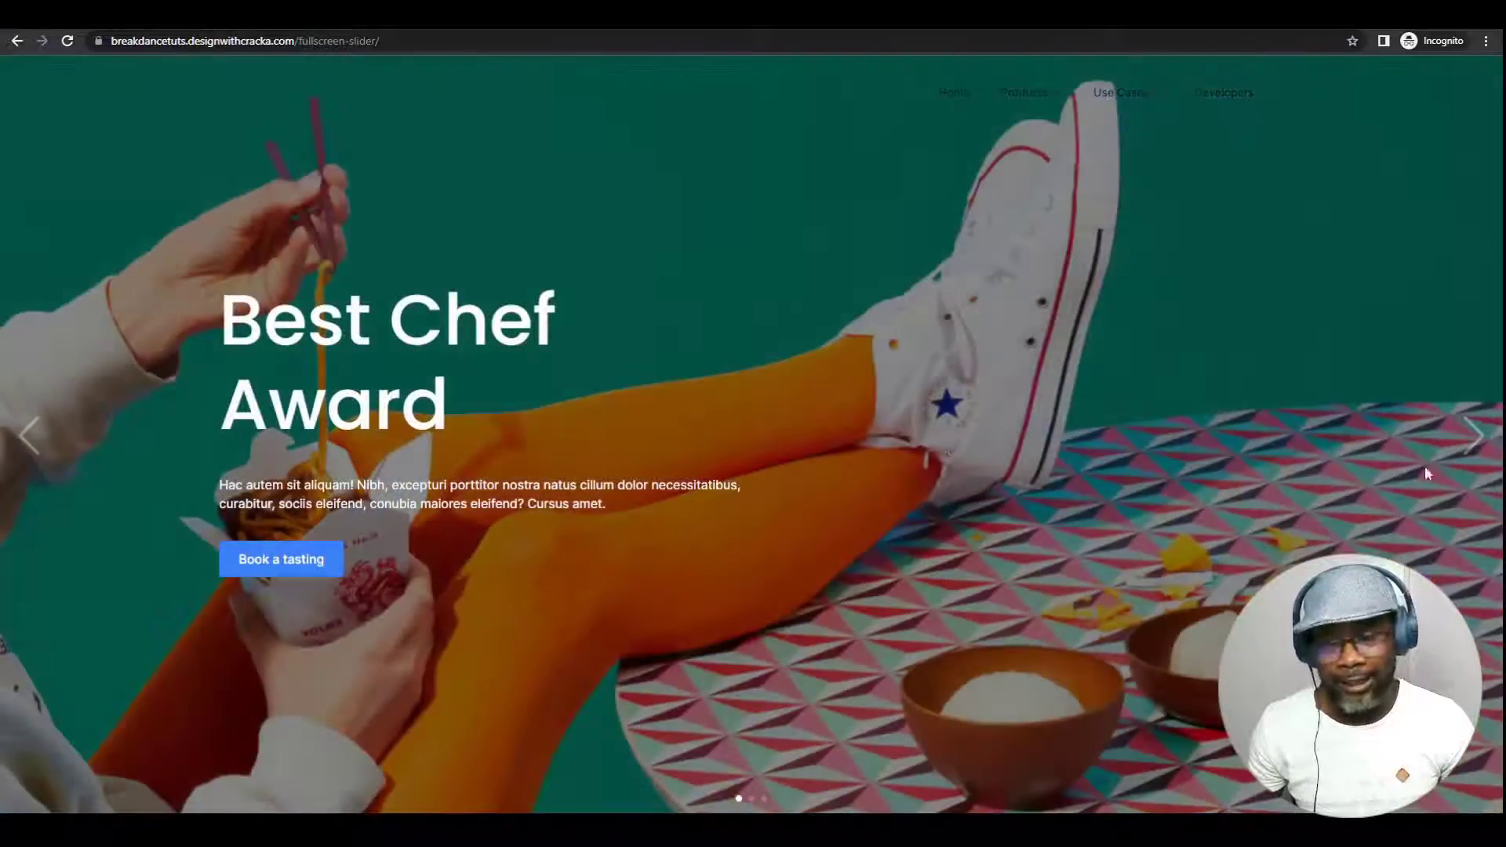
Preview the finished fullscreen slider by switching between its slides and opening the header's dropdown menus
click(1490, 439)
click(1489, 438)
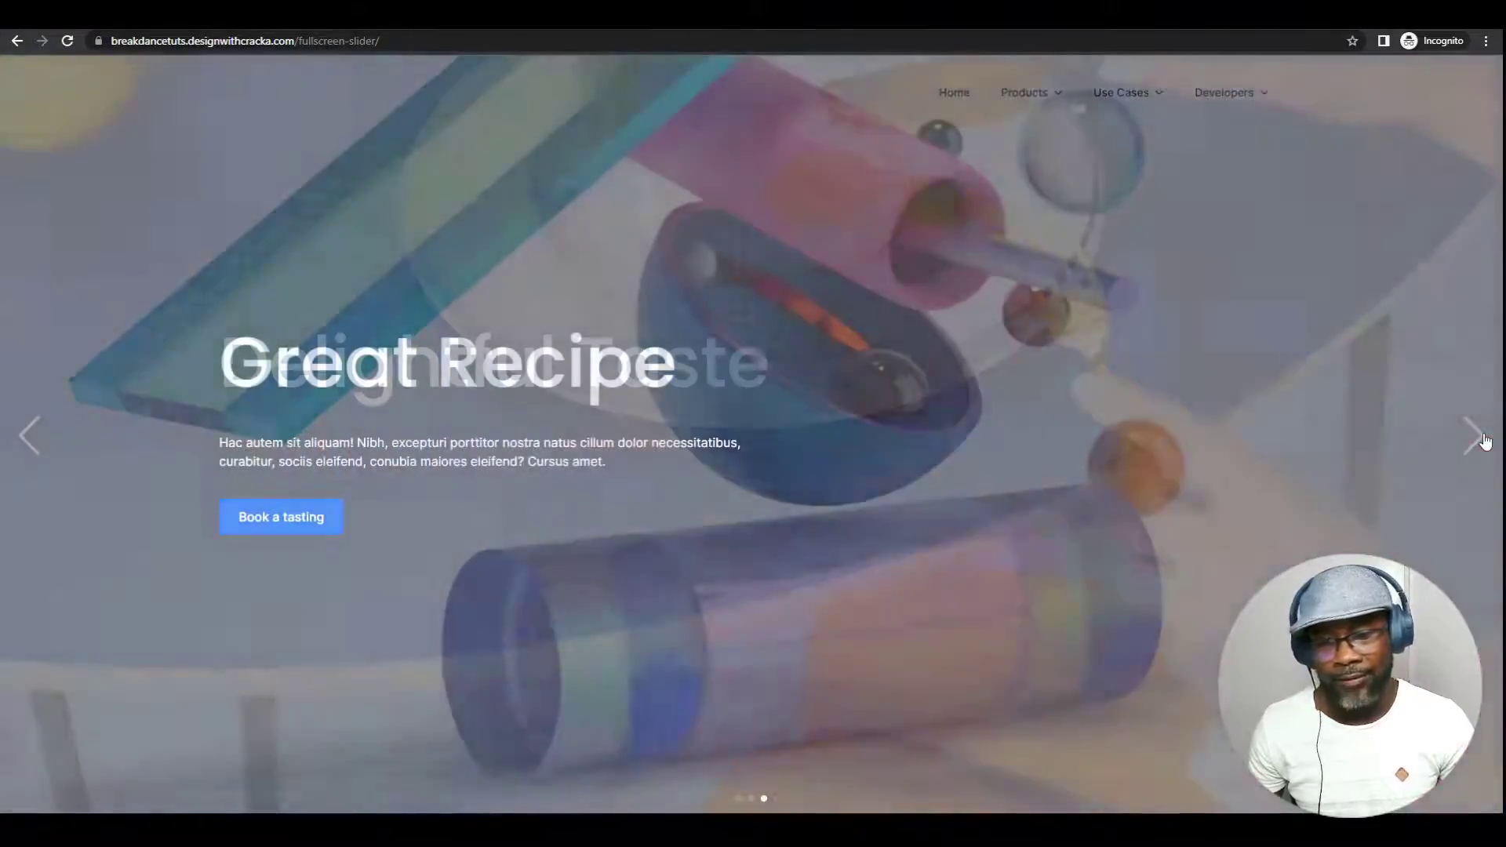
click(752, 799)
click(739, 799)
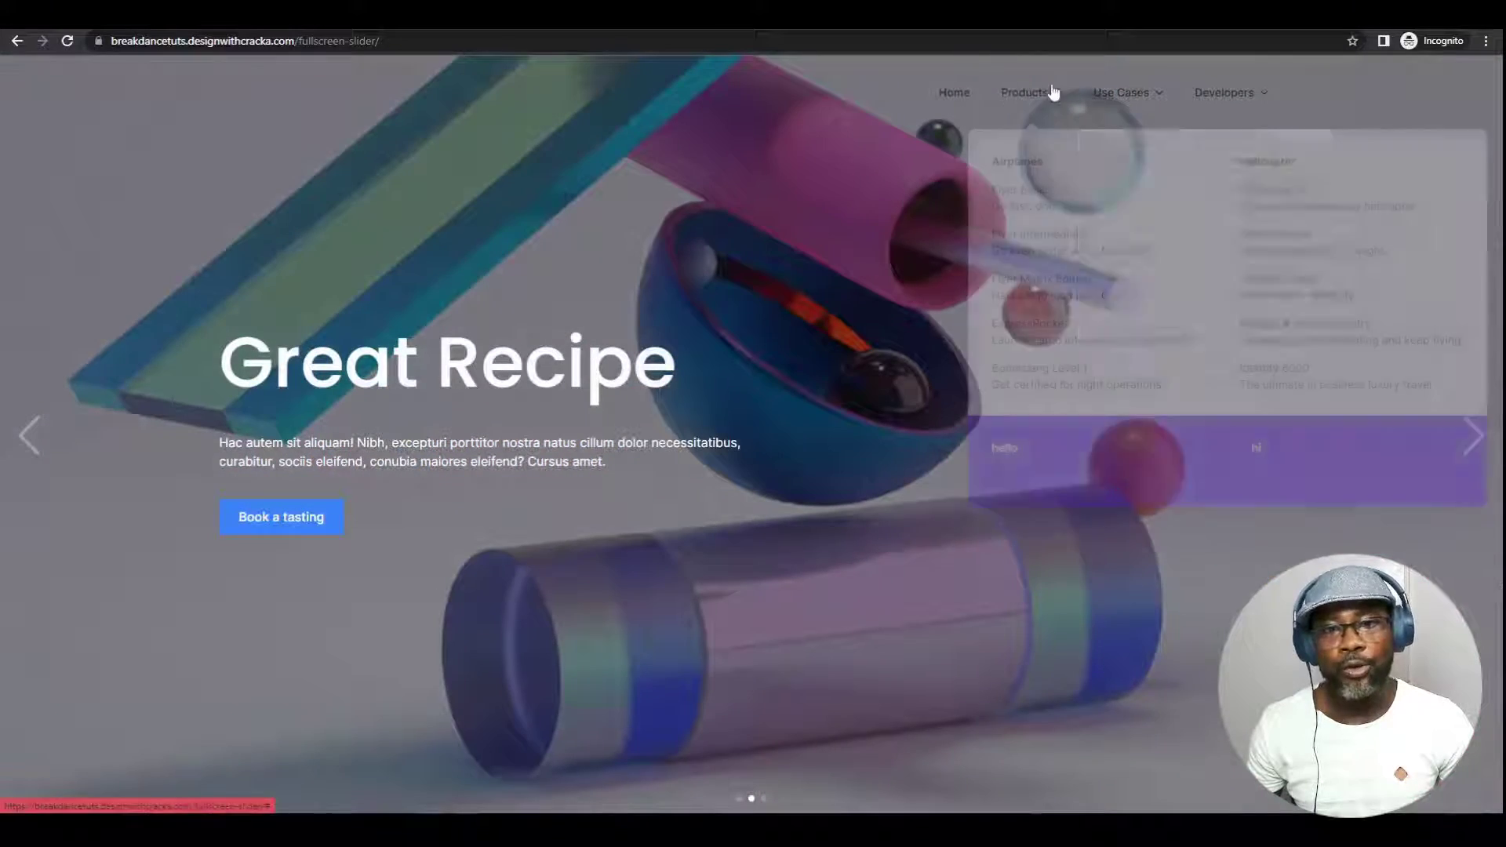
mouse_move(1084, 103)
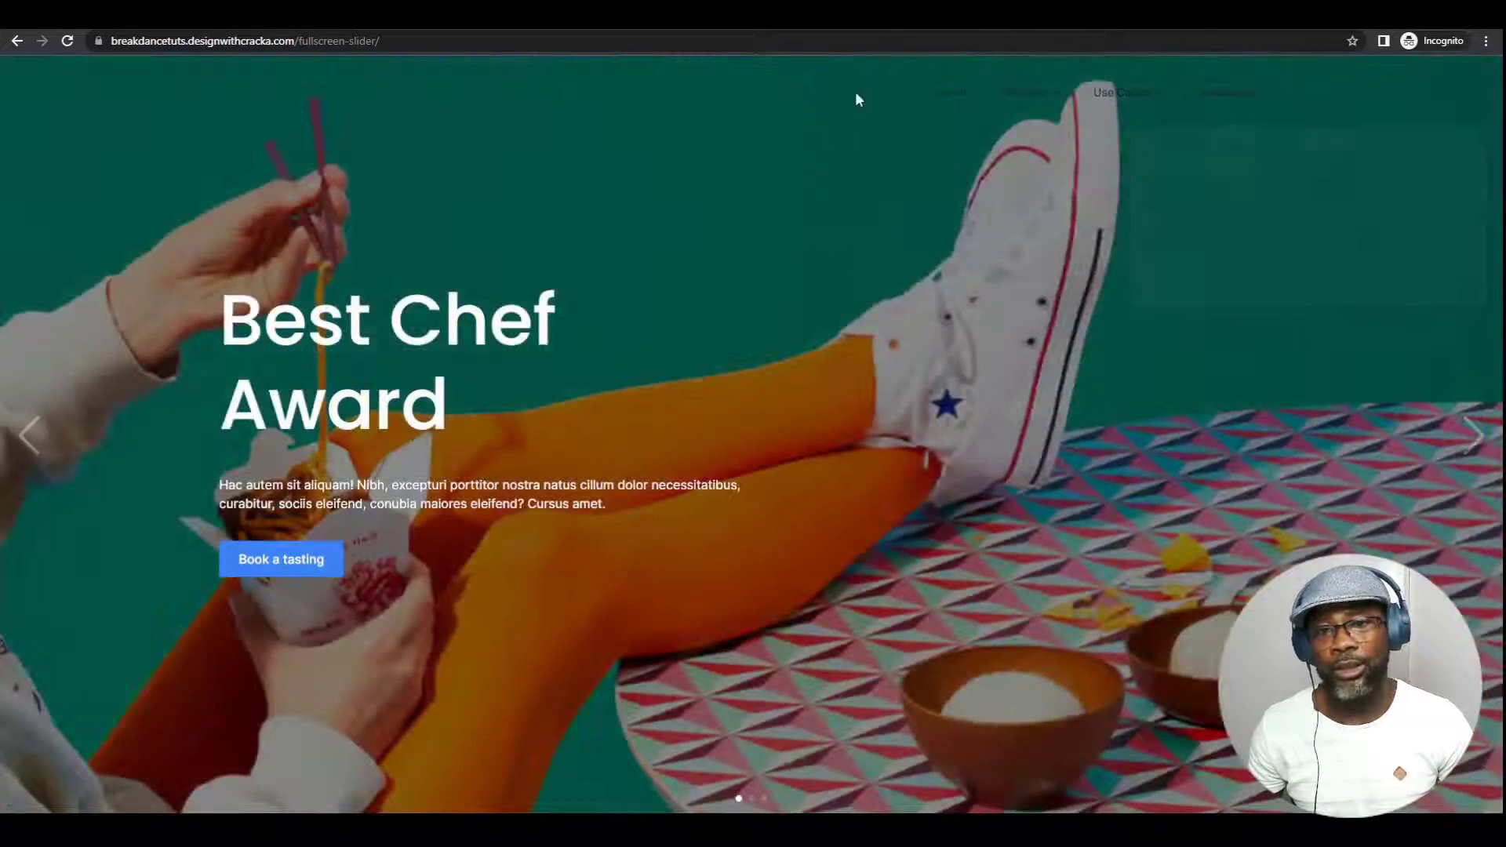
mouse_move(1214, 97)
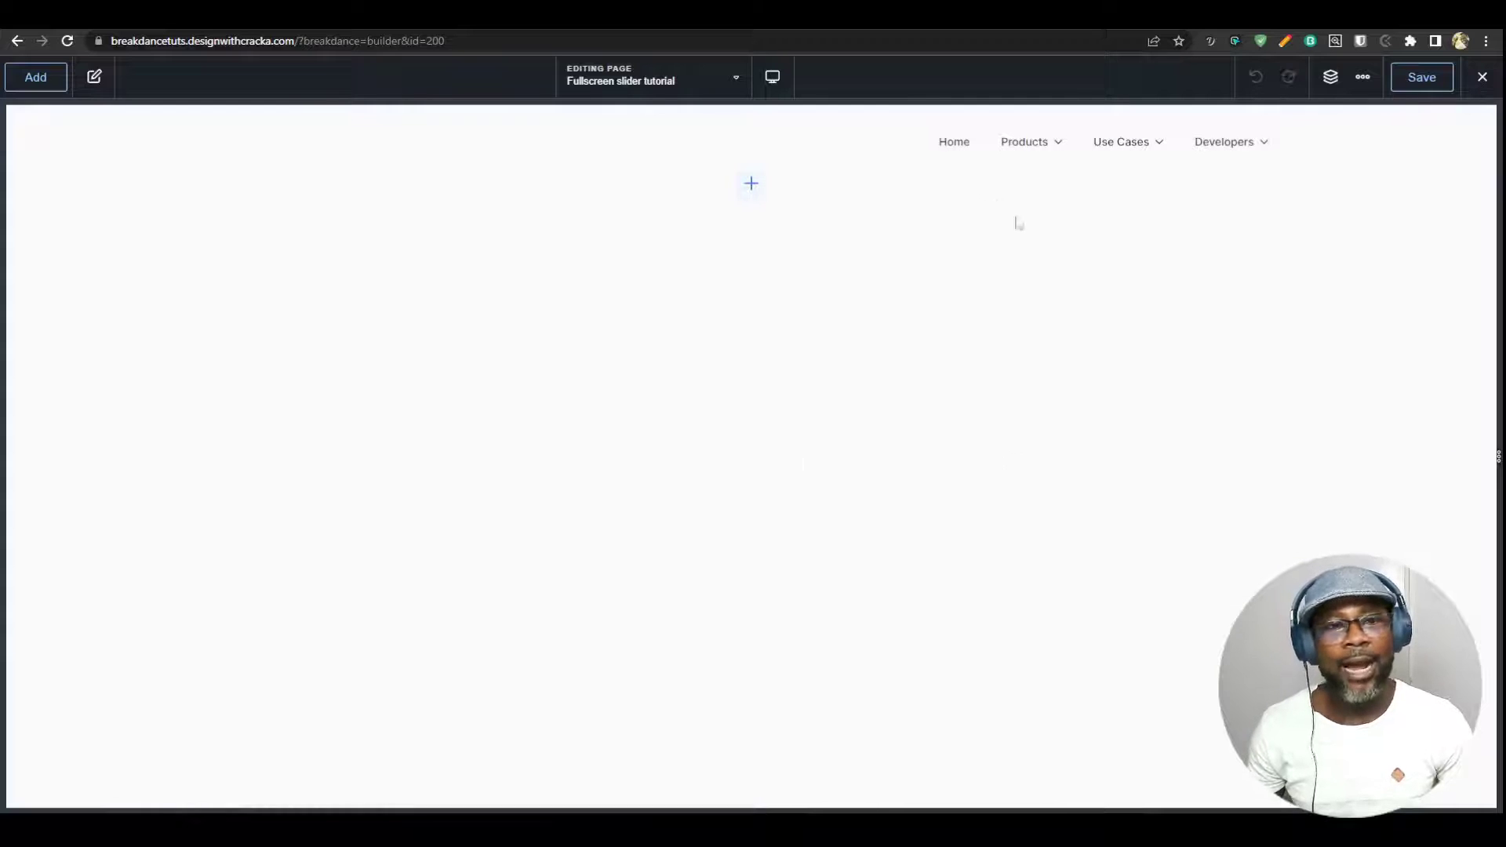
Show the page structure and add a Section element to the empty page
click(1334, 82)
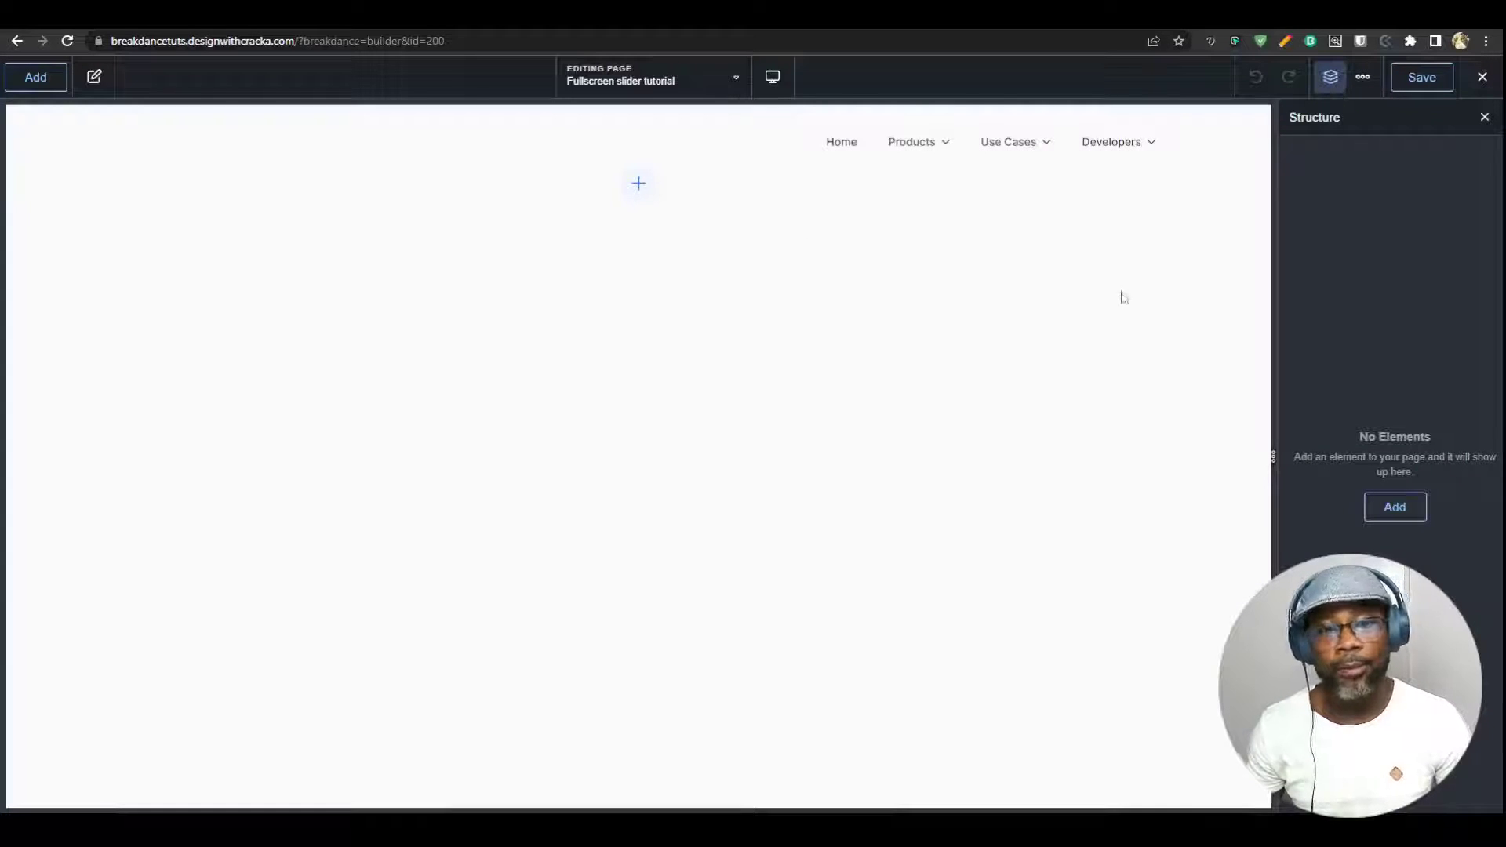
click(1396, 507)
text(sec)
click(81, 253)
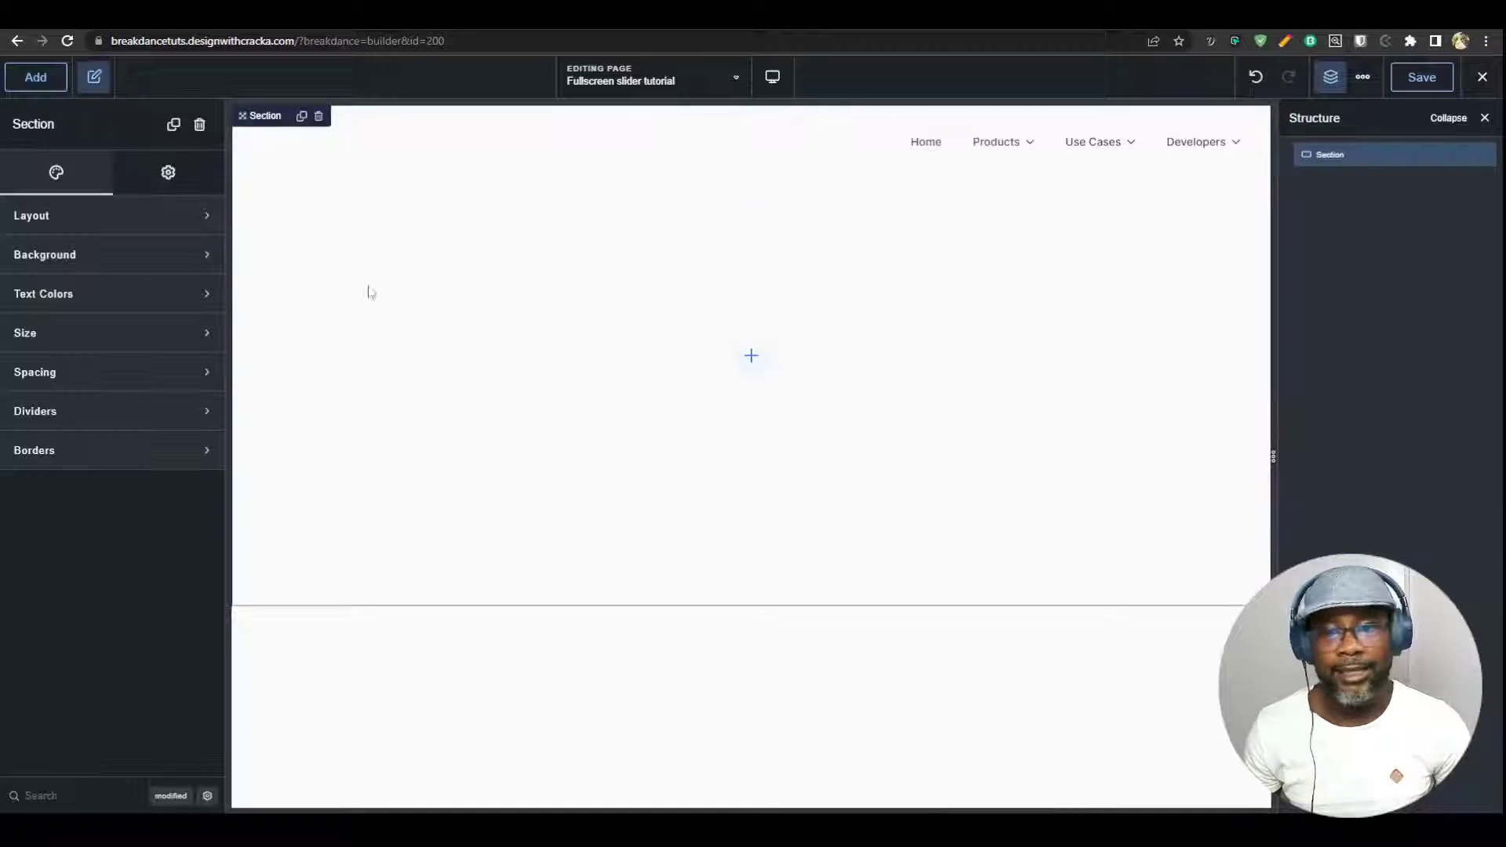
Add an Advanced Slider element inside the section
click(33, 82)
text(sl)
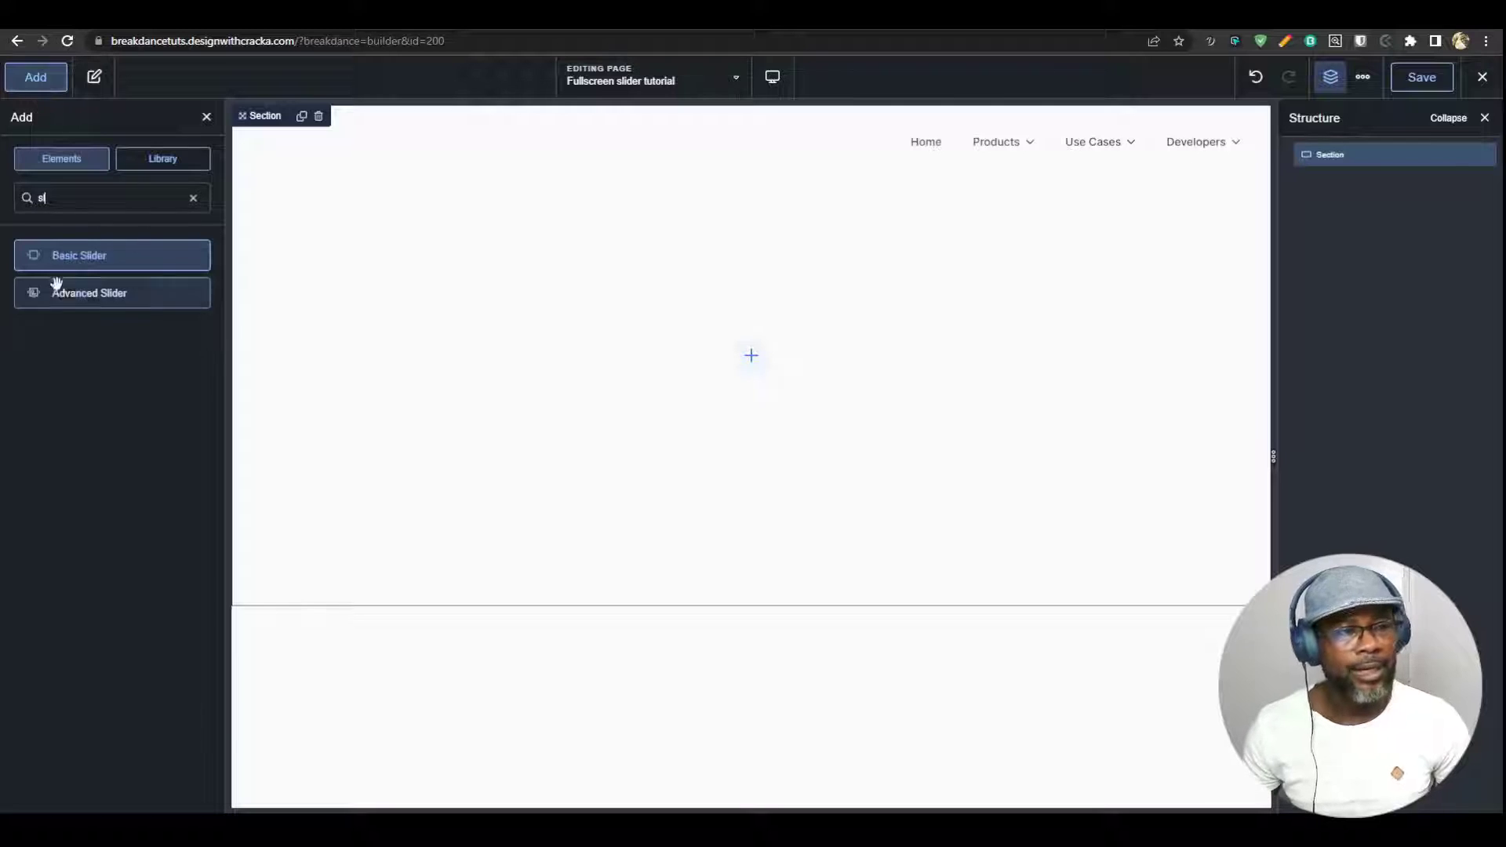
click(87, 295)
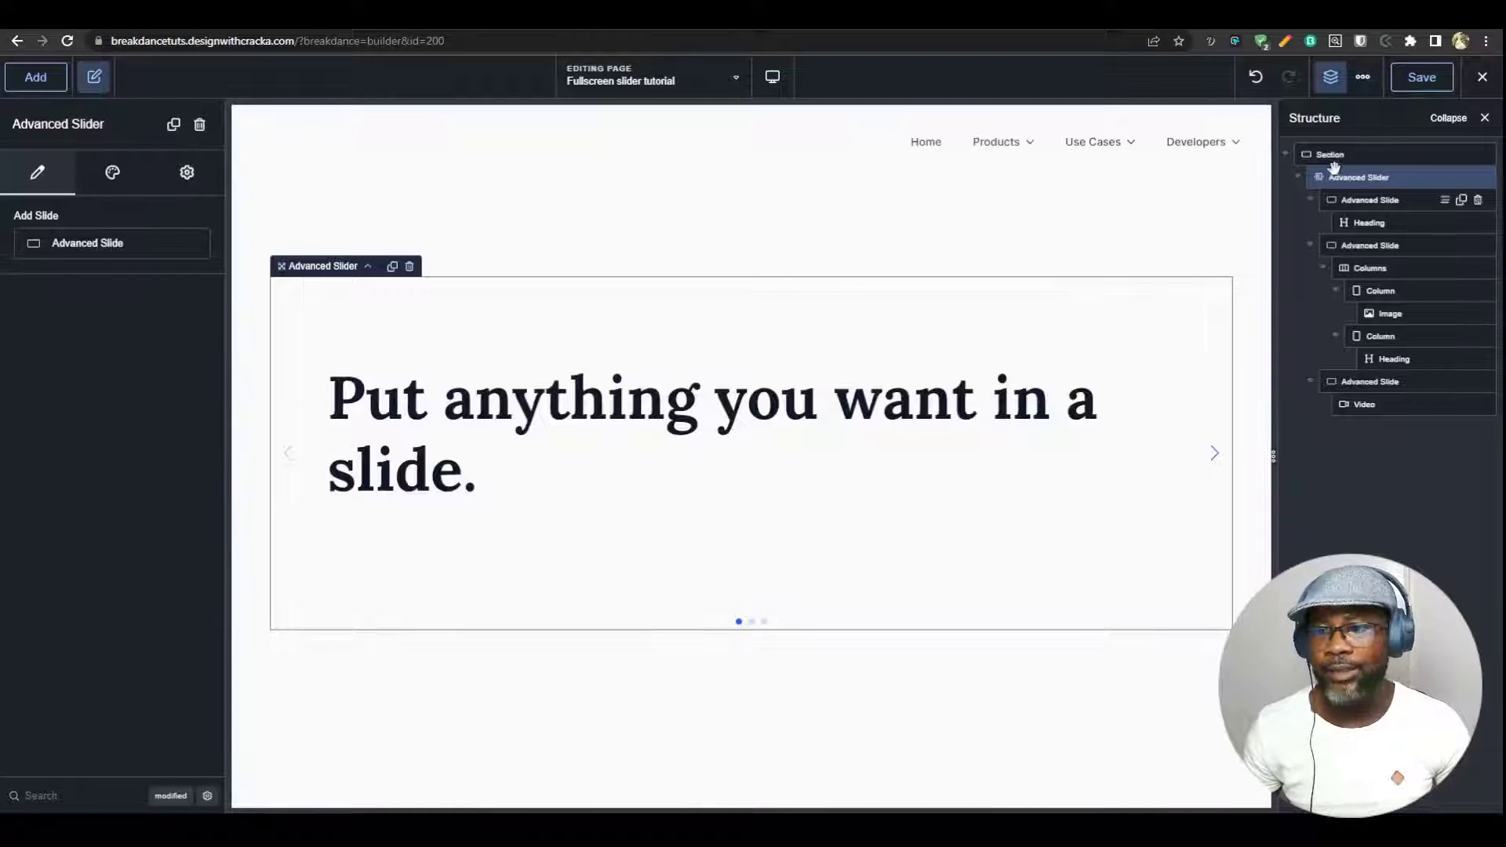
Collapse the three slides in the structure and delete the image-and-heading slide and the video slide
click(1315, 202)
click(1315, 223)
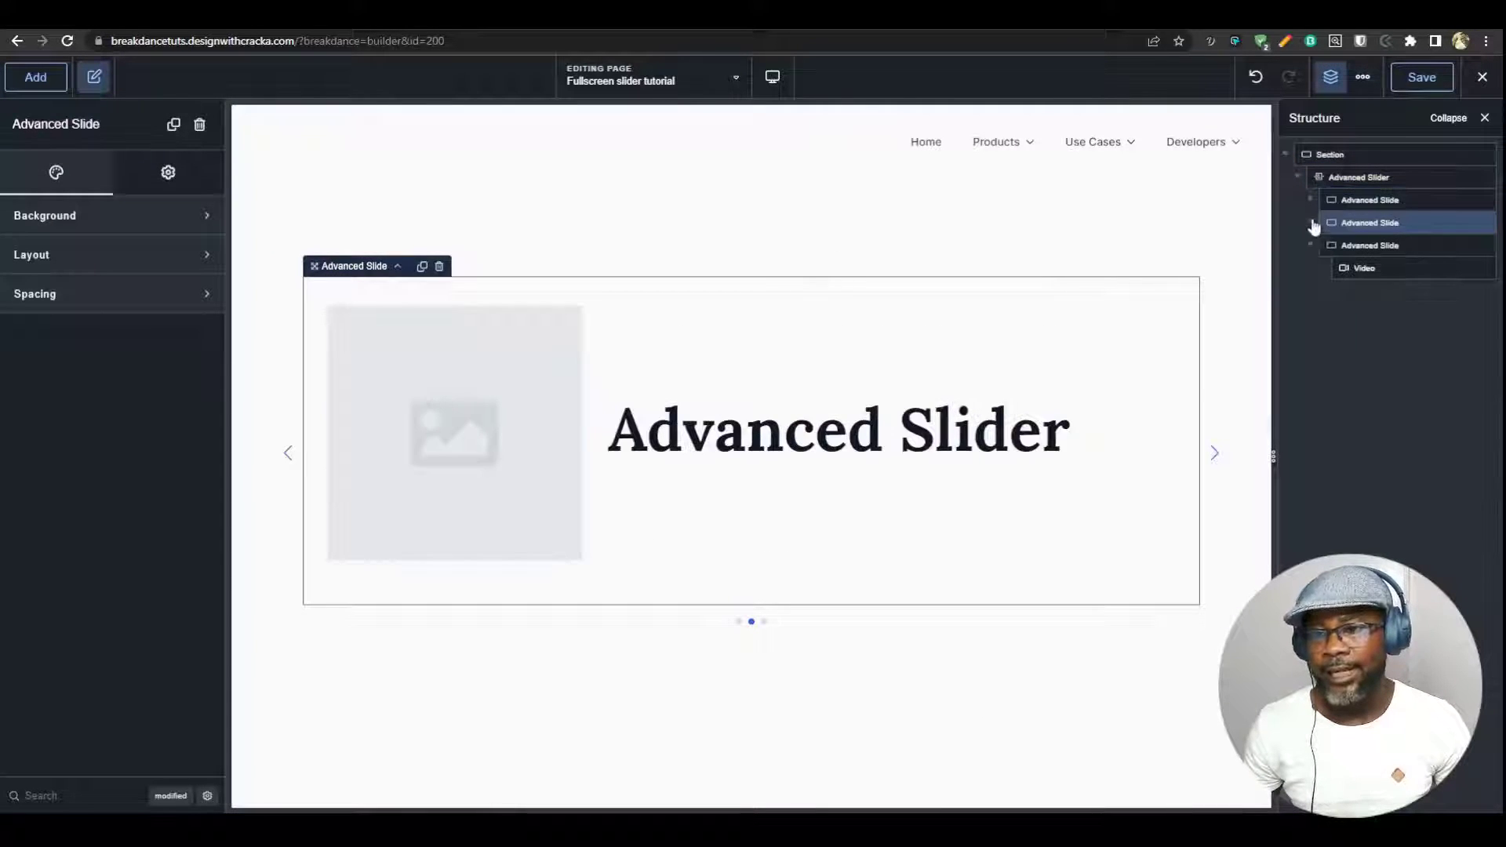
click(1344, 243)
click(1343, 224)
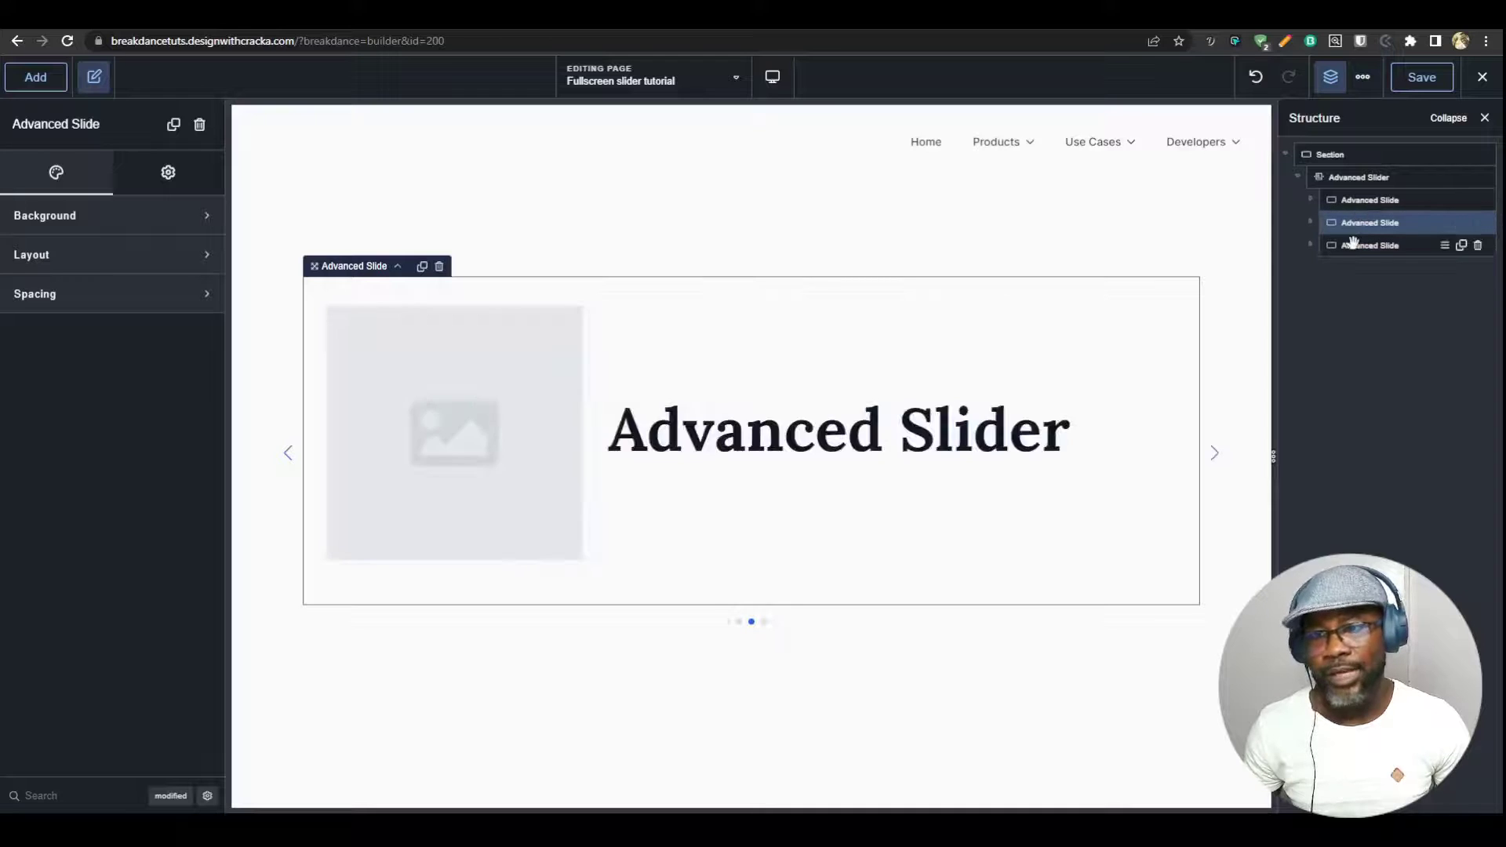
click(1341, 246)
click(1363, 220)
click(1367, 201)
click(1378, 246)
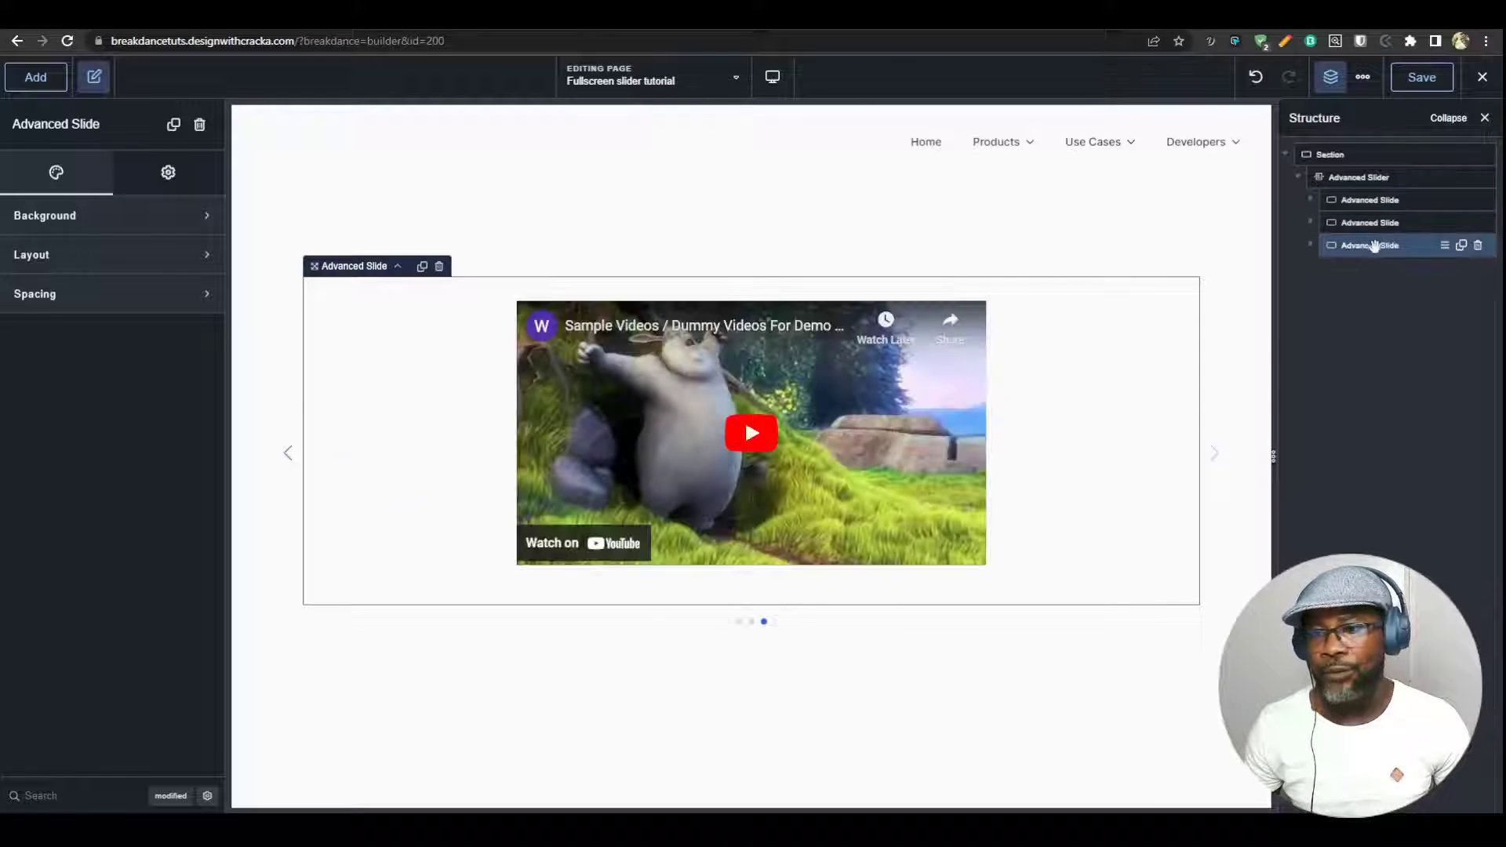
click(1478, 246)
click(1478, 225)
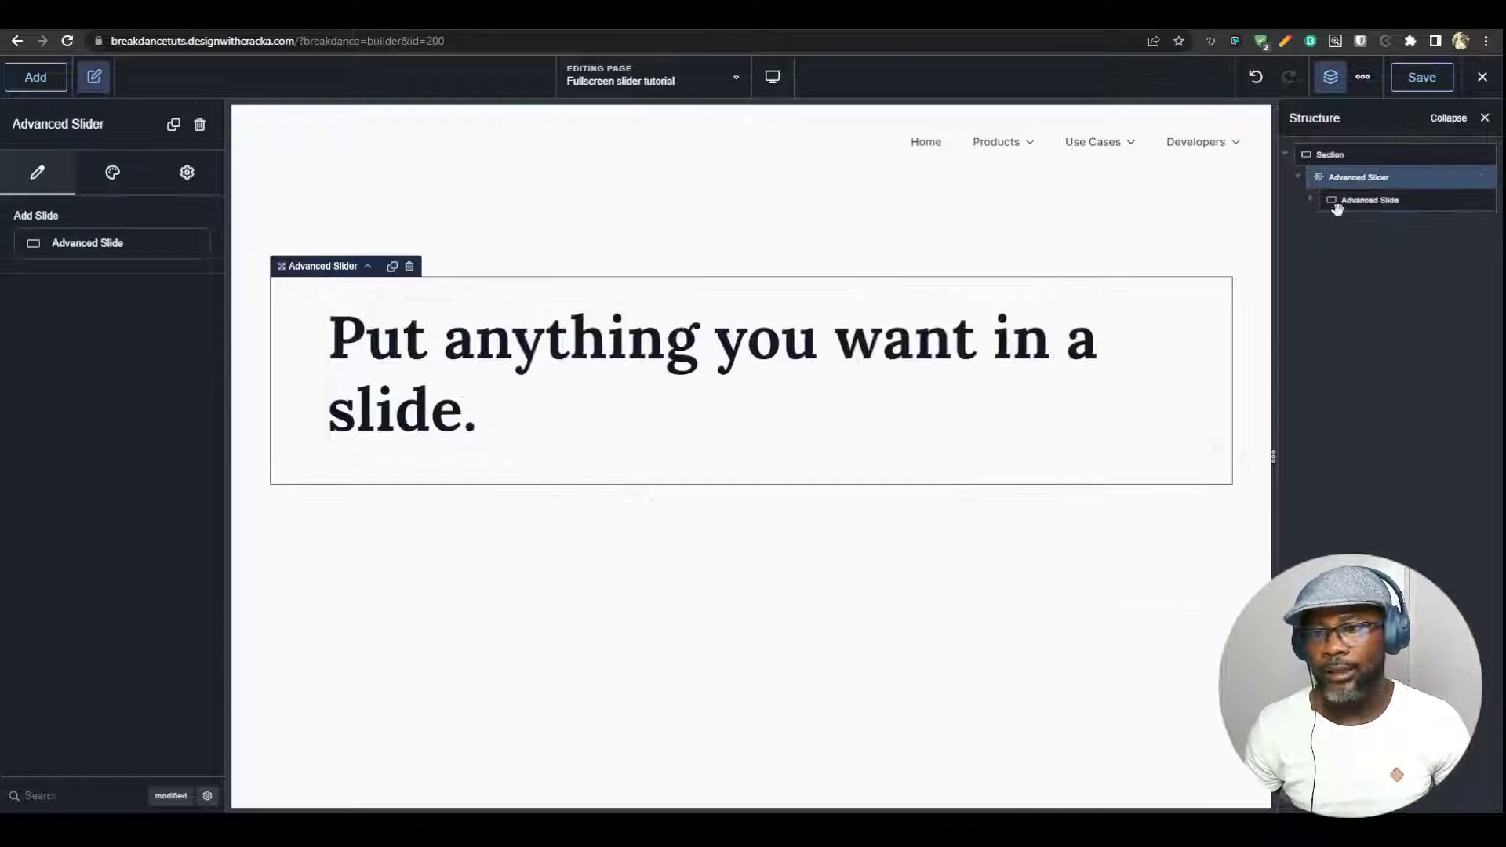
Add an image background layer to the remaining slide, using the media library photo of orange-clad legs and white sneakers on green
click(1370, 202)
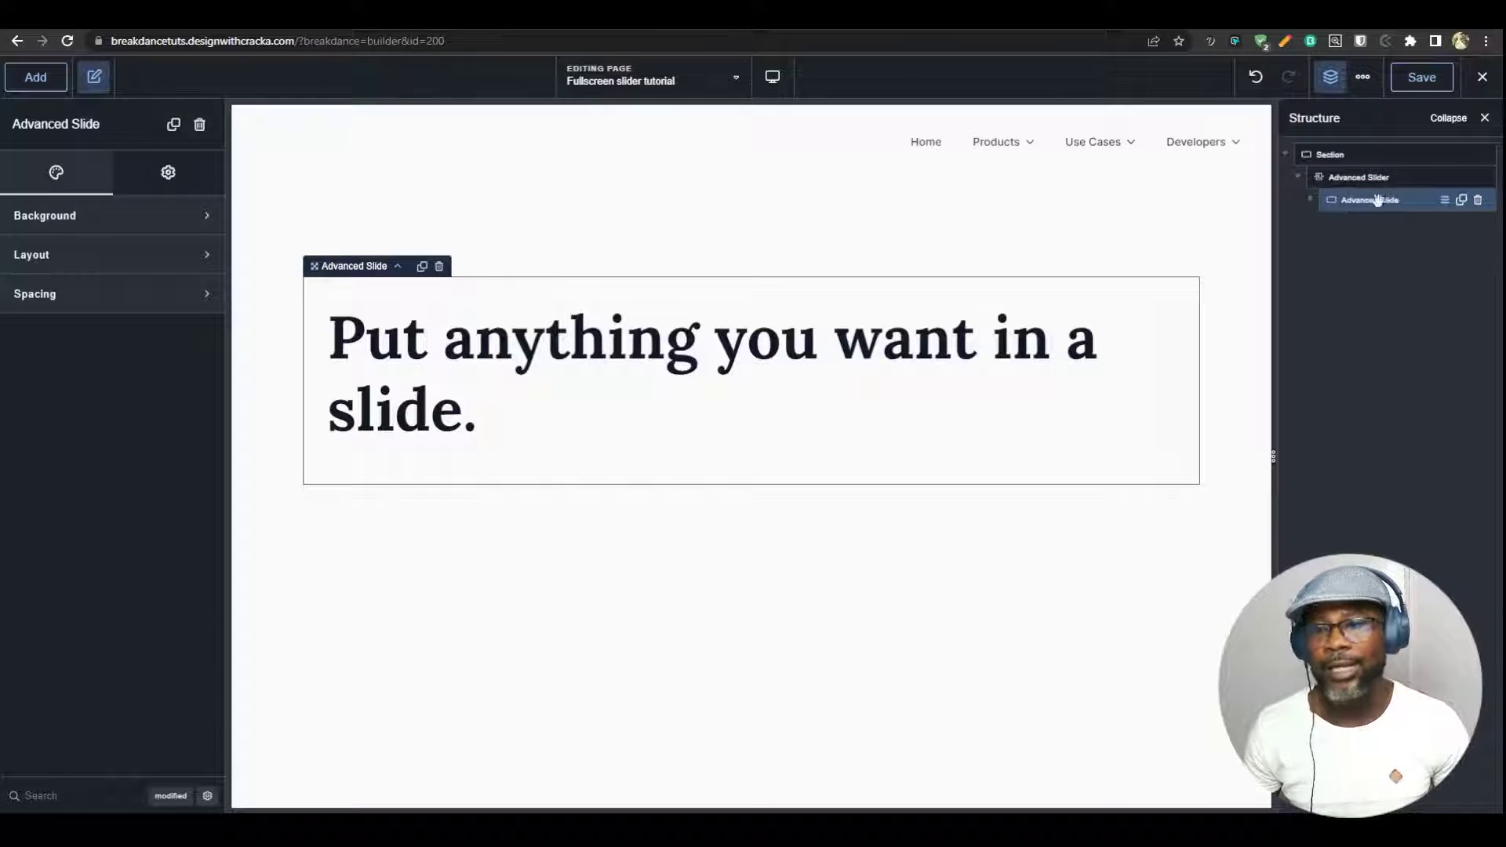
click(1310, 202)
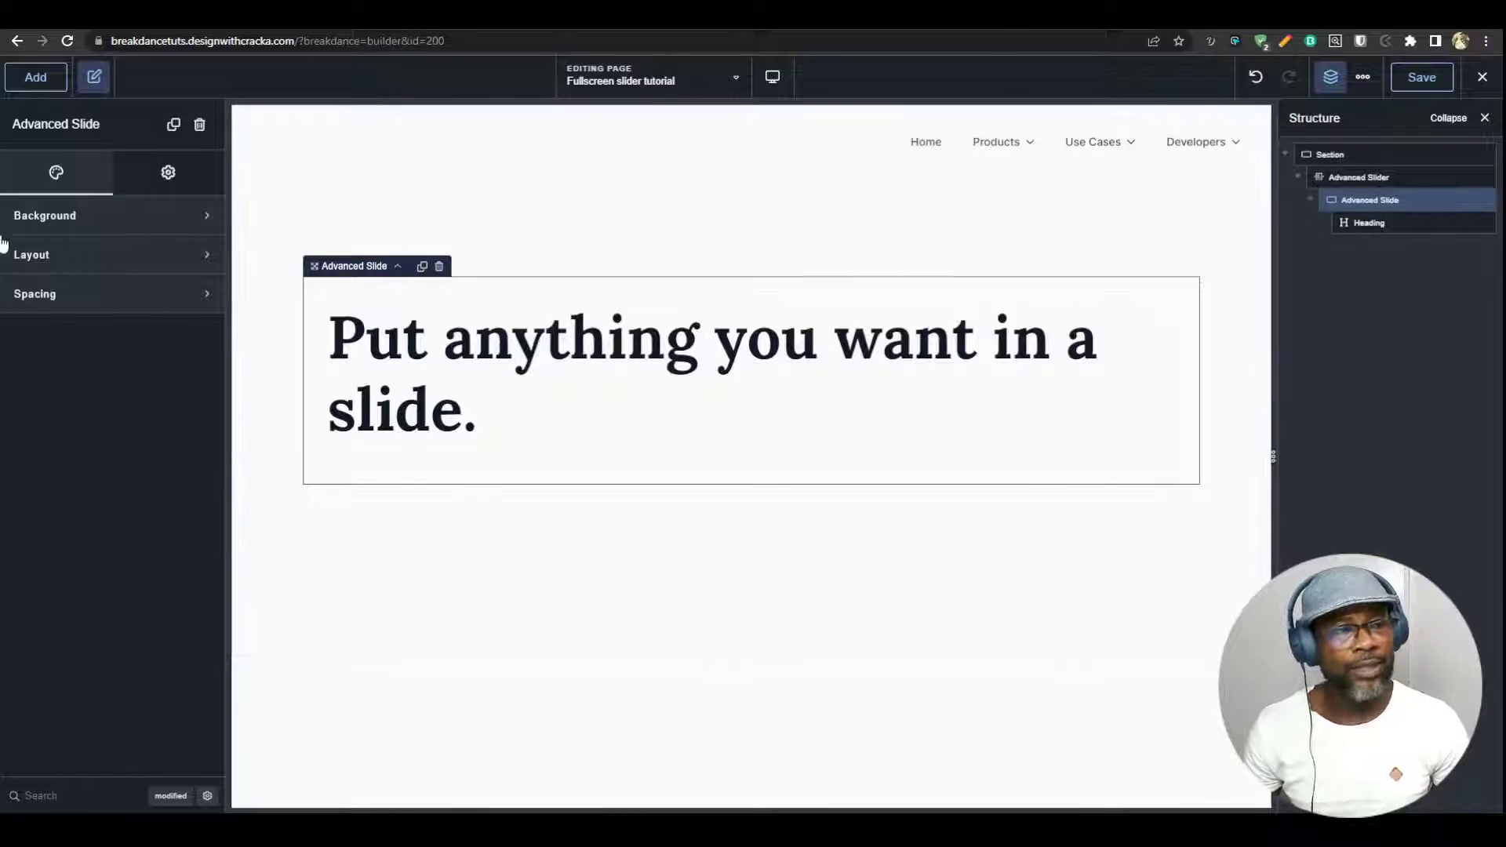
click(84, 219)
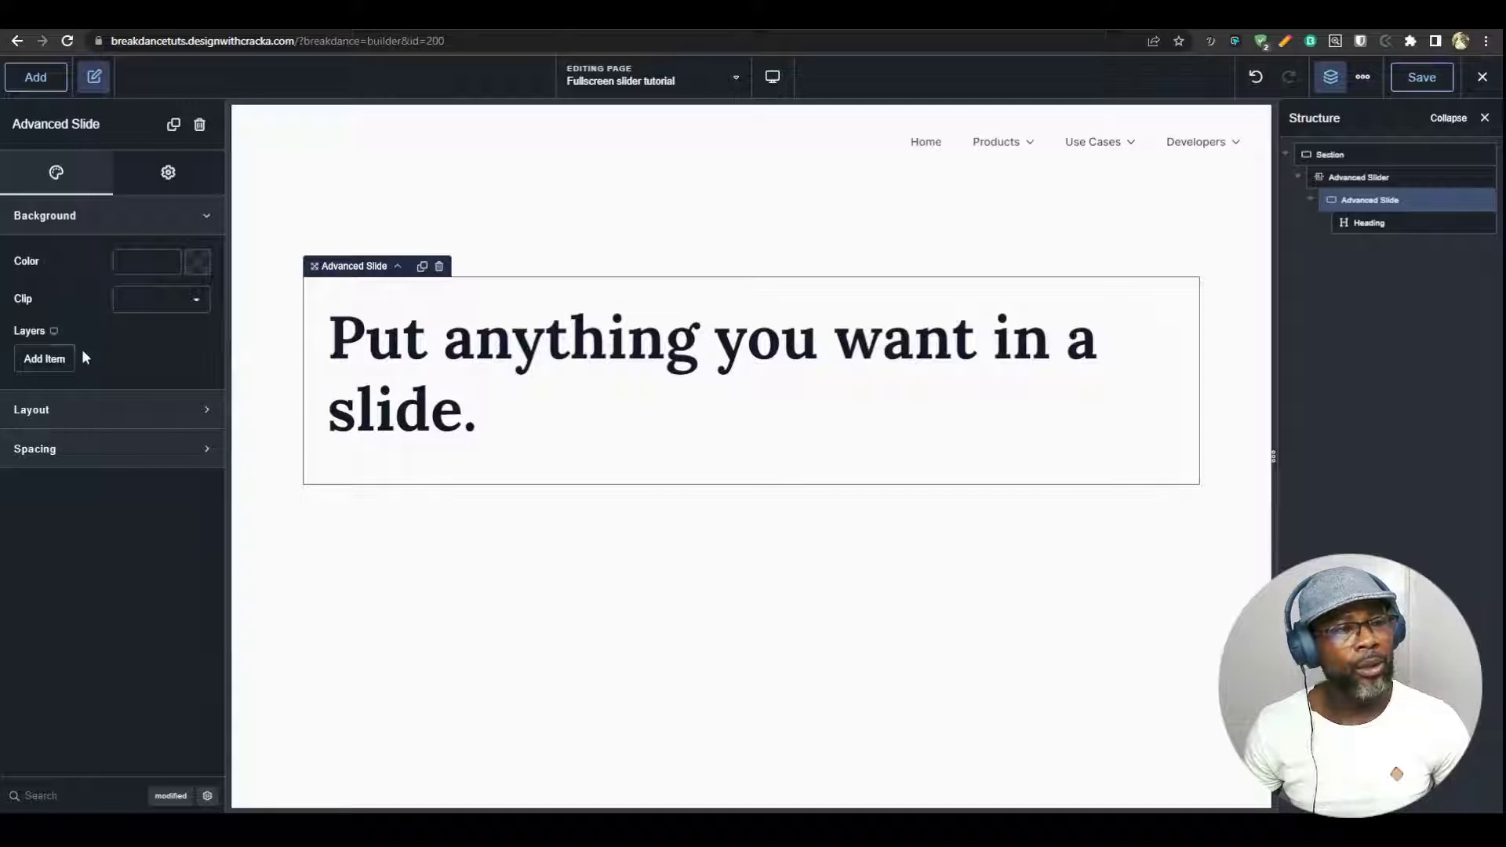
click(44, 358)
click(142, 402)
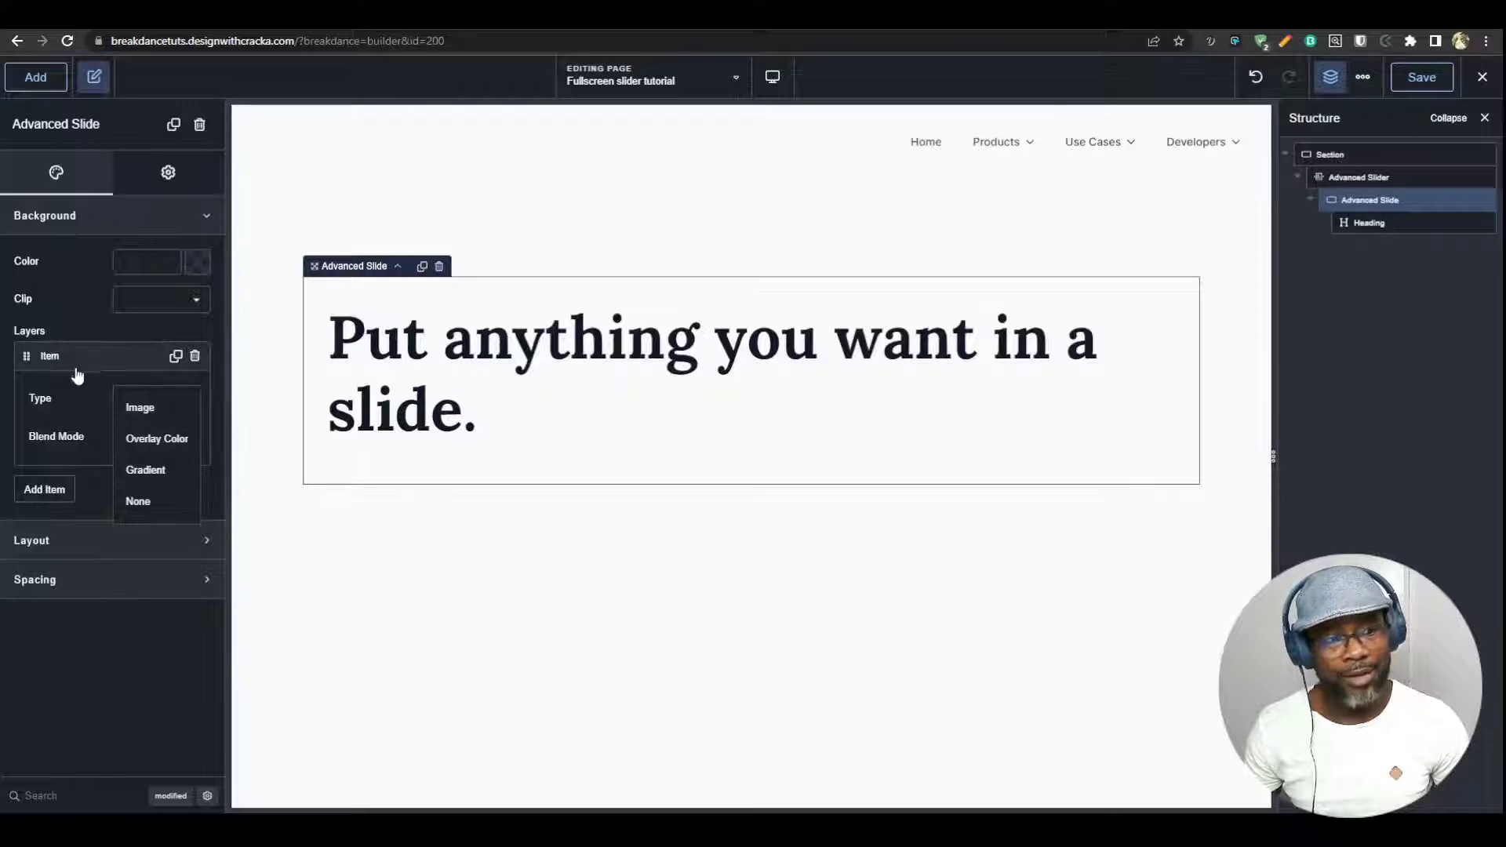
click(149, 408)
click(166, 491)
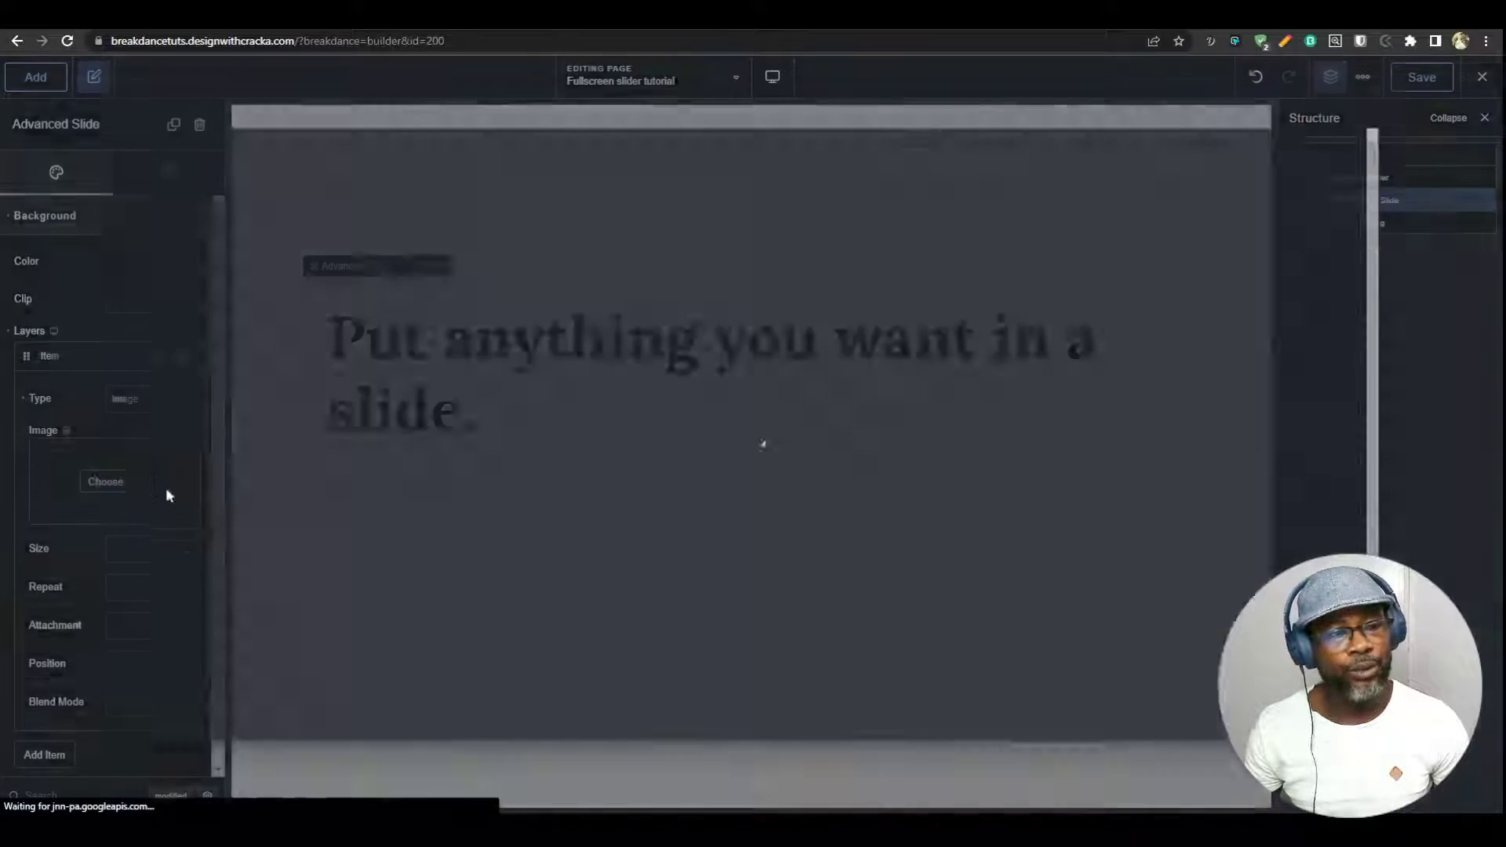
scroll(716, 676, down, 2)
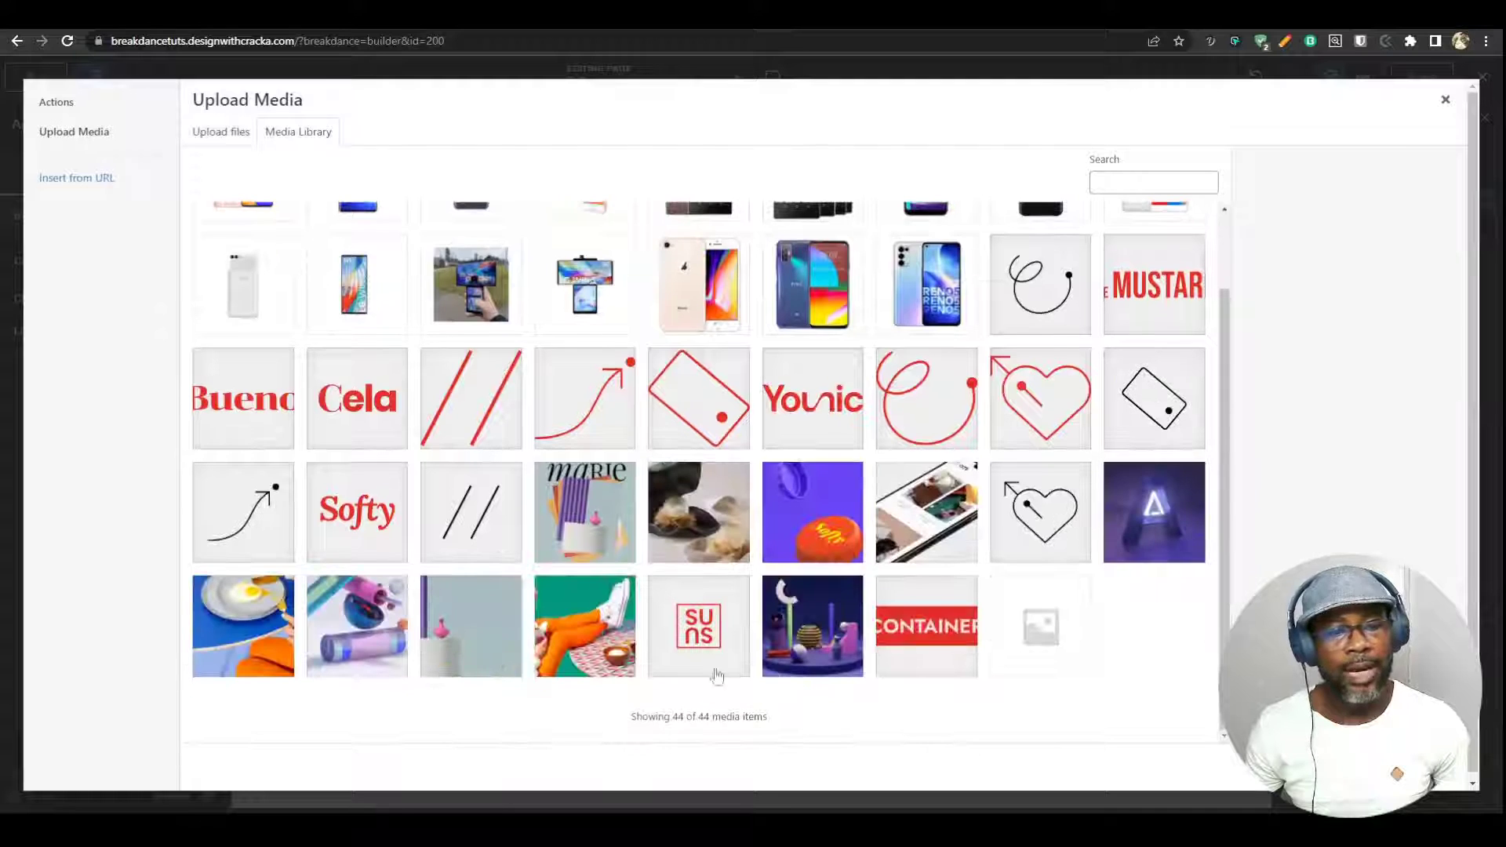
click(584, 626)
click(585, 626)
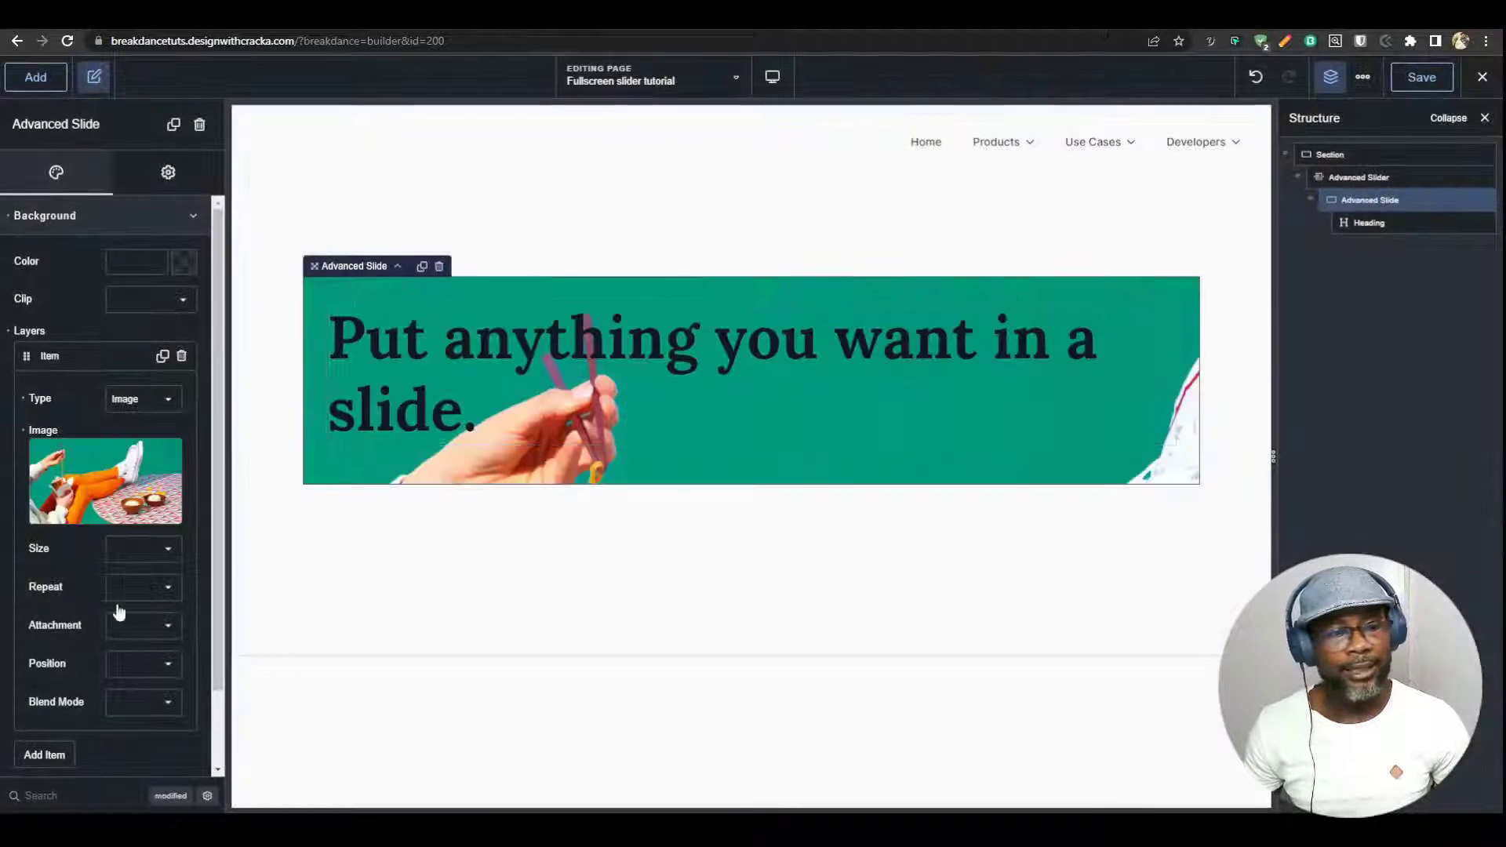
Set the slide's background image size to cover and its repeat option to repeat
click(149, 559)
click(128, 590)
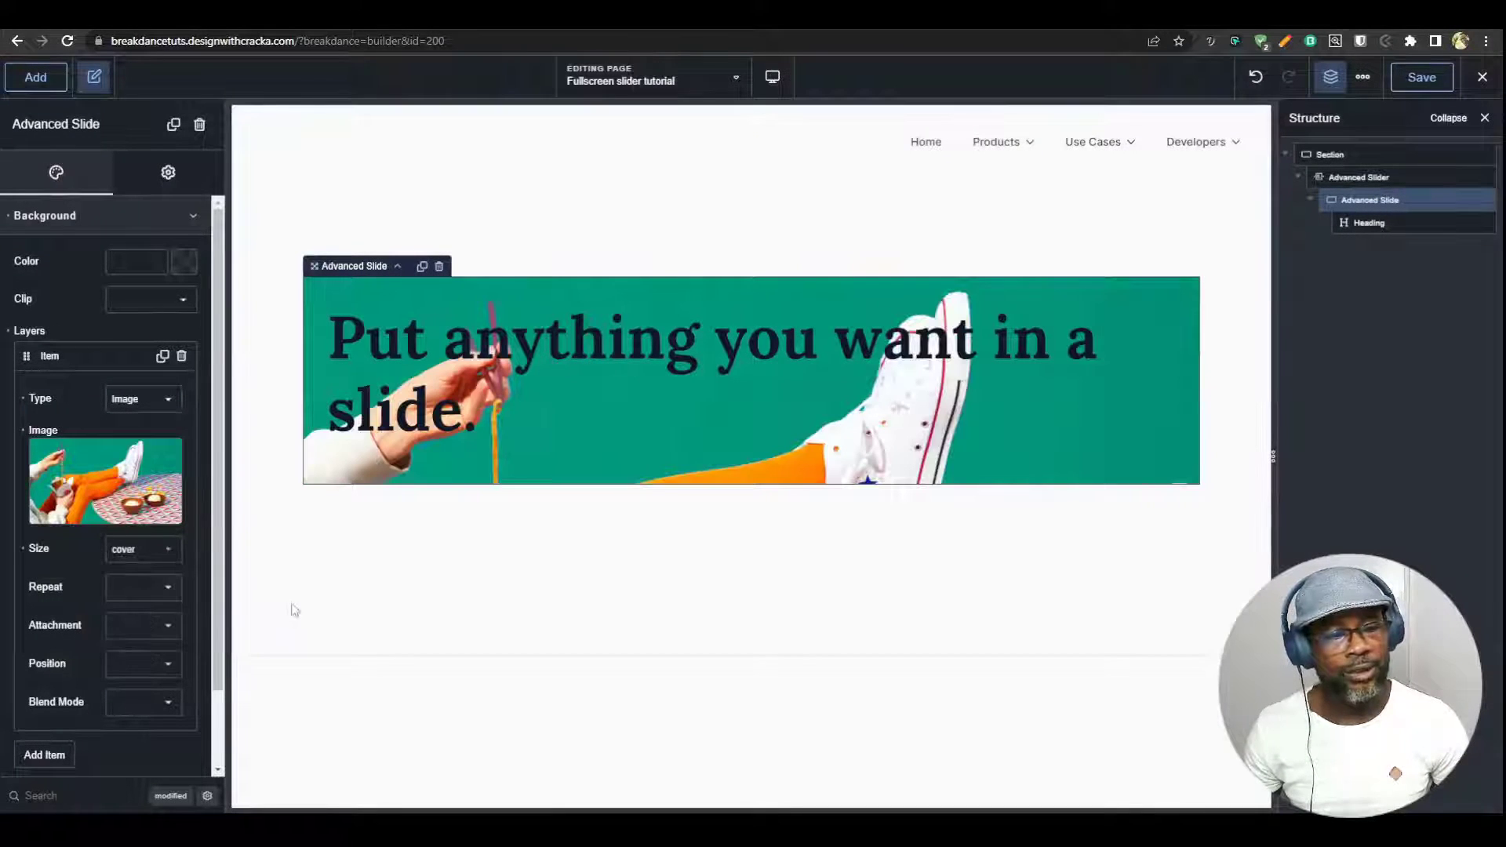
click(159, 590)
click(140, 628)
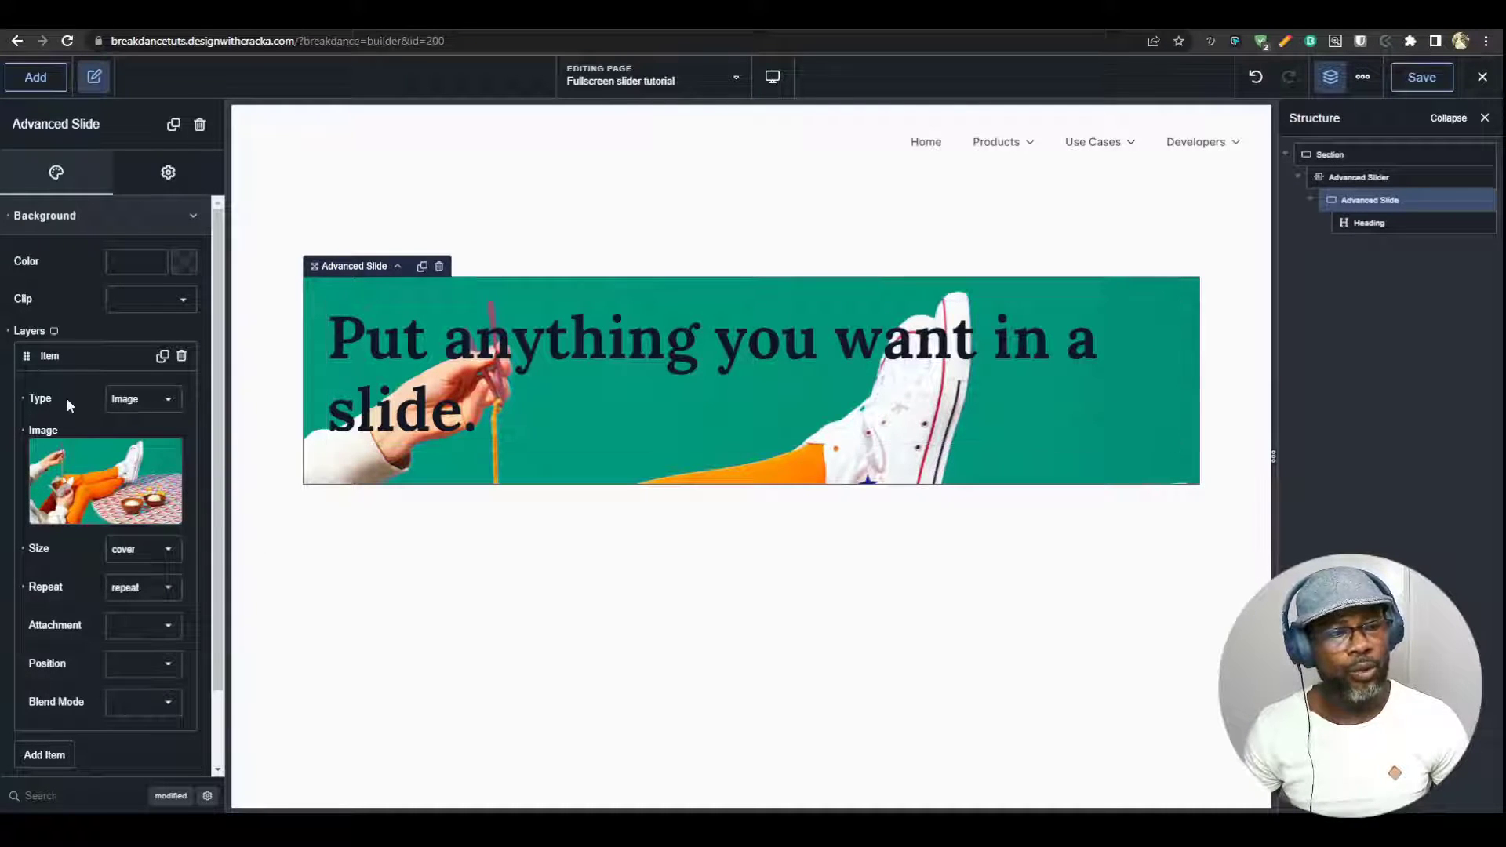
Add a second background layer to the slide as a semi-transparent black color overlay, #00000073
scroll(110, 525, down, 1)
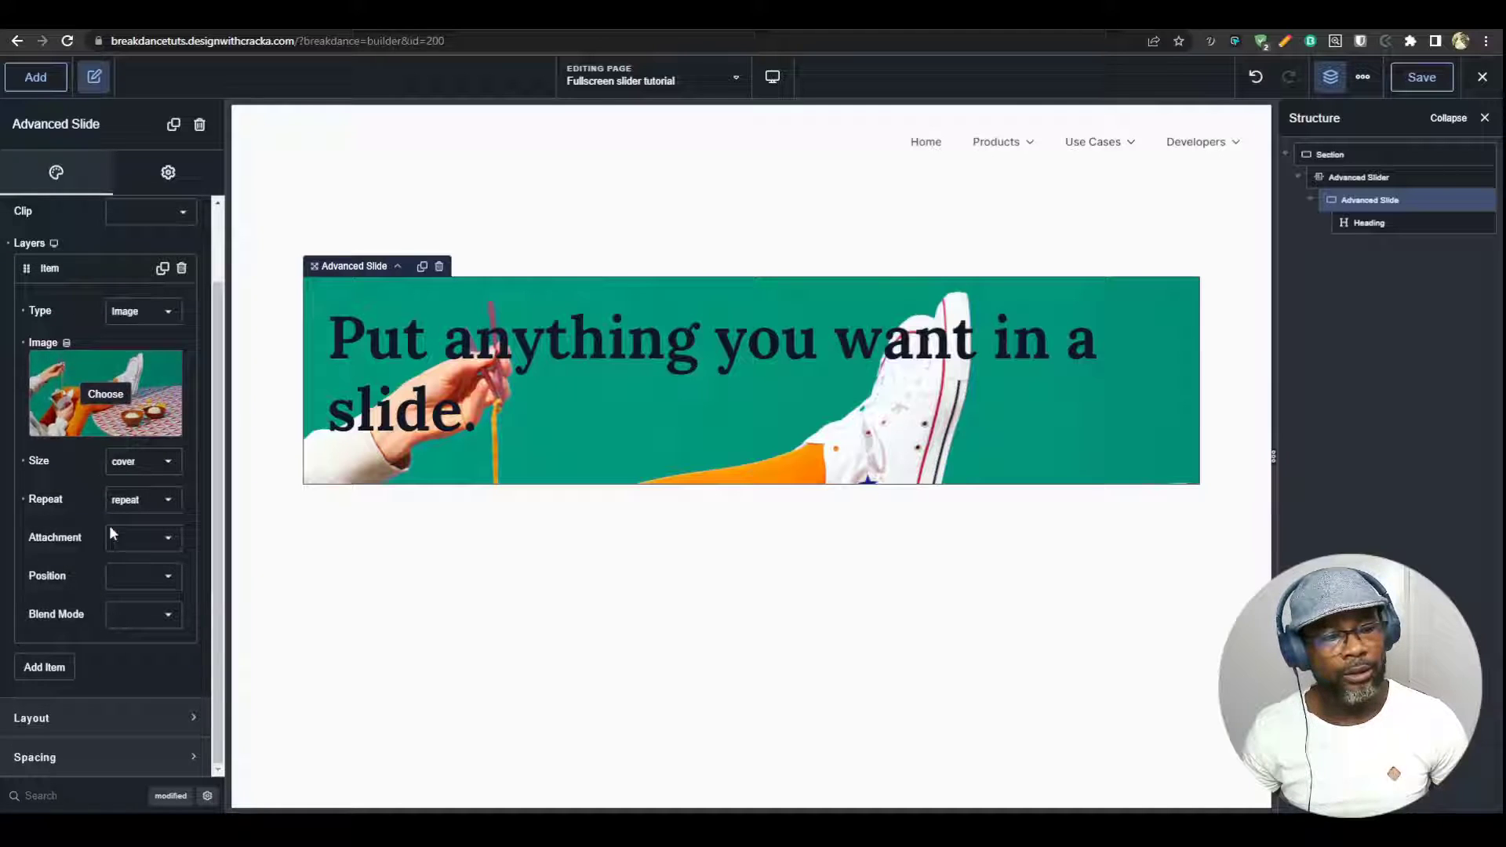
click(50, 669)
click(151, 437)
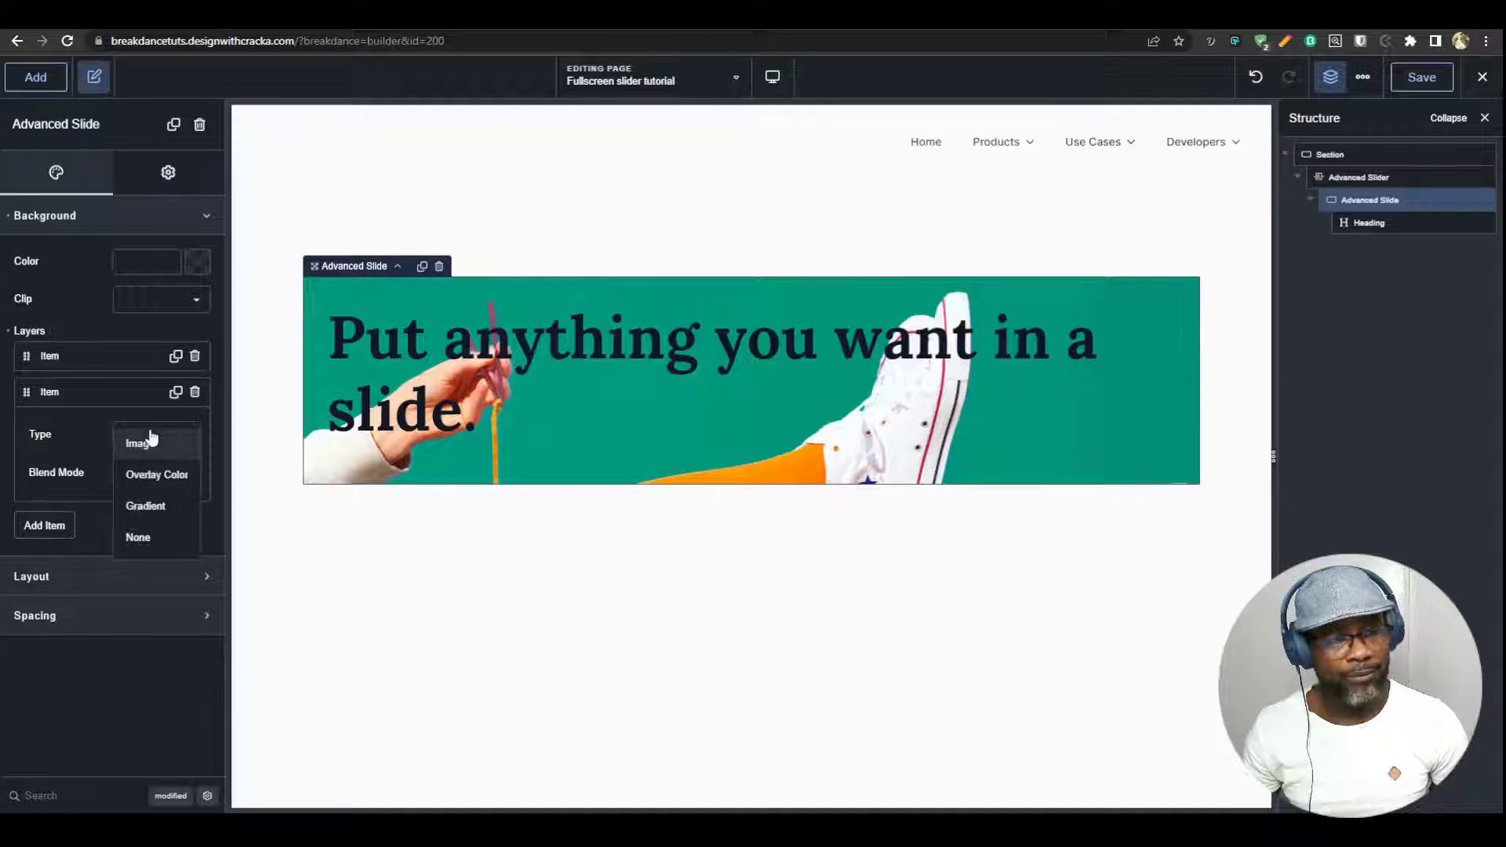
click(174, 474)
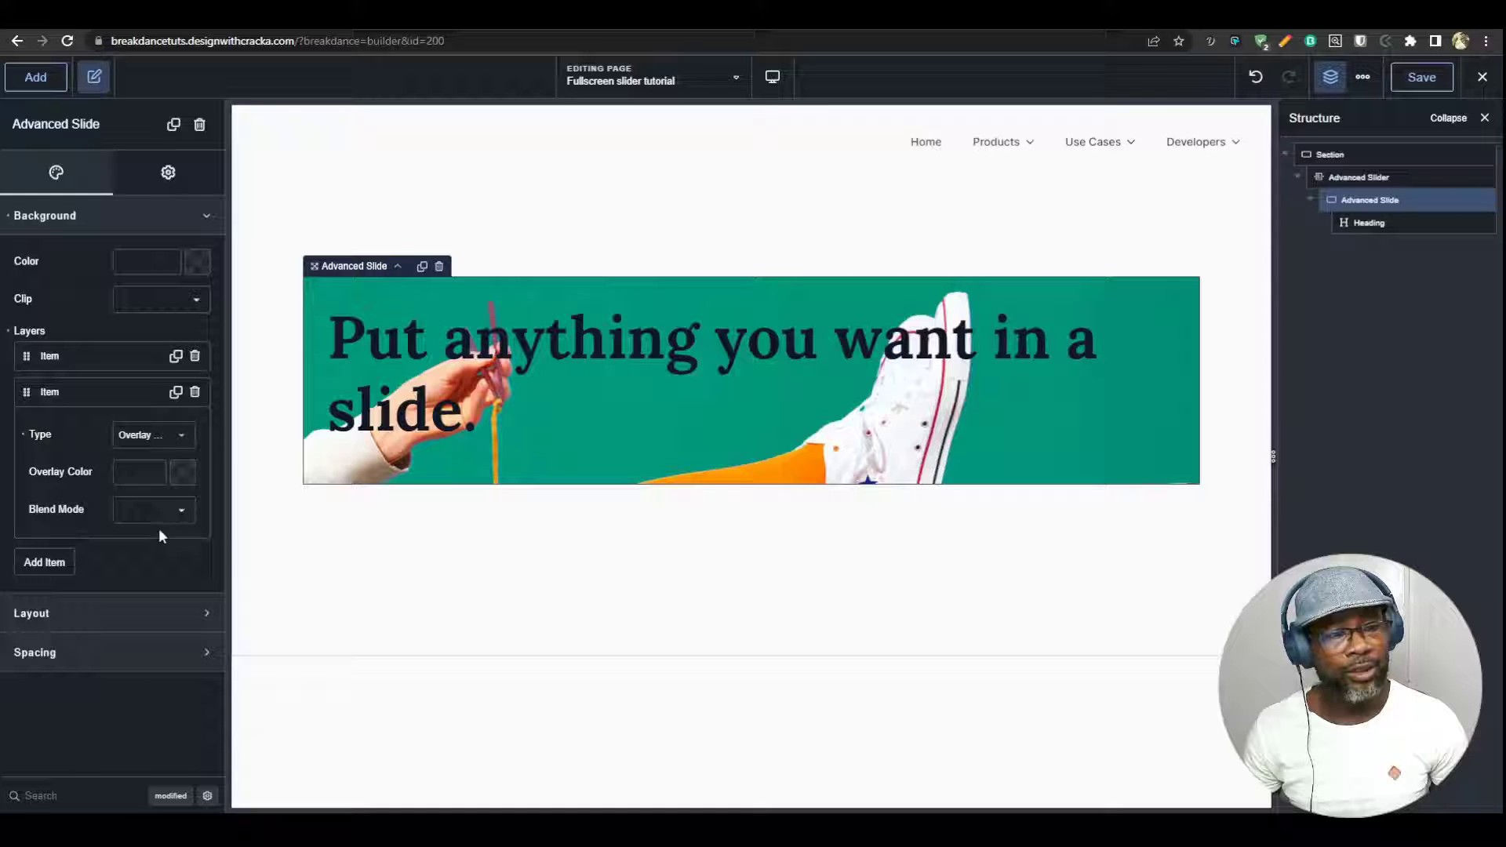
click(182, 473)
click(185, 650)
drag(183, 657, 114, 658)
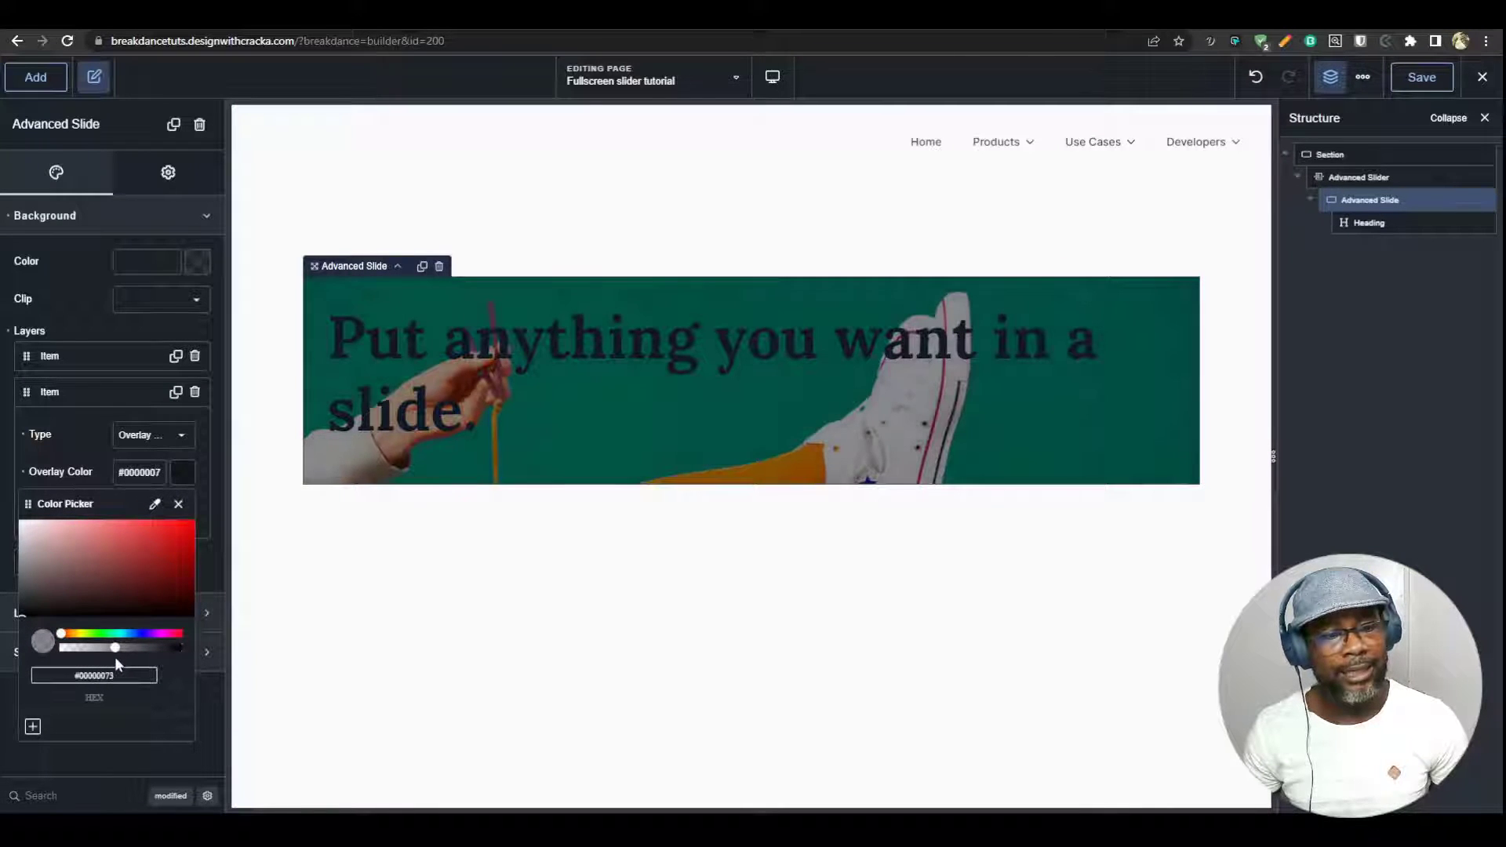
click(86, 398)
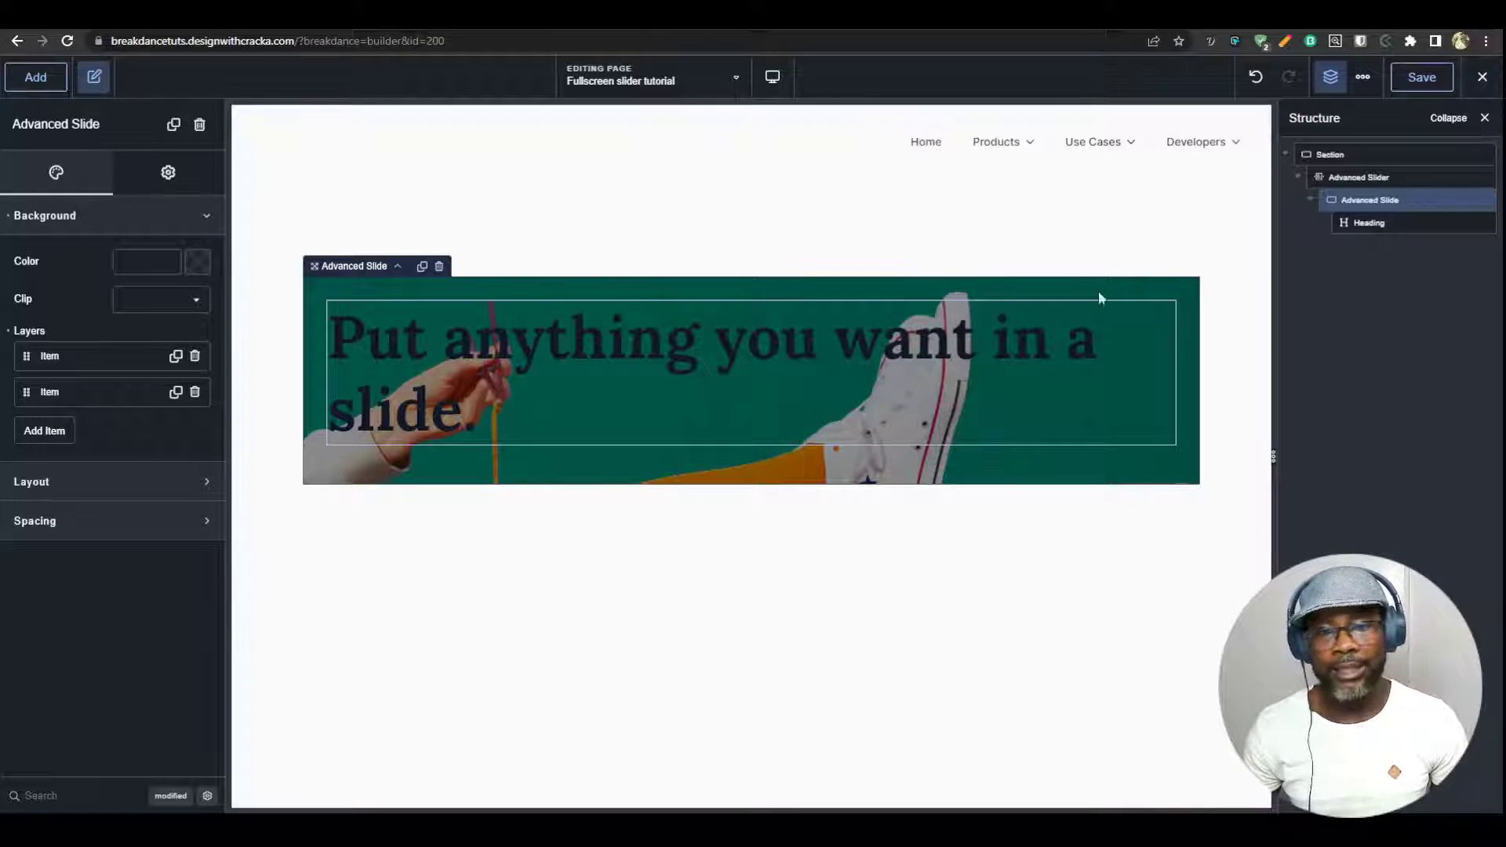
Set the section's padding to 0 px on all four sides
click(1345, 149)
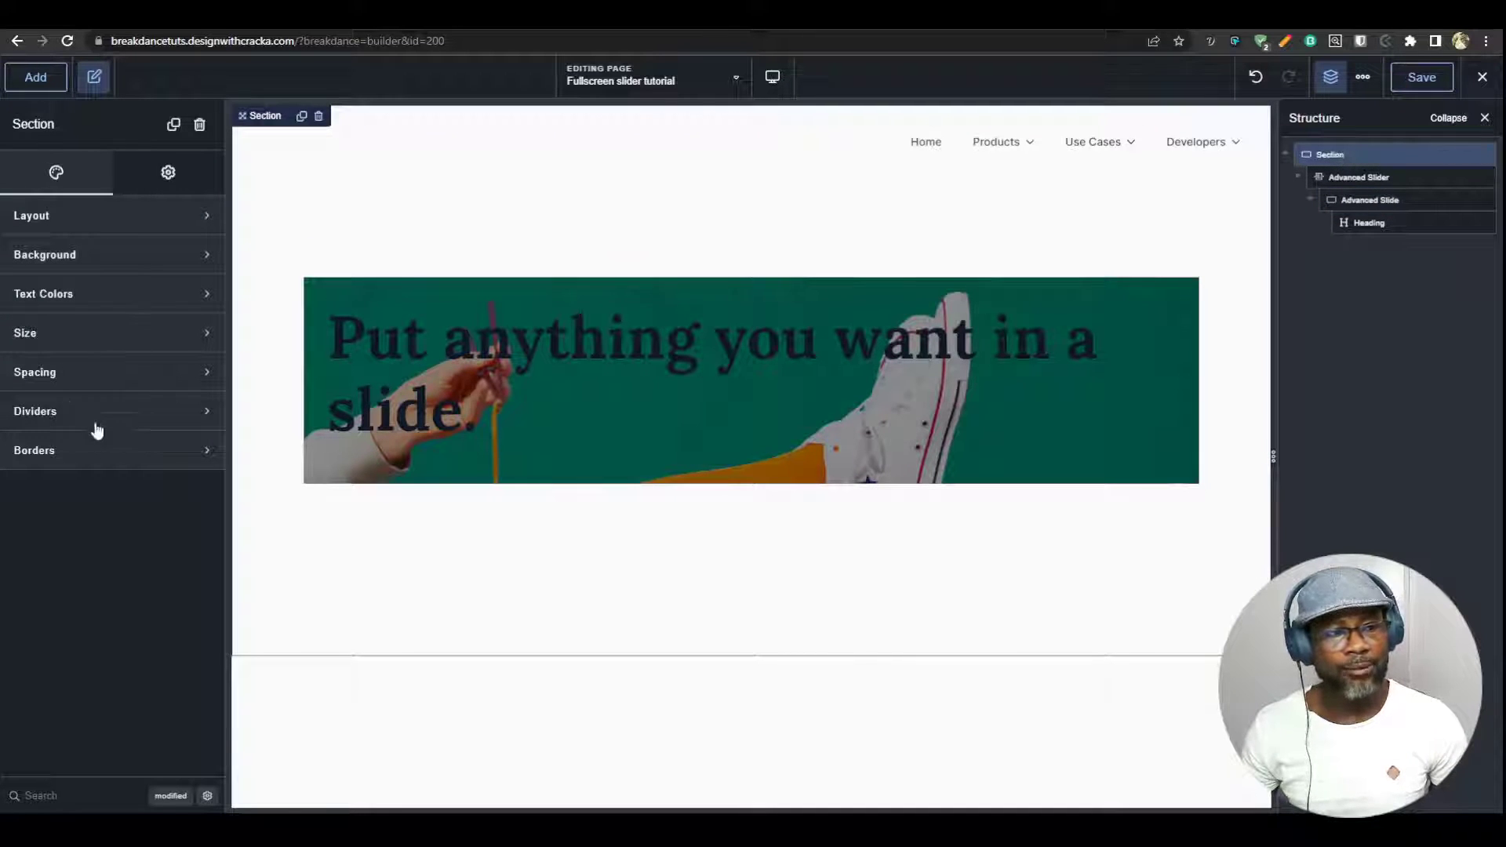
click(104, 376)
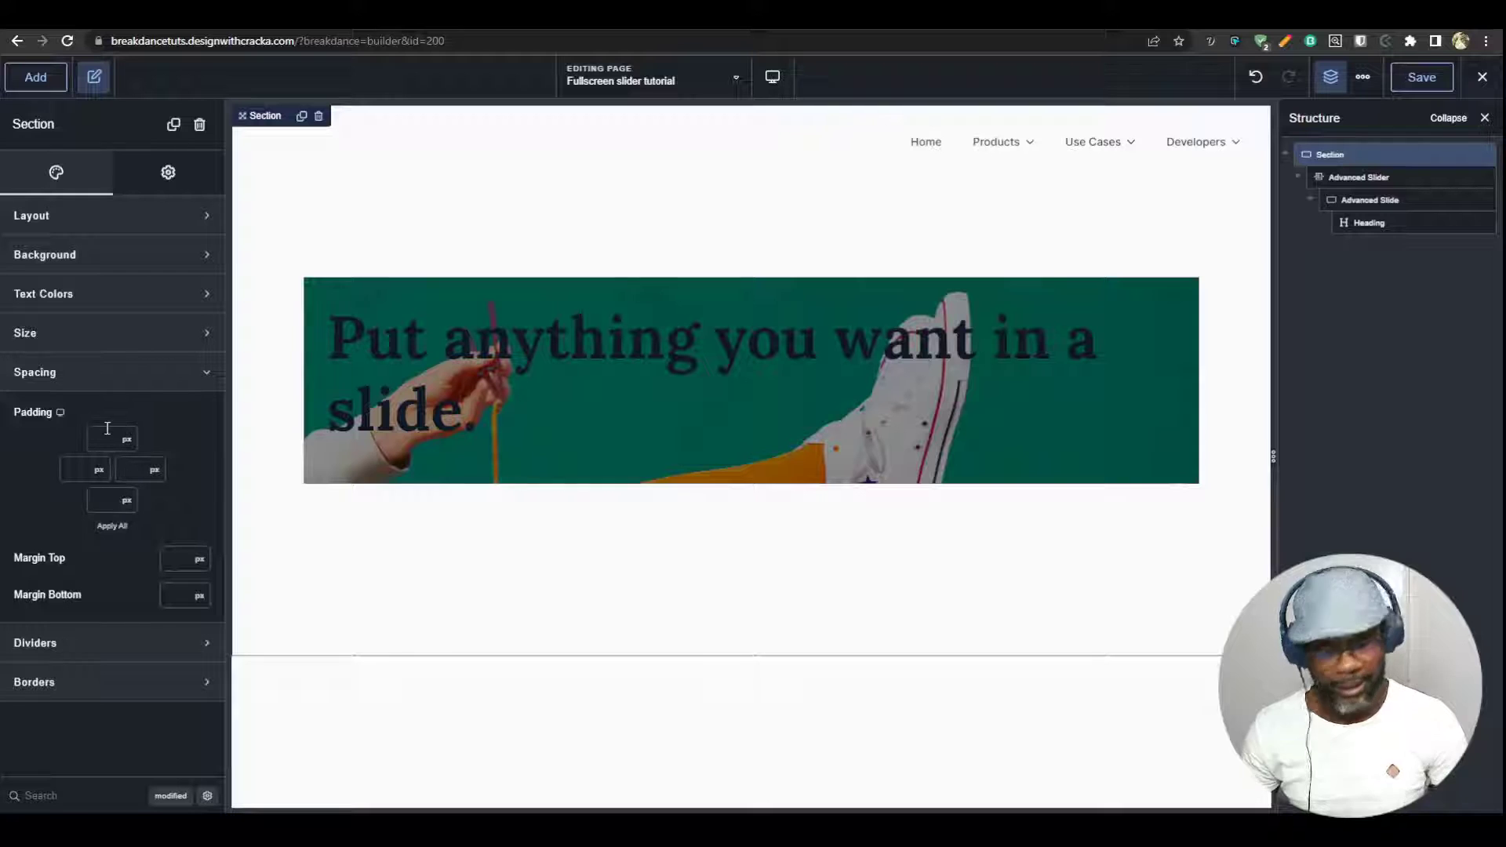
text(0)
key(Tab)
key(Tab)
text(0)
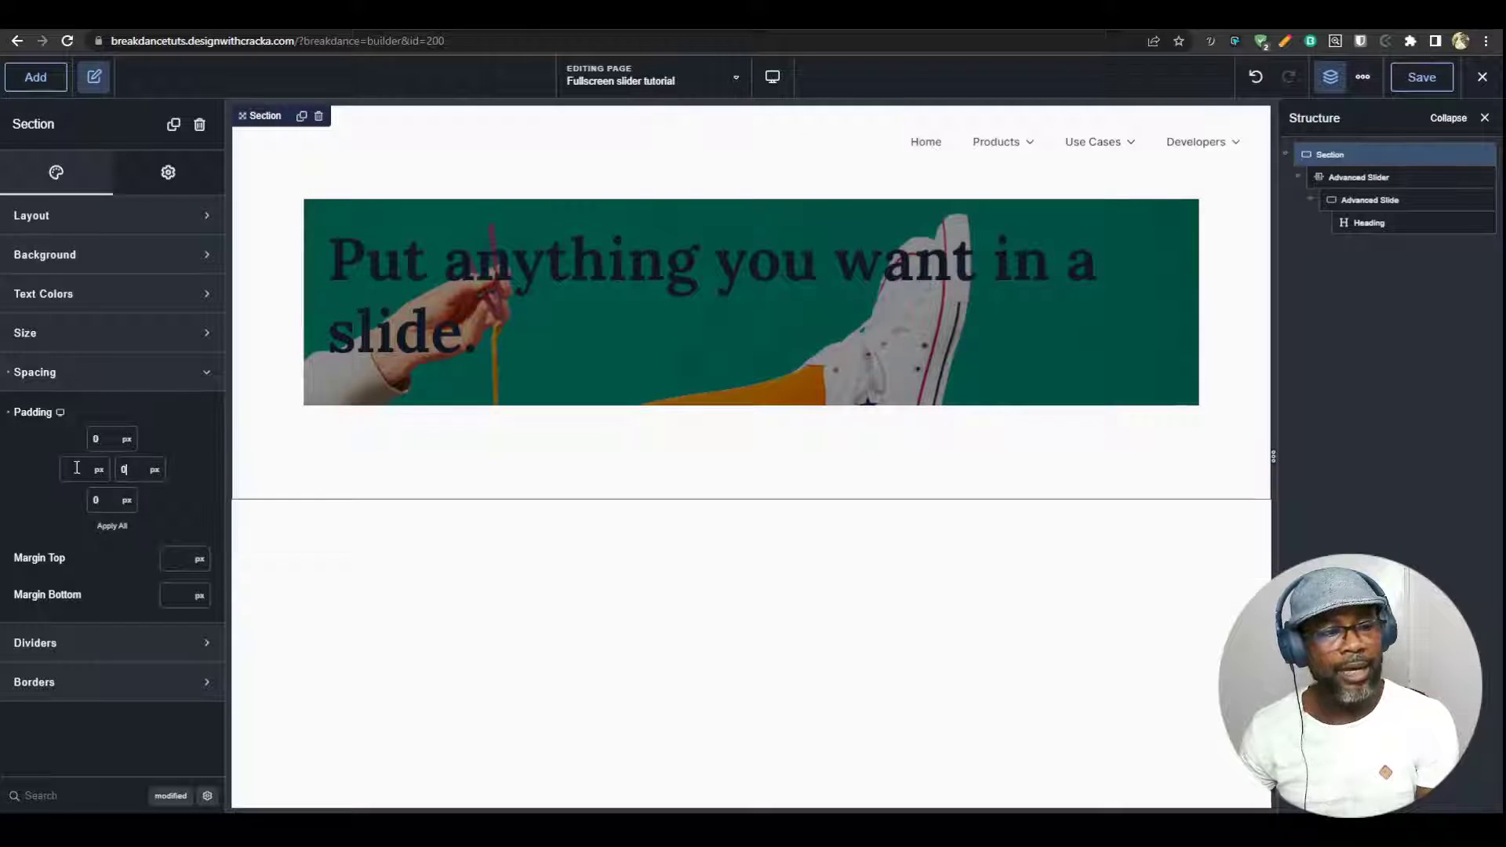
click(77, 468)
text(0)
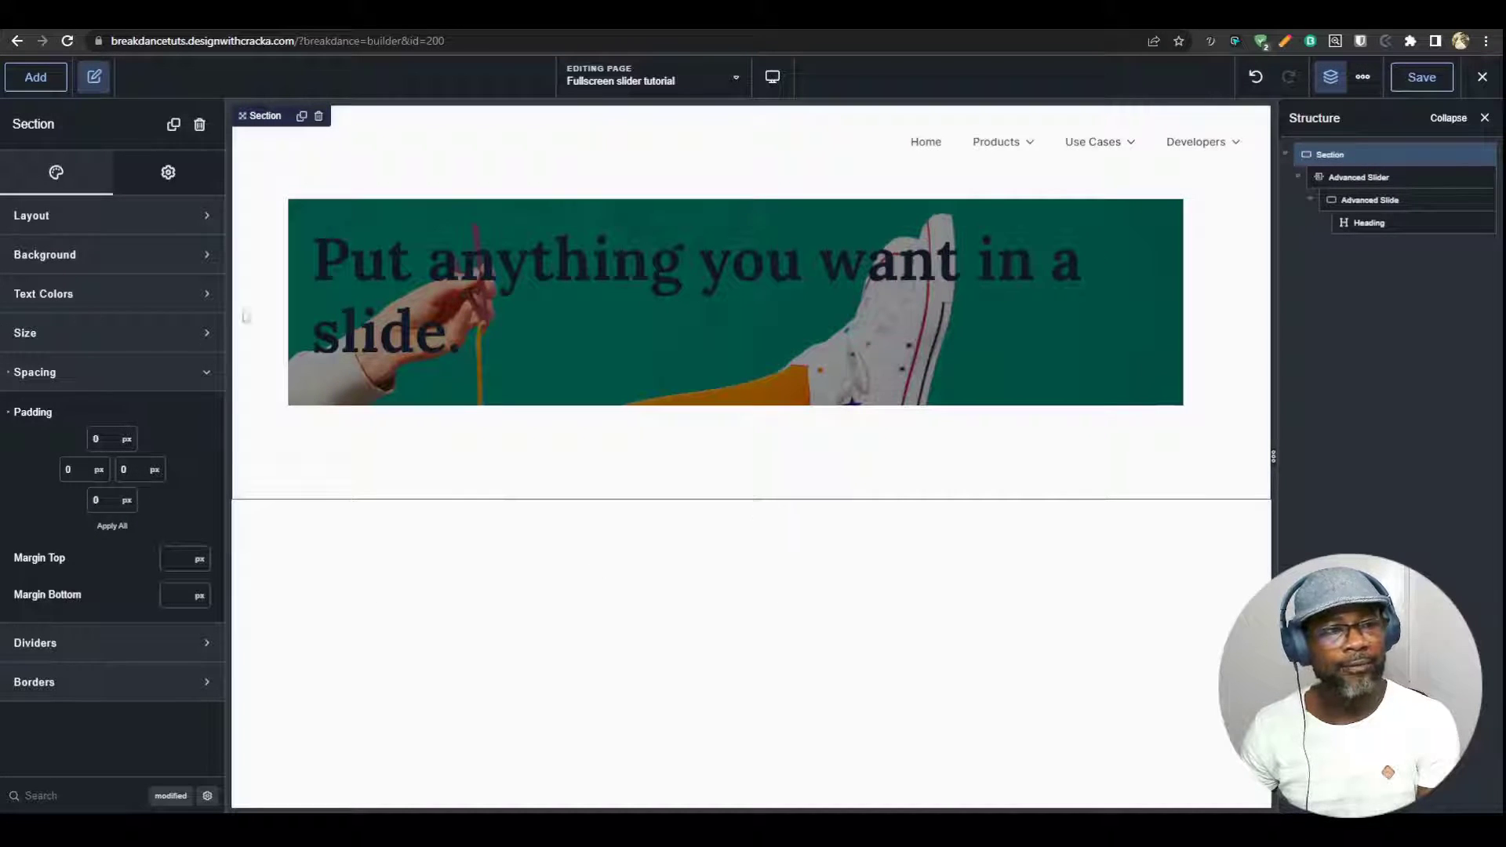
Set the section wrapper's padding to 0 px on all four sides in its advanced spacing settings
click(168, 174)
click(55, 186)
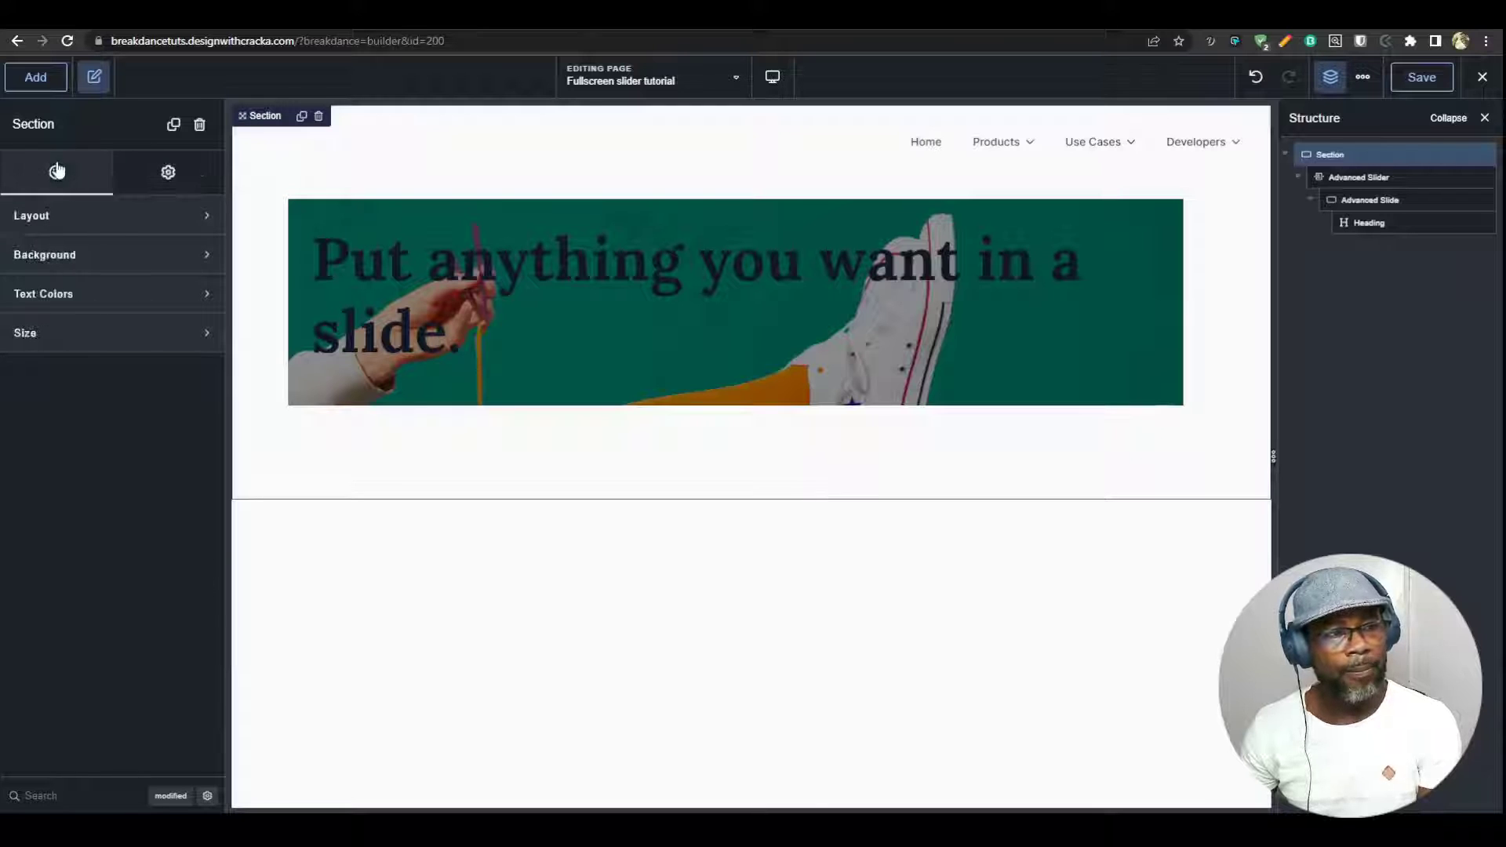
click(202, 178)
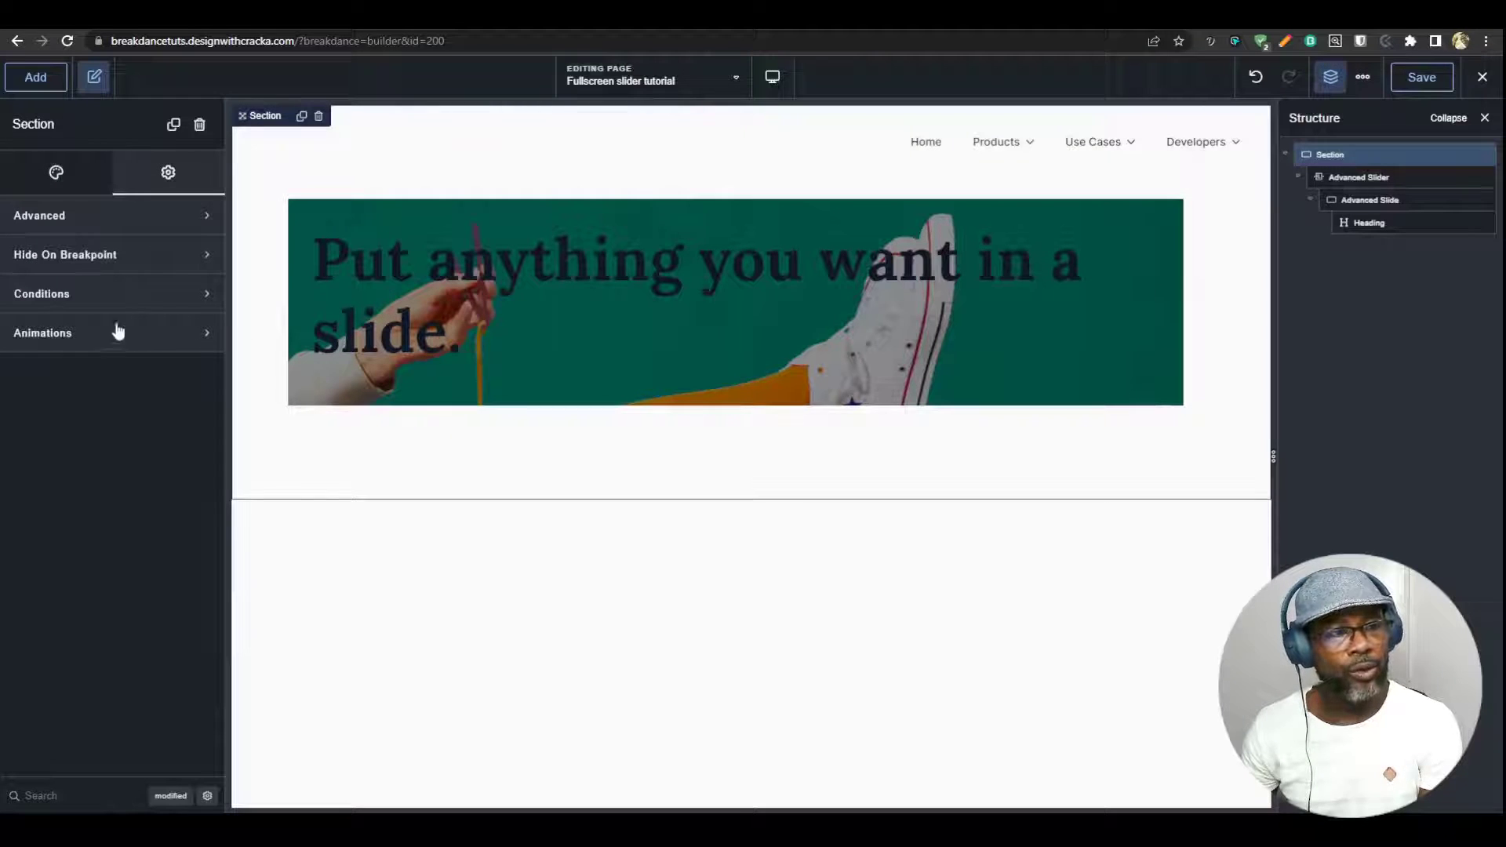
click(124, 218)
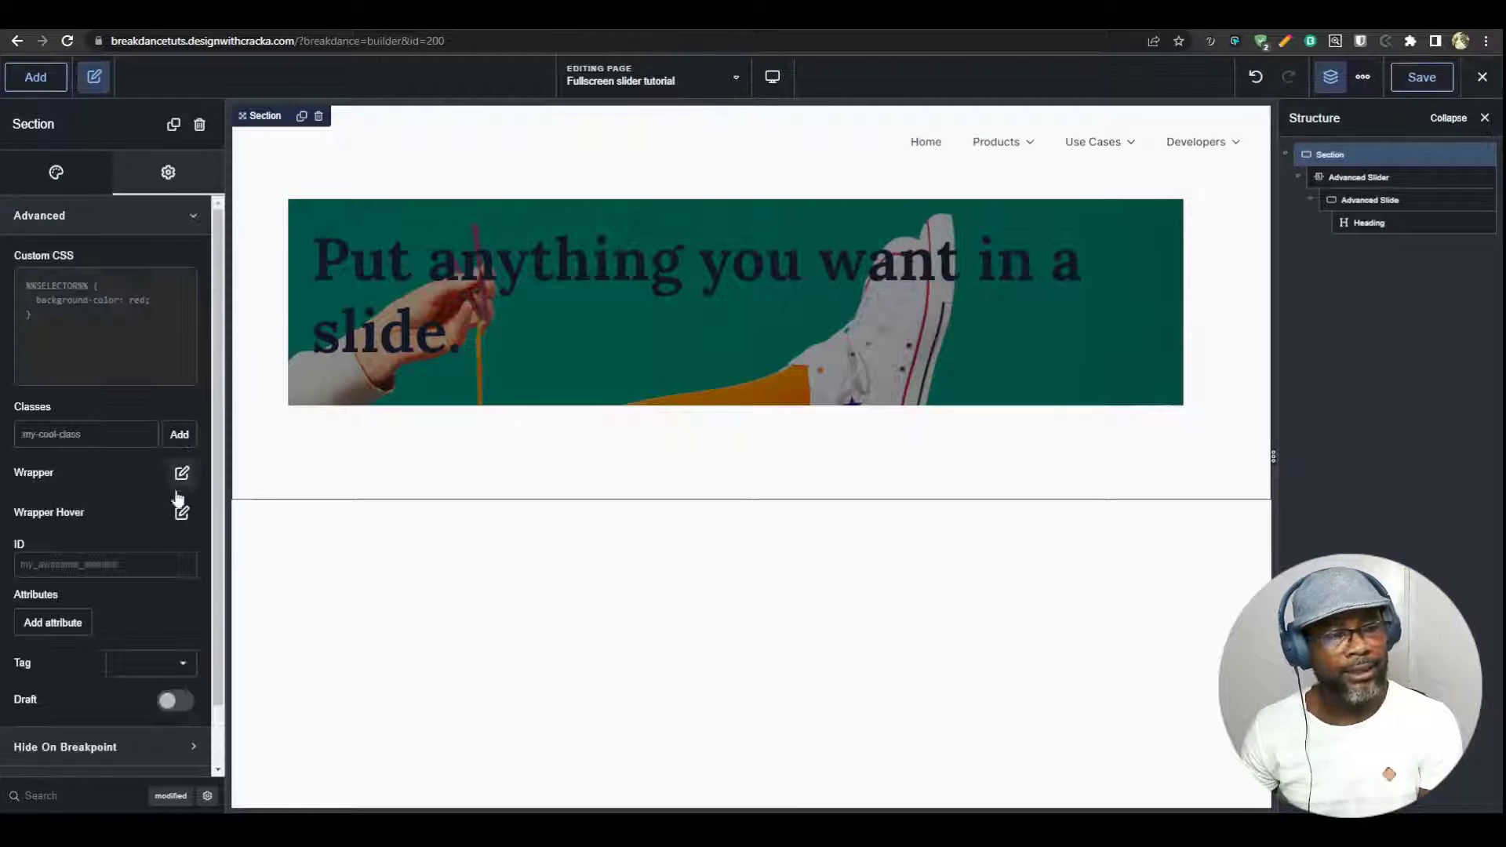
click(181, 474)
scroll(154, 593, down, 1)
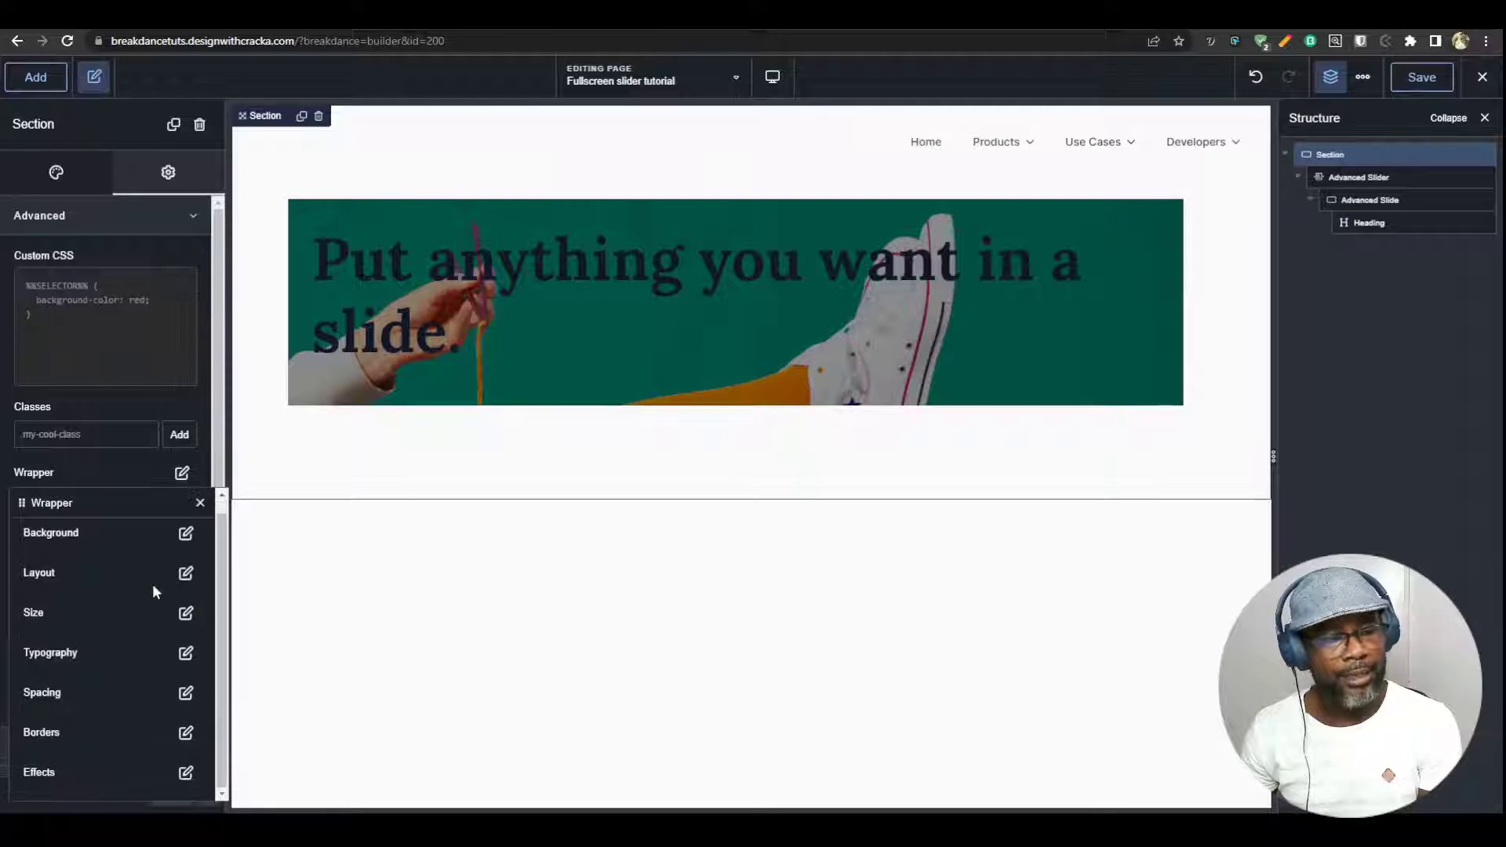
click(186, 694)
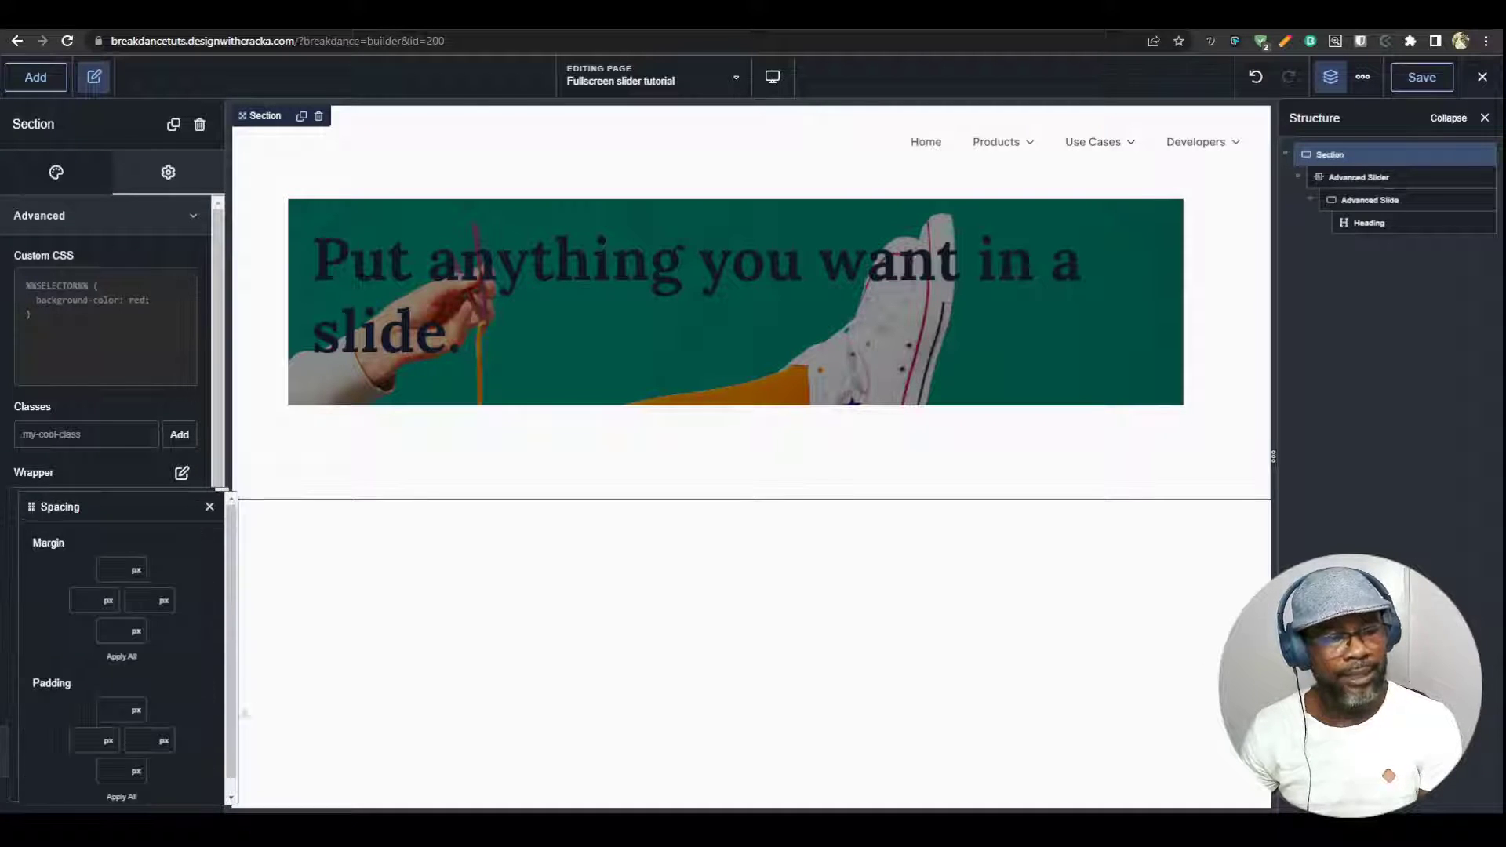
click(106, 710)
text(00)
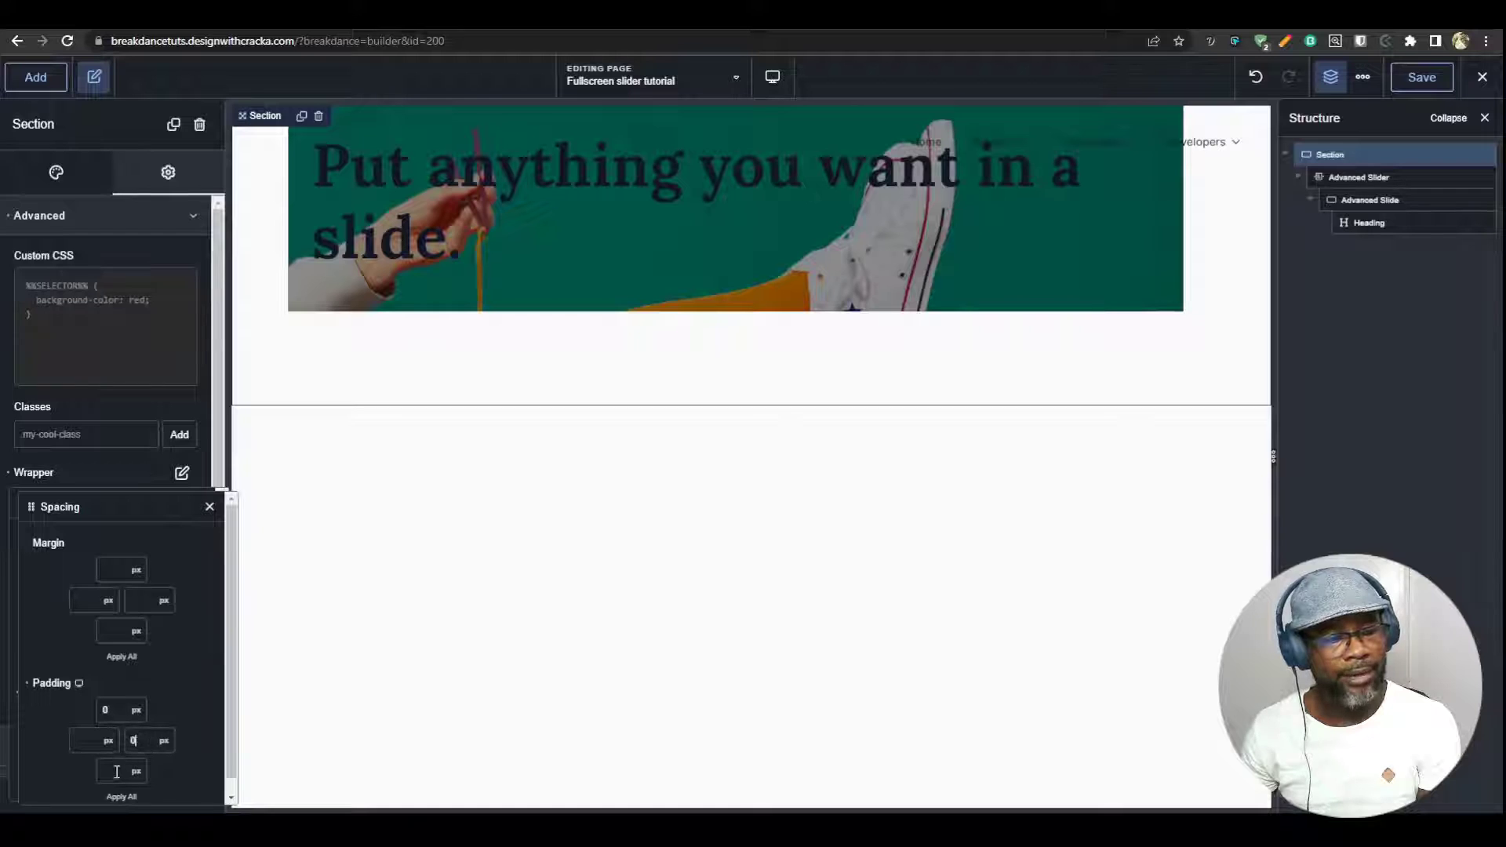
click(116, 772)
text(0)
click(95, 740)
text(0)
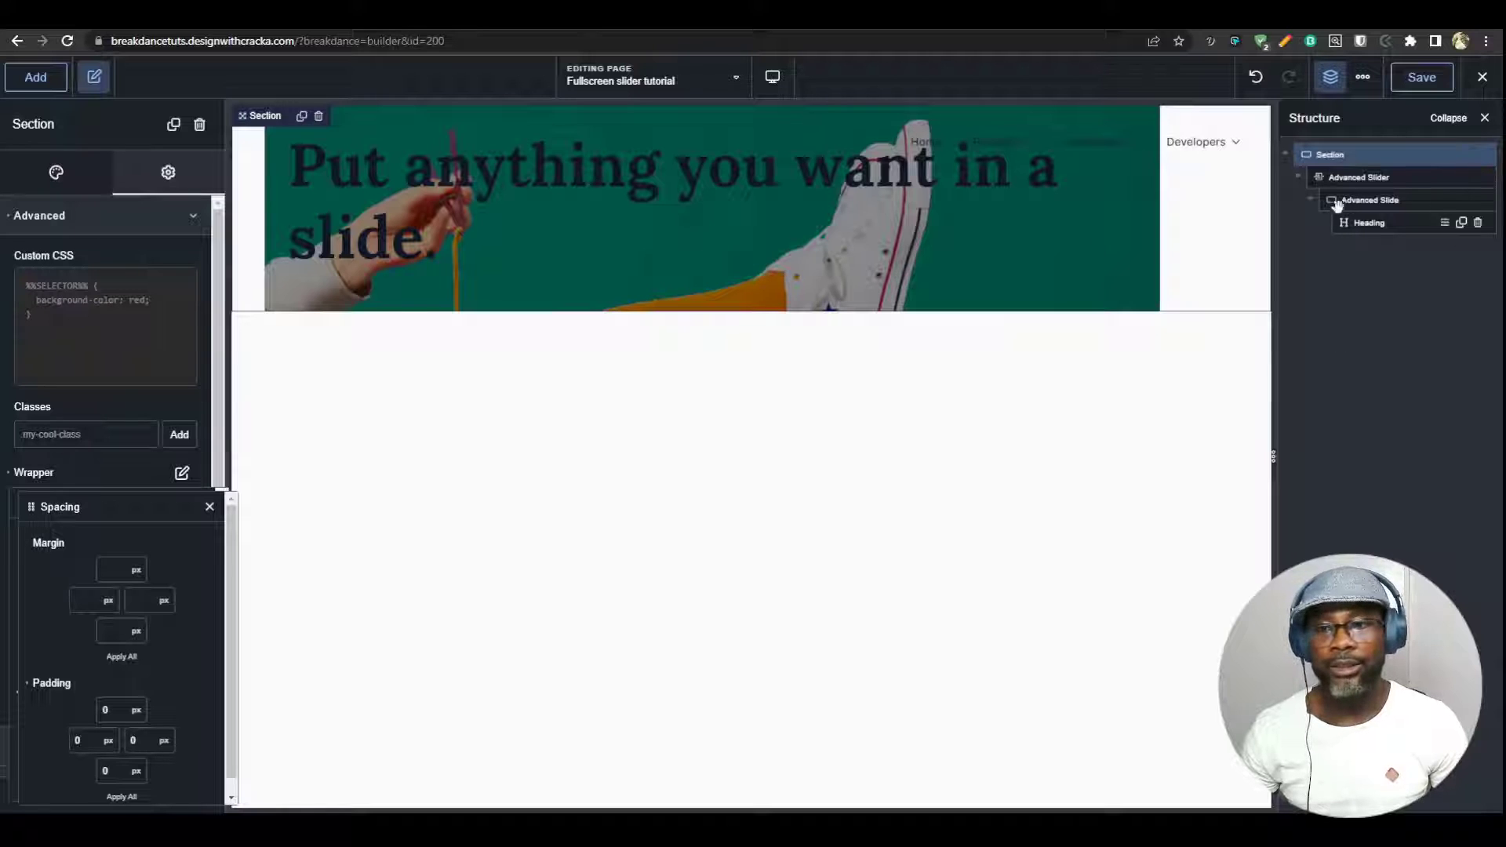
Set the Advanced Slider's container height to Viewport and save the page
click(1358, 178)
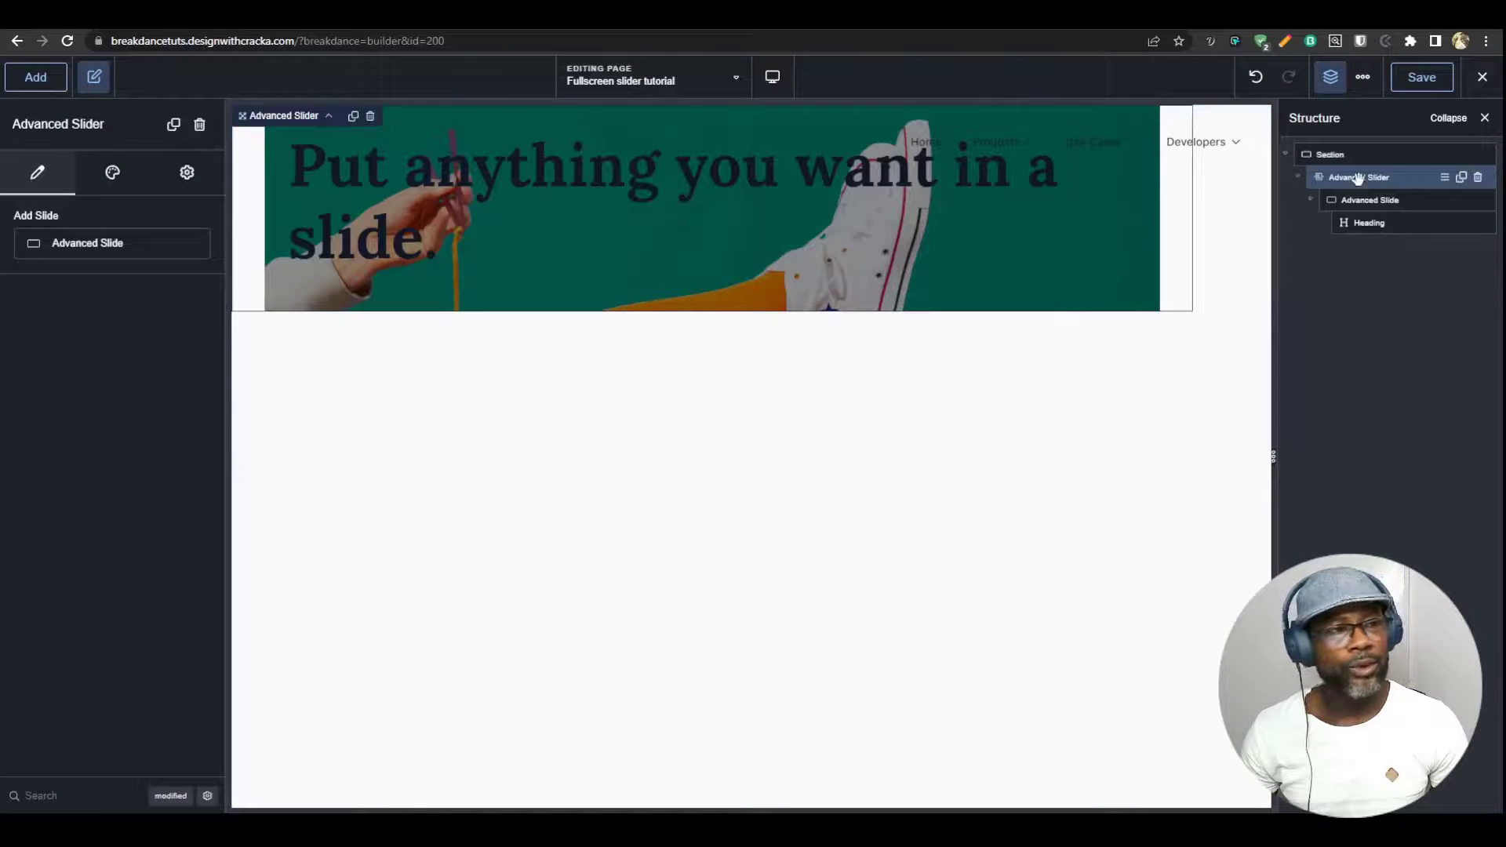
click(111, 171)
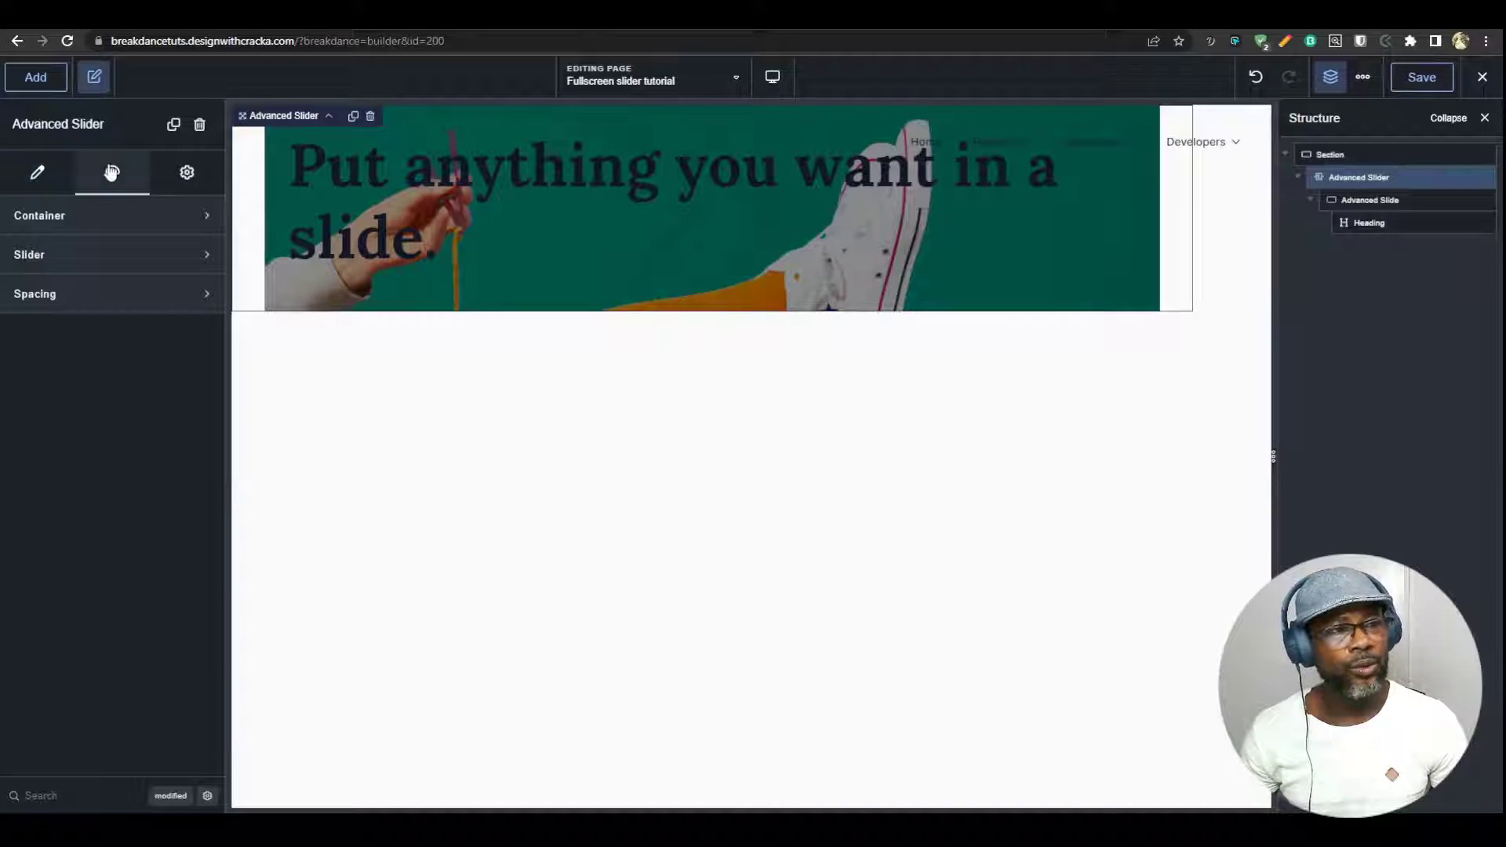
click(136, 218)
click(173, 306)
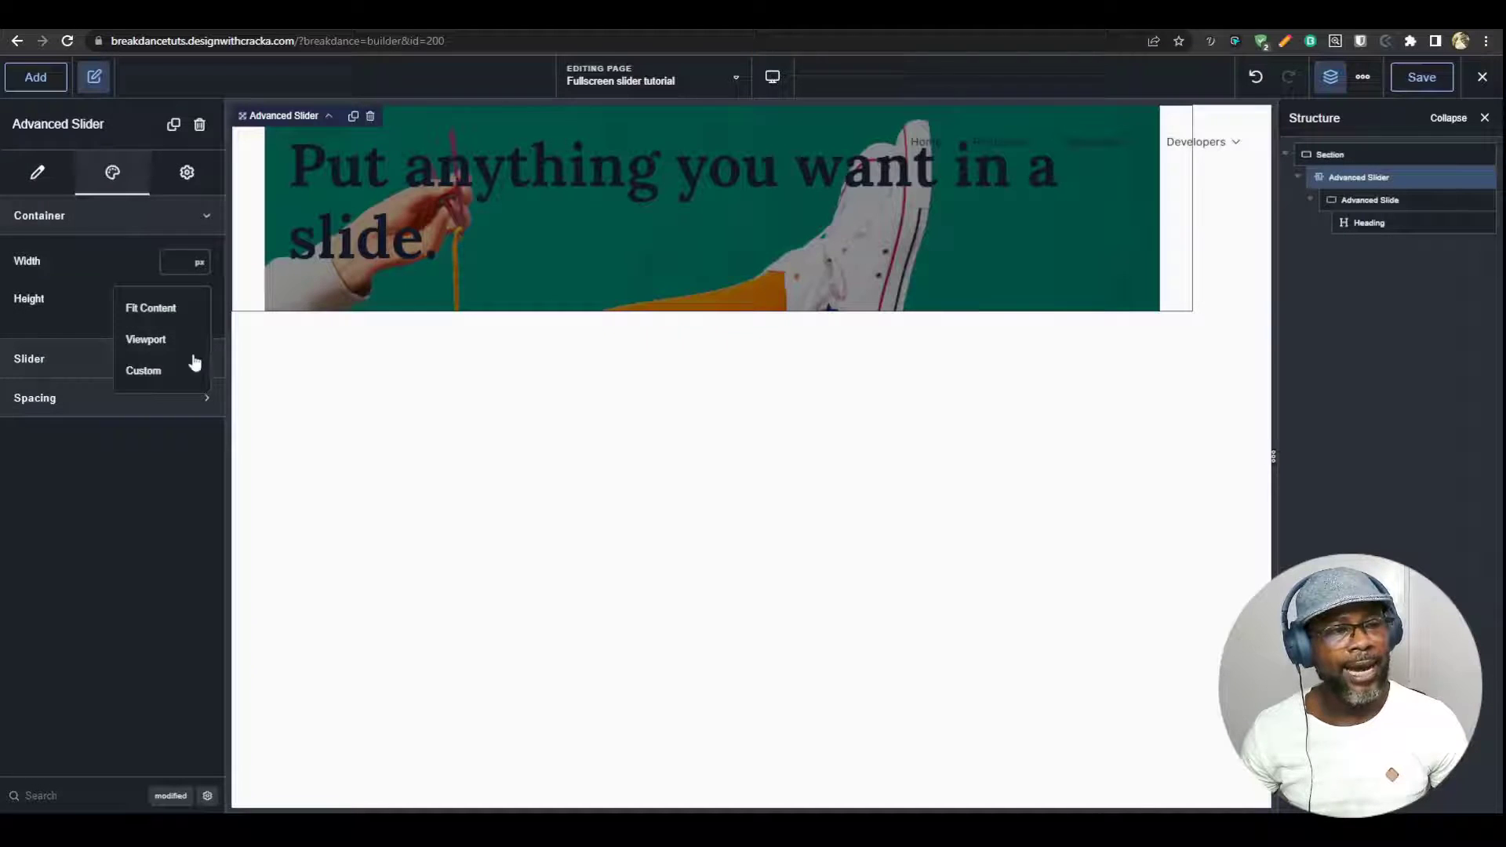
click(151, 342)
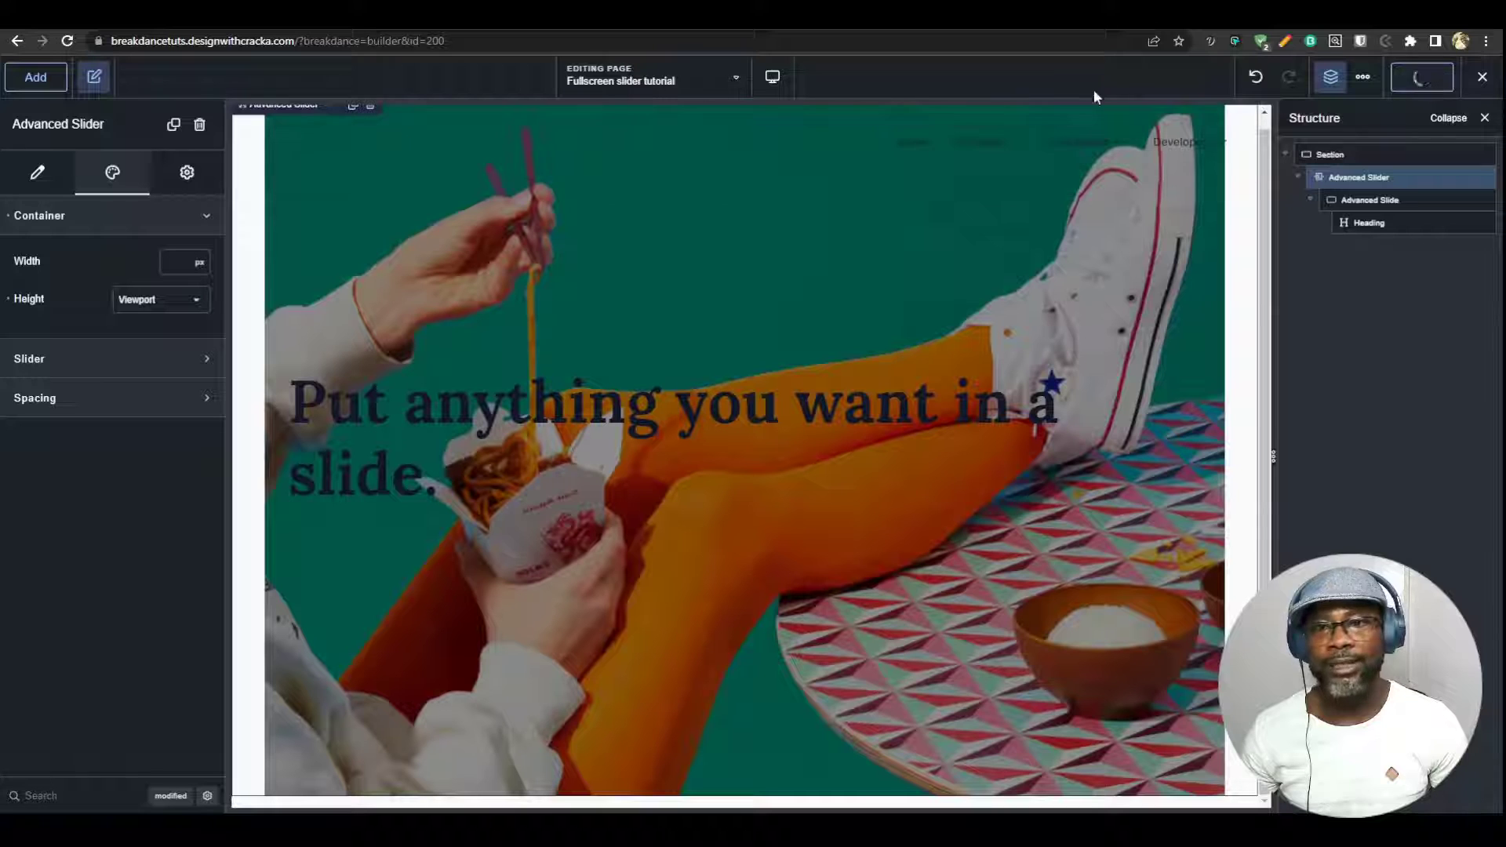
mouse_move(1483, 78)
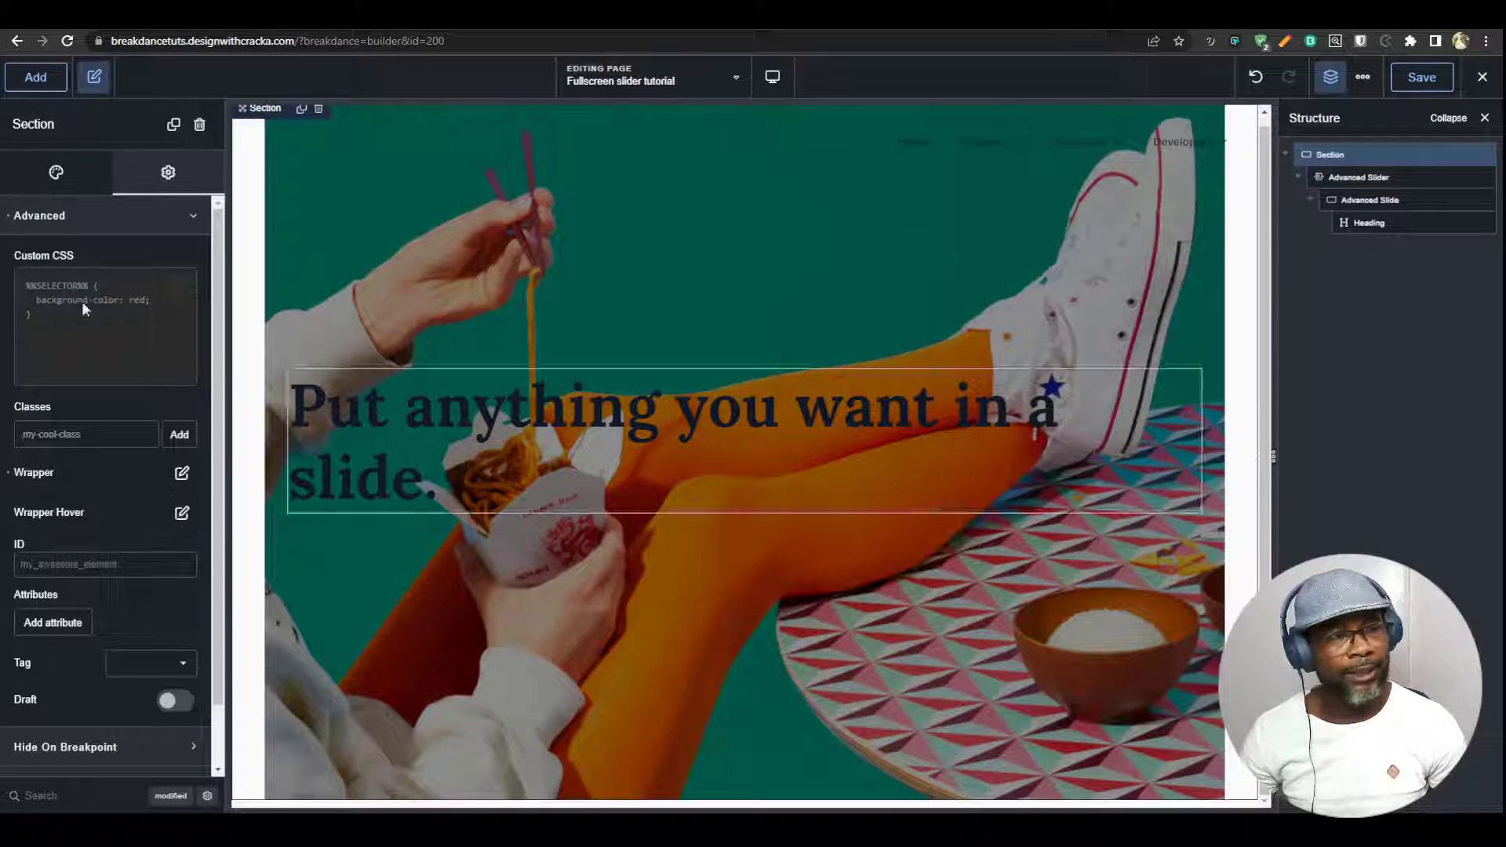
Set the section's width to Full and save the page
click(56, 173)
click(96, 373)
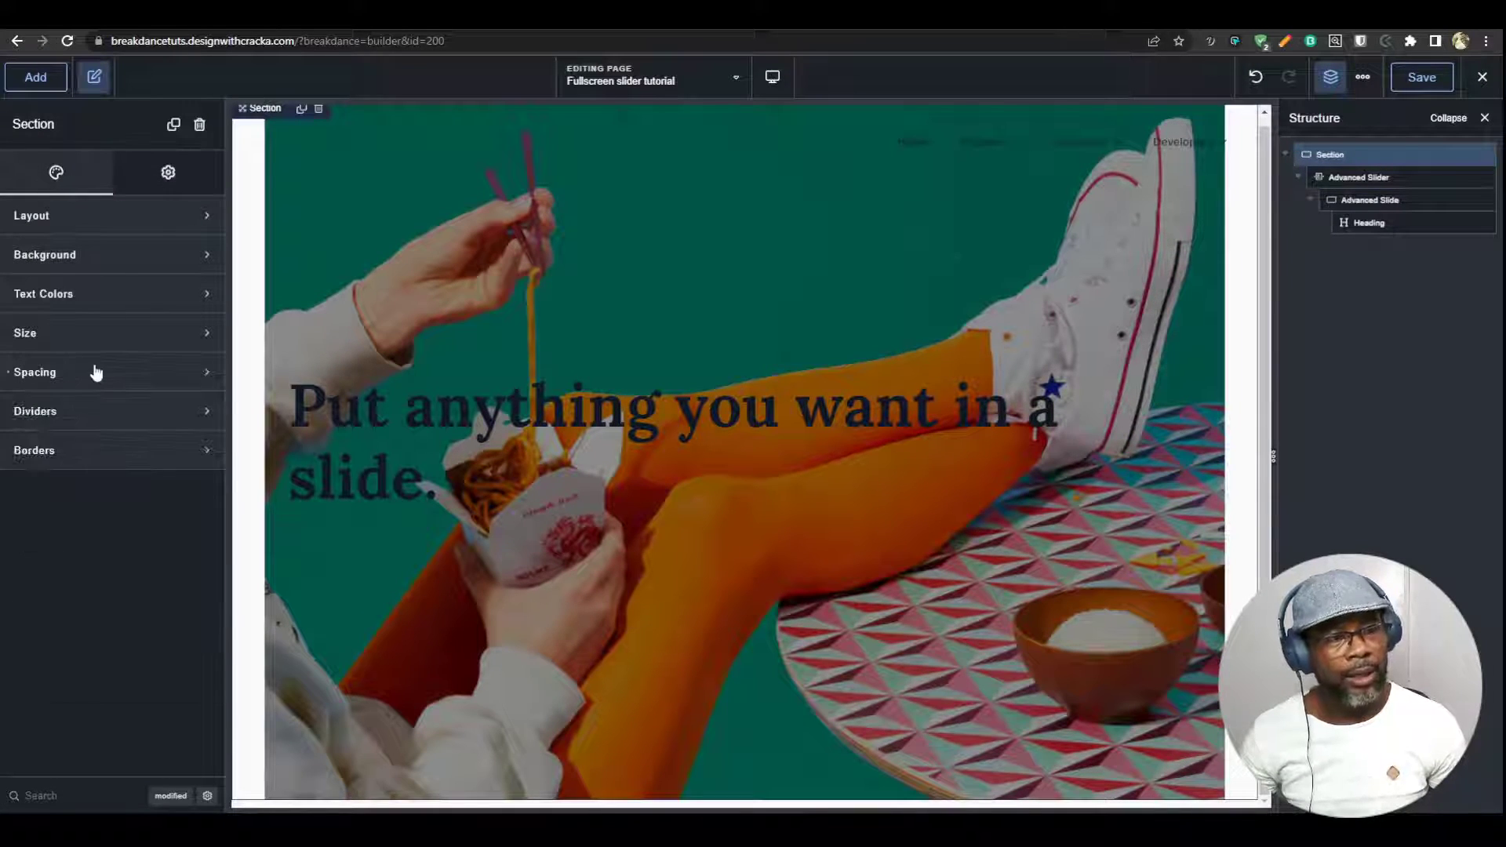
click(94, 336)
click(161, 424)
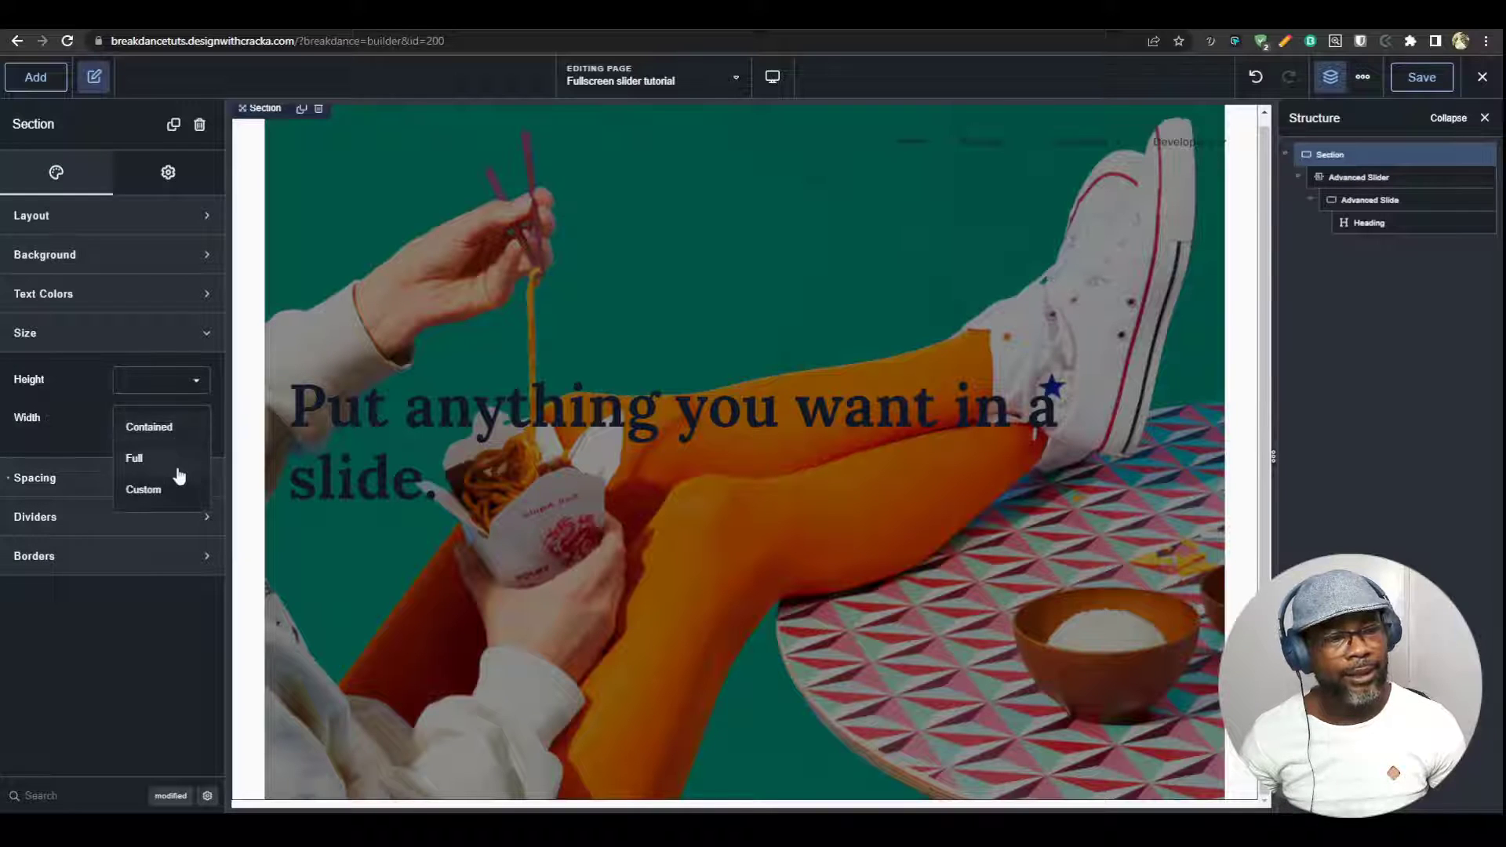
click(156, 464)
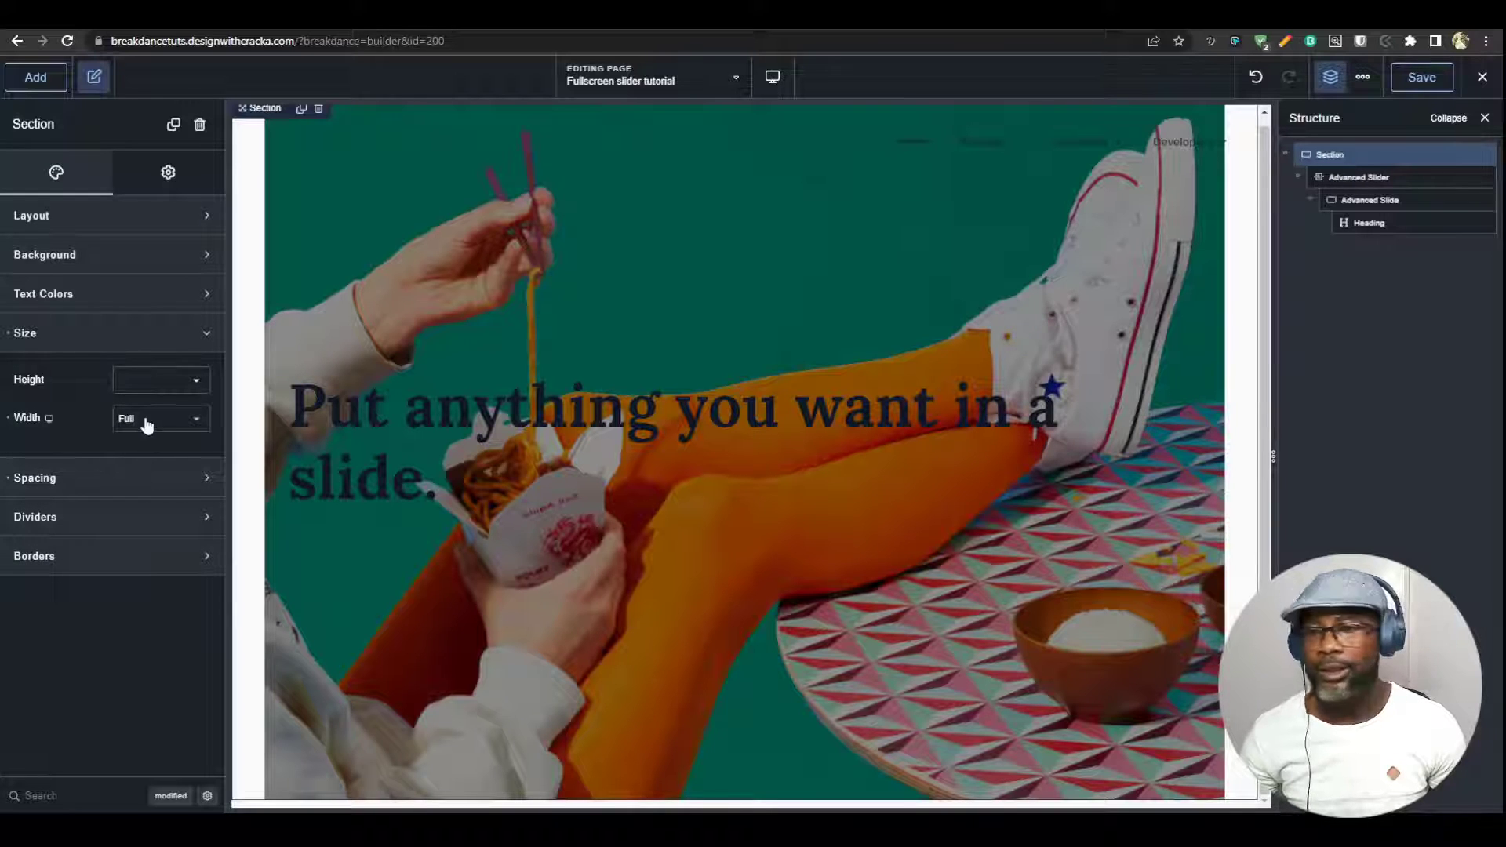
click(1420, 76)
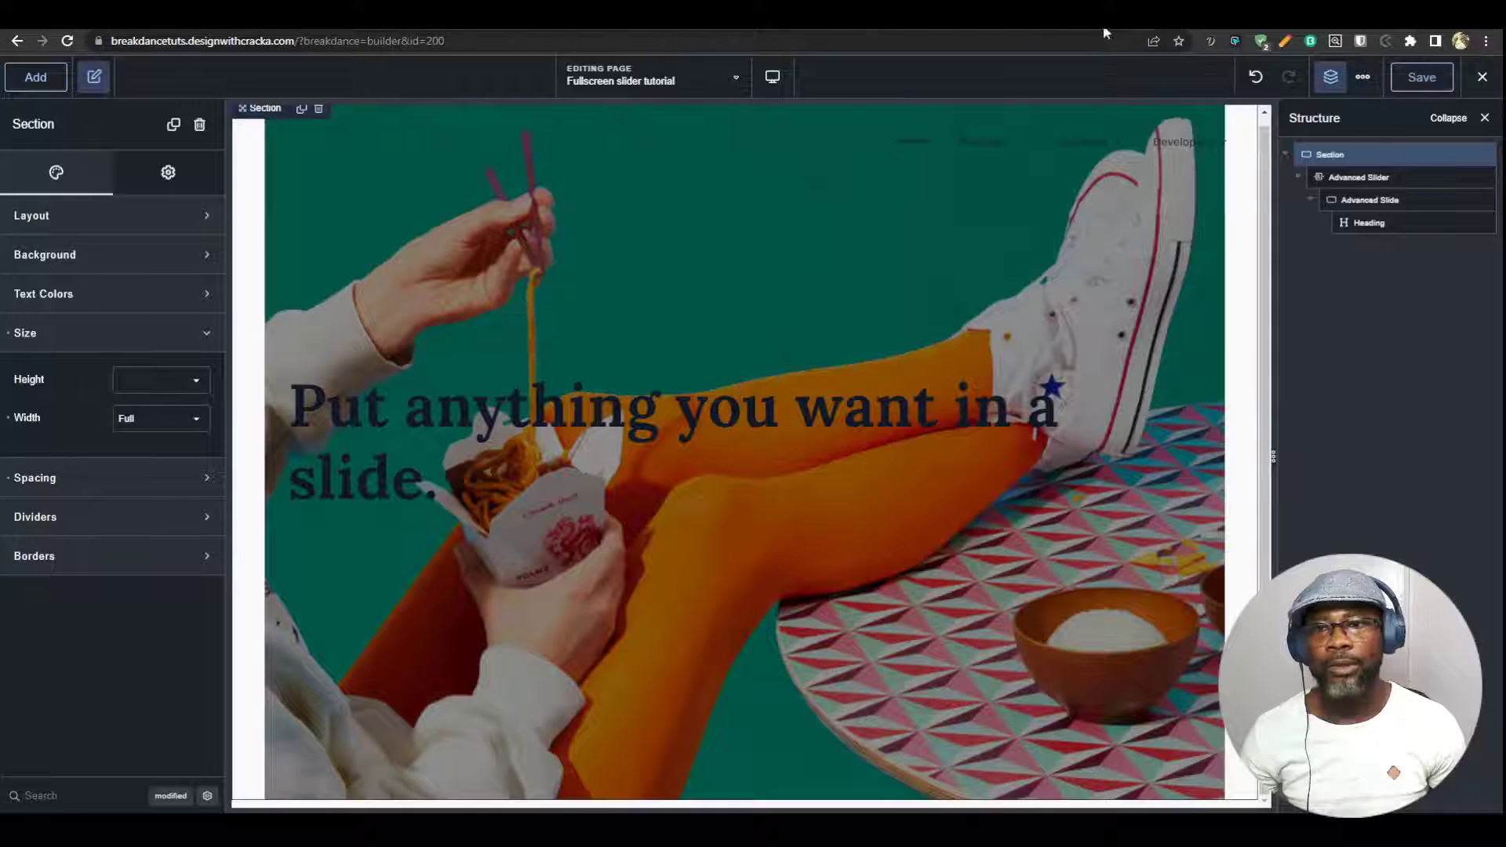
click(1483, 76)
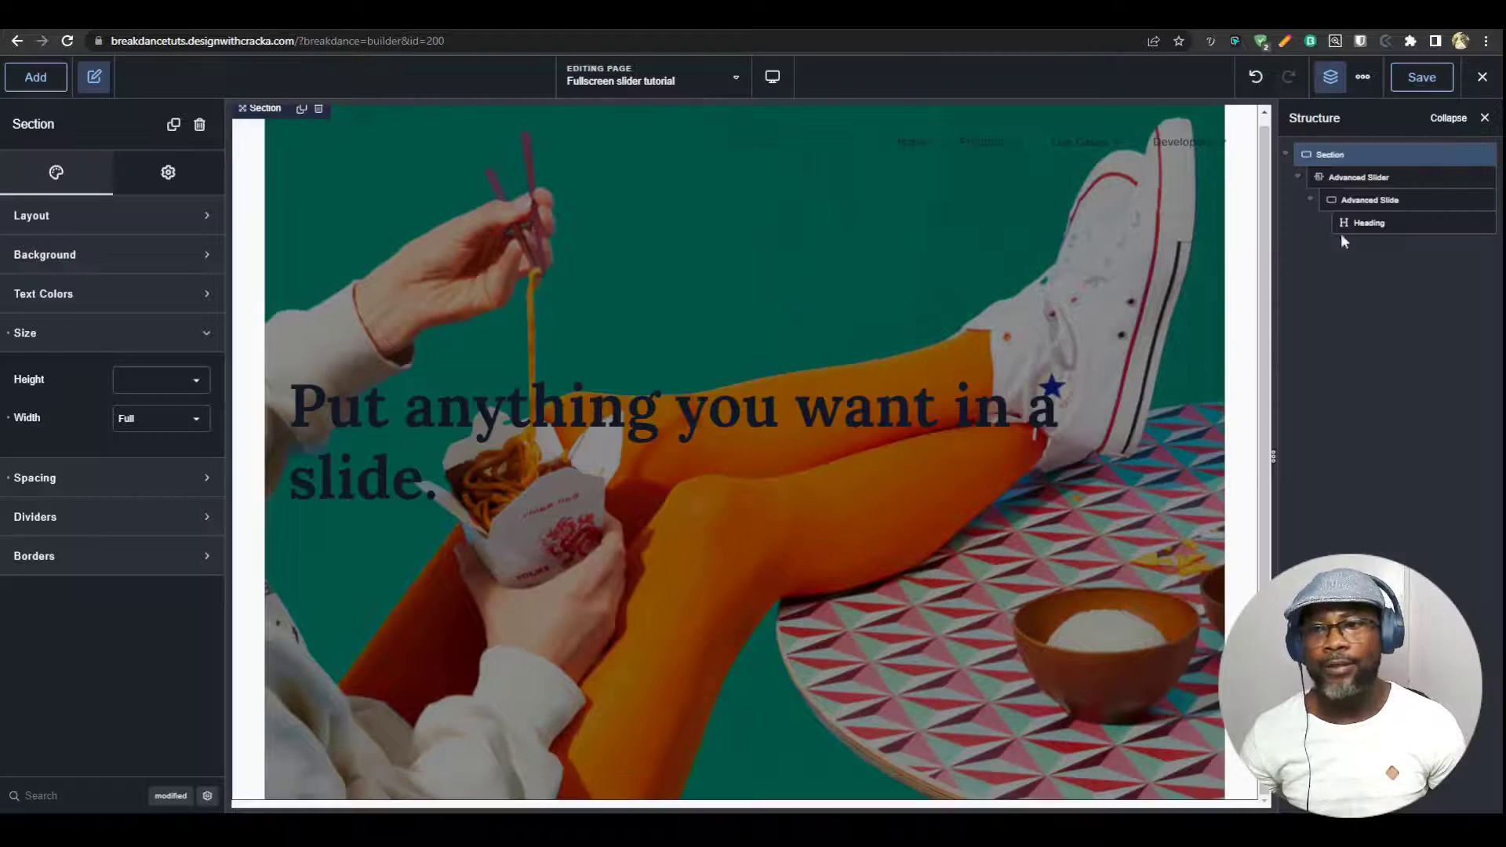
Try setting the Advanced Slider's container width to 100%
click(1357, 175)
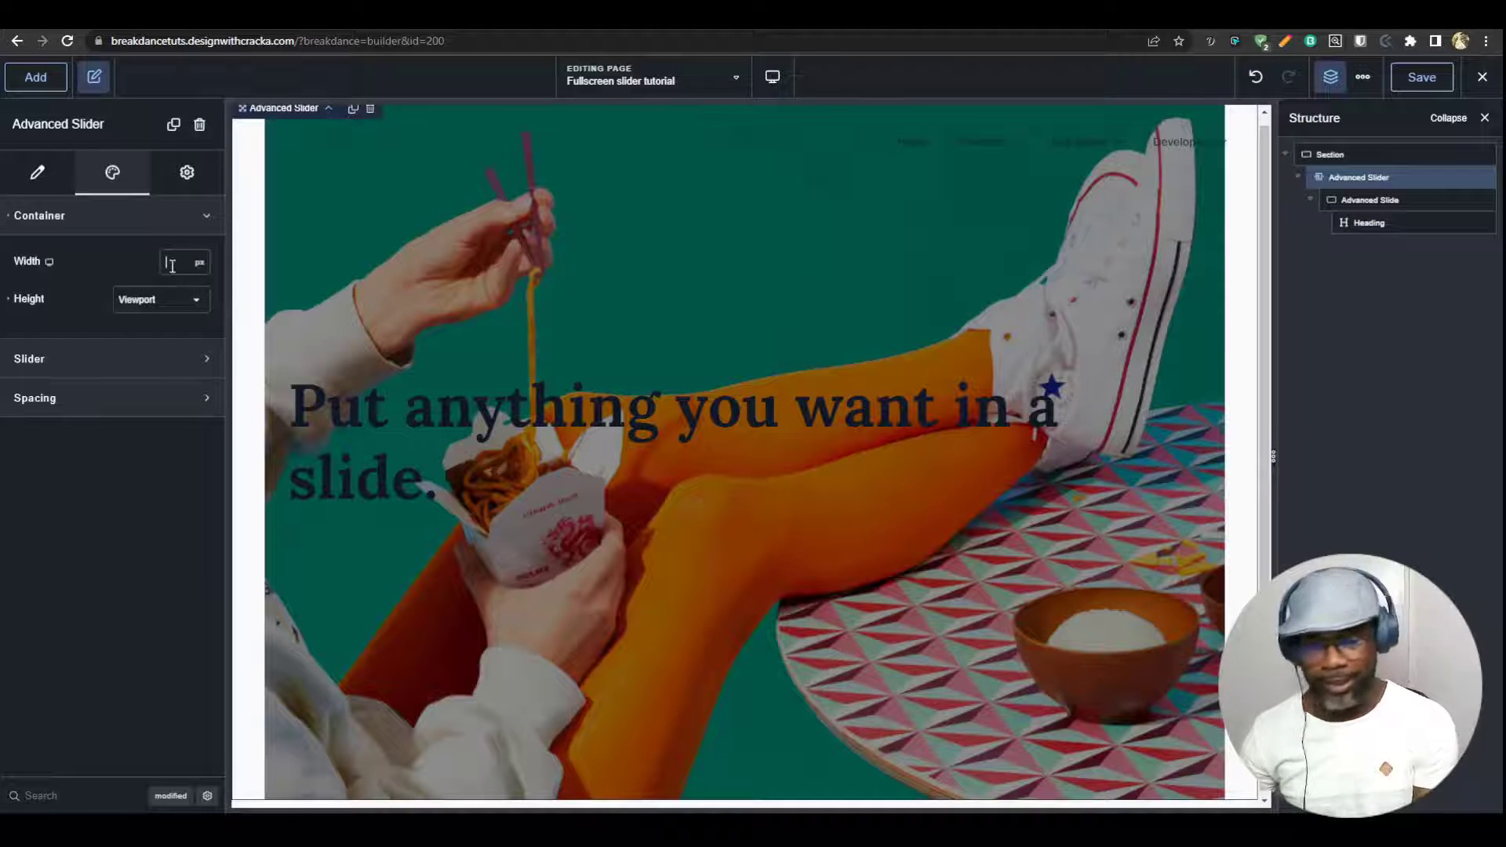
text(100)
click(198, 263)
click(206, 390)
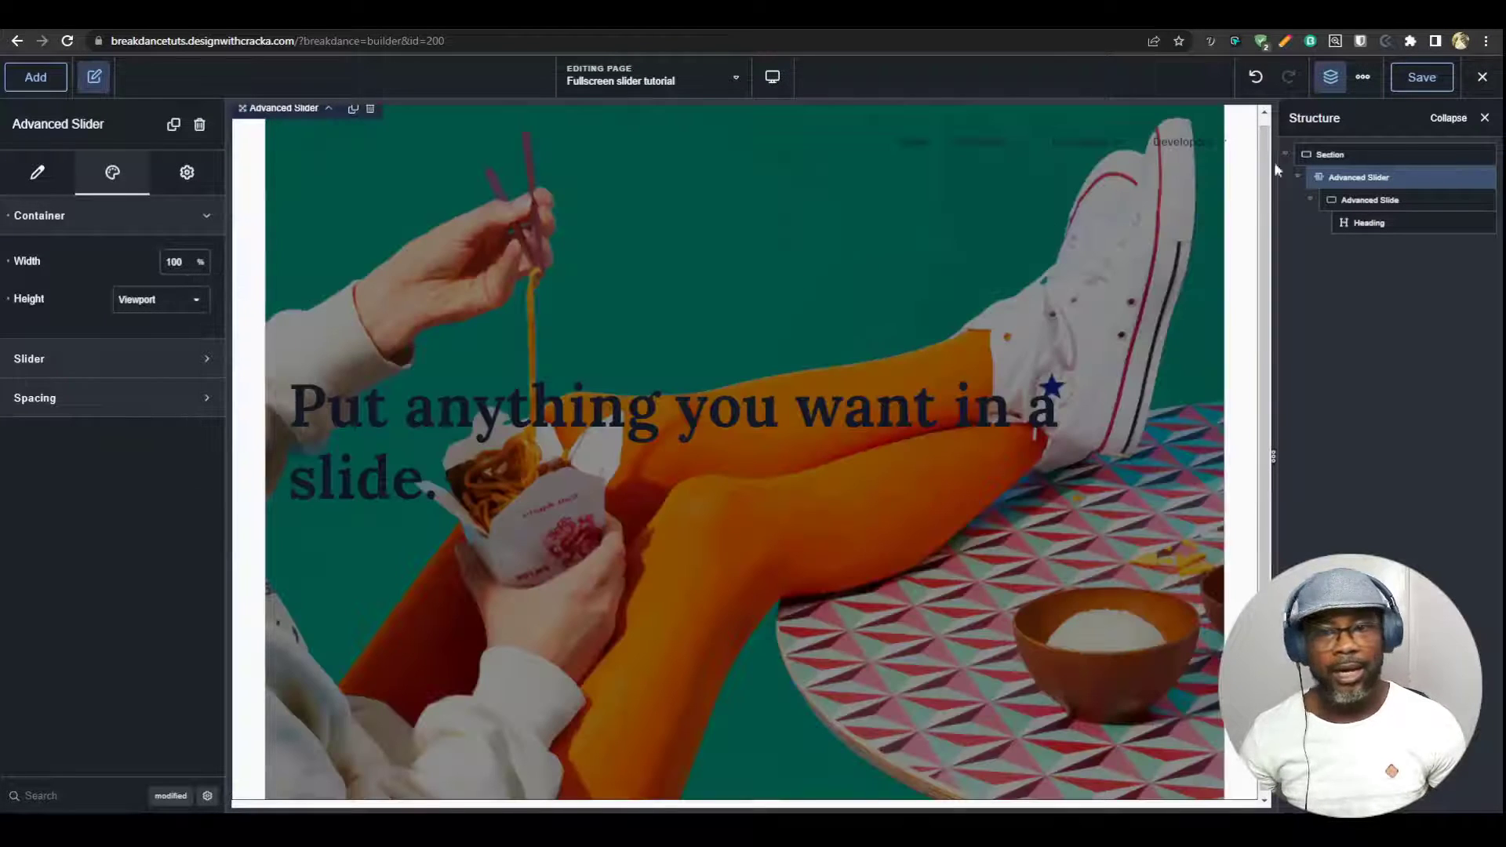
Save the page and reload its live version in the browser to check how wide the slider is
click(1421, 77)
click(1100, 16)
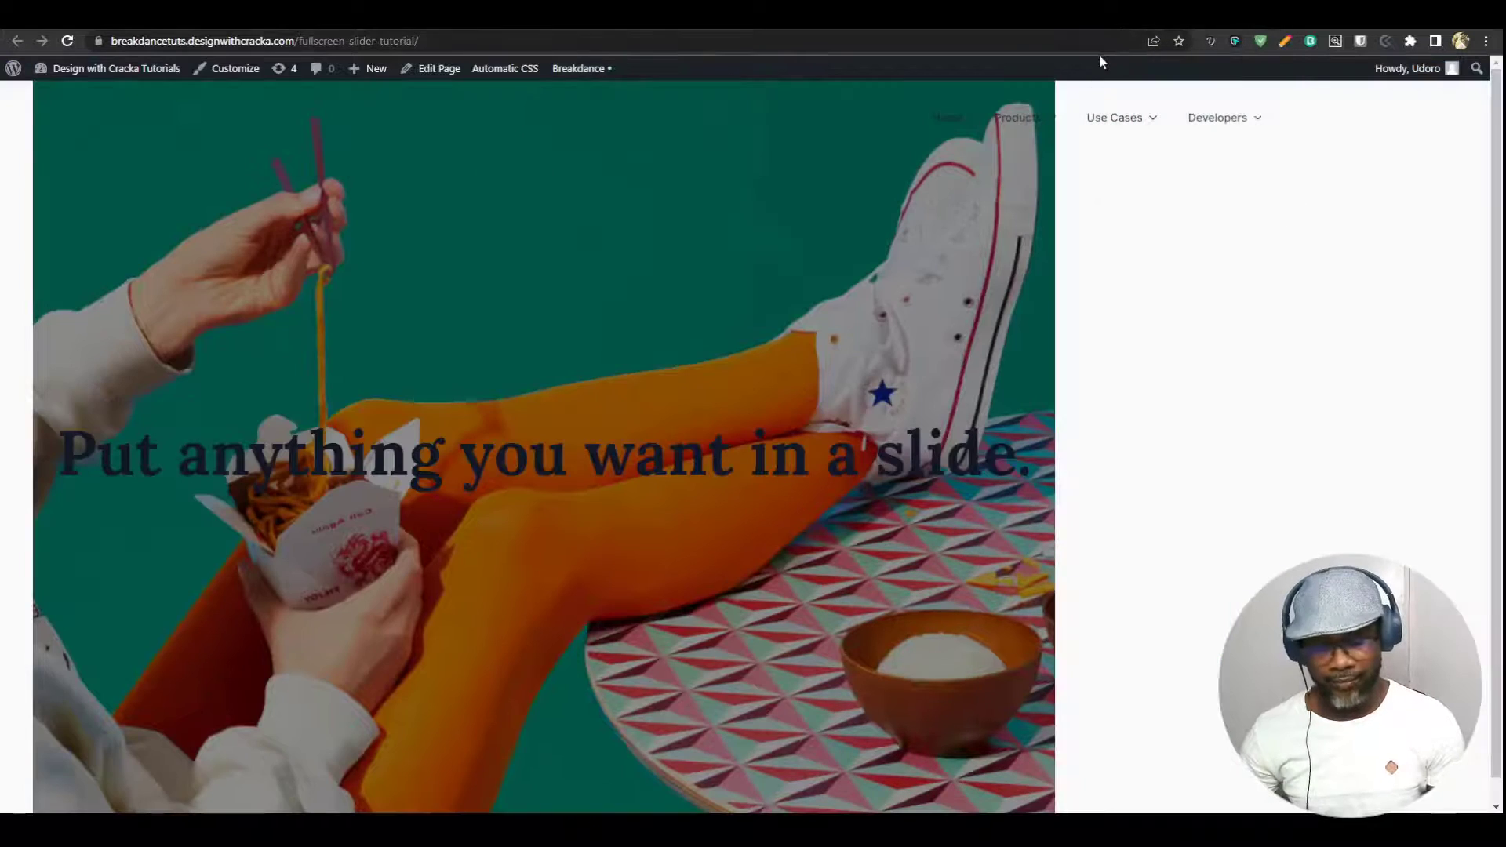
key(F5)
mouse_move(1114, 117)
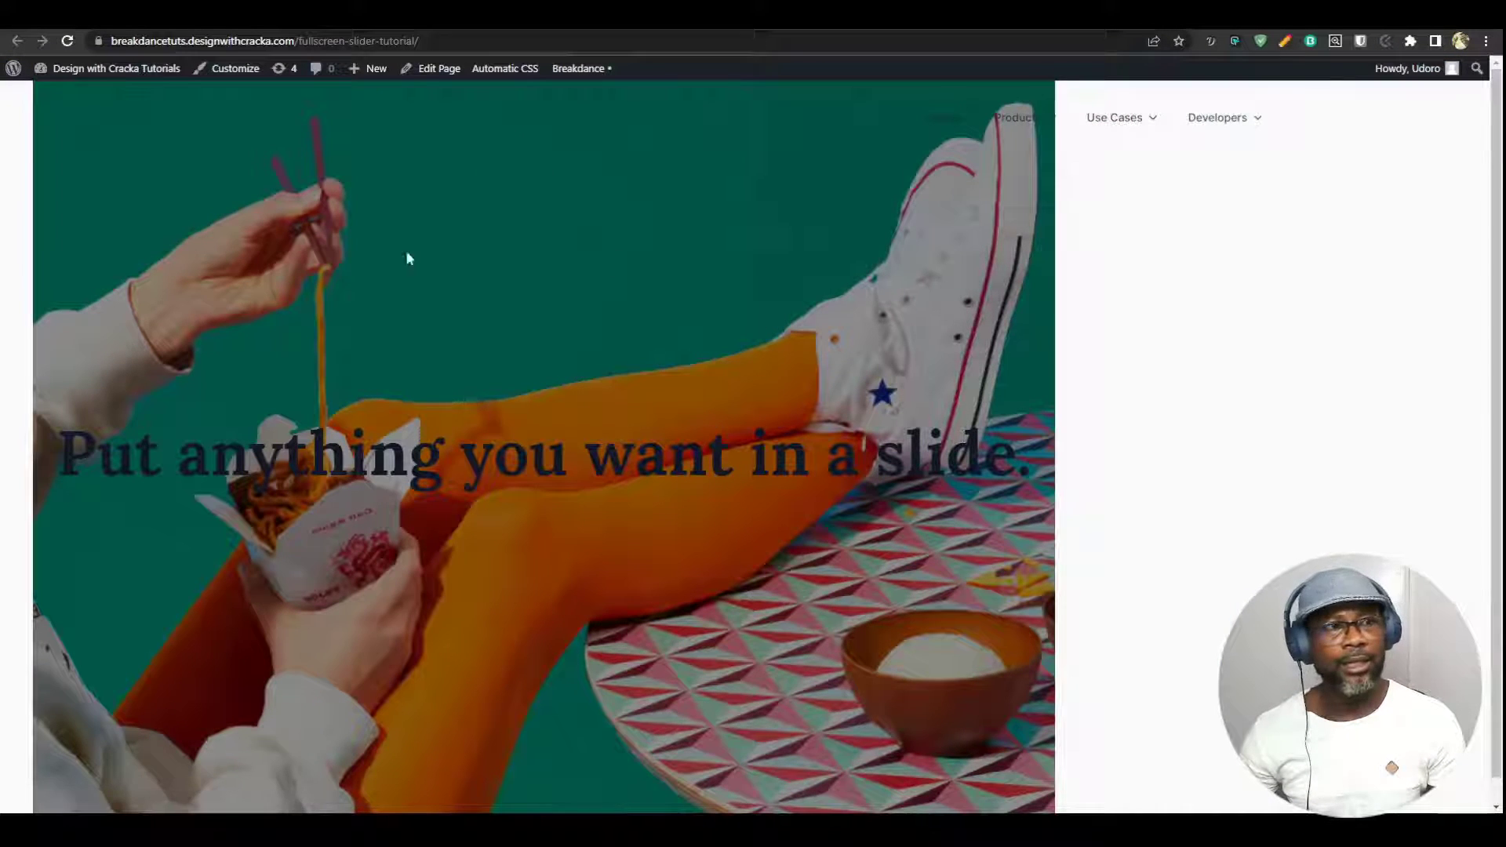
click(68, 40)
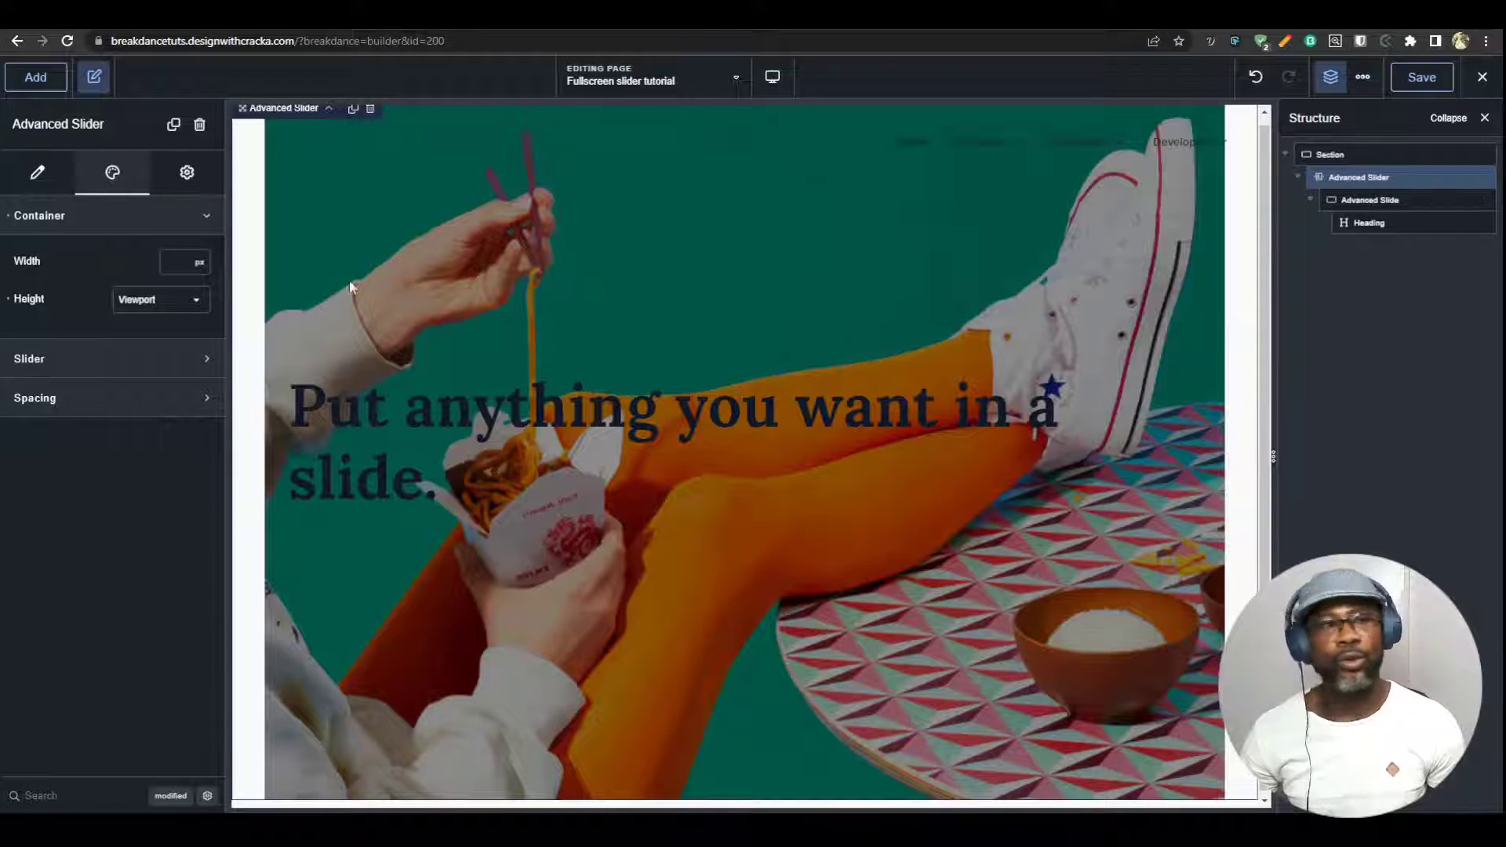
Set the Advanced Slider wrapper's width to 100% in its advanced size settings
click(186, 173)
click(139, 217)
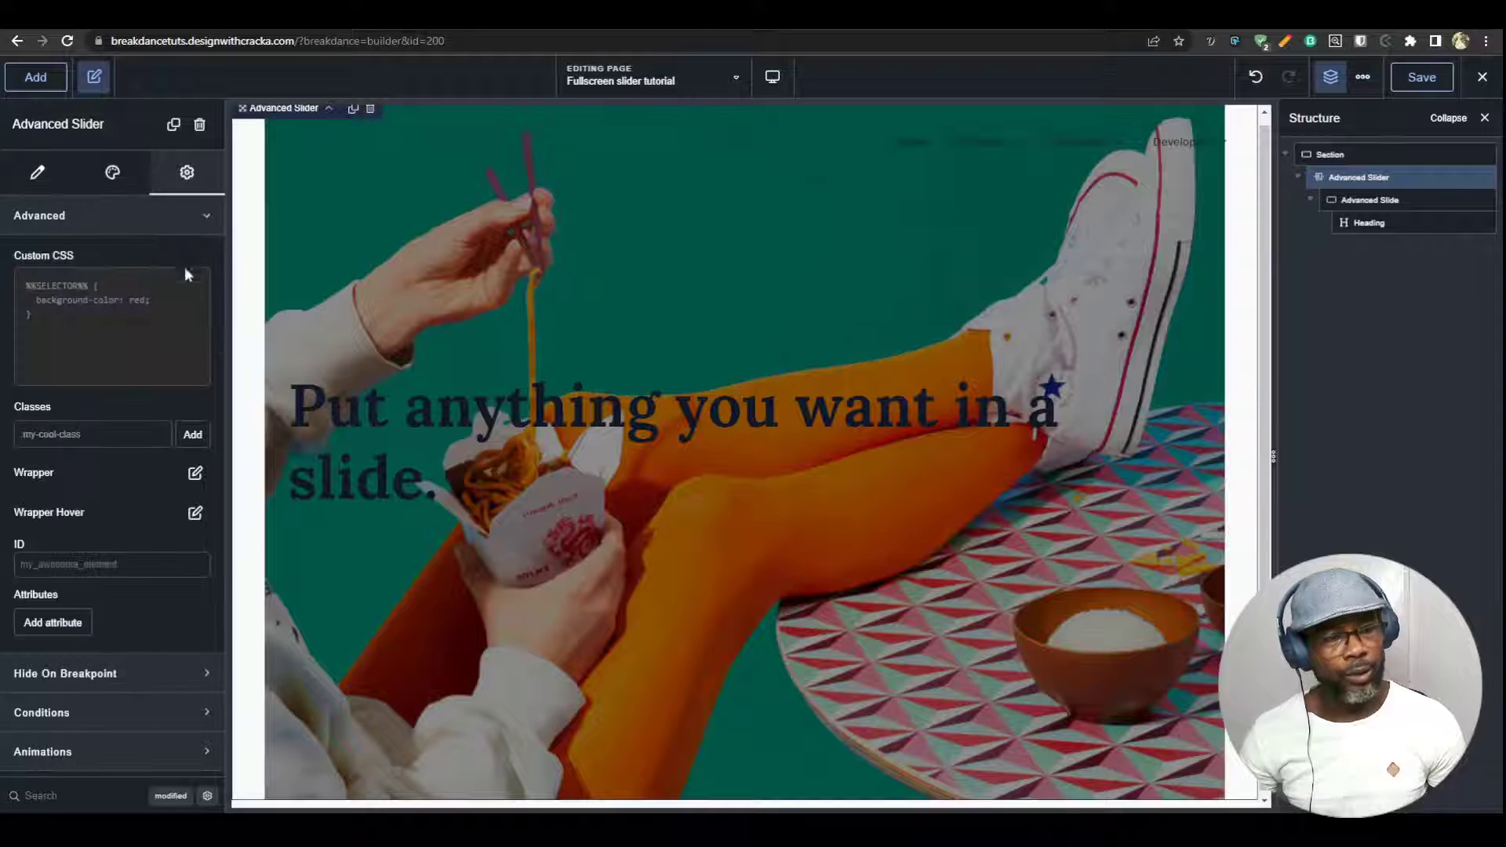
click(195, 474)
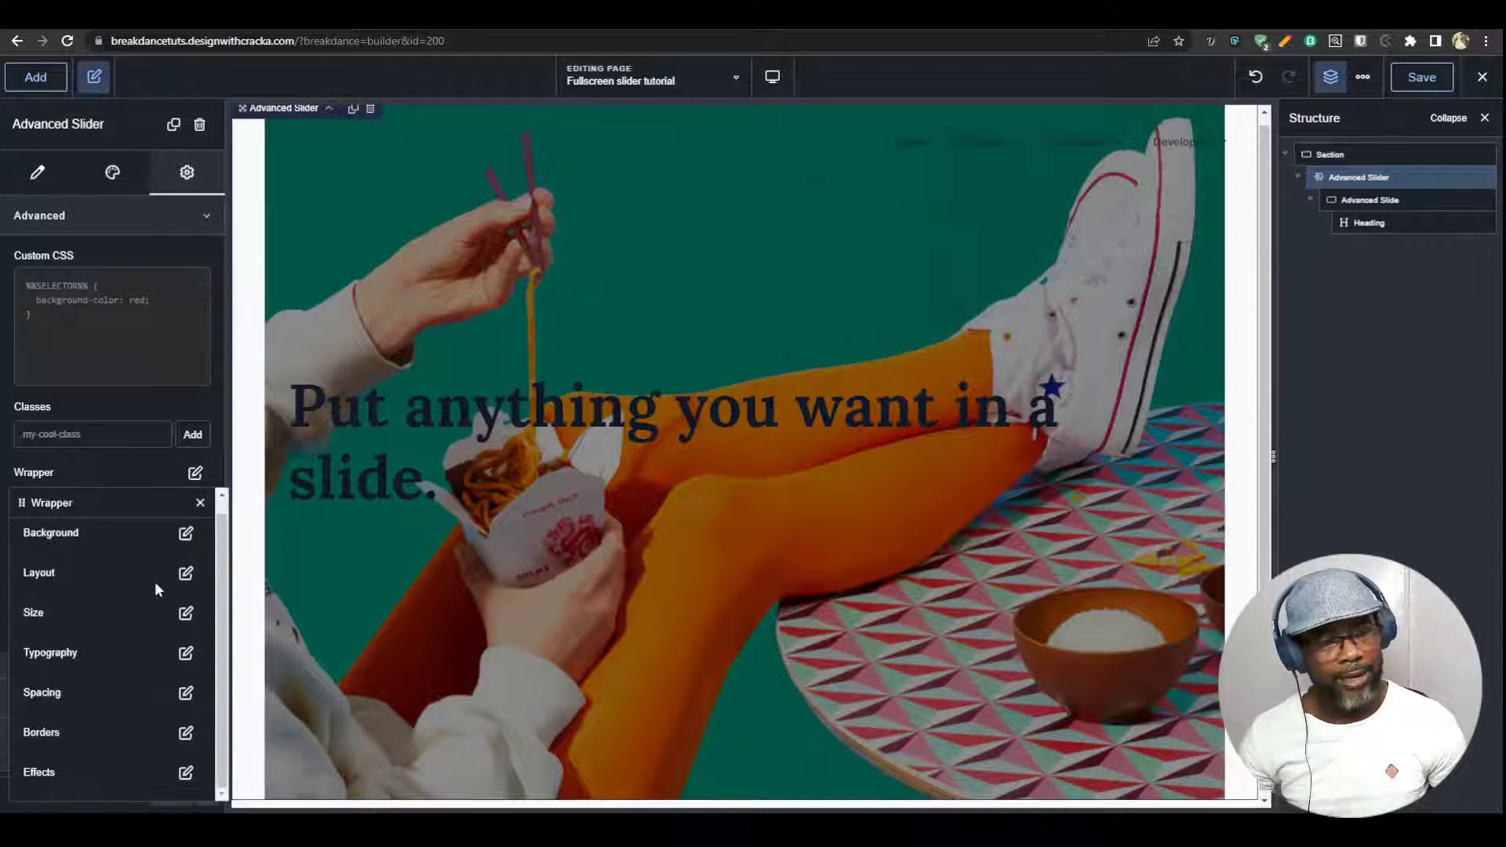
click(186, 618)
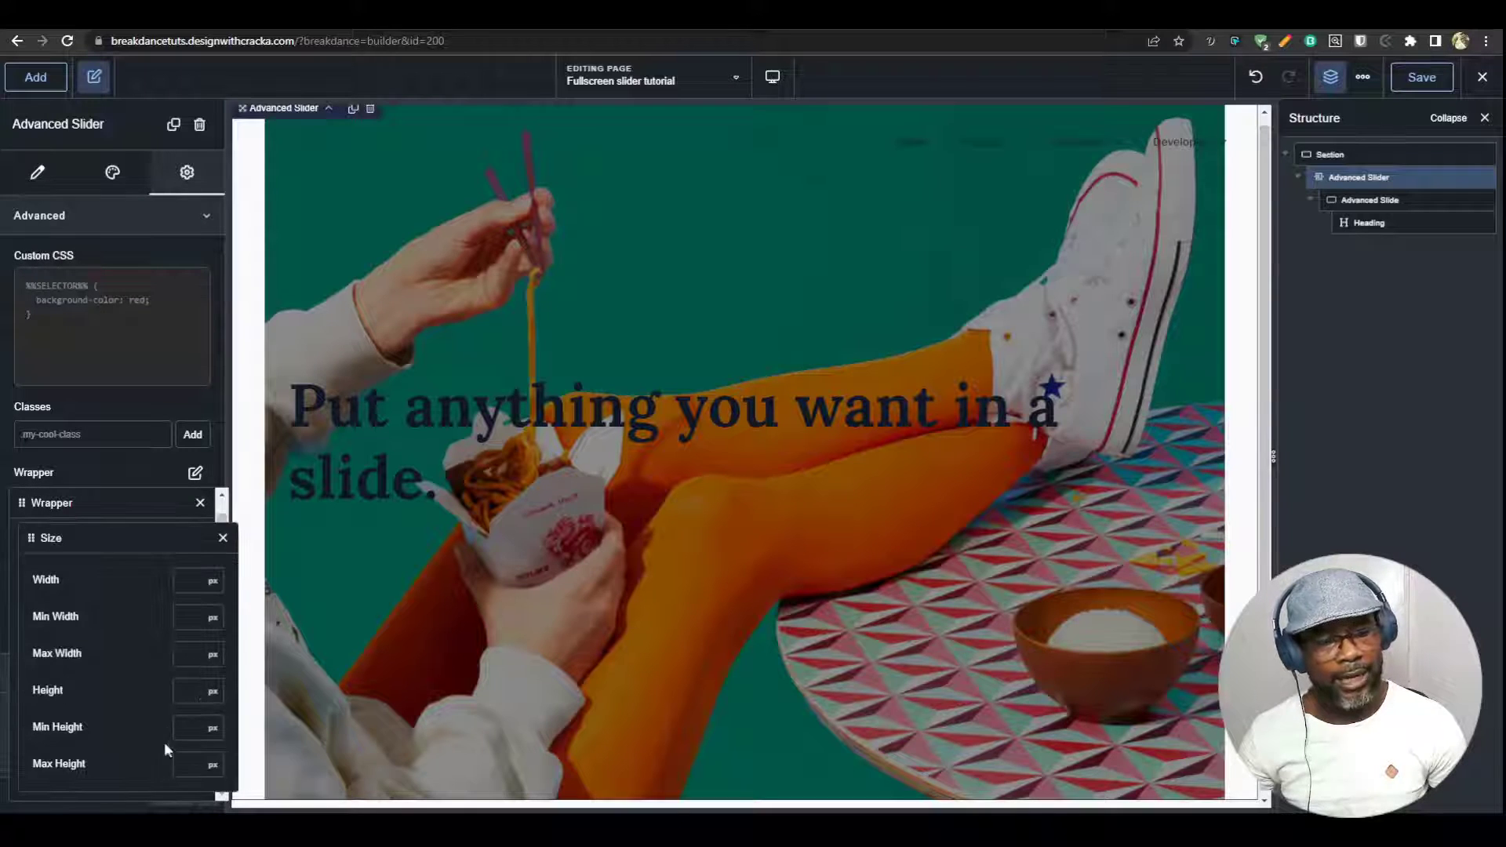
click(181, 587)
text(100)
click(211, 581)
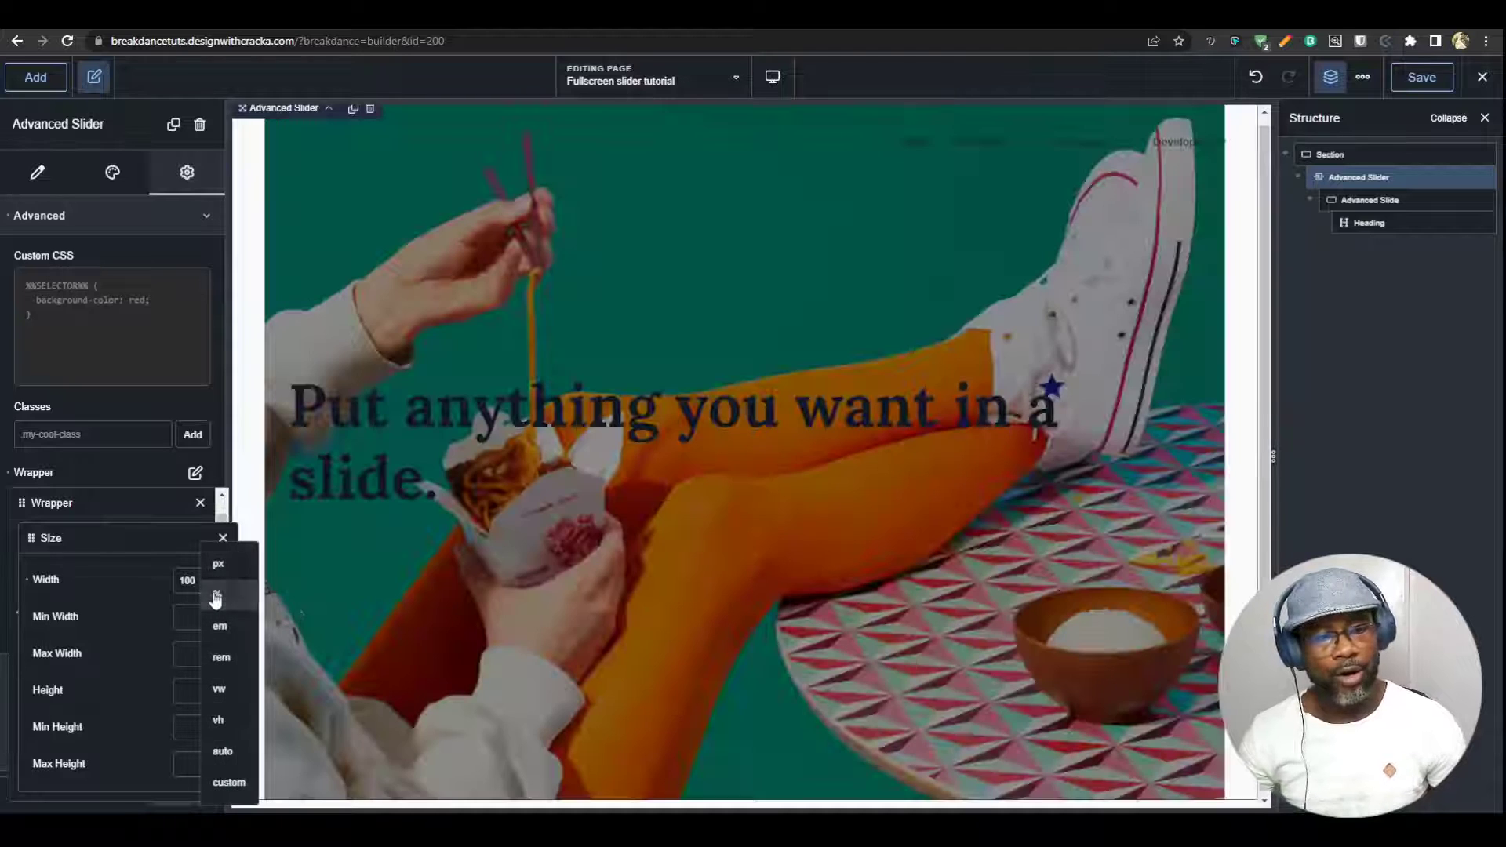
click(216, 597)
Briefly disable and re-enable the Advanced Slider's arrows, and turn on their overlay option
click(1358, 177)
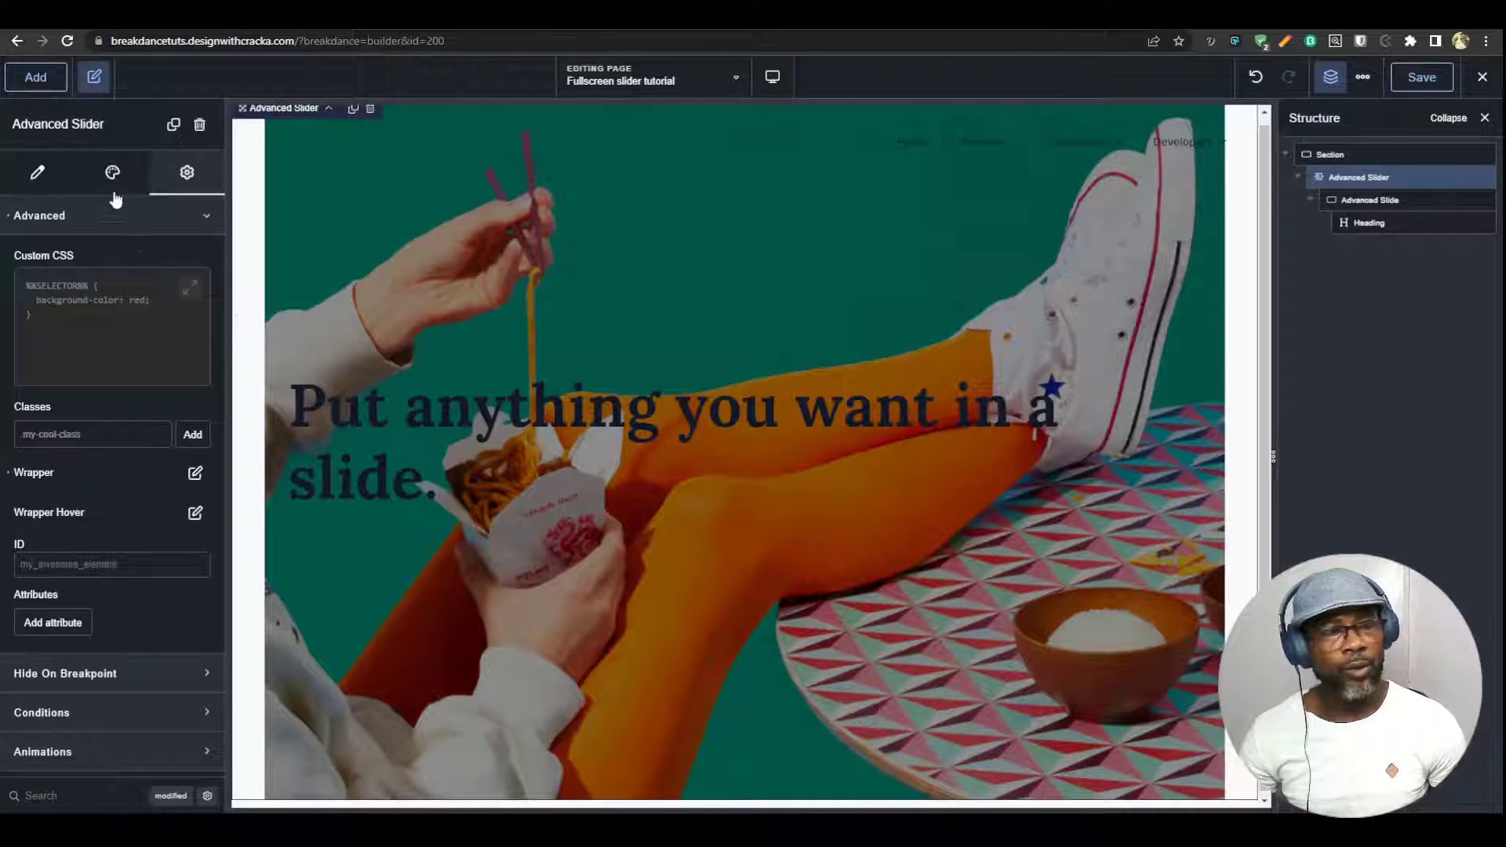
click(112, 176)
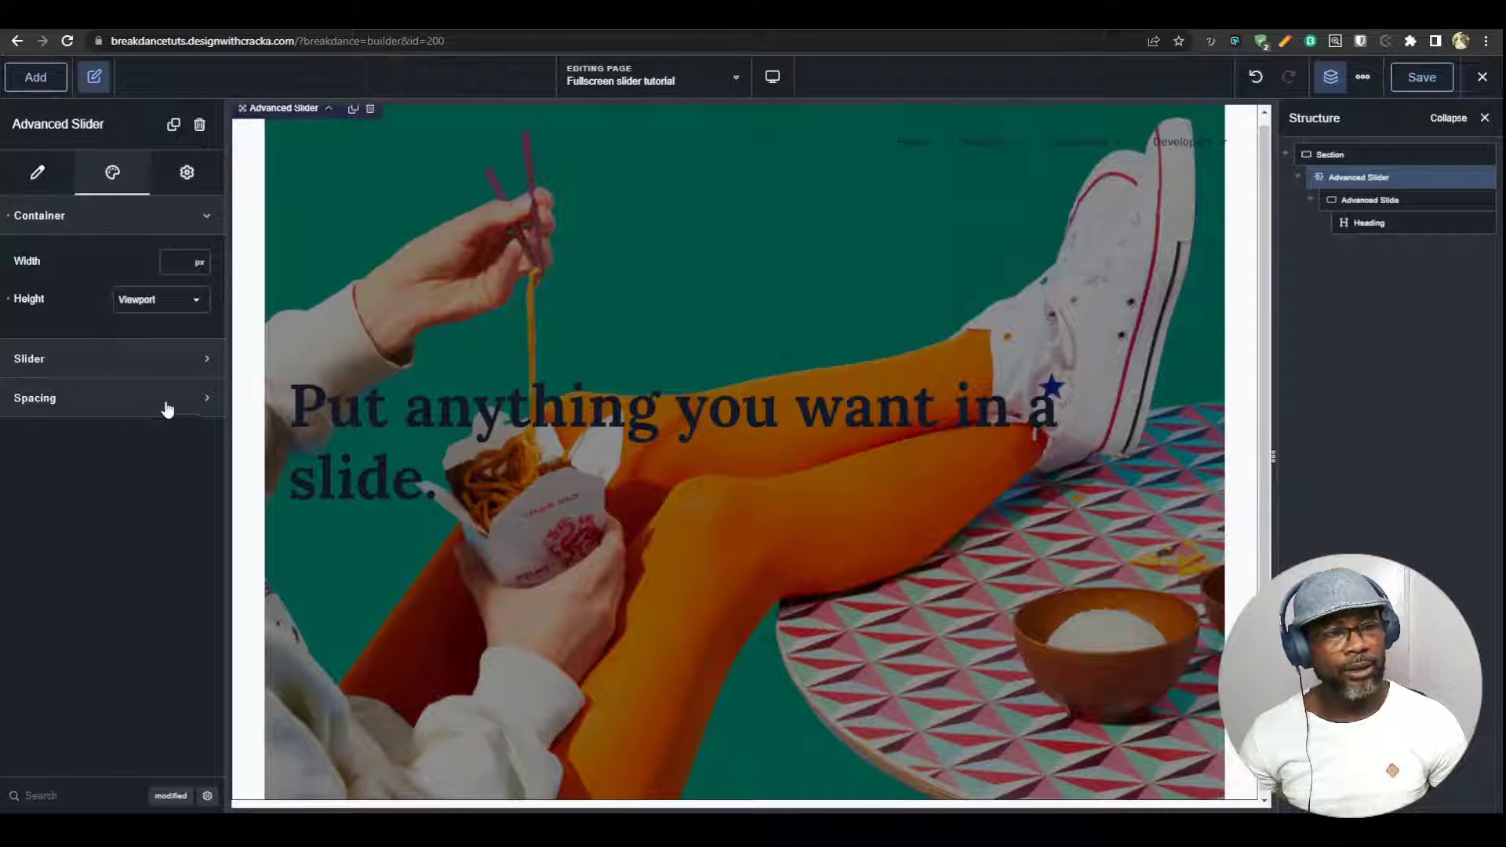
click(79, 362)
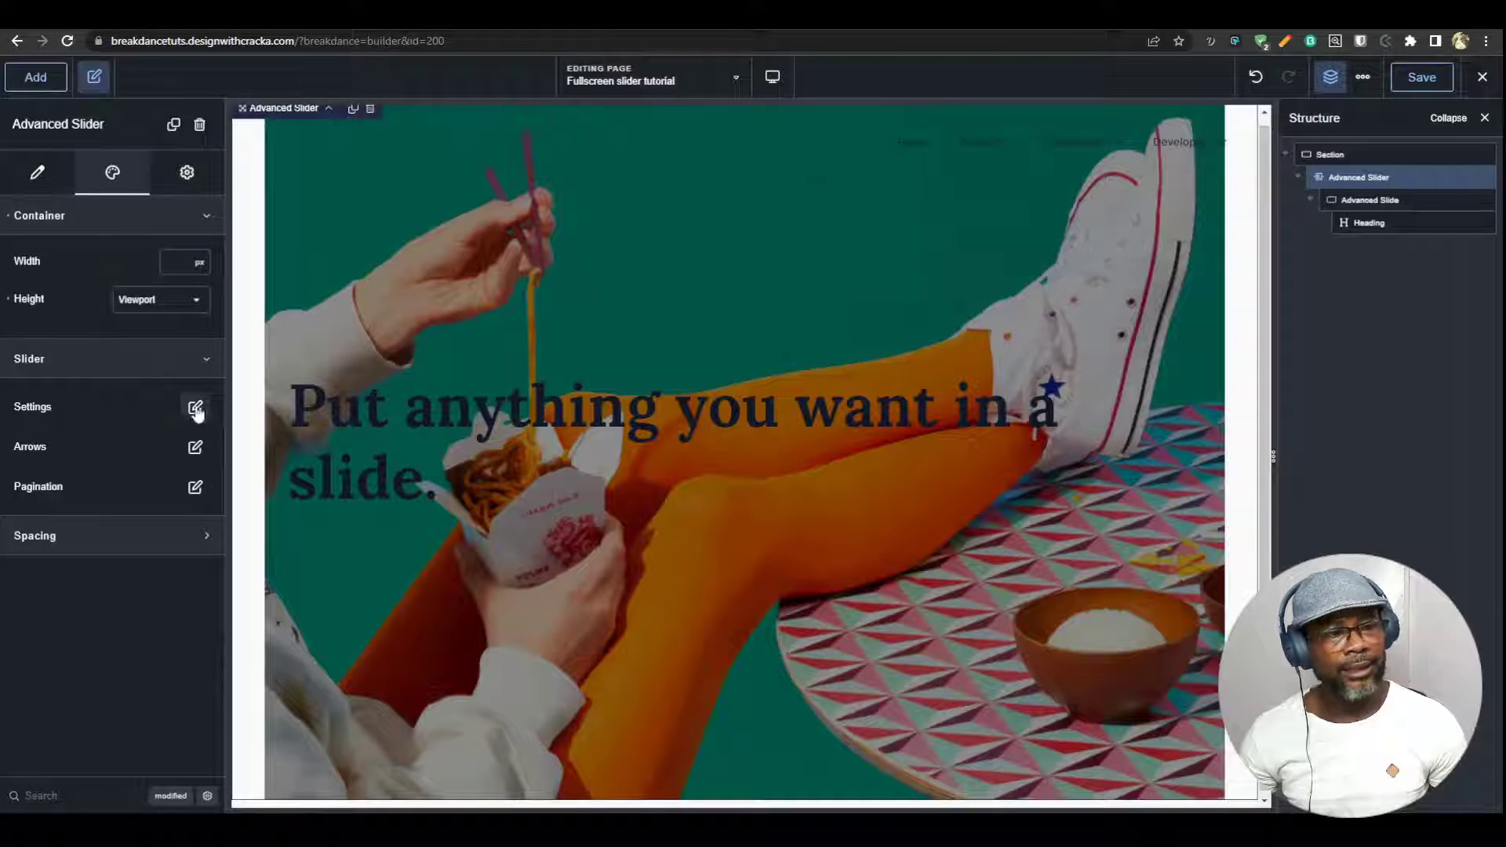
click(188, 452)
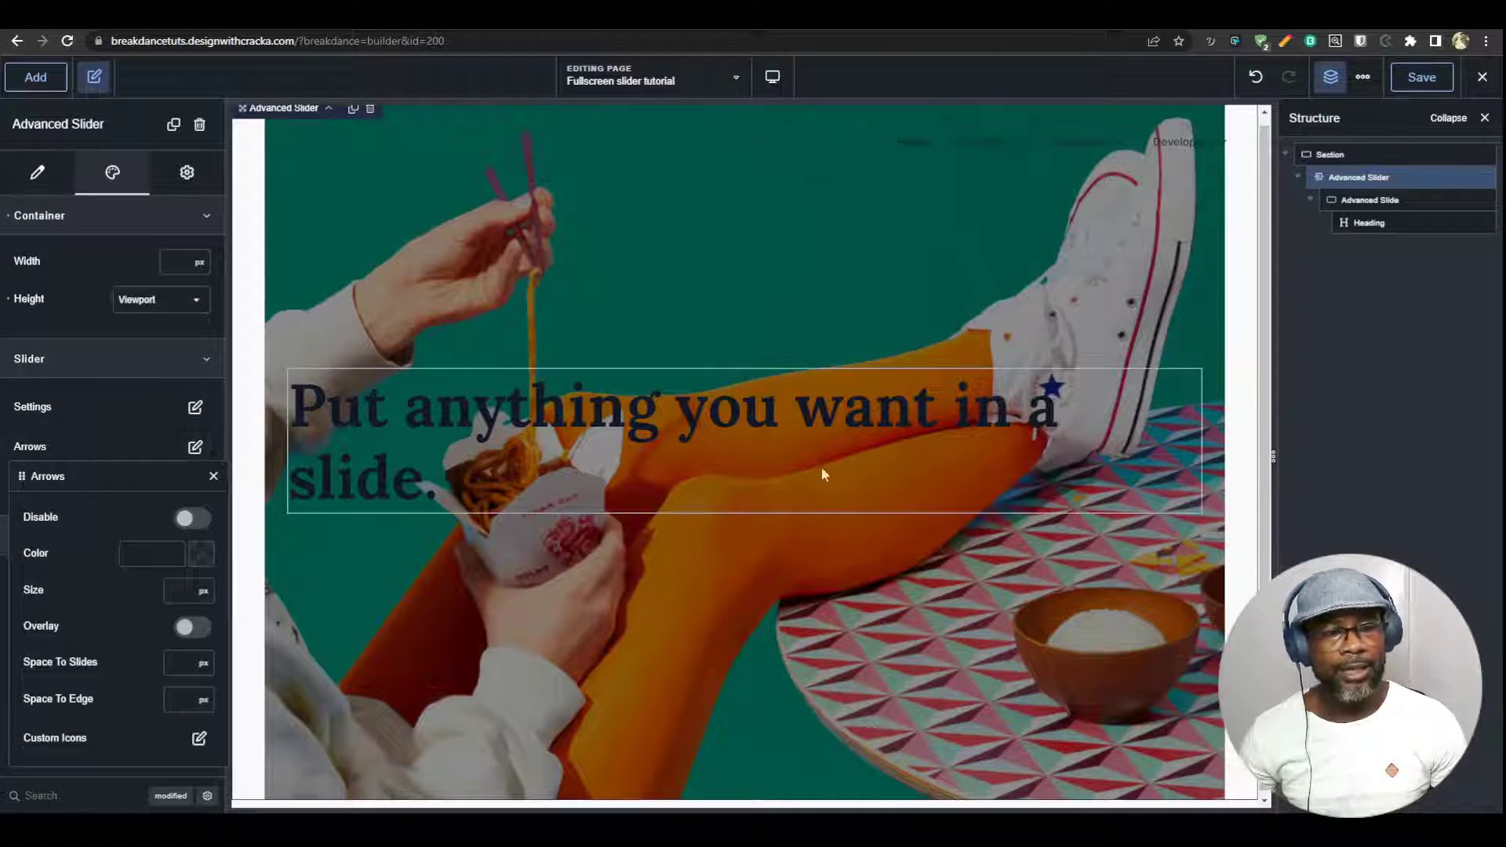
click(190, 519)
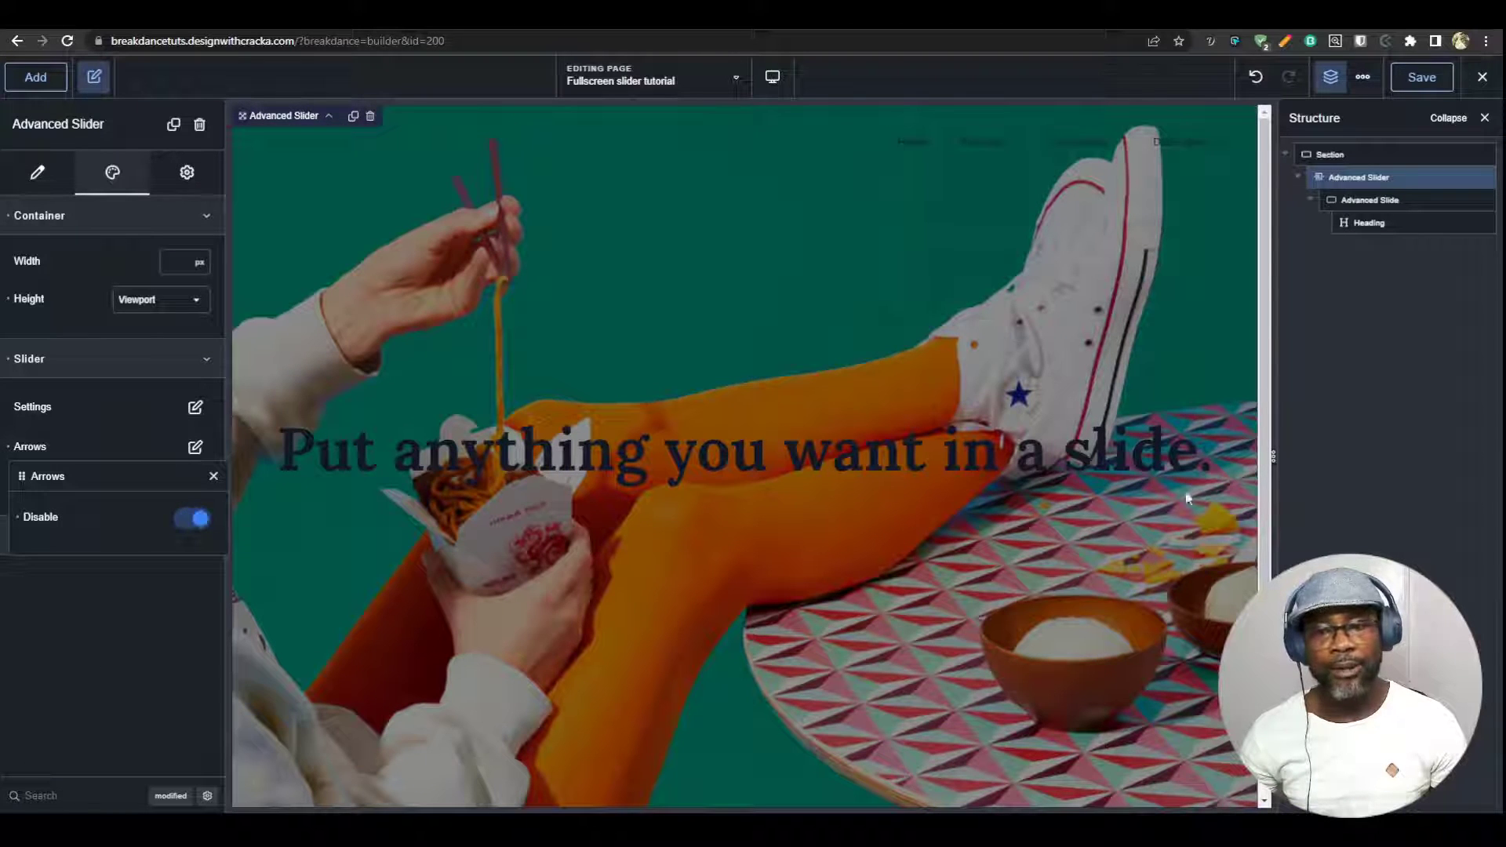
click(192, 519)
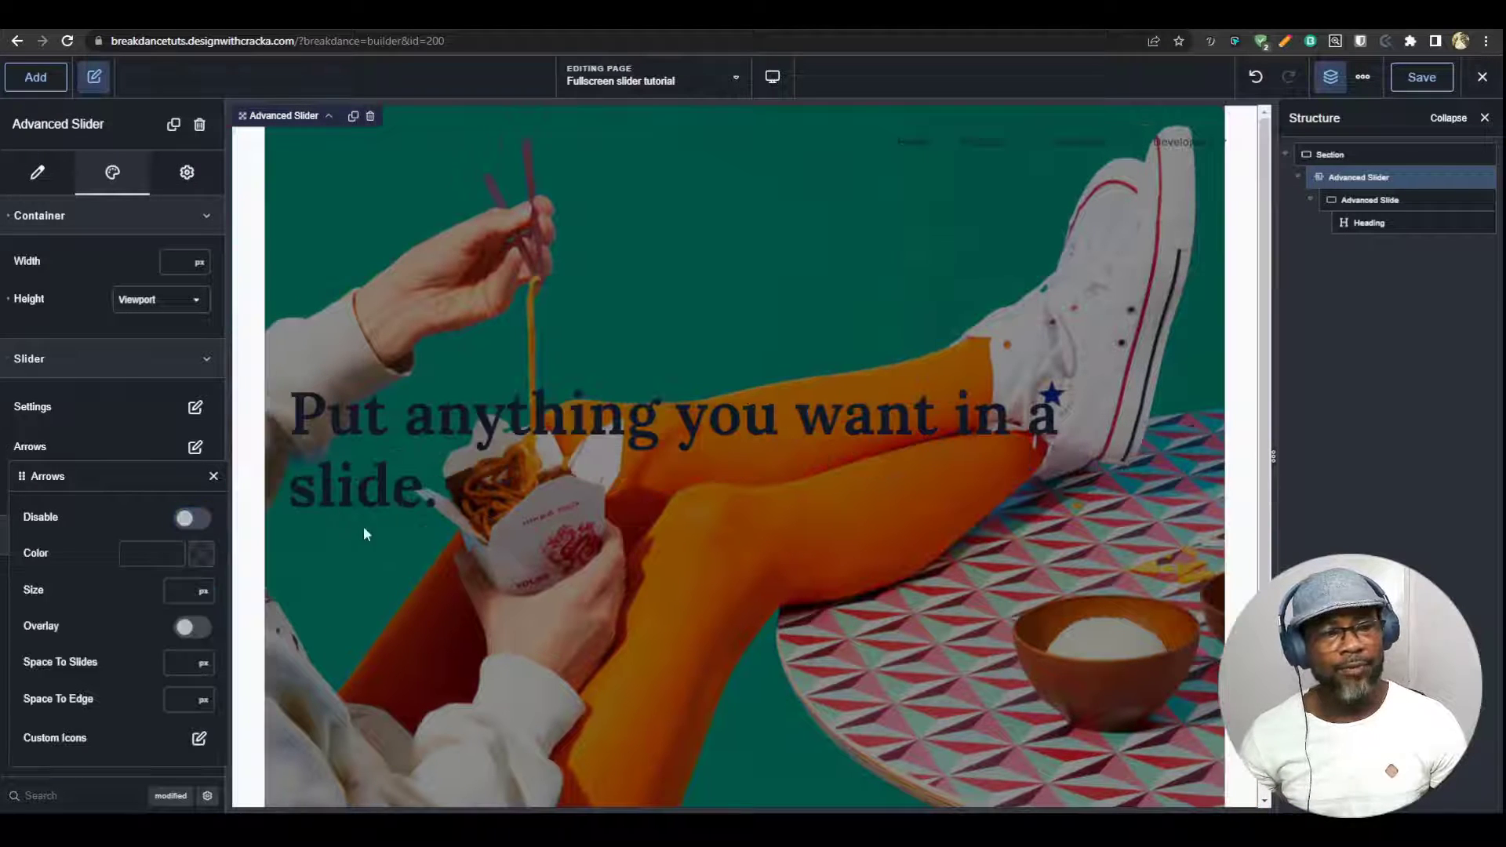
click(192, 627)
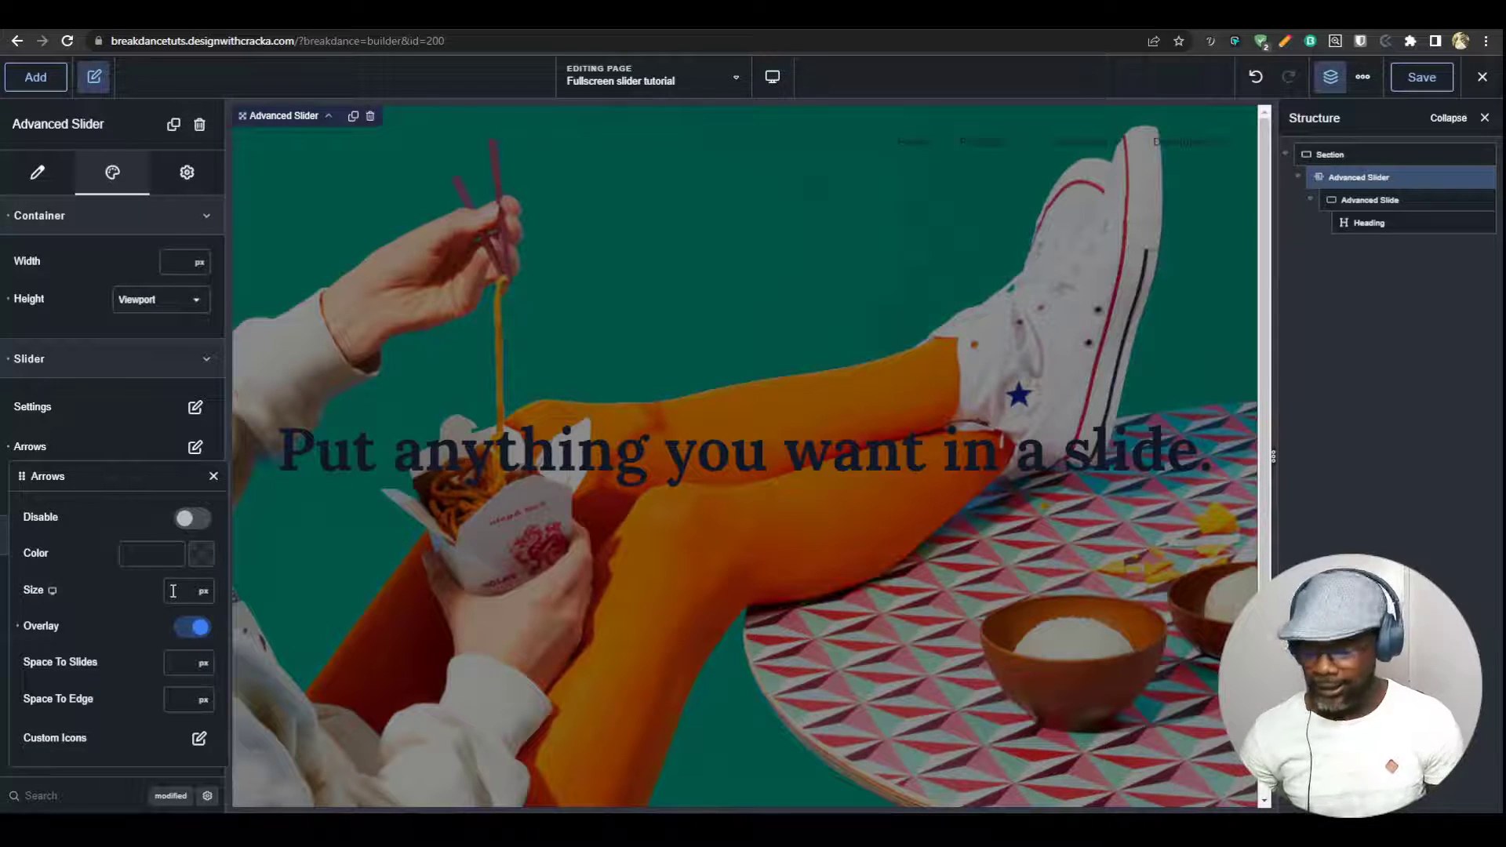
Set the Advanced Slider's arrow color to semi-transparent white and save the page
click(195, 554)
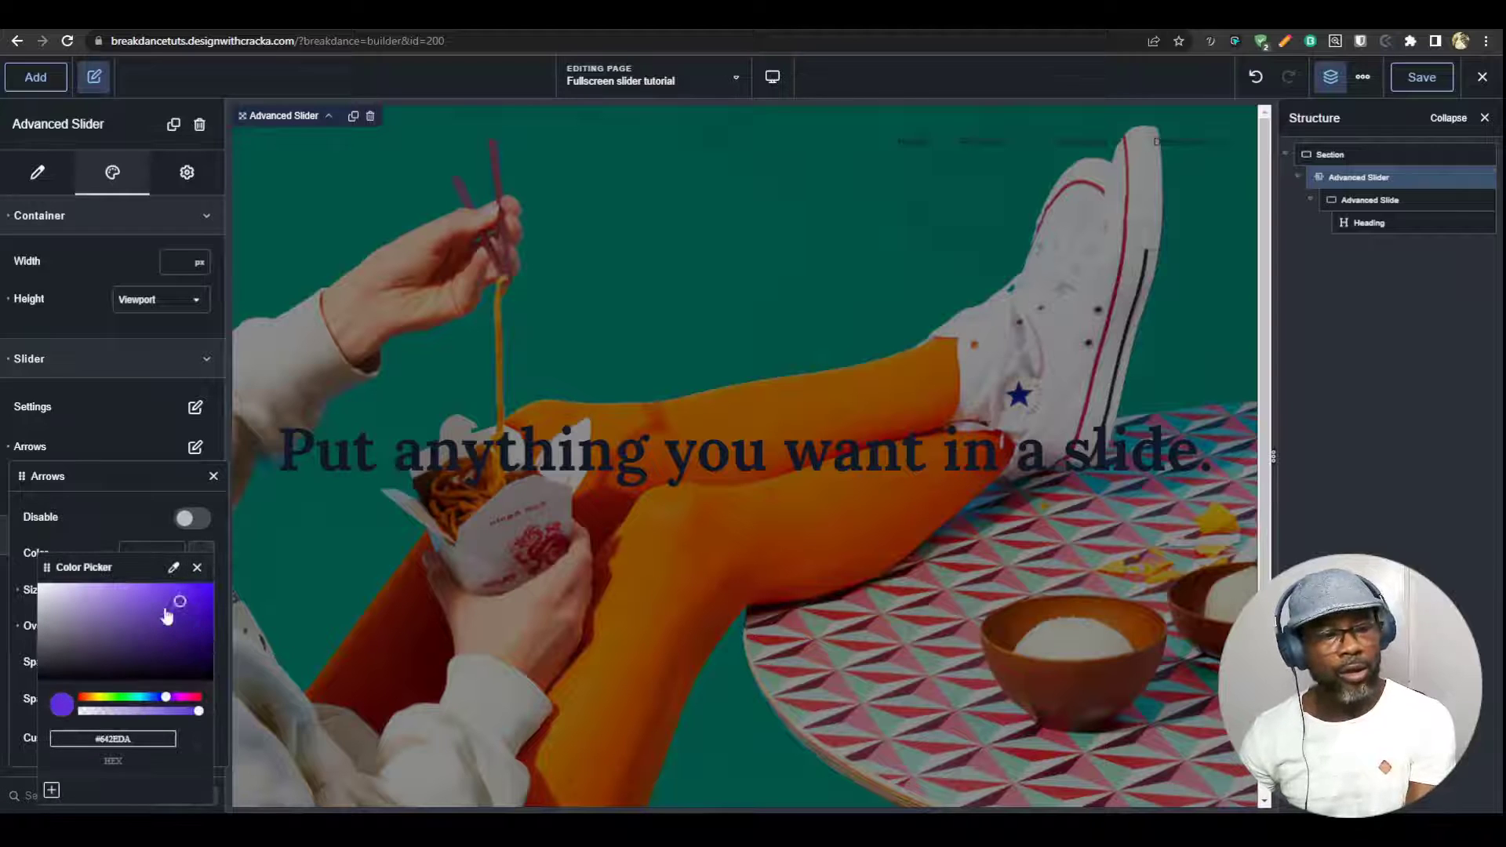
drag(209, 709, 138, 718)
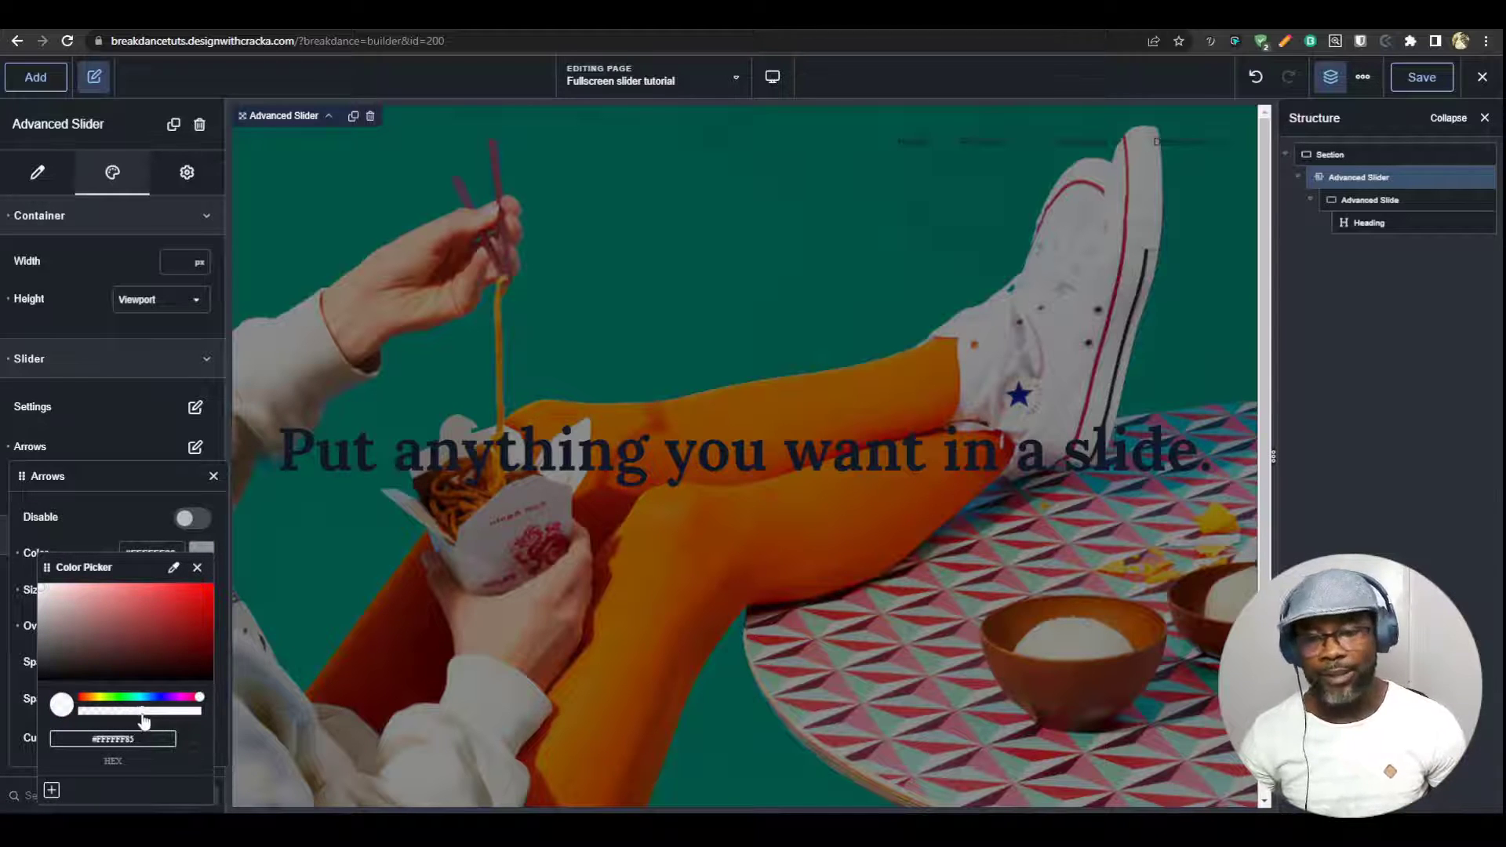
click(1422, 77)
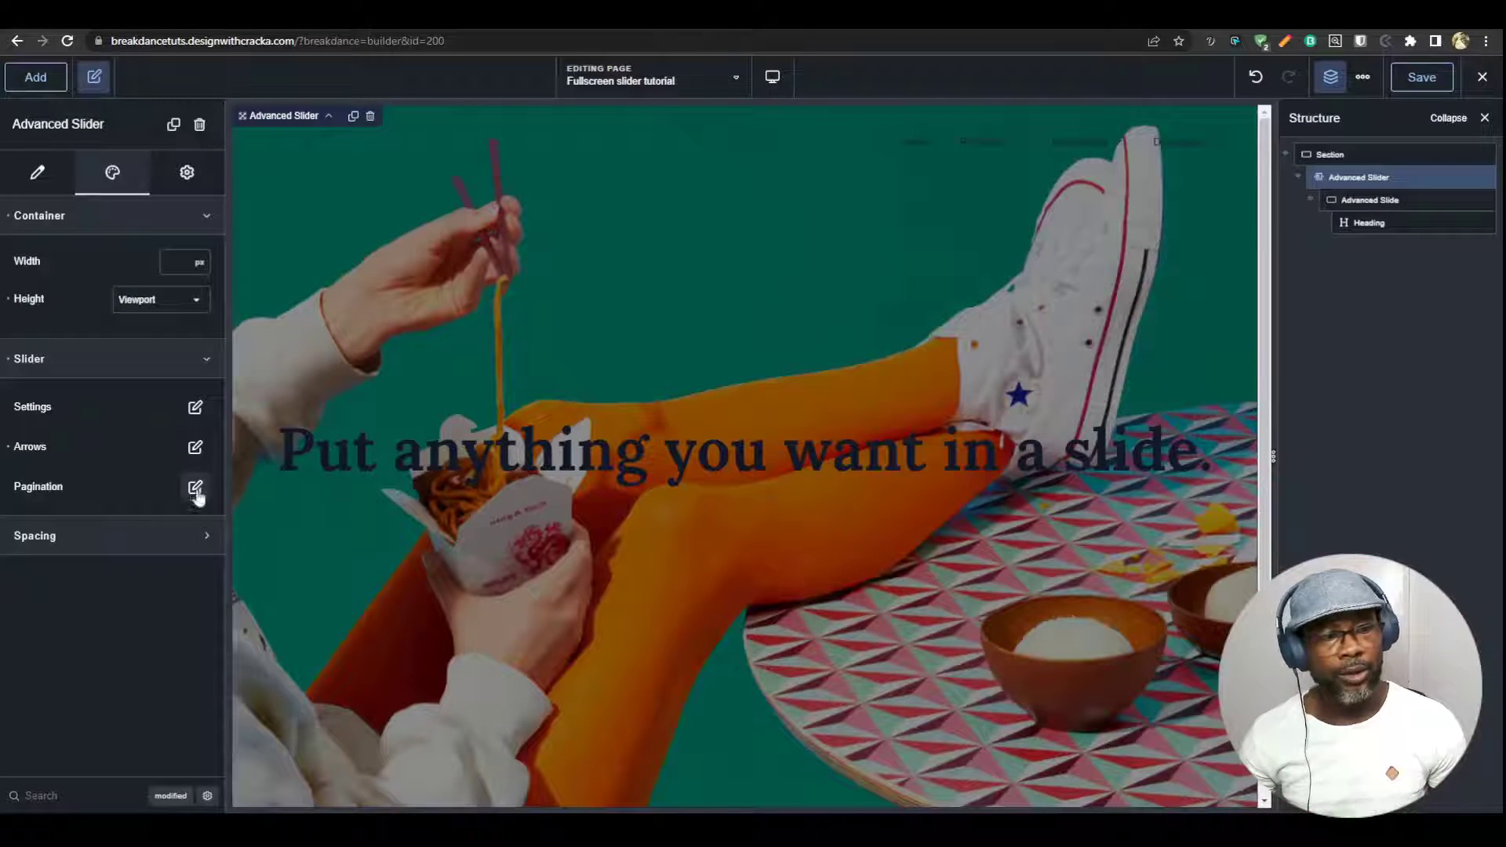
Review the slider's pagination types and duplicate the existing Advanced Slide with its heading
click(196, 488)
click(167, 560)
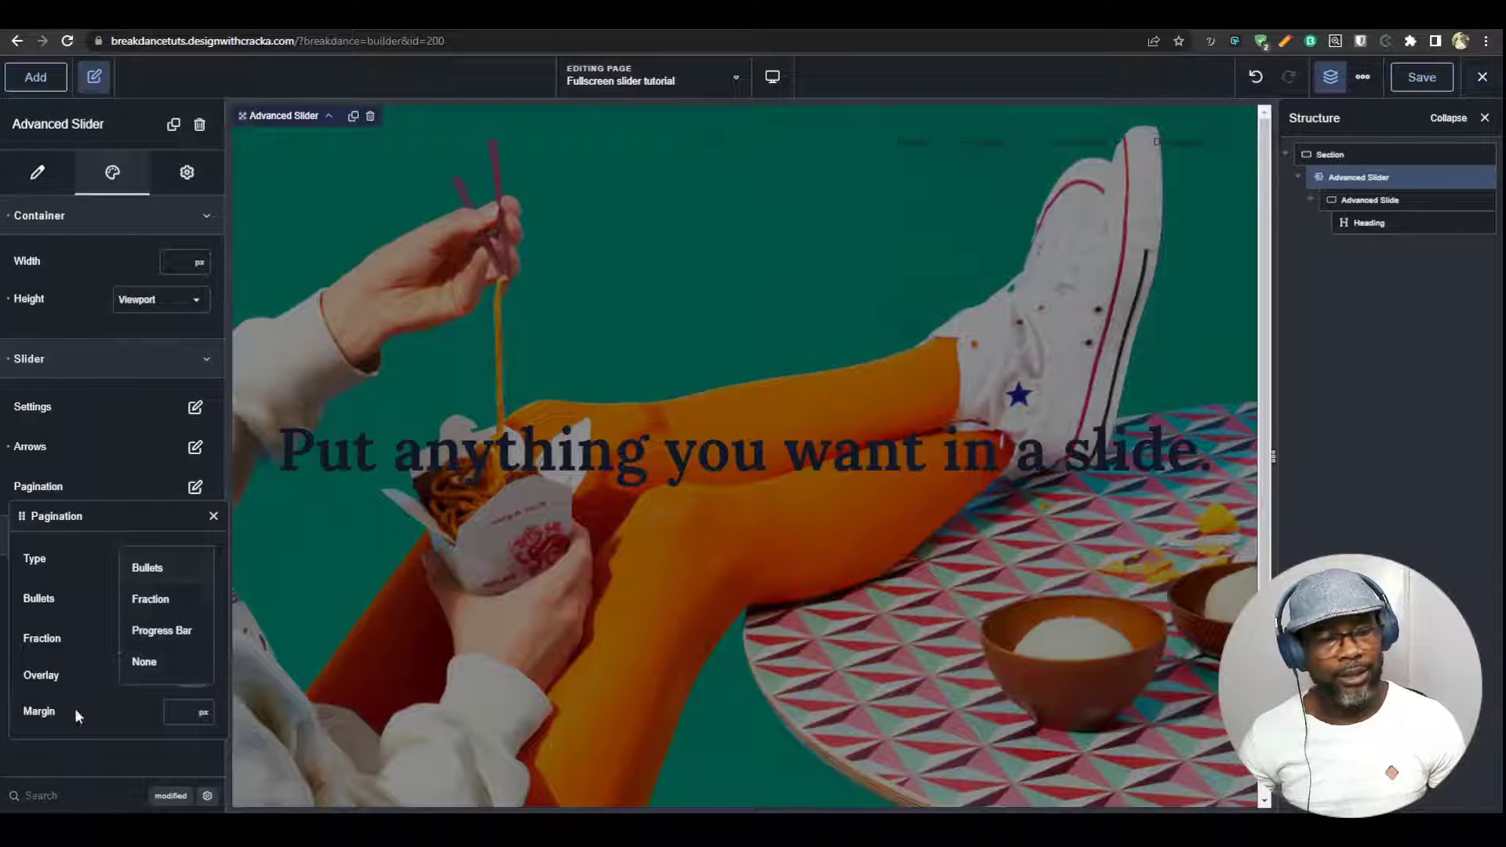
click(147, 567)
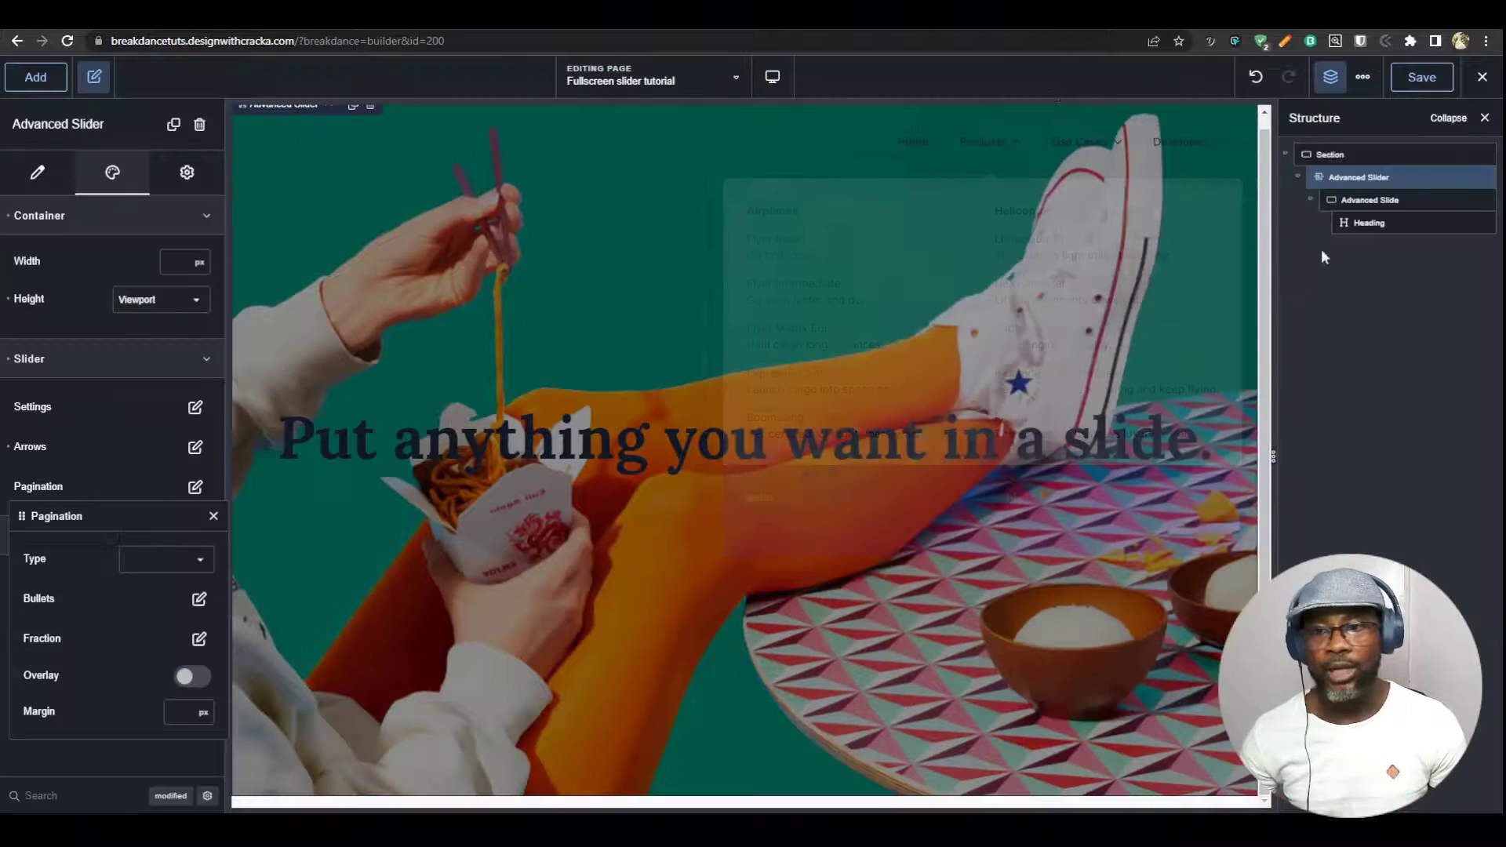
click(1373, 199)
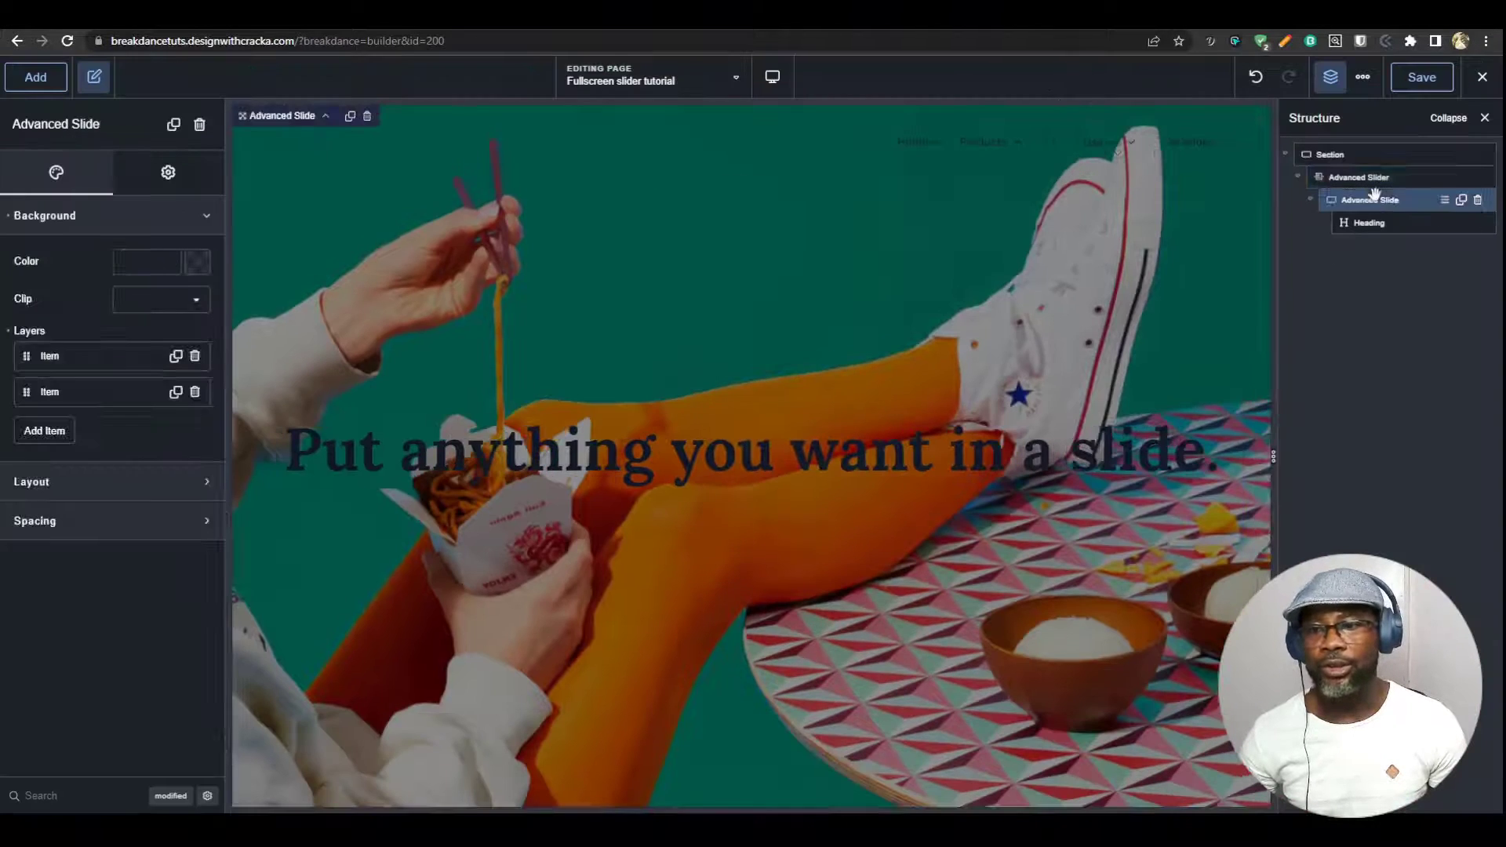
click(1462, 199)
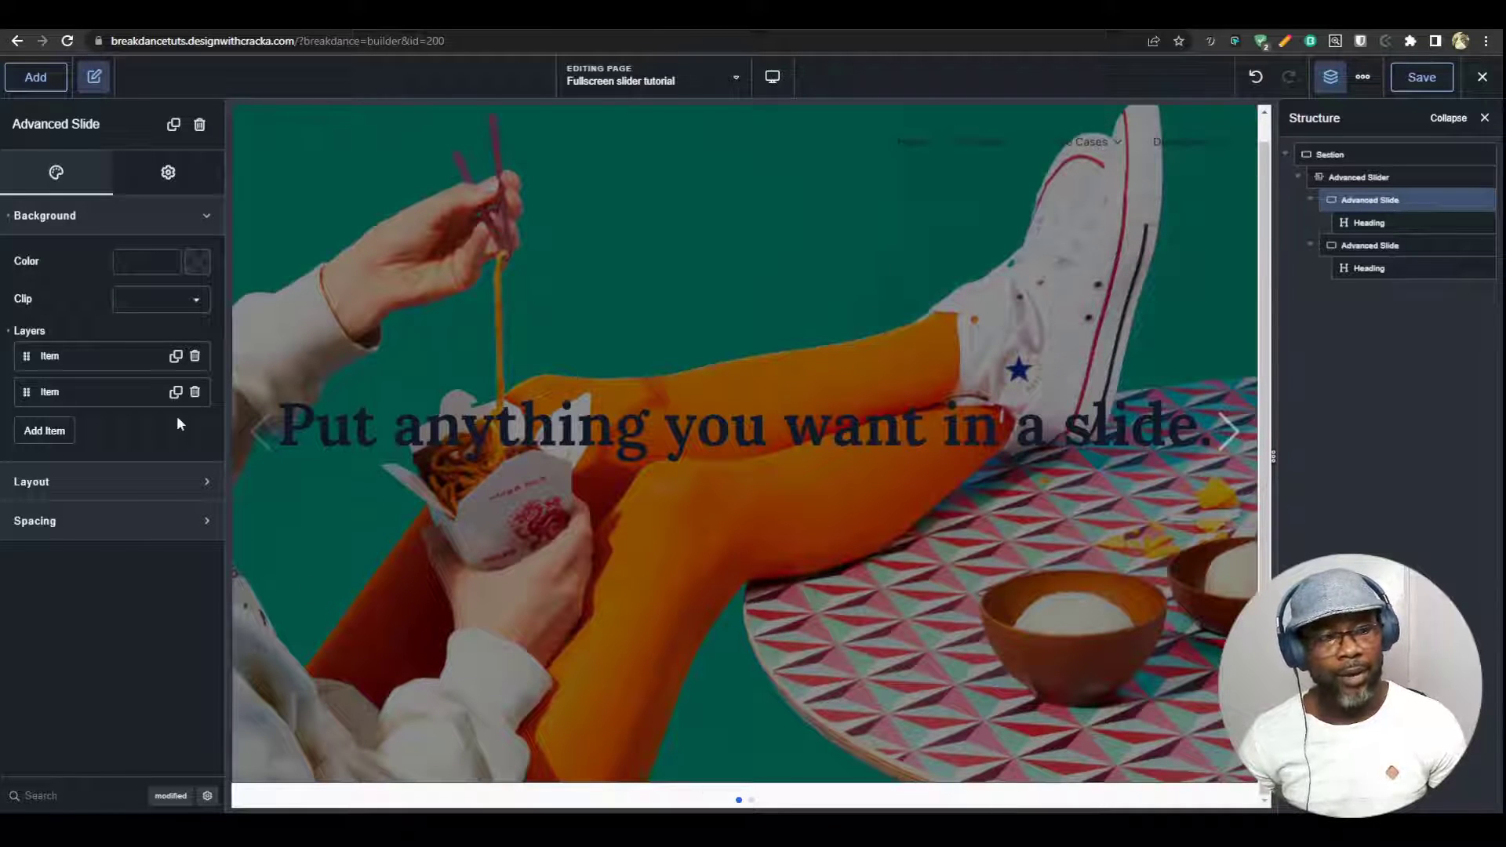
Turn on the overlay option for the Advanced Slider's pagination
click(1361, 178)
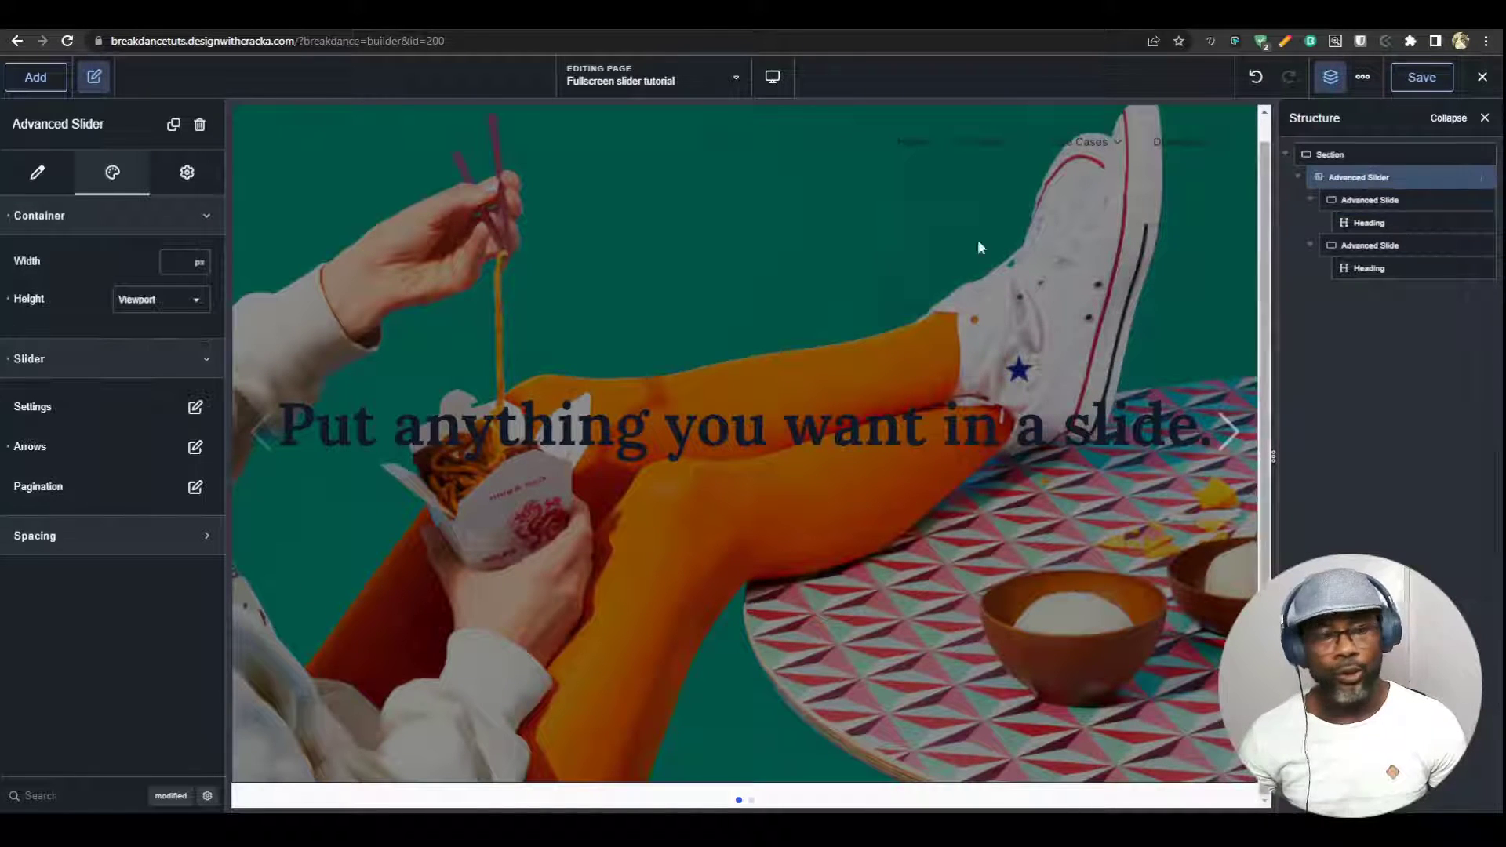
click(194, 487)
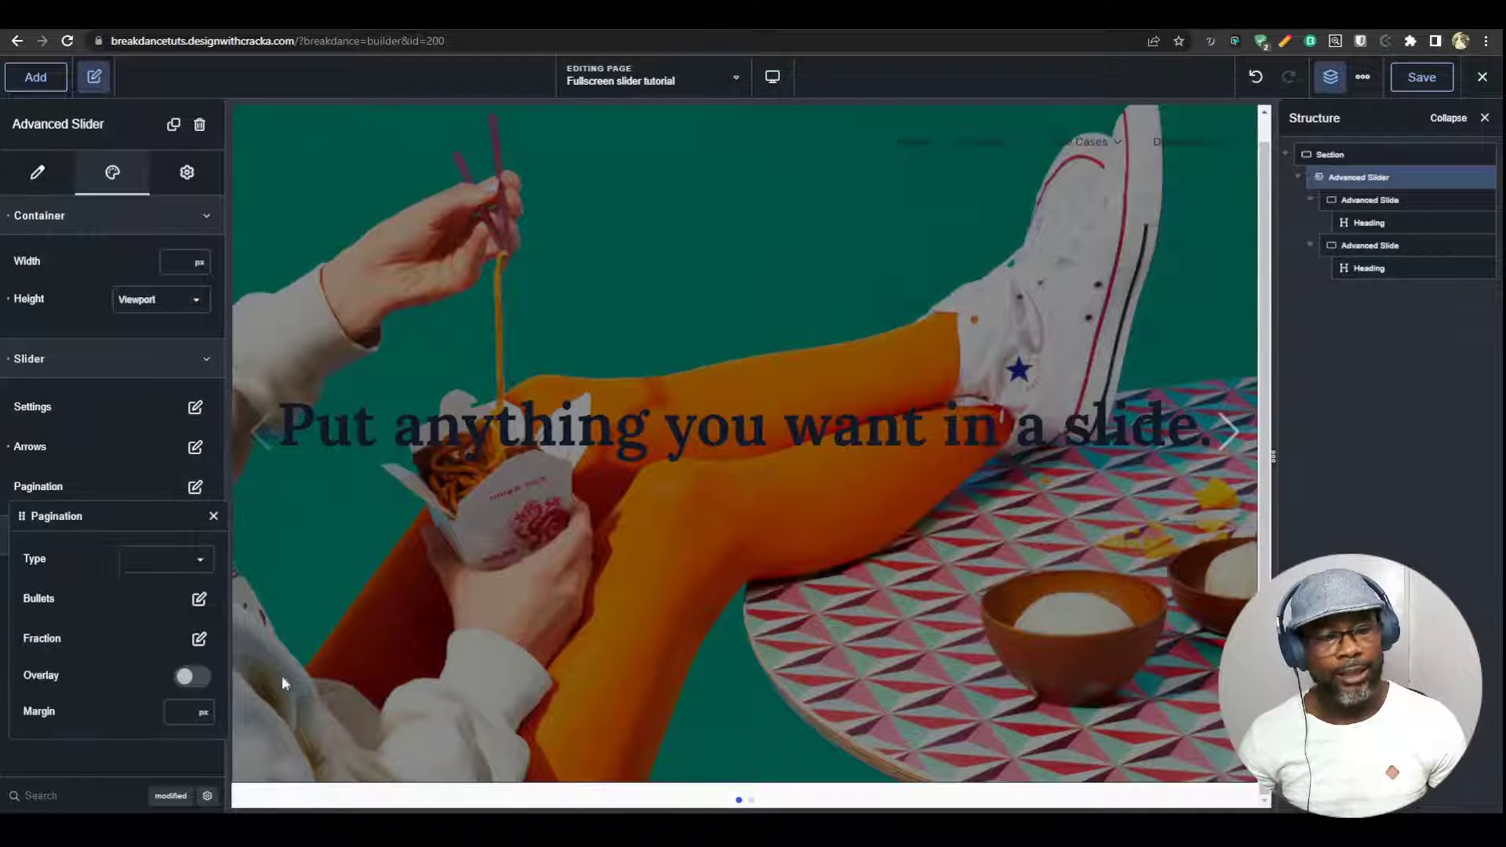
click(192, 676)
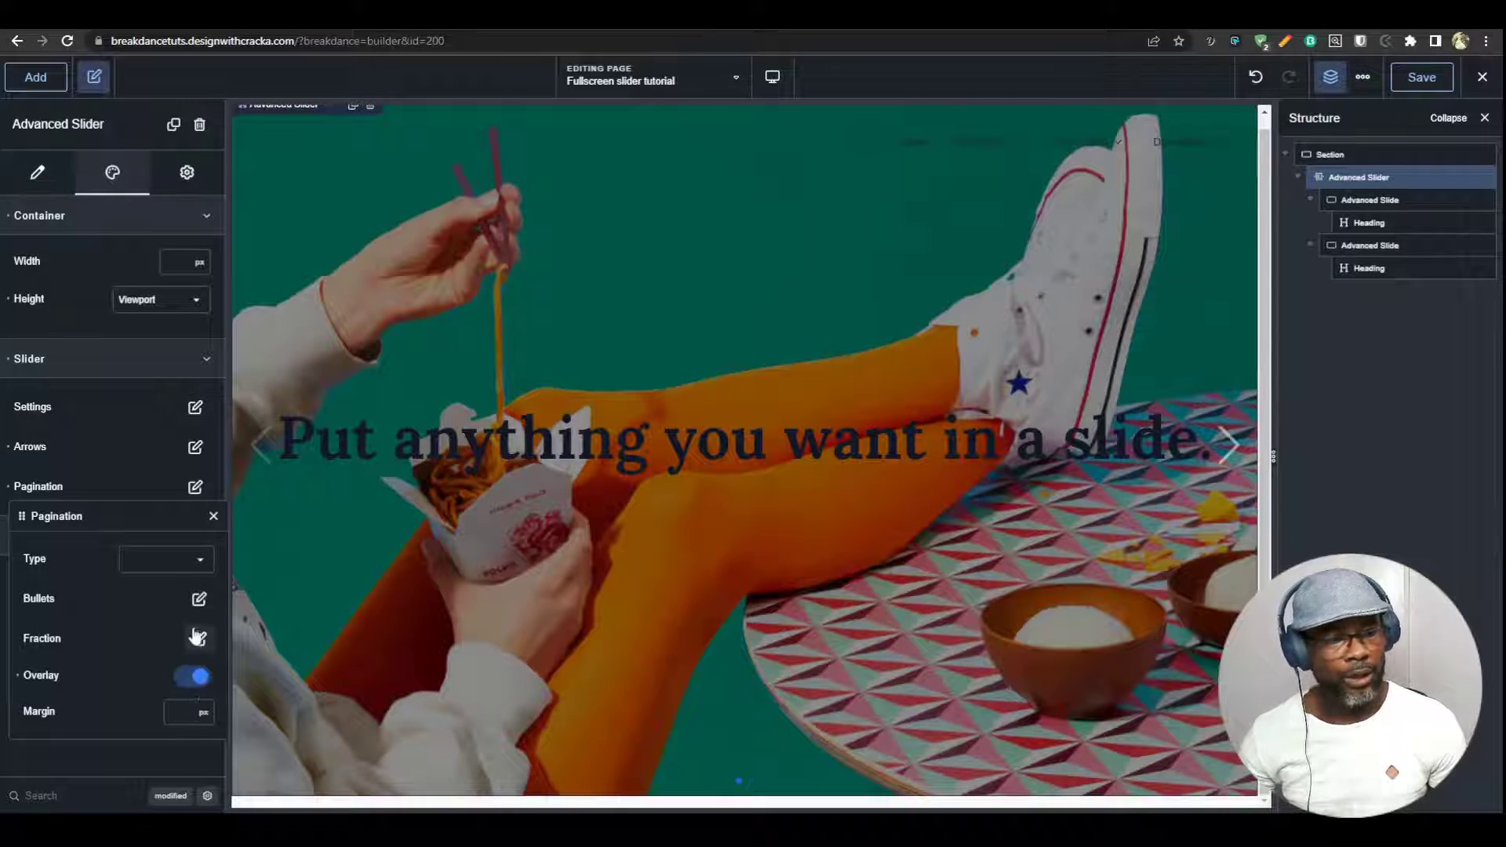
Set the pagination bullets' color to semi-transparent white, #FFFFFF94
click(199, 601)
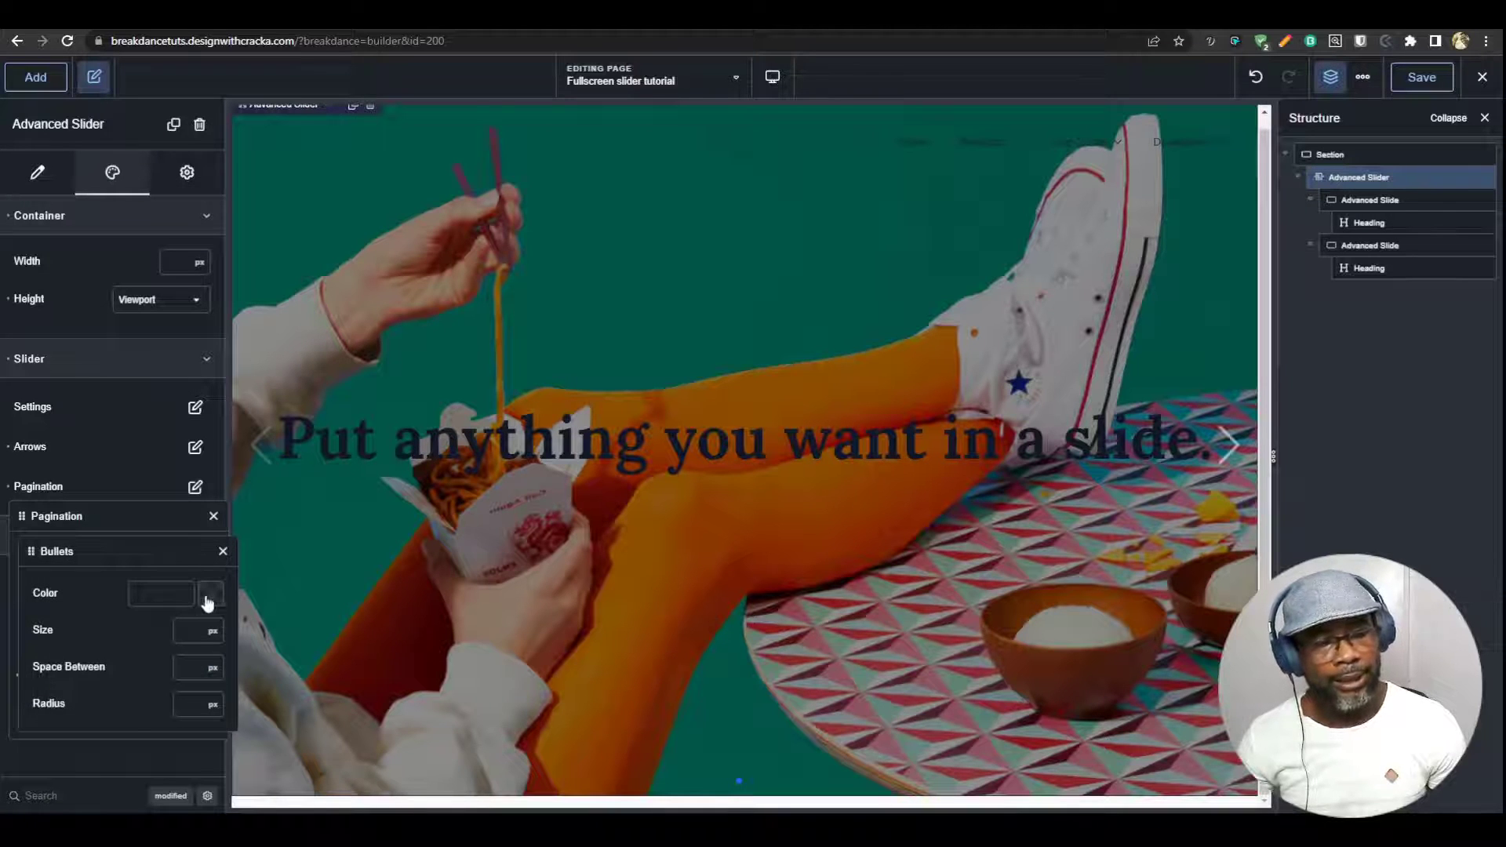
click(210, 597)
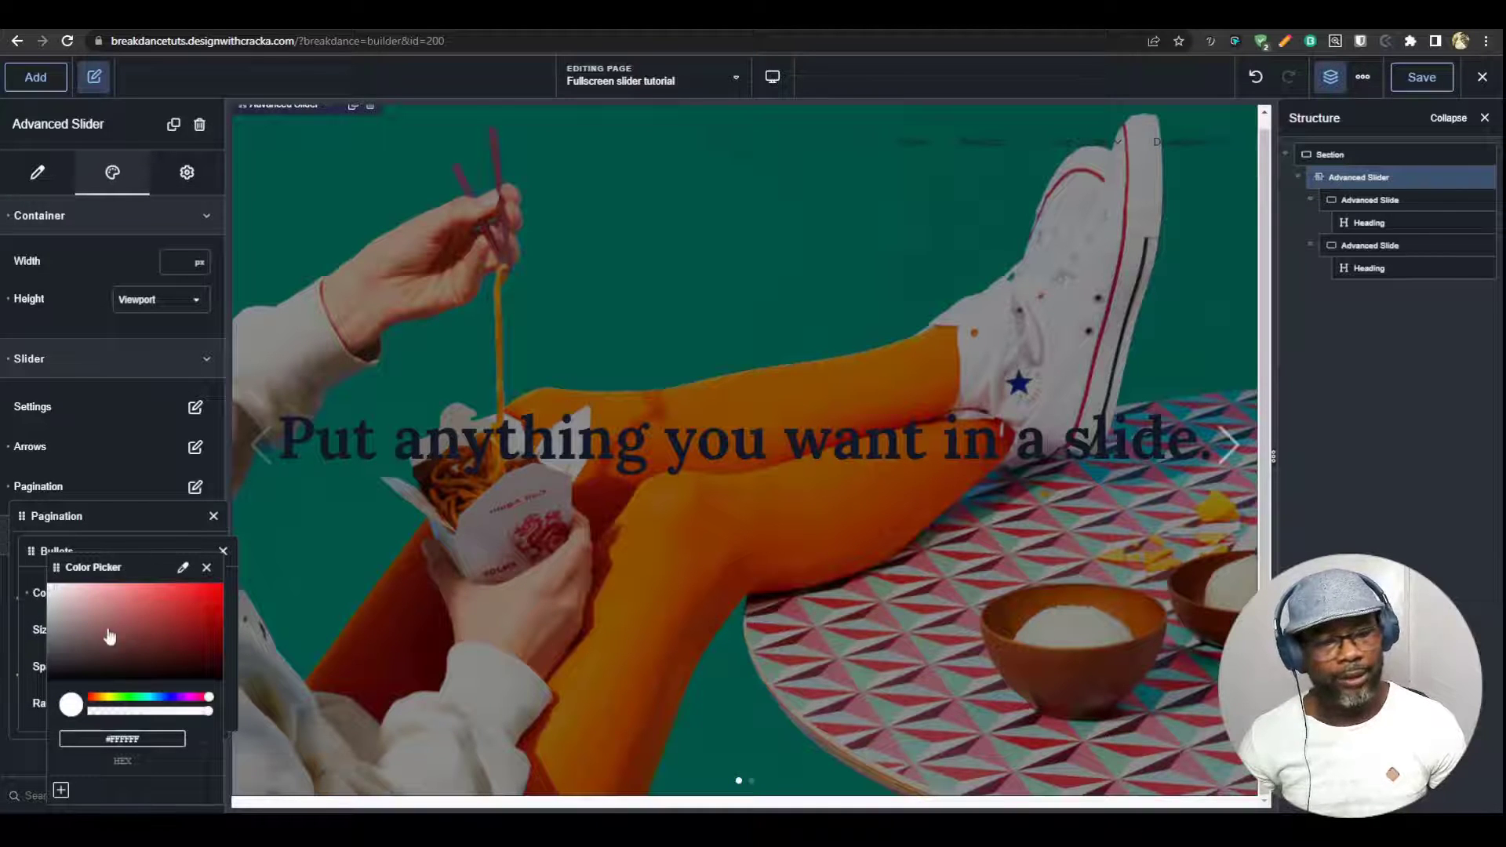
drag(207, 720, 160, 720)
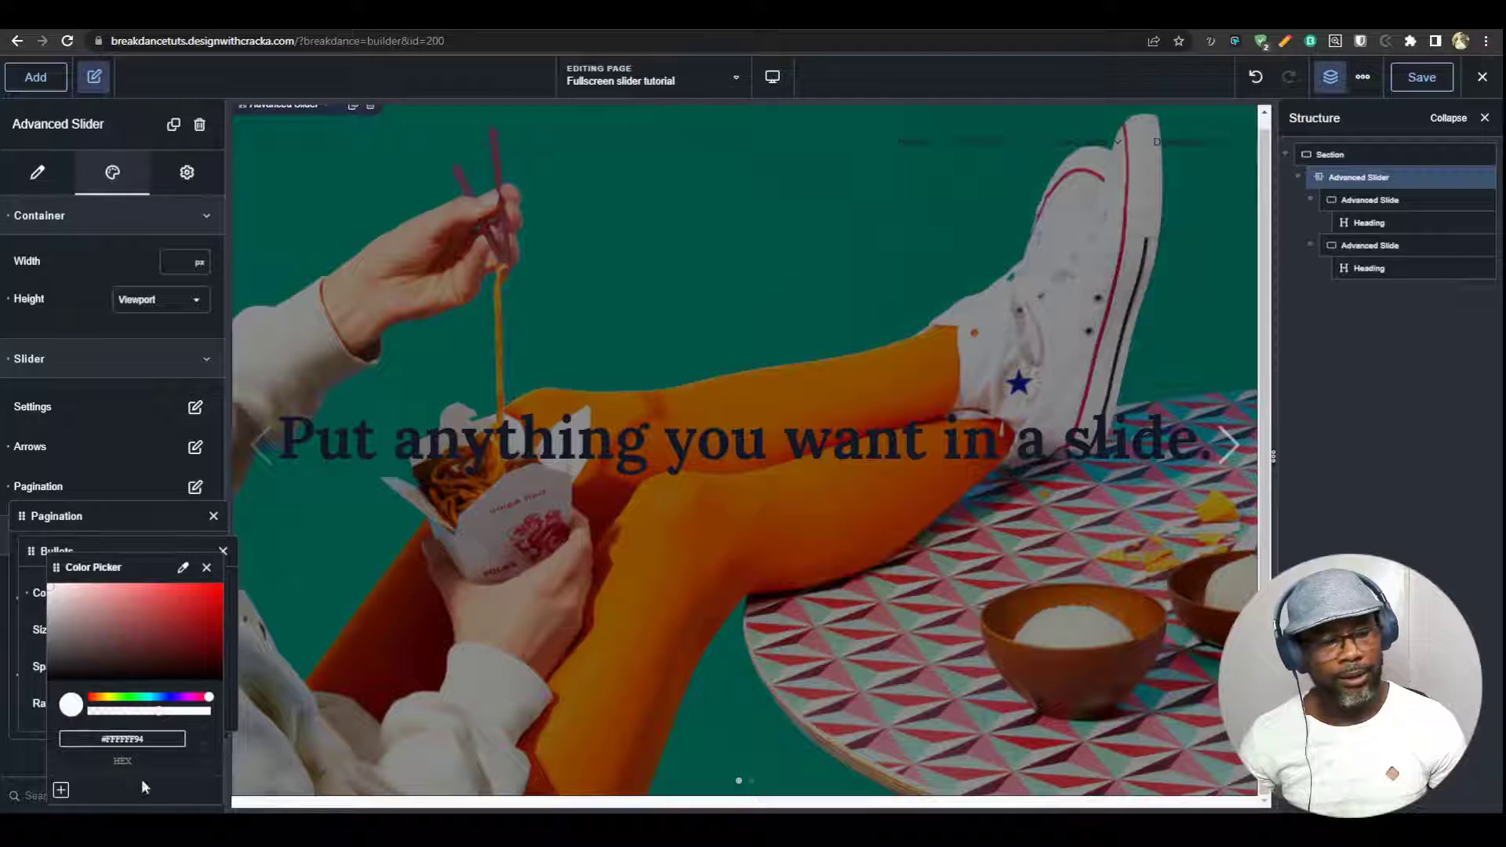
click(206, 568)
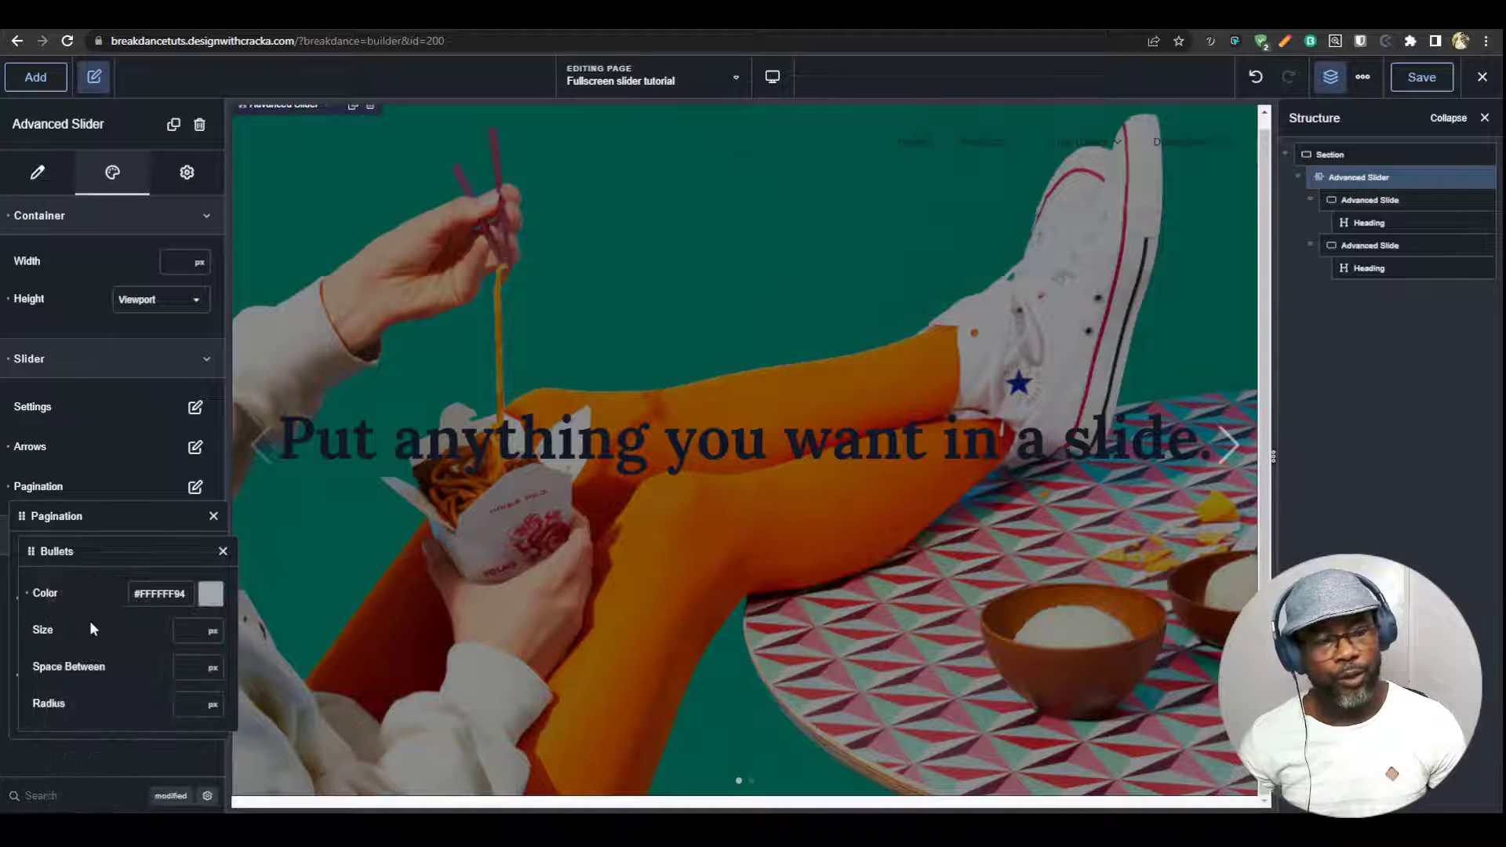
click(222, 552)
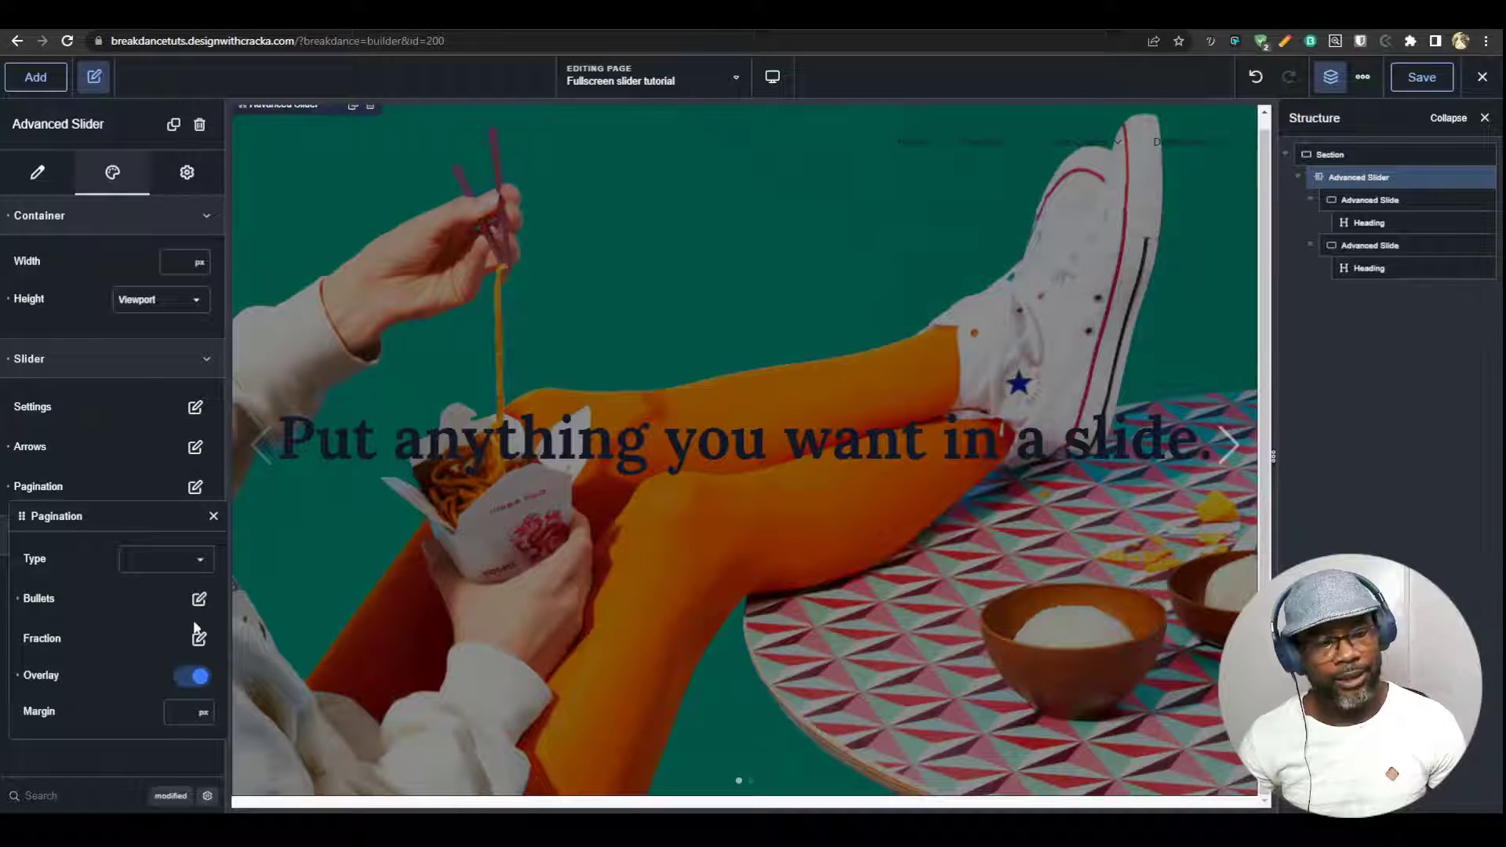
click(163, 563)
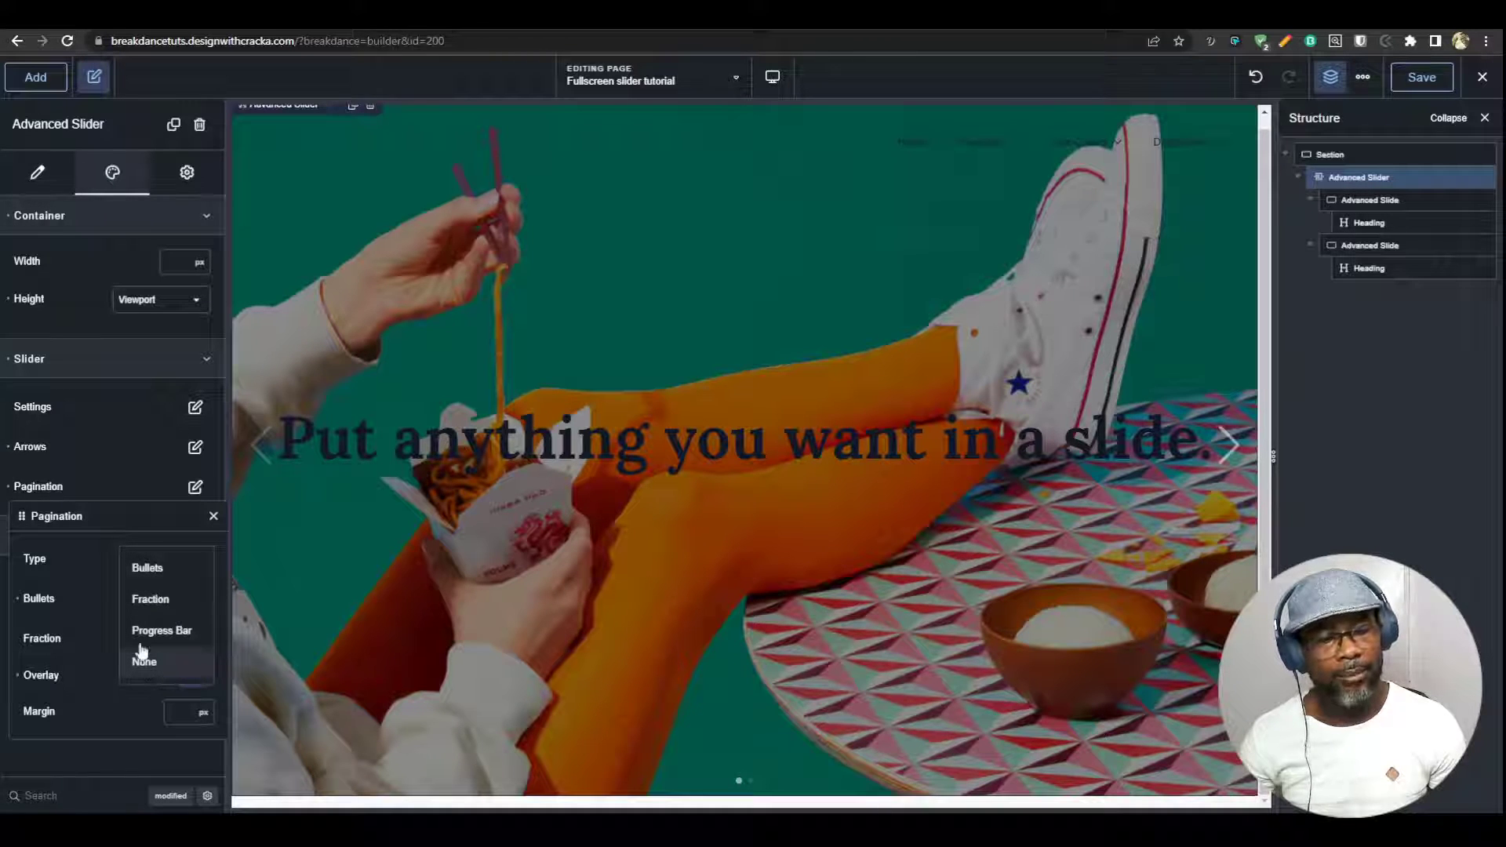
click(116, 755)
Save the page and try the slider's next arrow on the live page
click(1415, 183)
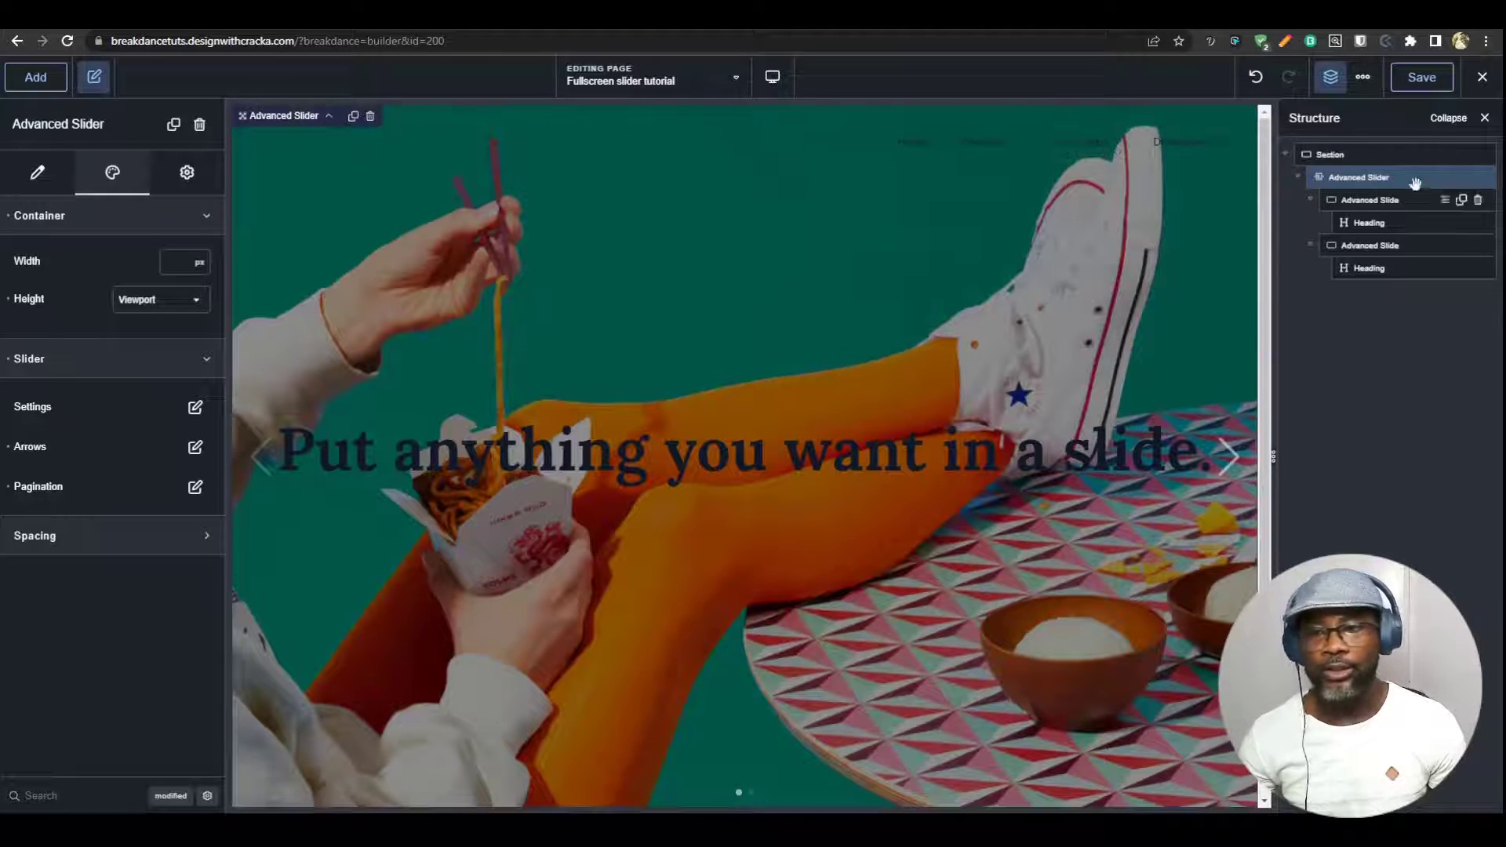
click(1439, 78)
click(1483, 77)
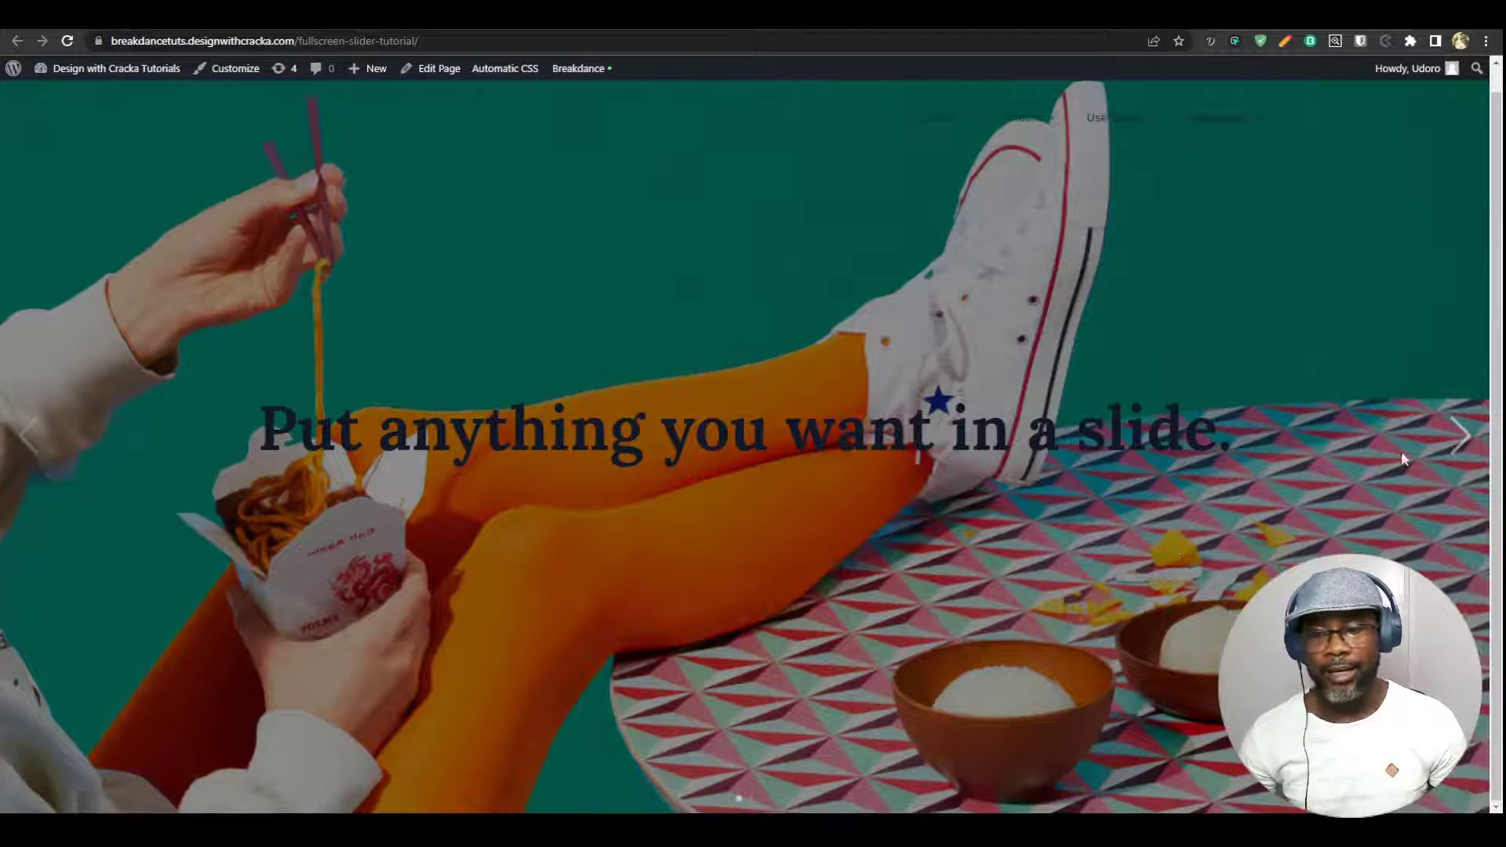
click(1458, 424)
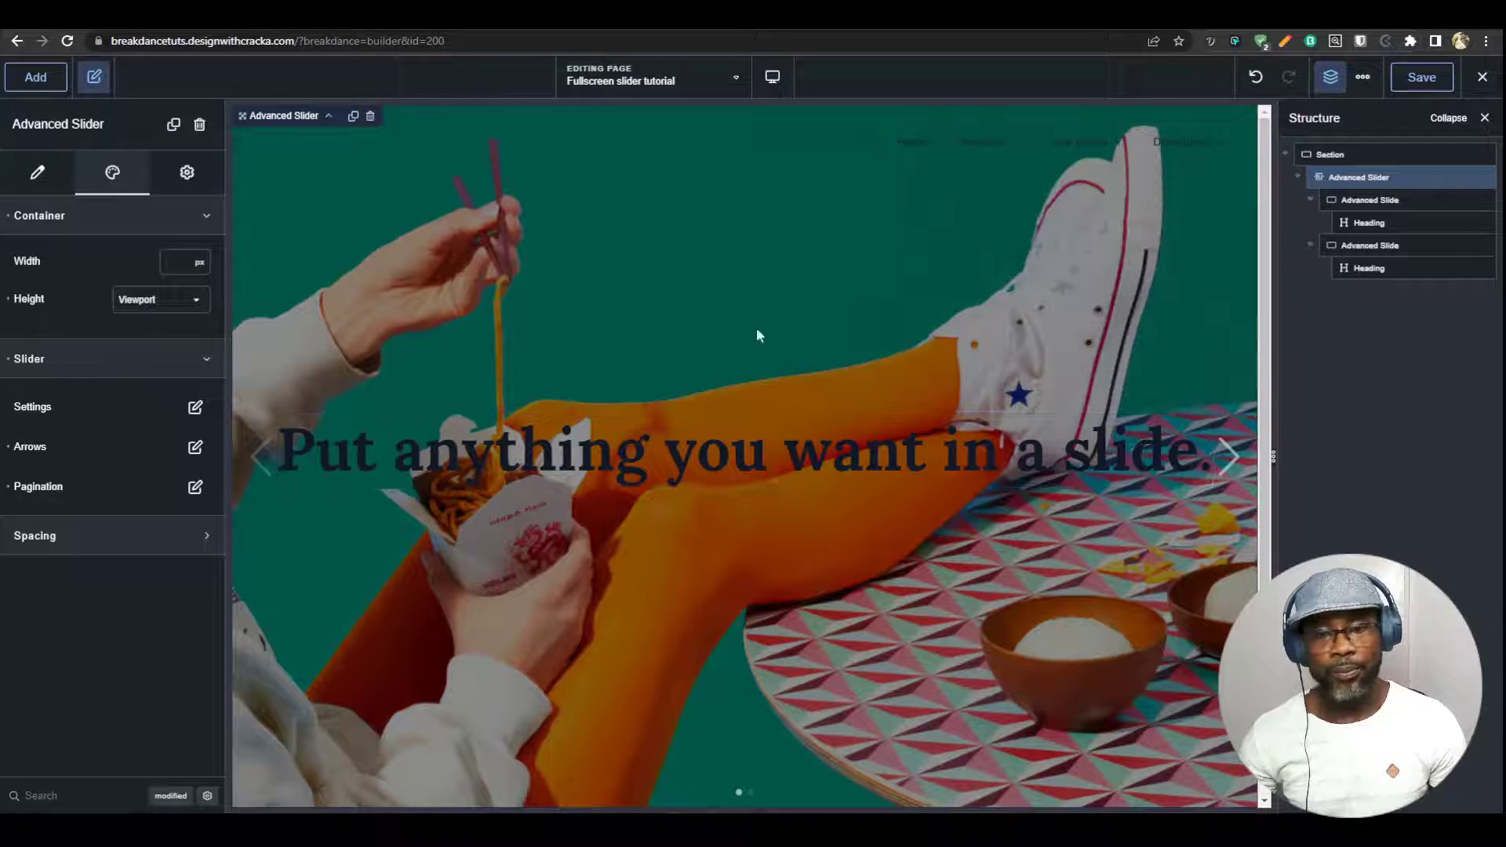
Delete the second Advanced Slide from the slider
mouse_move(1481, 247)
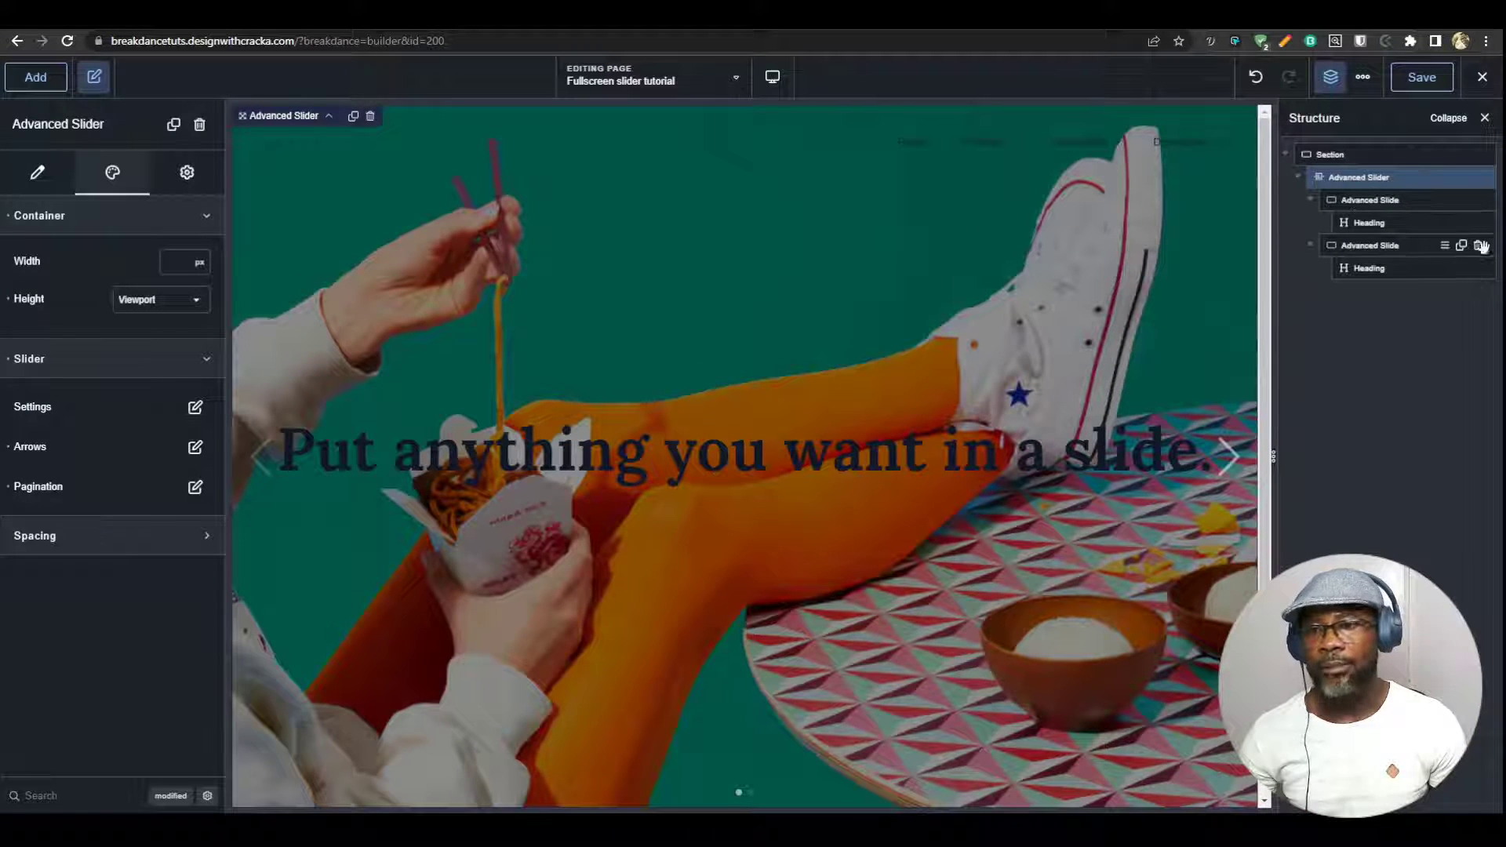
click(1480, 248)
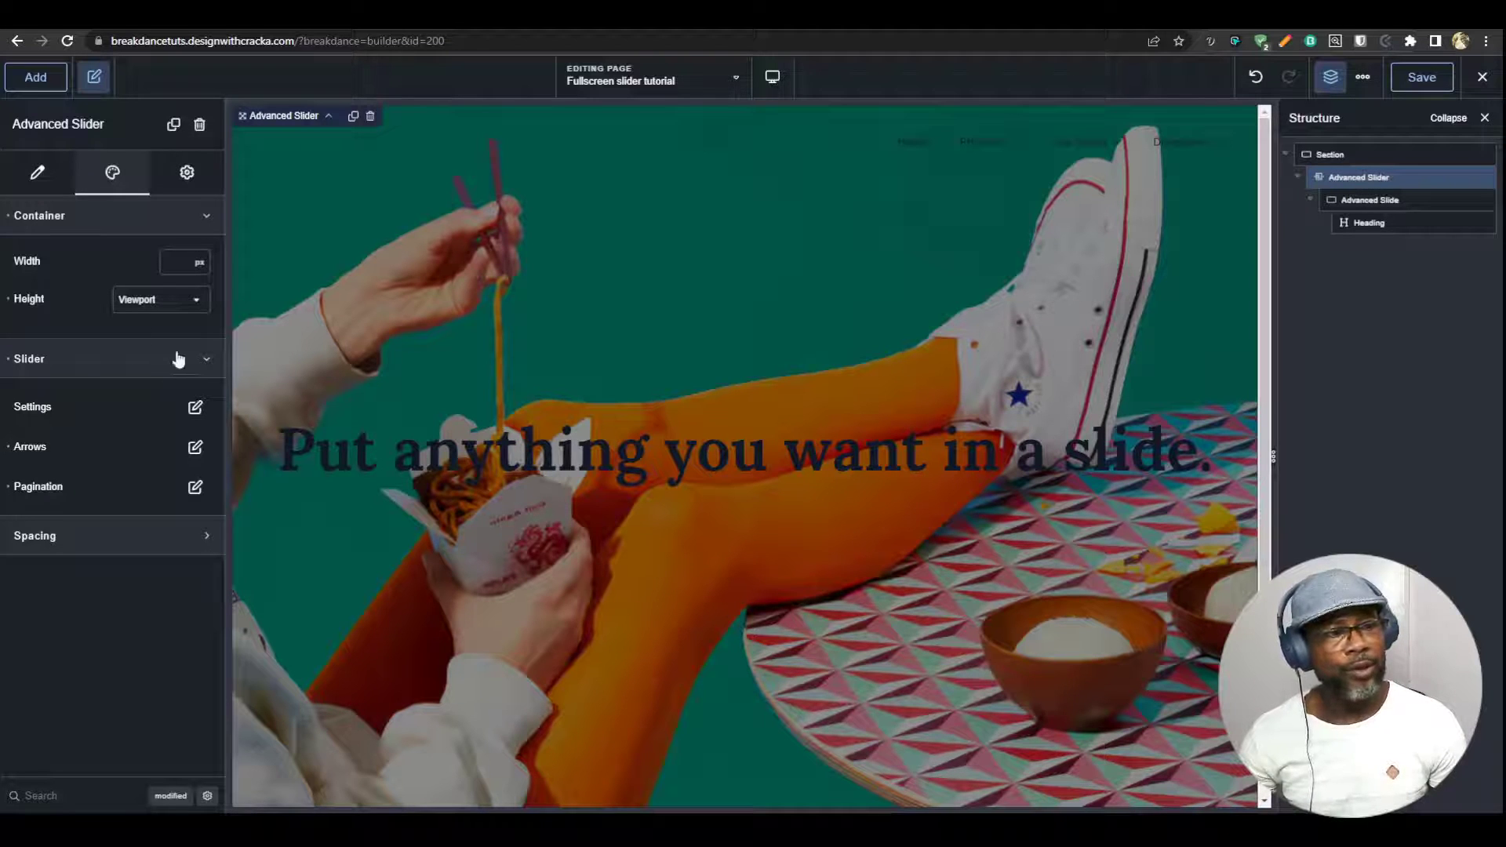
Set the Advanced Slider's effect to Fade and speed to 400 ms, and enable infinite looping
click(196, 407)
click(175, 477)
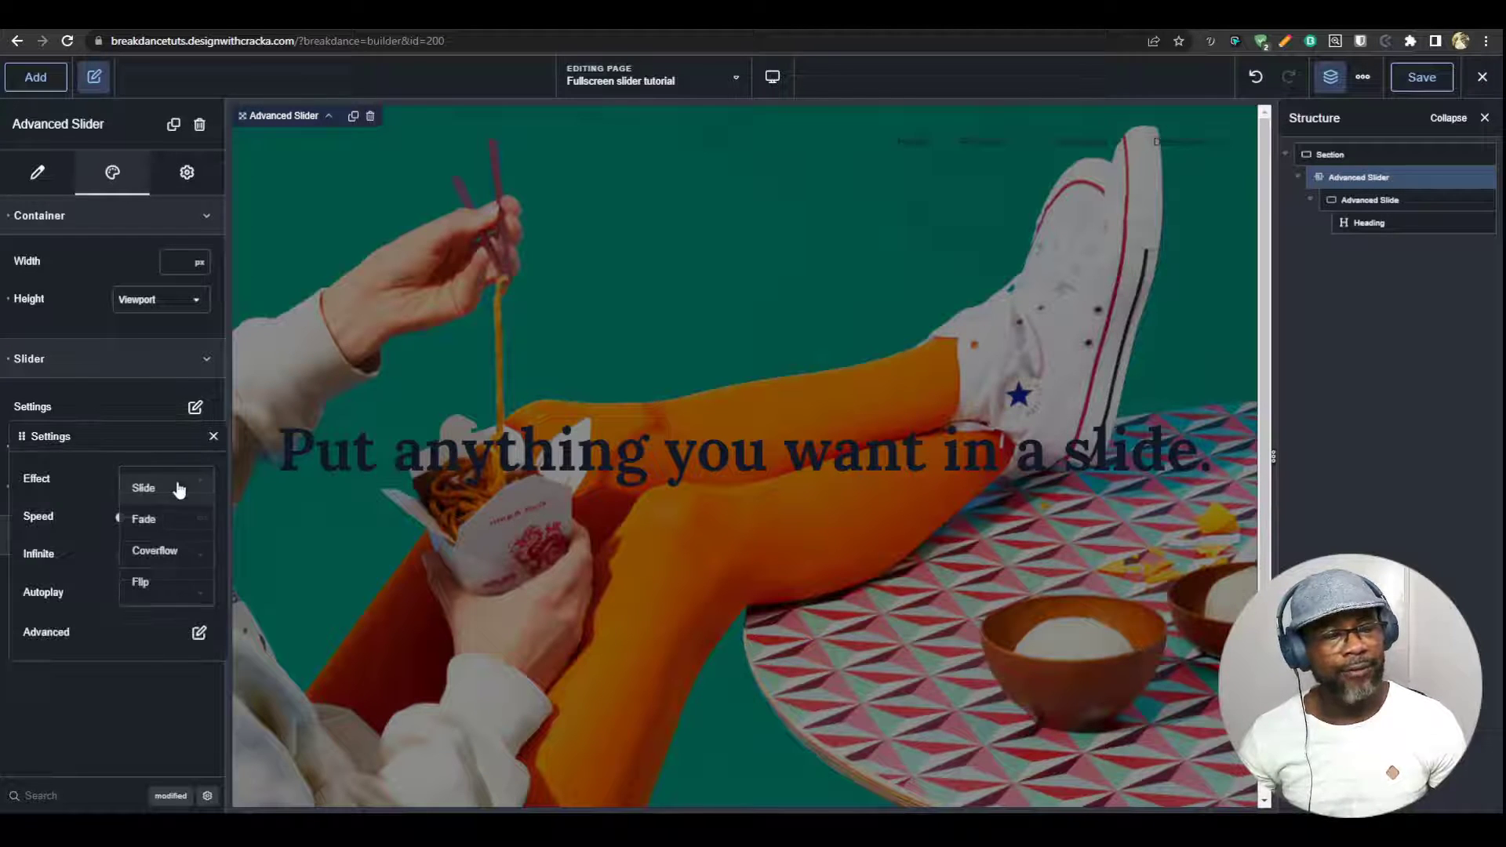
click(161, 524)
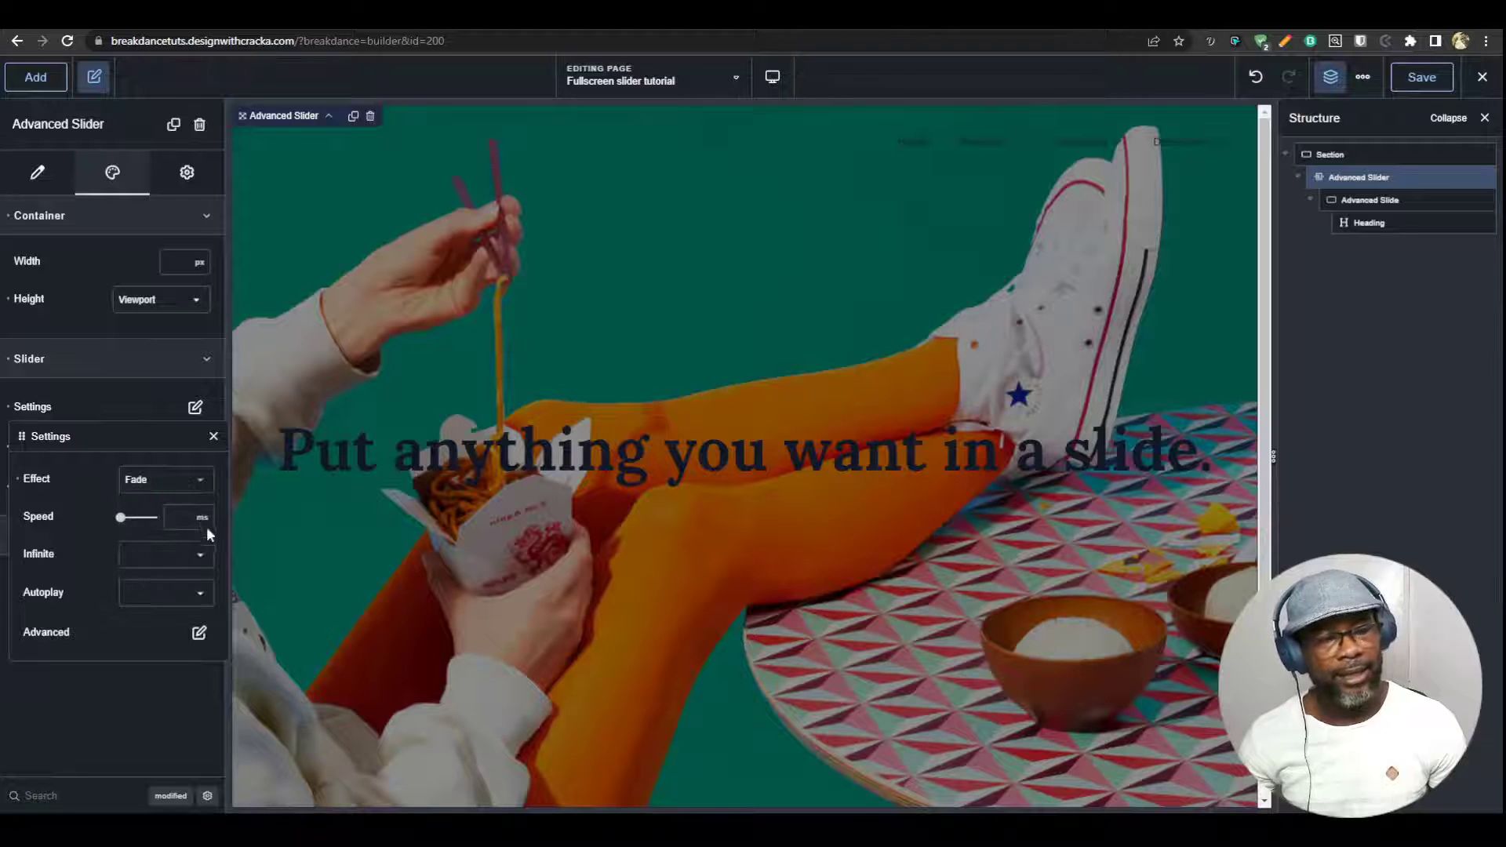
click(166, 556)
click(153, 605)
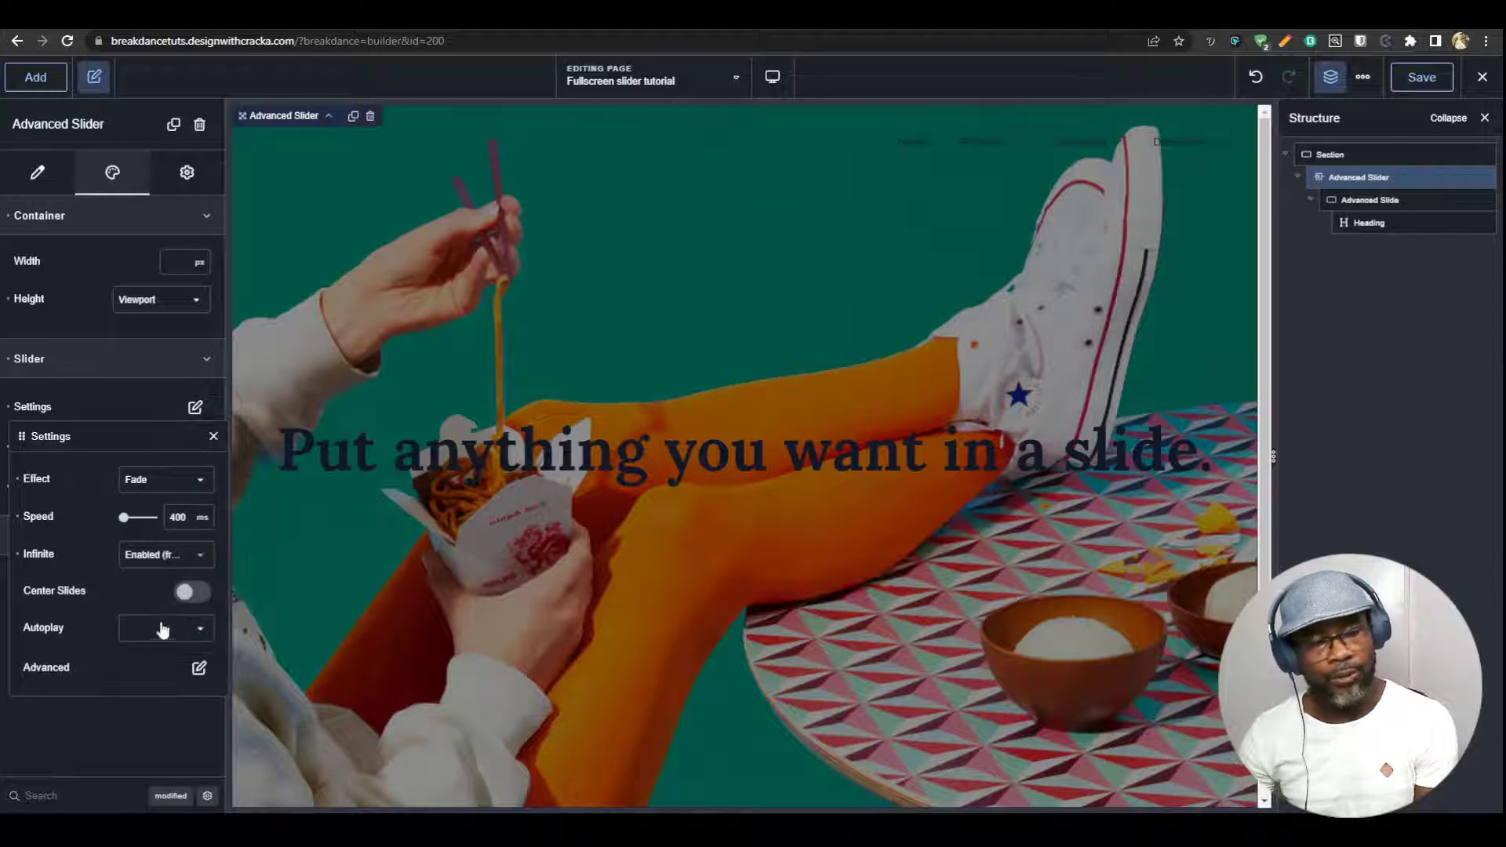
Turn on Center Slides, set the slider's autoplay to Enabled (frontend only), and save the page
click(192, 593)
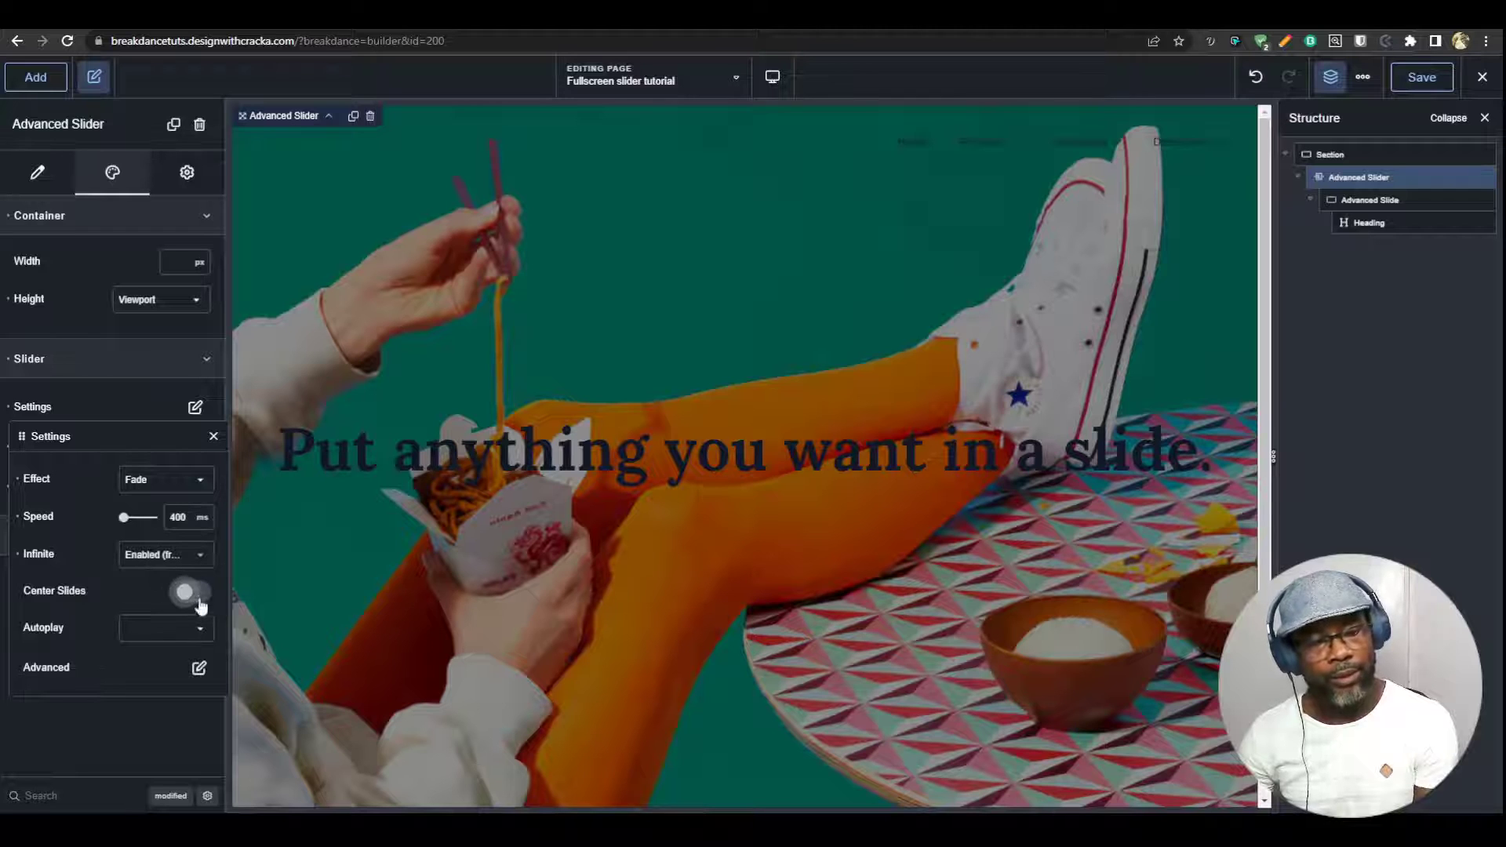
click(187, 631)
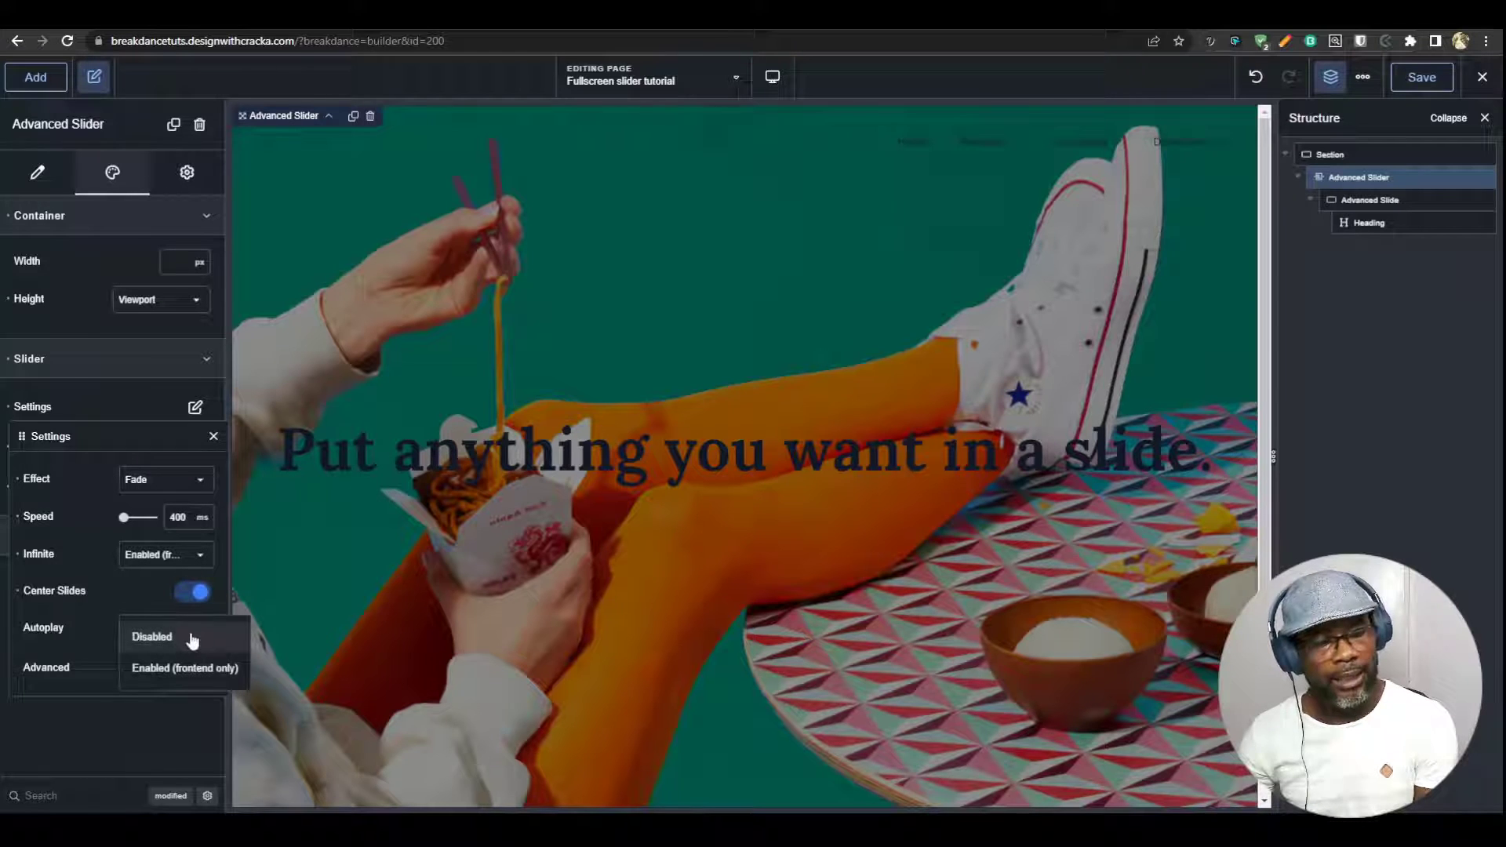
click(154, 668)
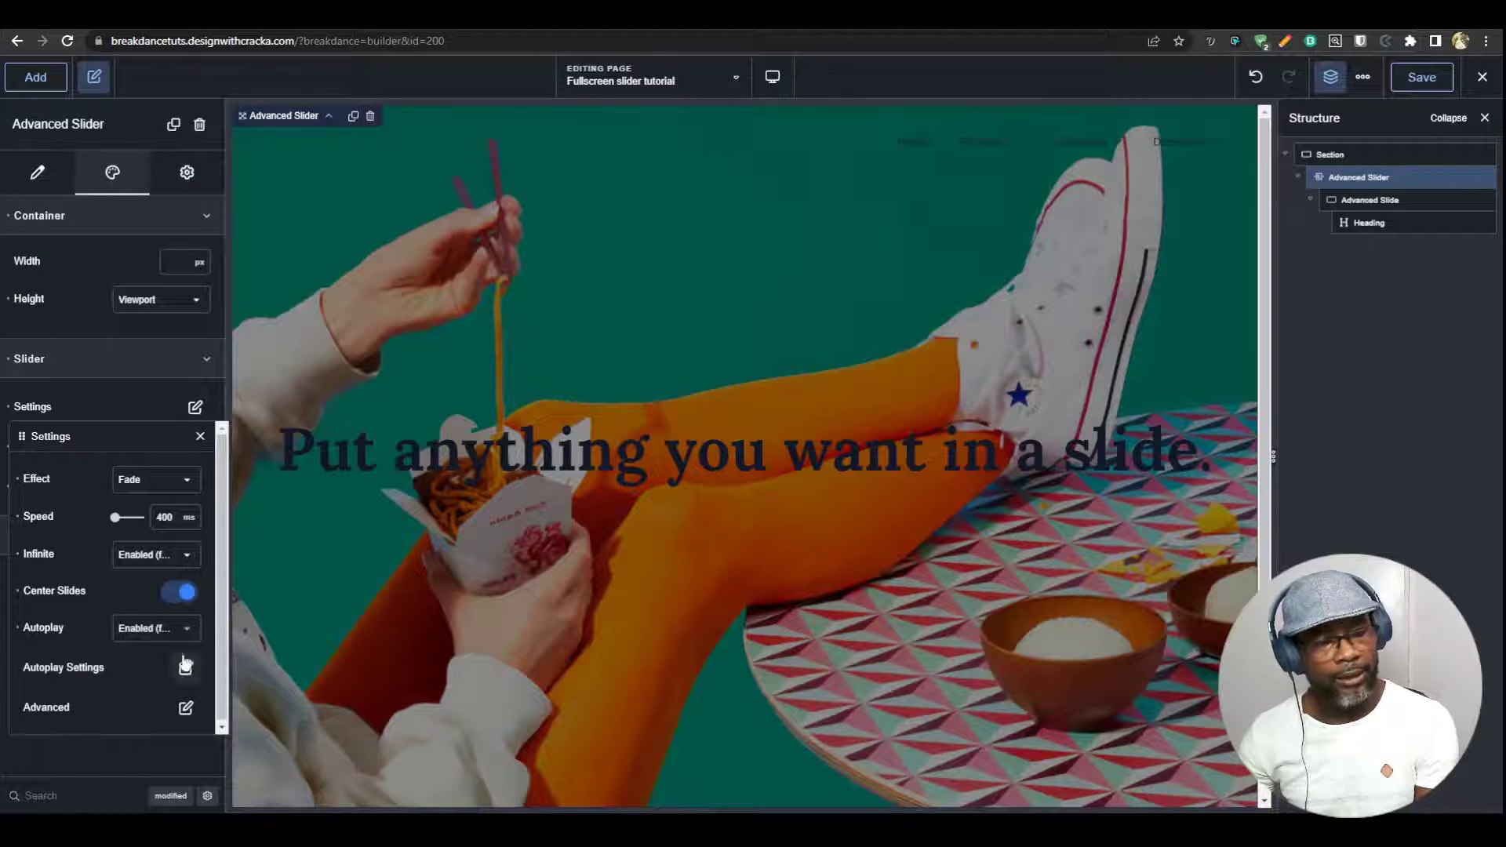
click(186, 706)
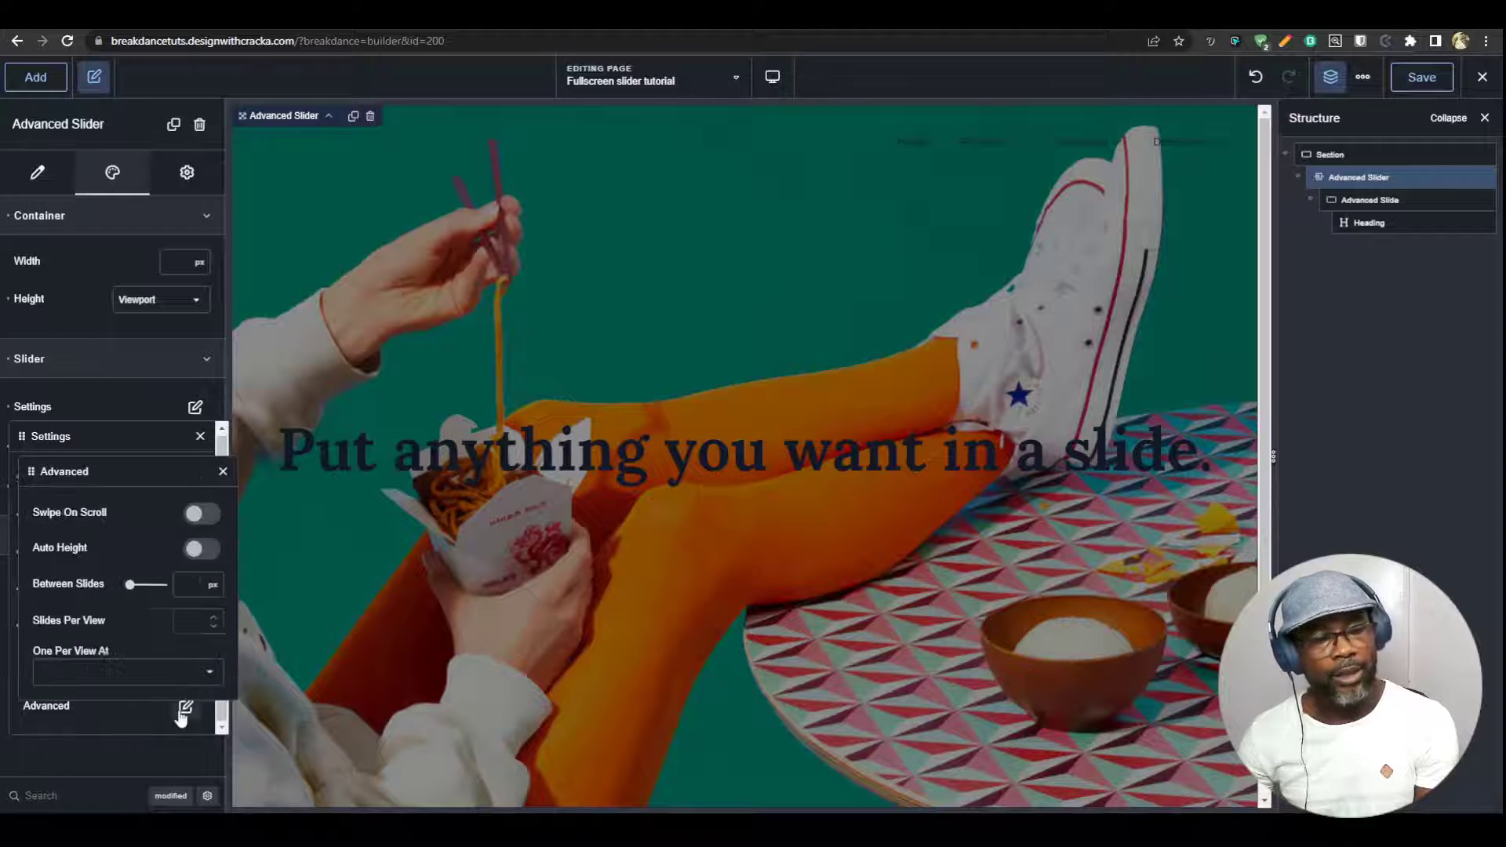
click(223, 471)
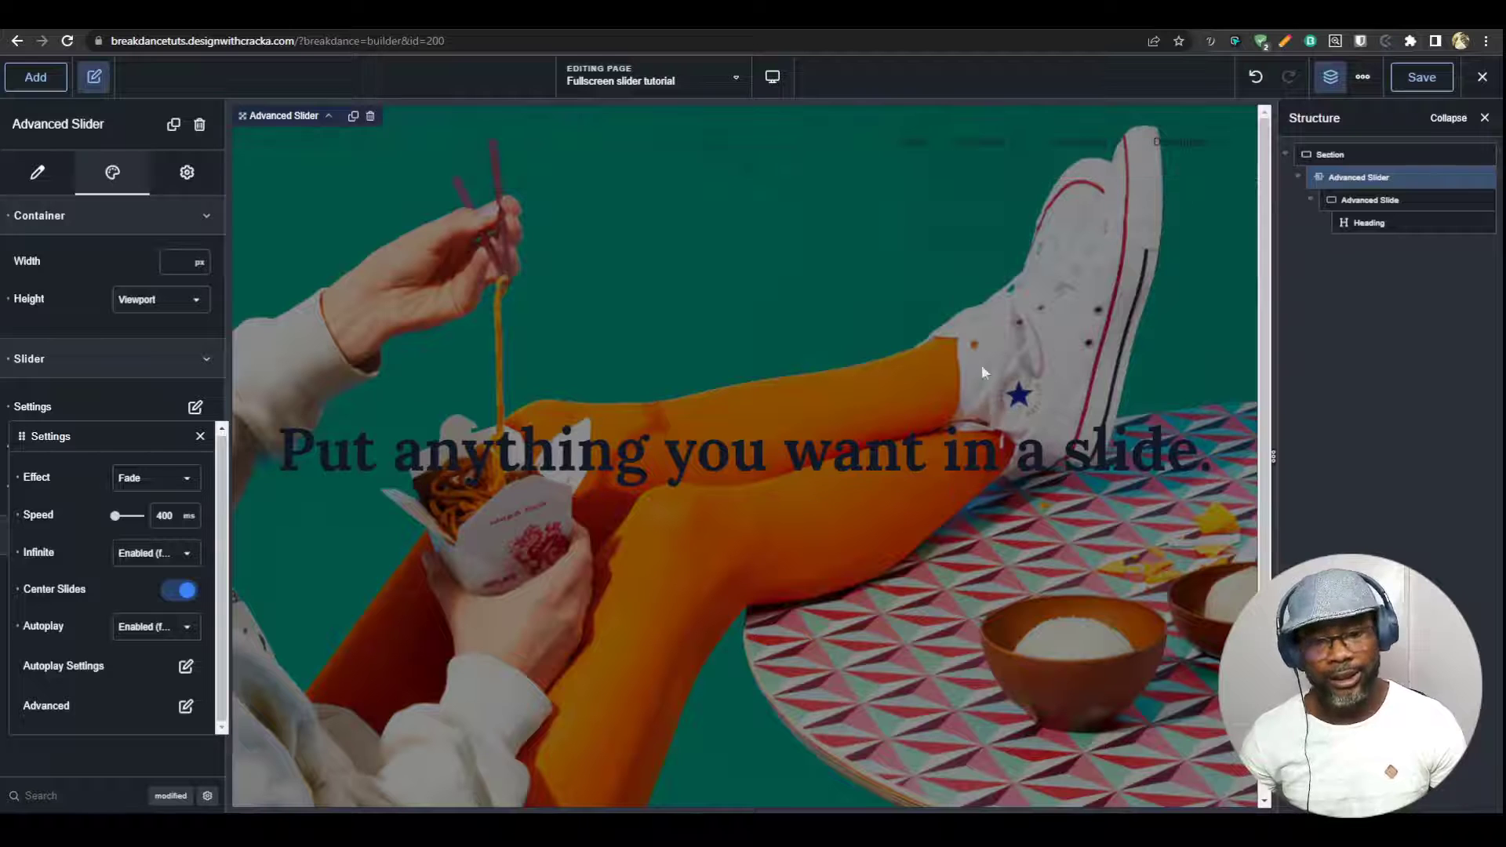
click(1425, 78)
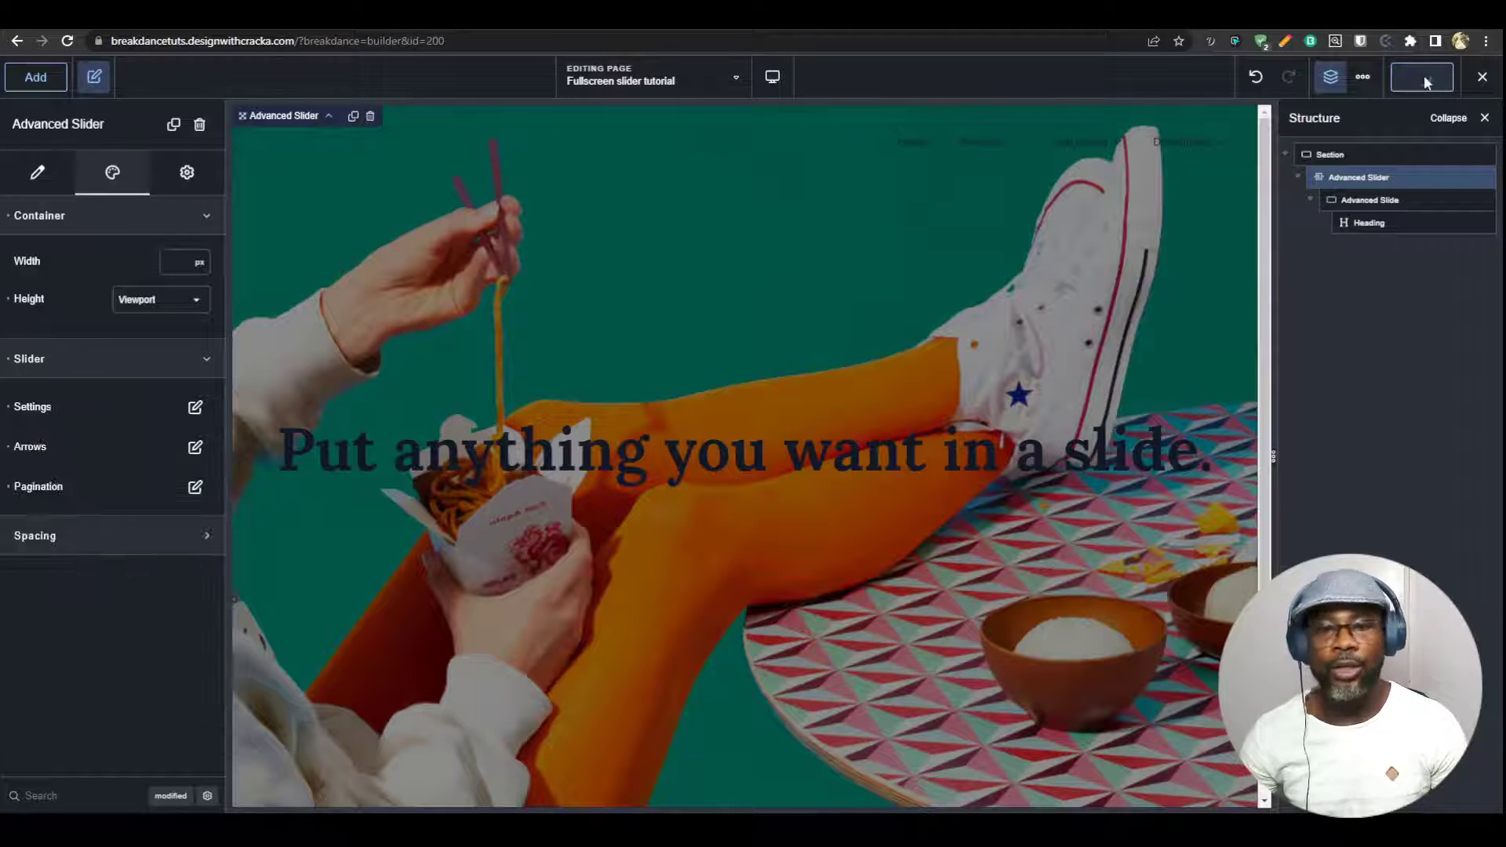
Lengthen the slide heading by repeating "Put anything you want in a slide." three times in total, and save the page
click(1372, 220)
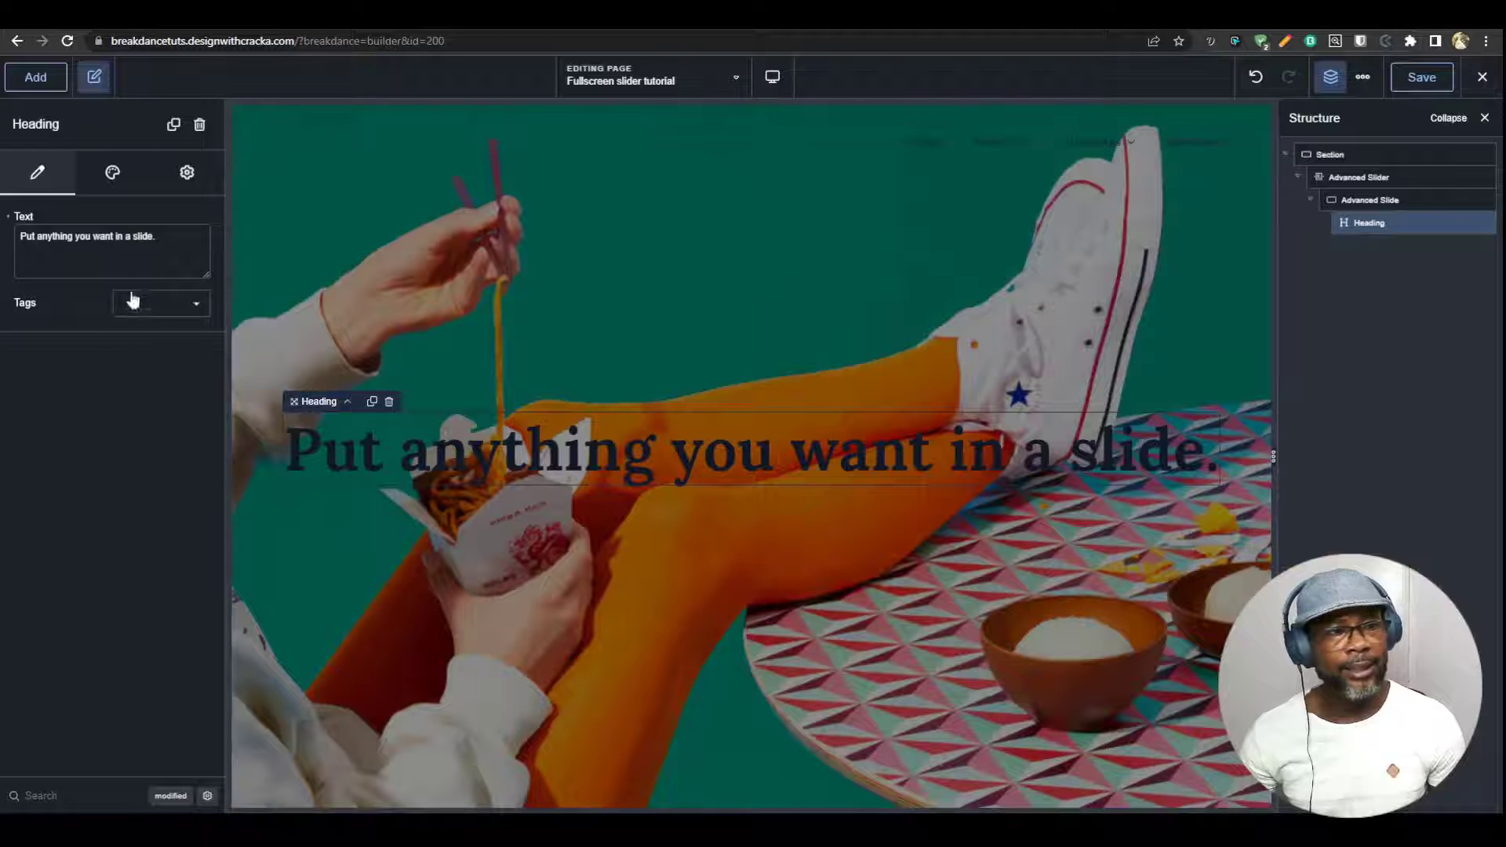
key(ctrl+a)
key(ctrl+c)
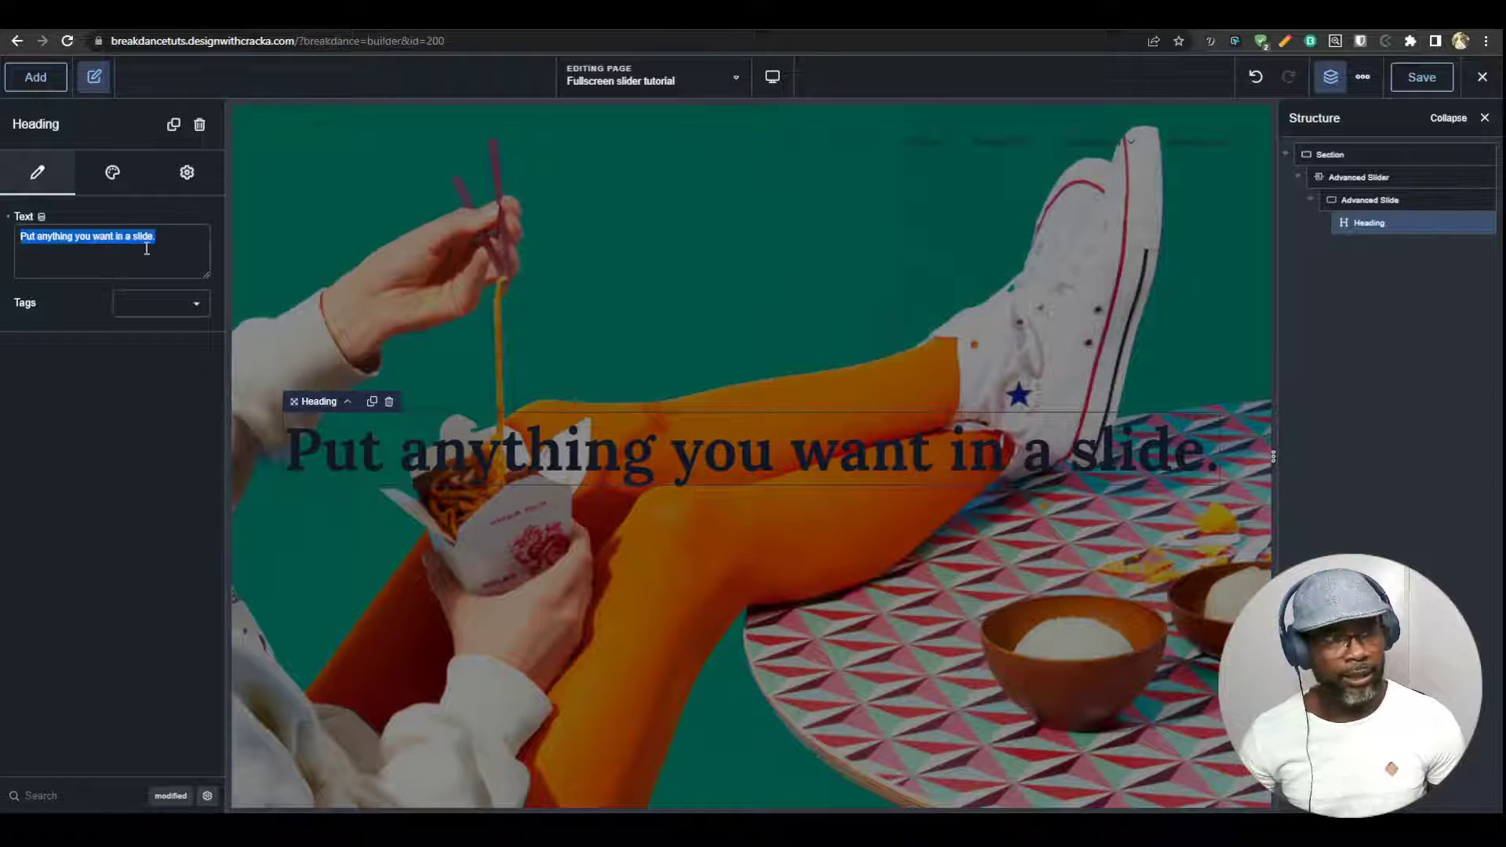
key(Right)
key(ctrl+v)
key(ctrl+v)
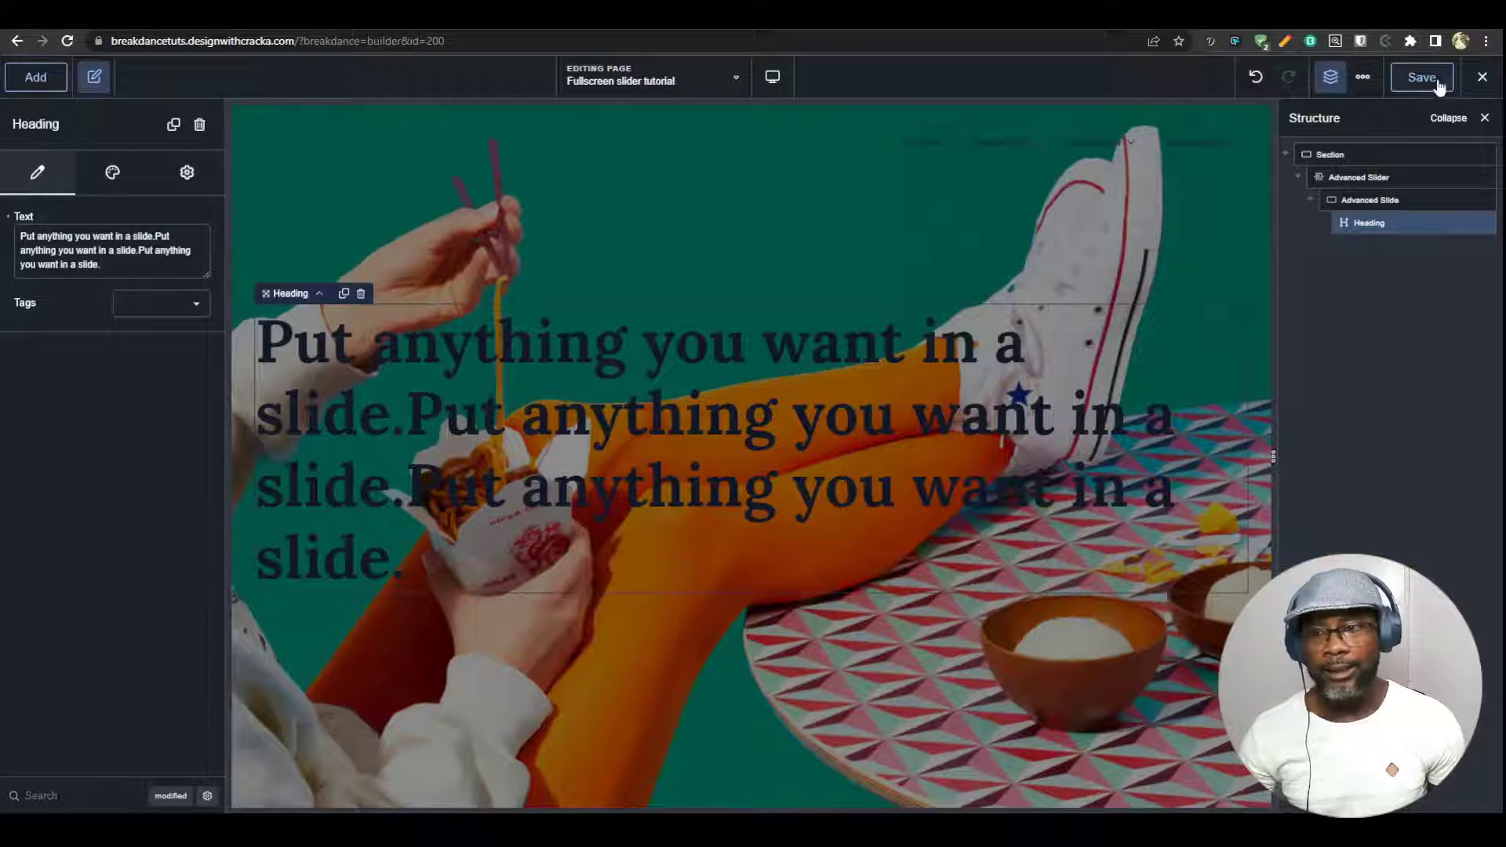
click(1422, 77)
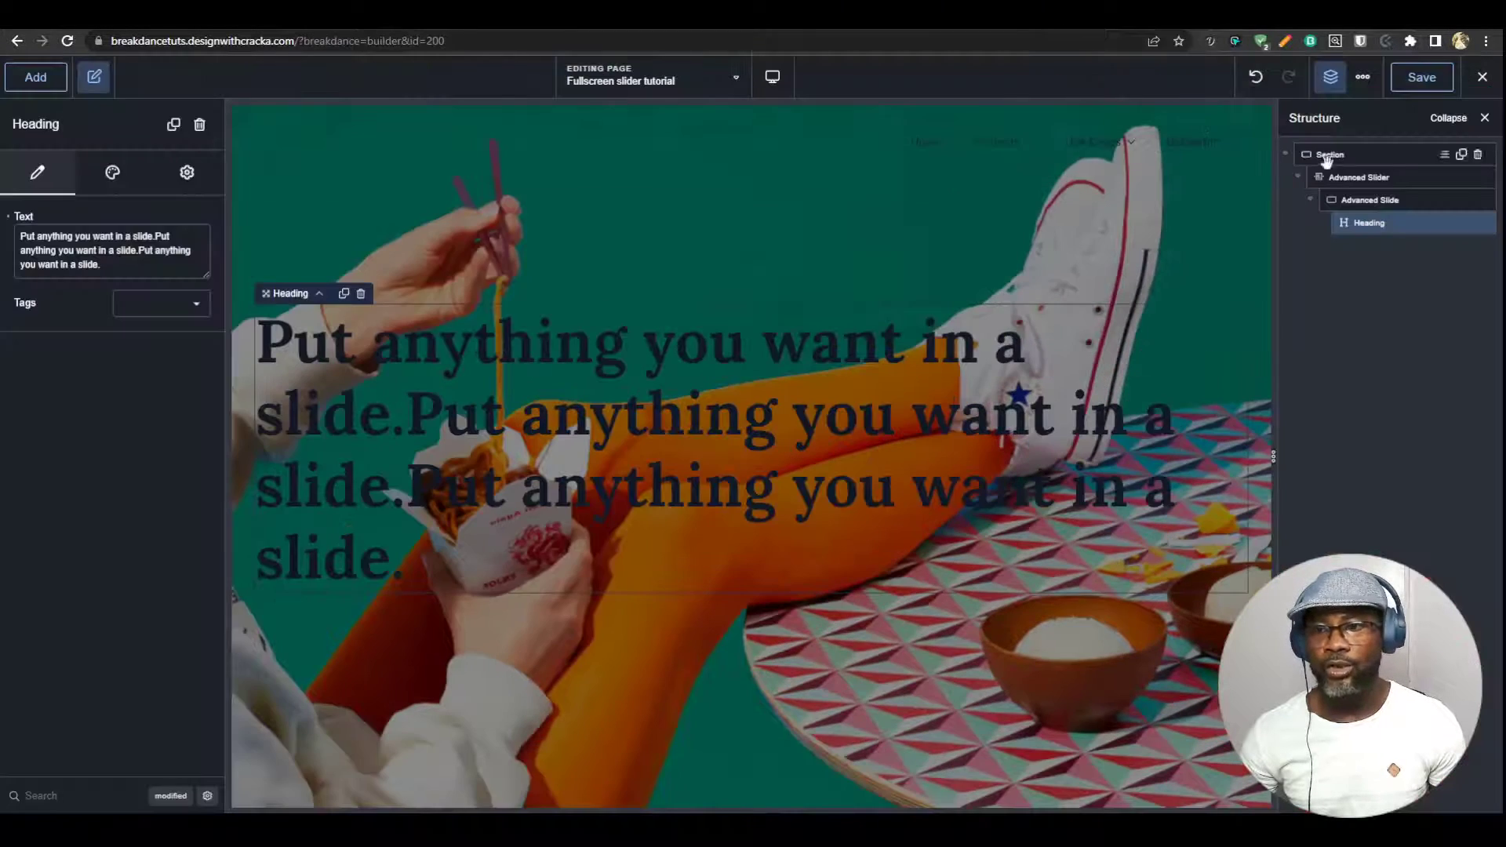
Add a Div element inside the Advanced Slide, below the heading
click(1371, 200)
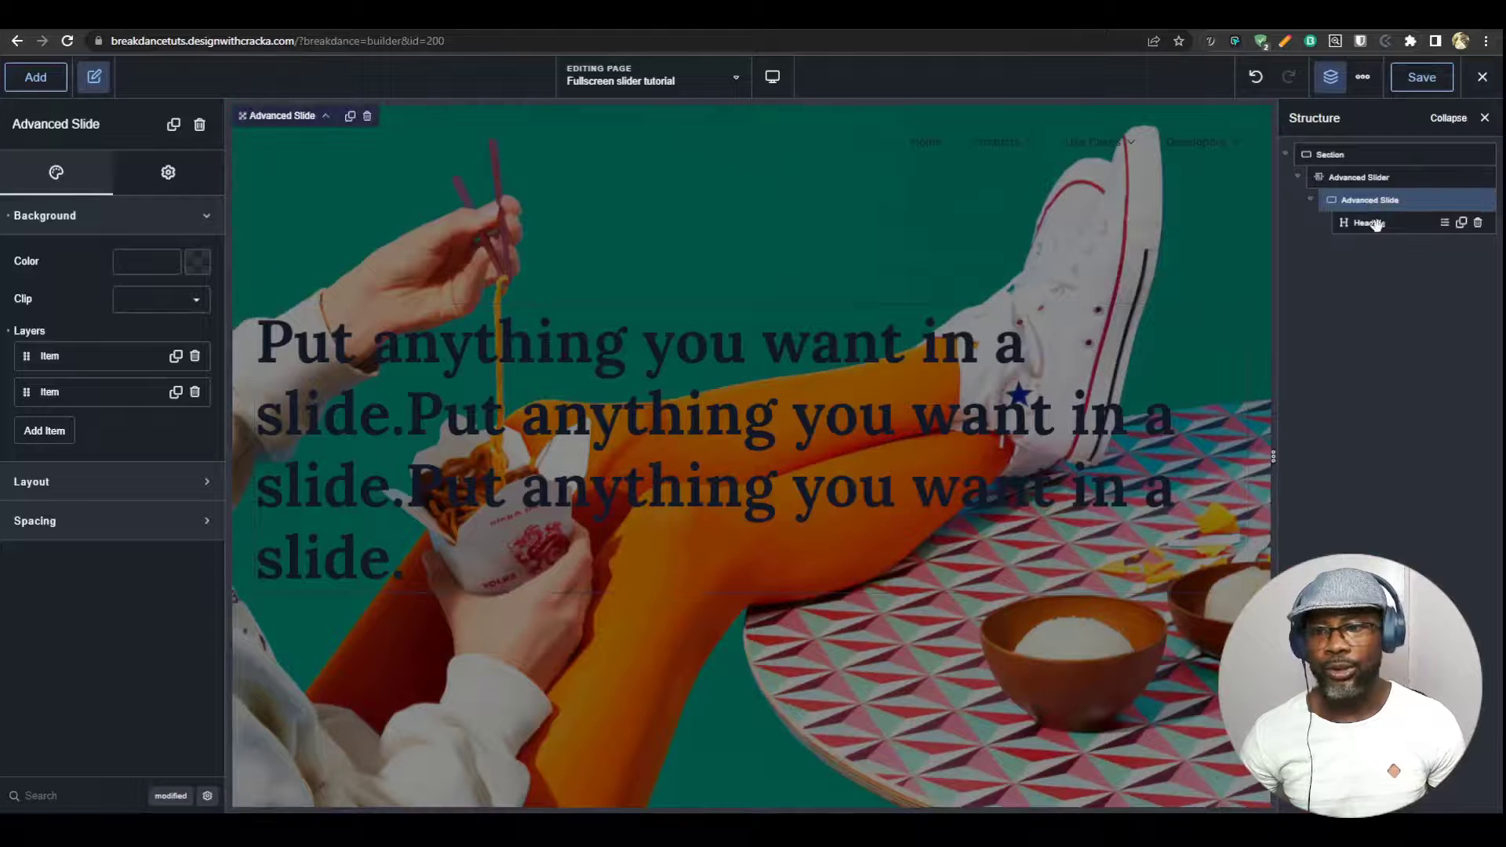
click(36, 77)
text(di)
click(100, 257)
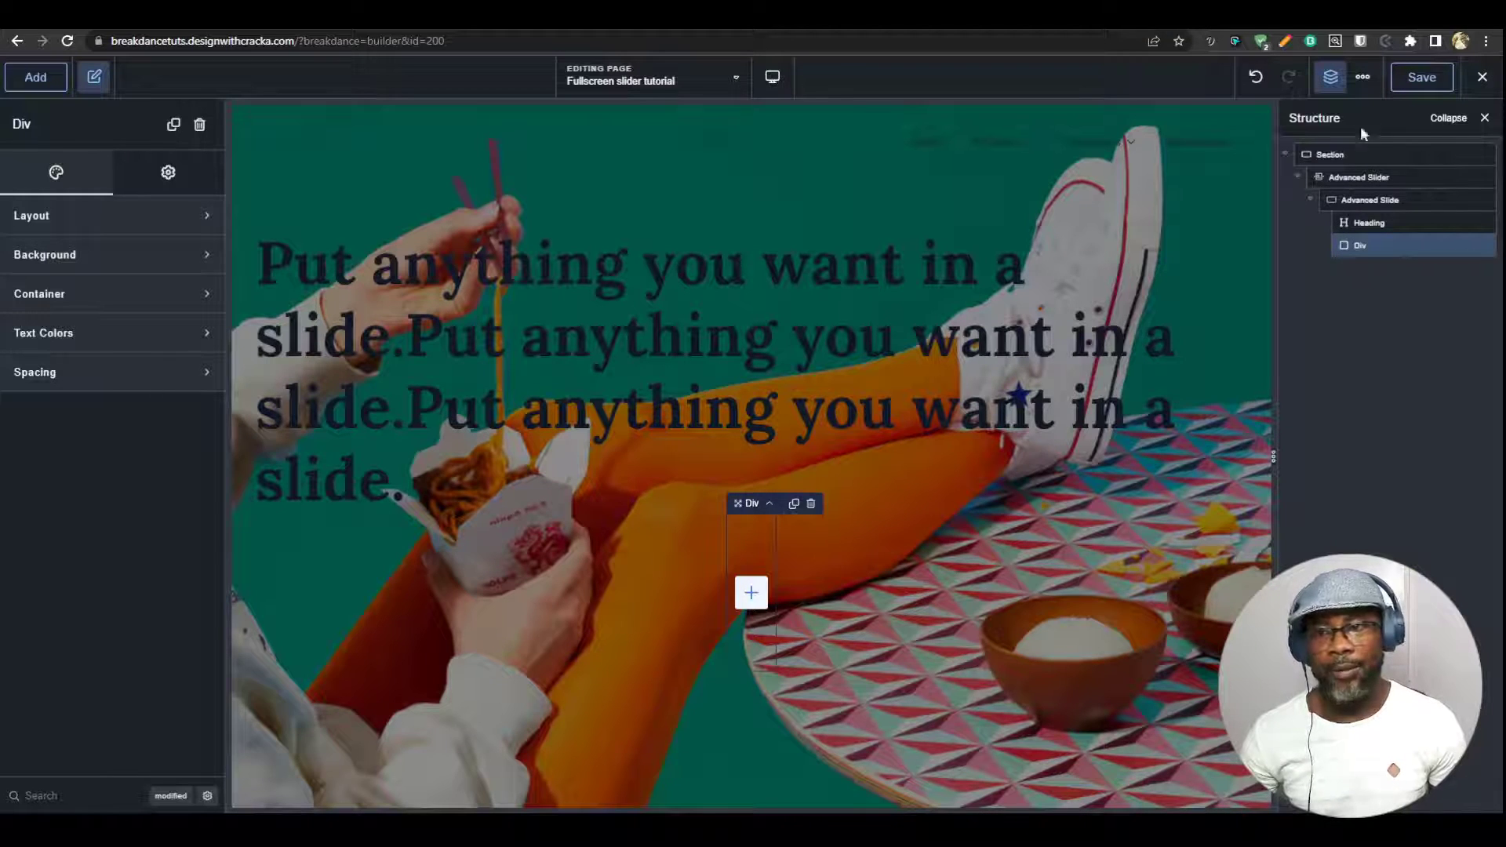
Look up the container width for sections in the global settings and set the new Div's width to match, 140 rem
click(1364, 78)
click(1385, 118)
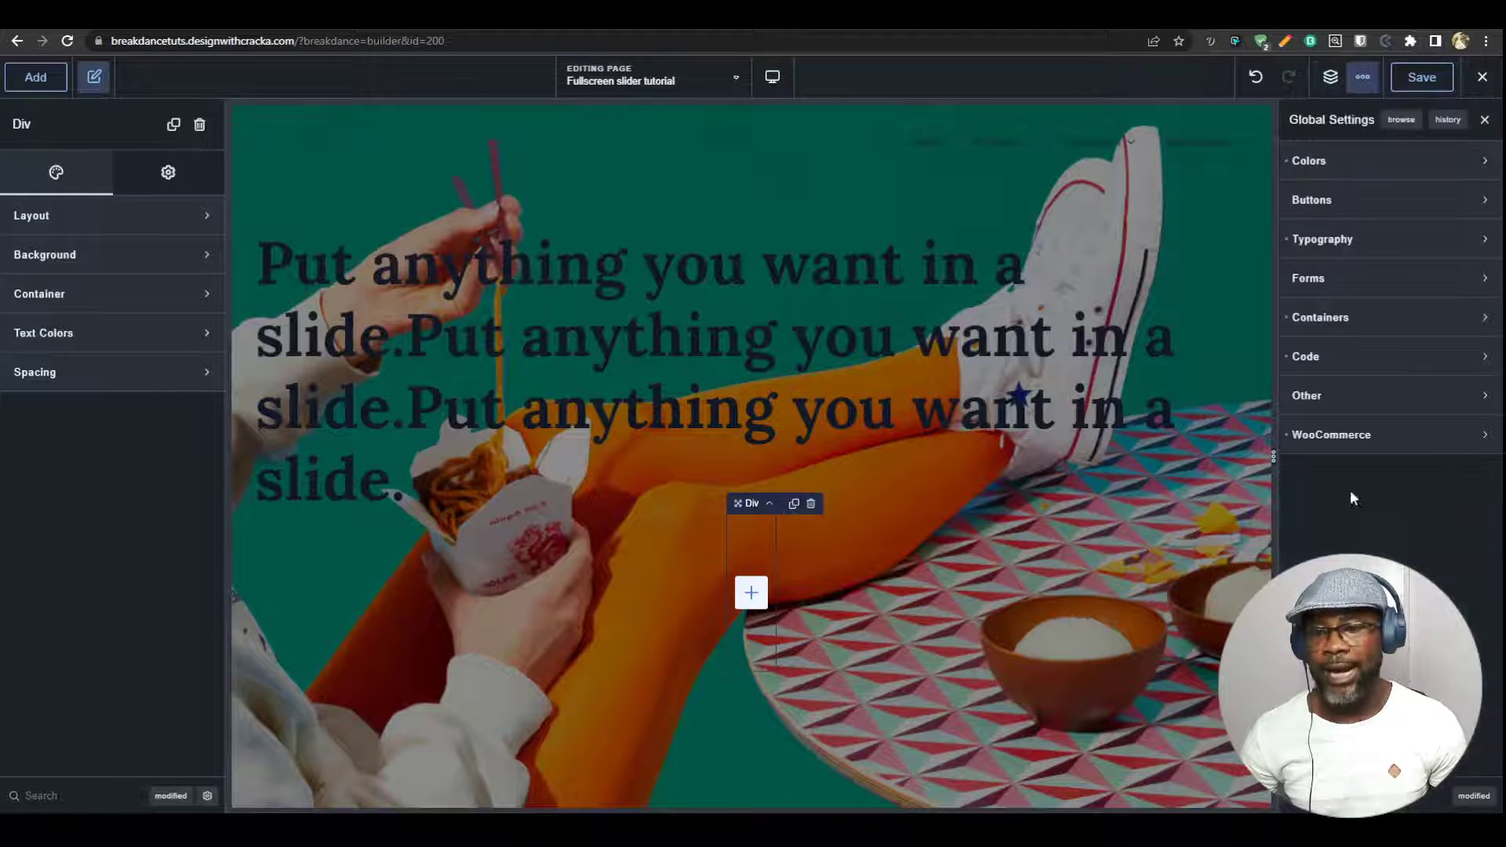
click(1361, 321)
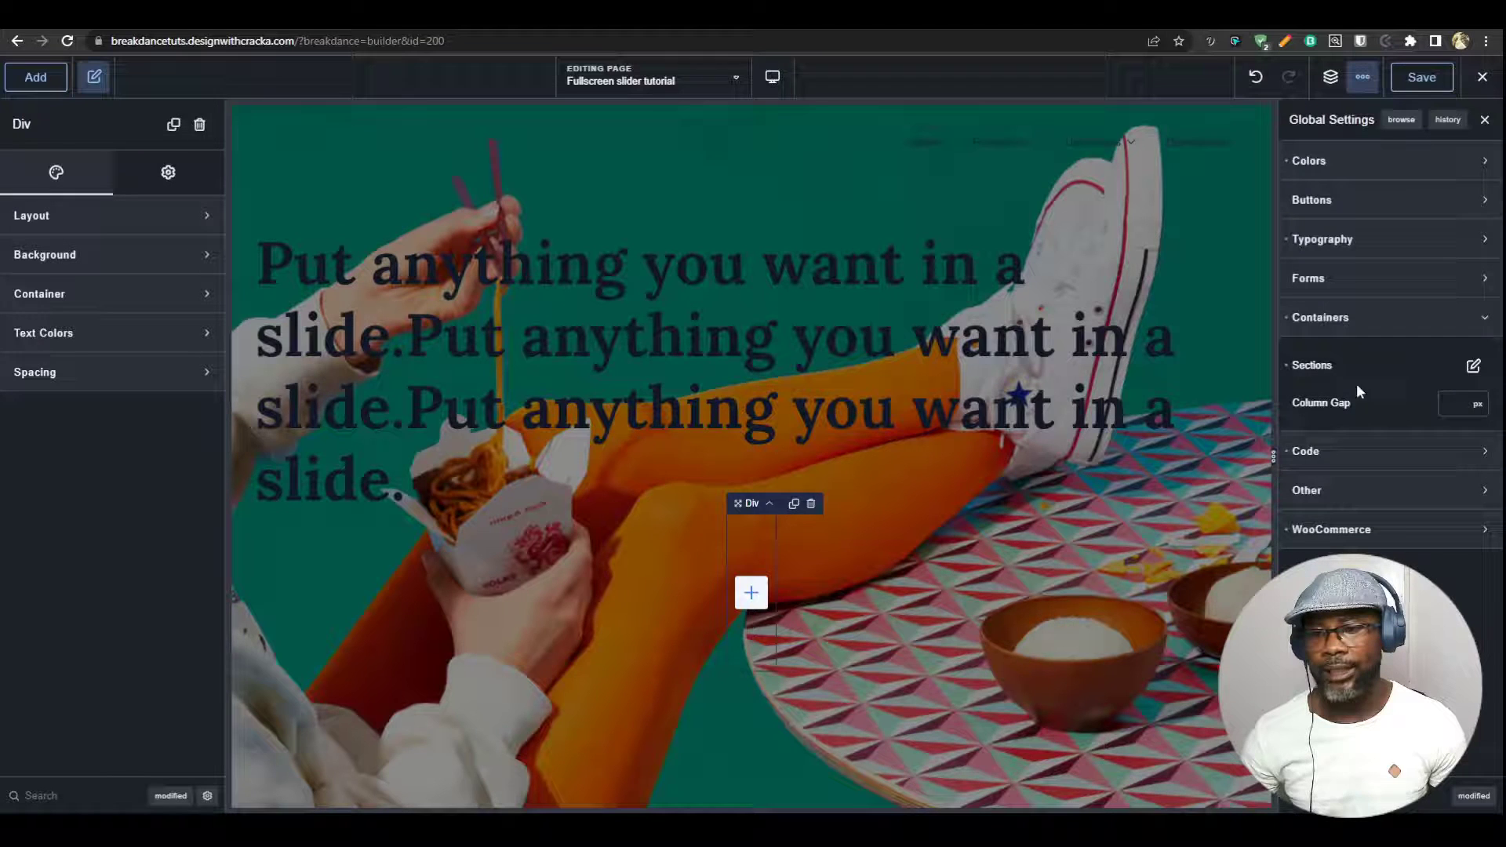
click(1473, 365)
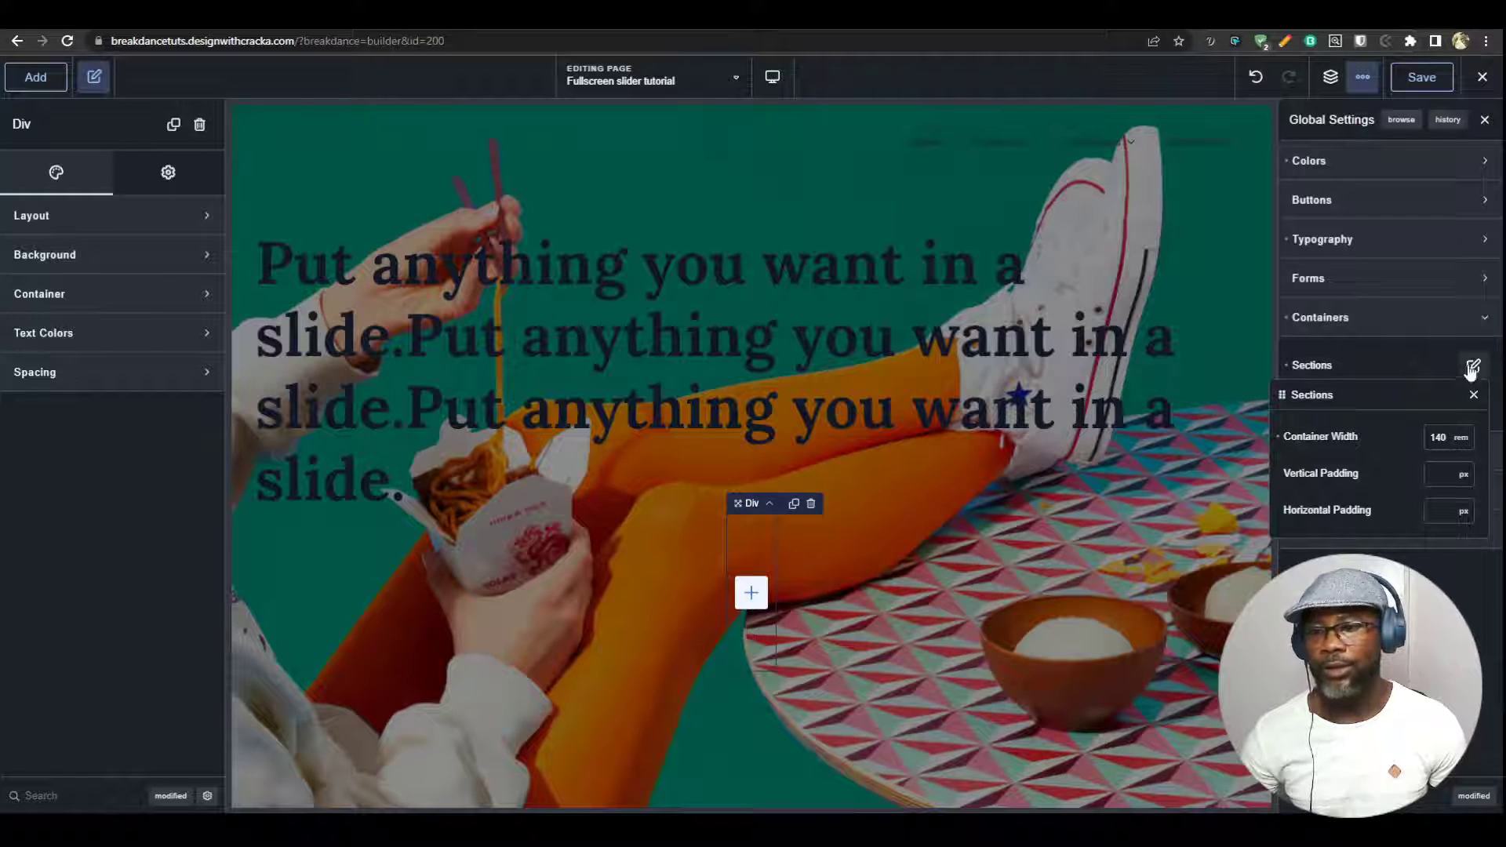
click(1475, 395)
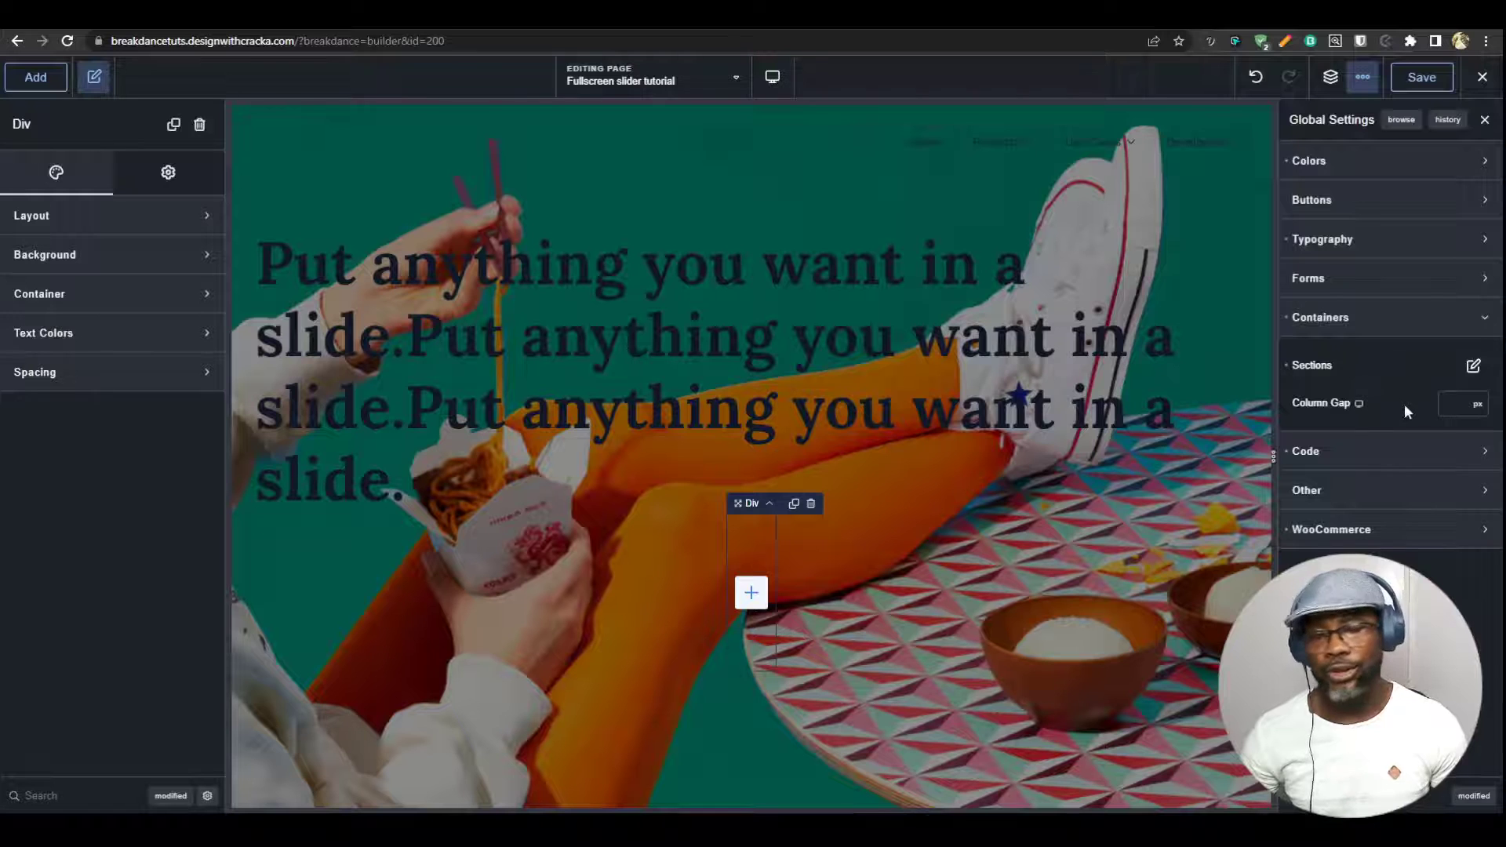
click(1329, 77)
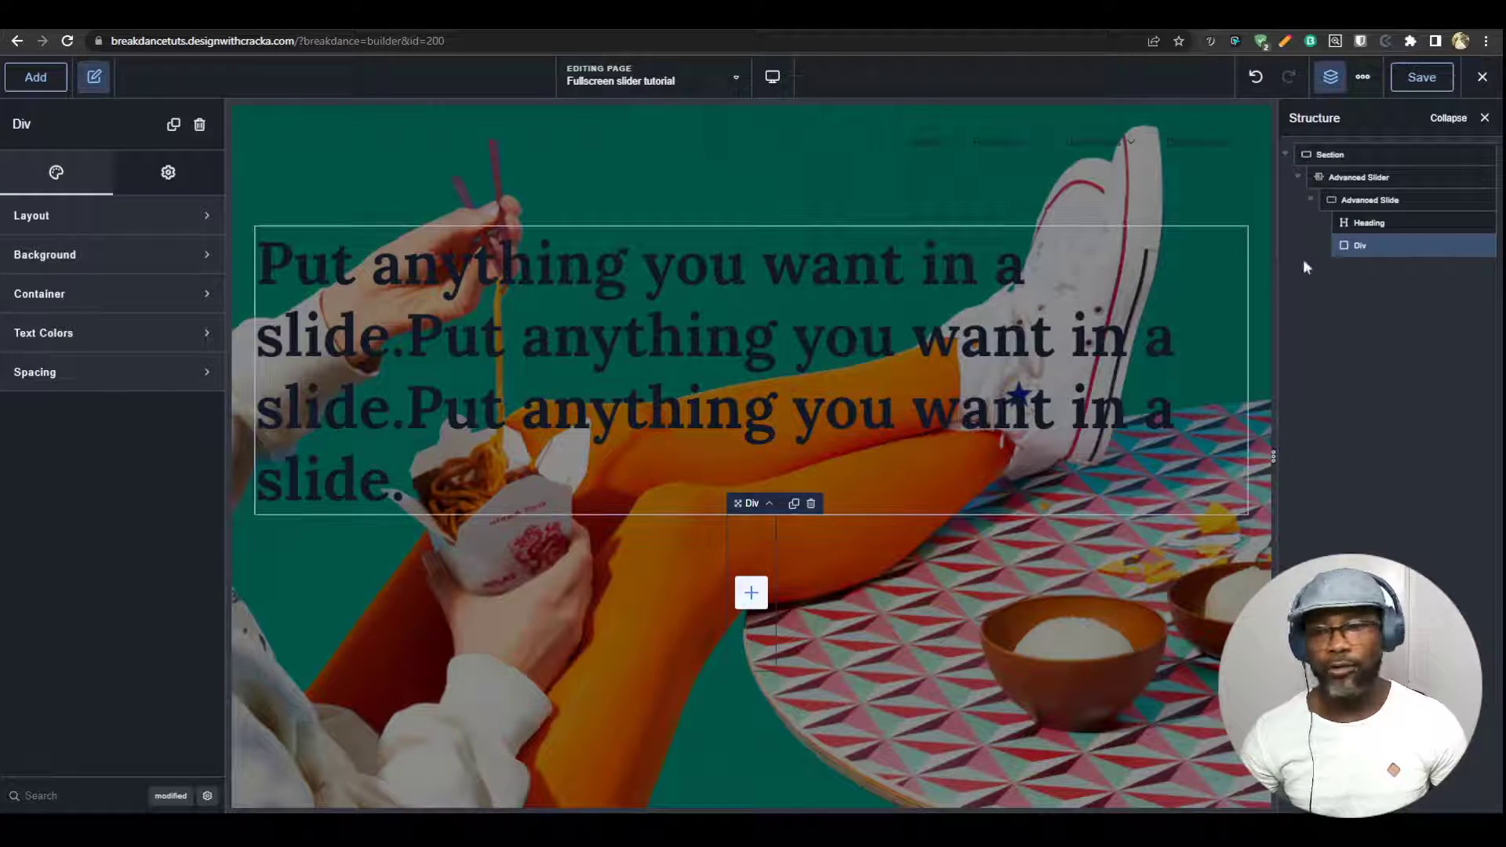
click(126, 295)
click(172, 340)
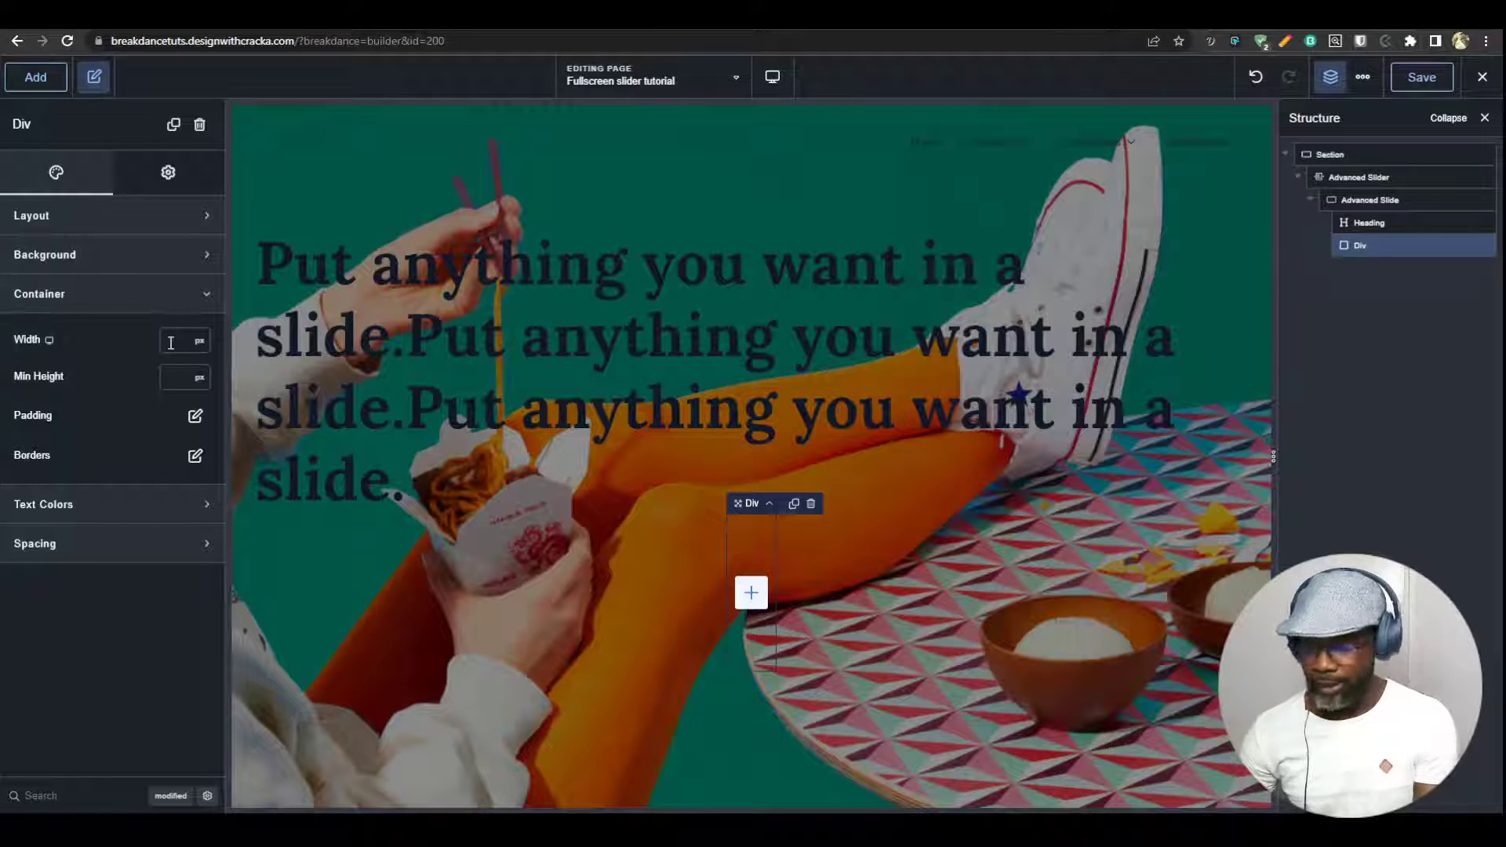
text(140)
click(199, 344)
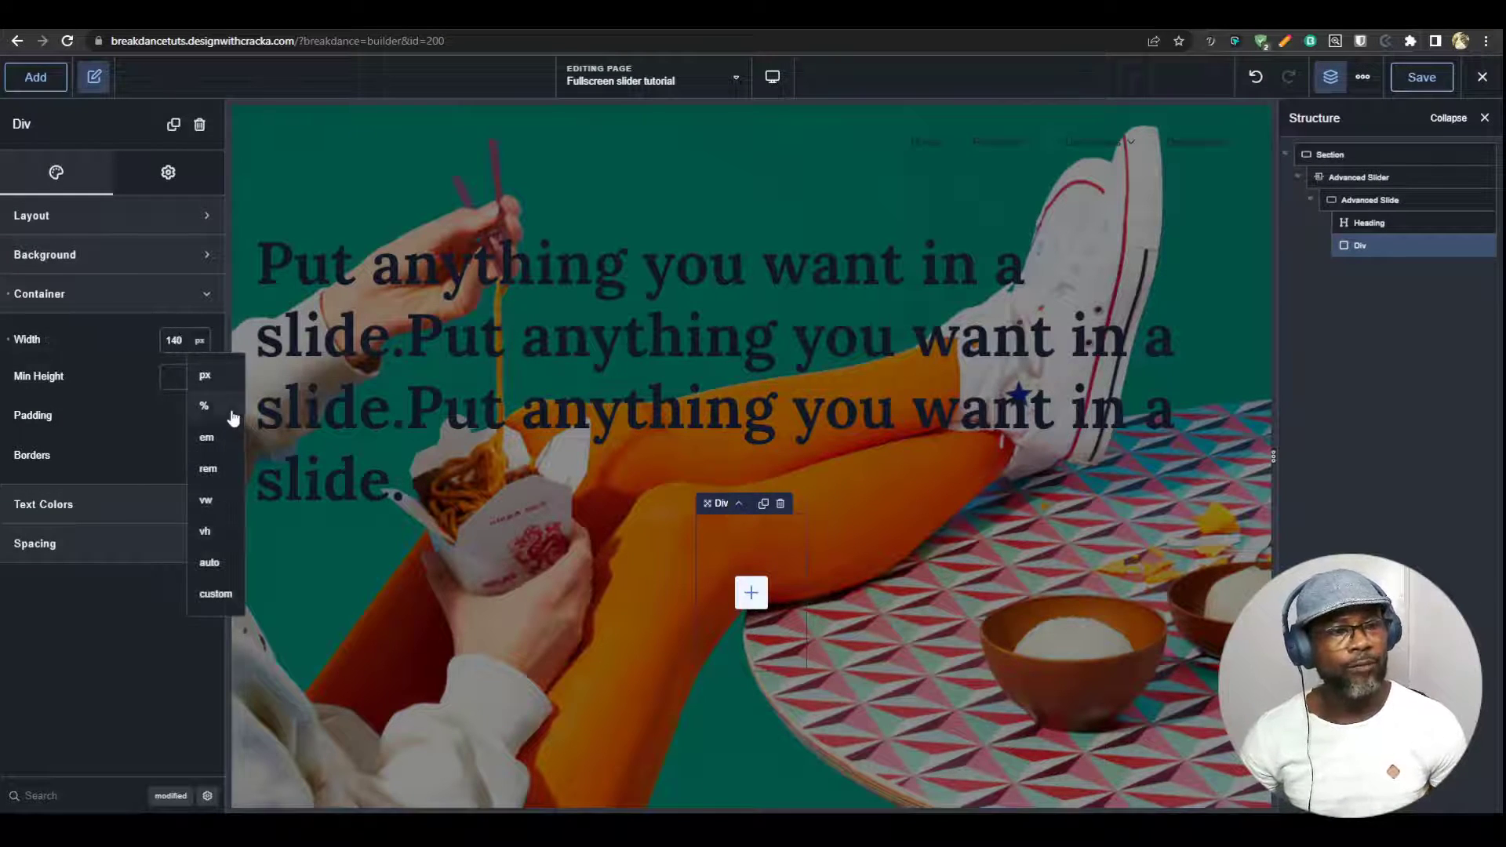
click(208, 468)
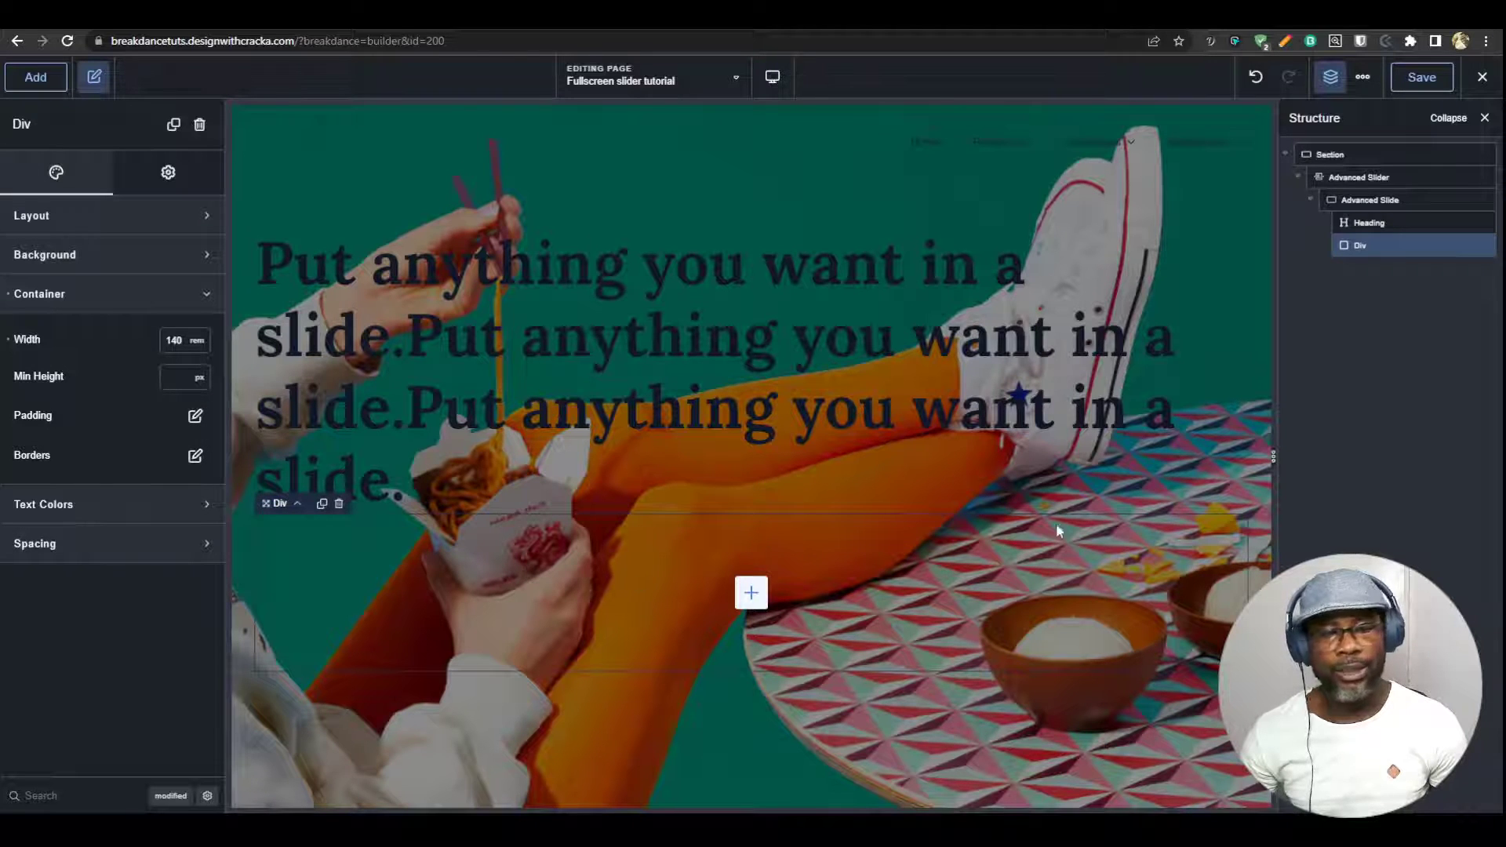
Move the heading inside the Div in the Advanced Slide
click(1367, 201)
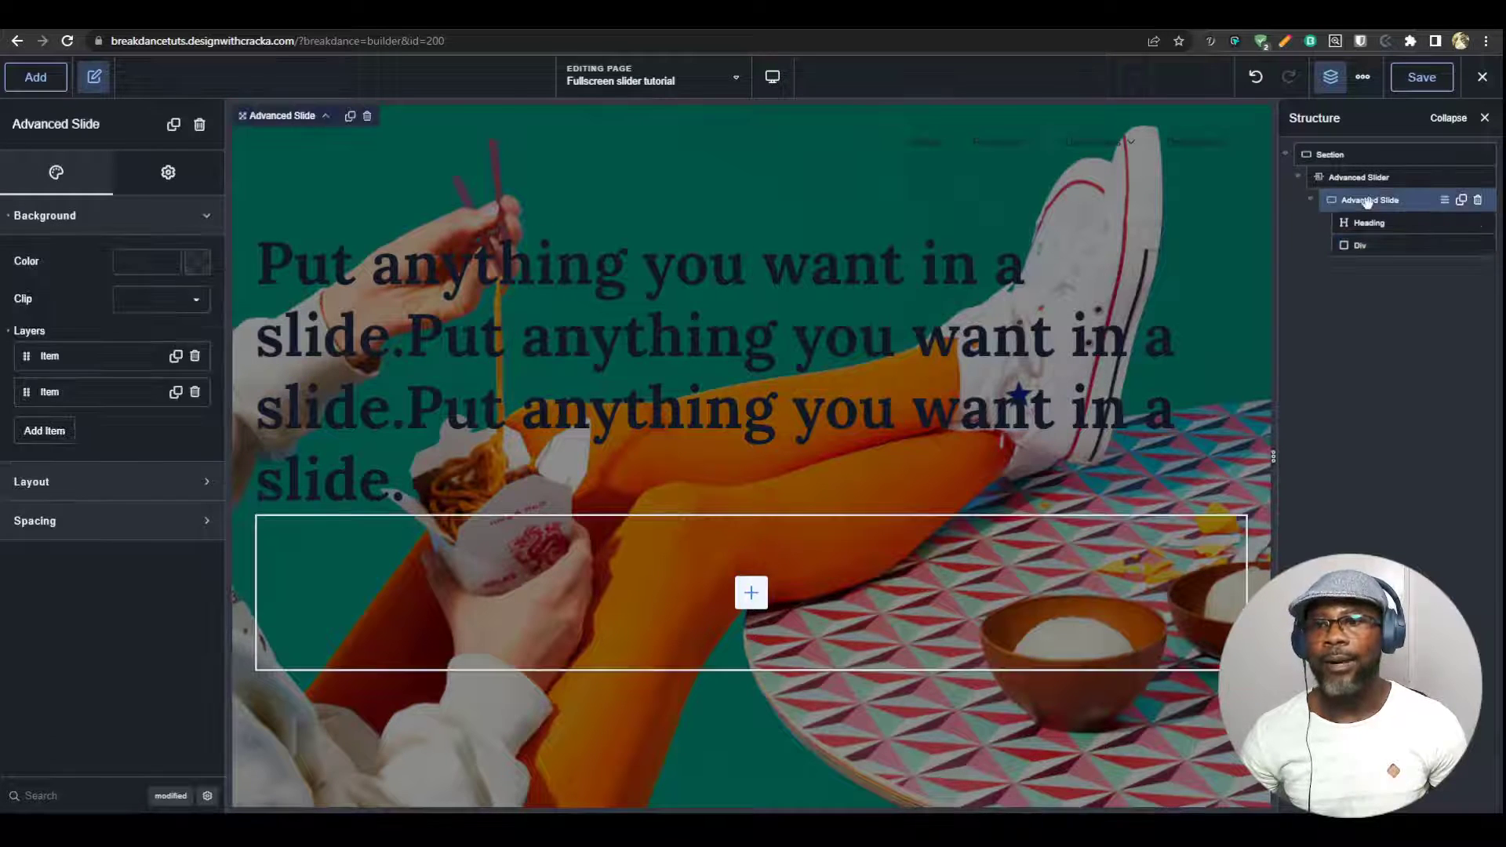
click(1362, 245)
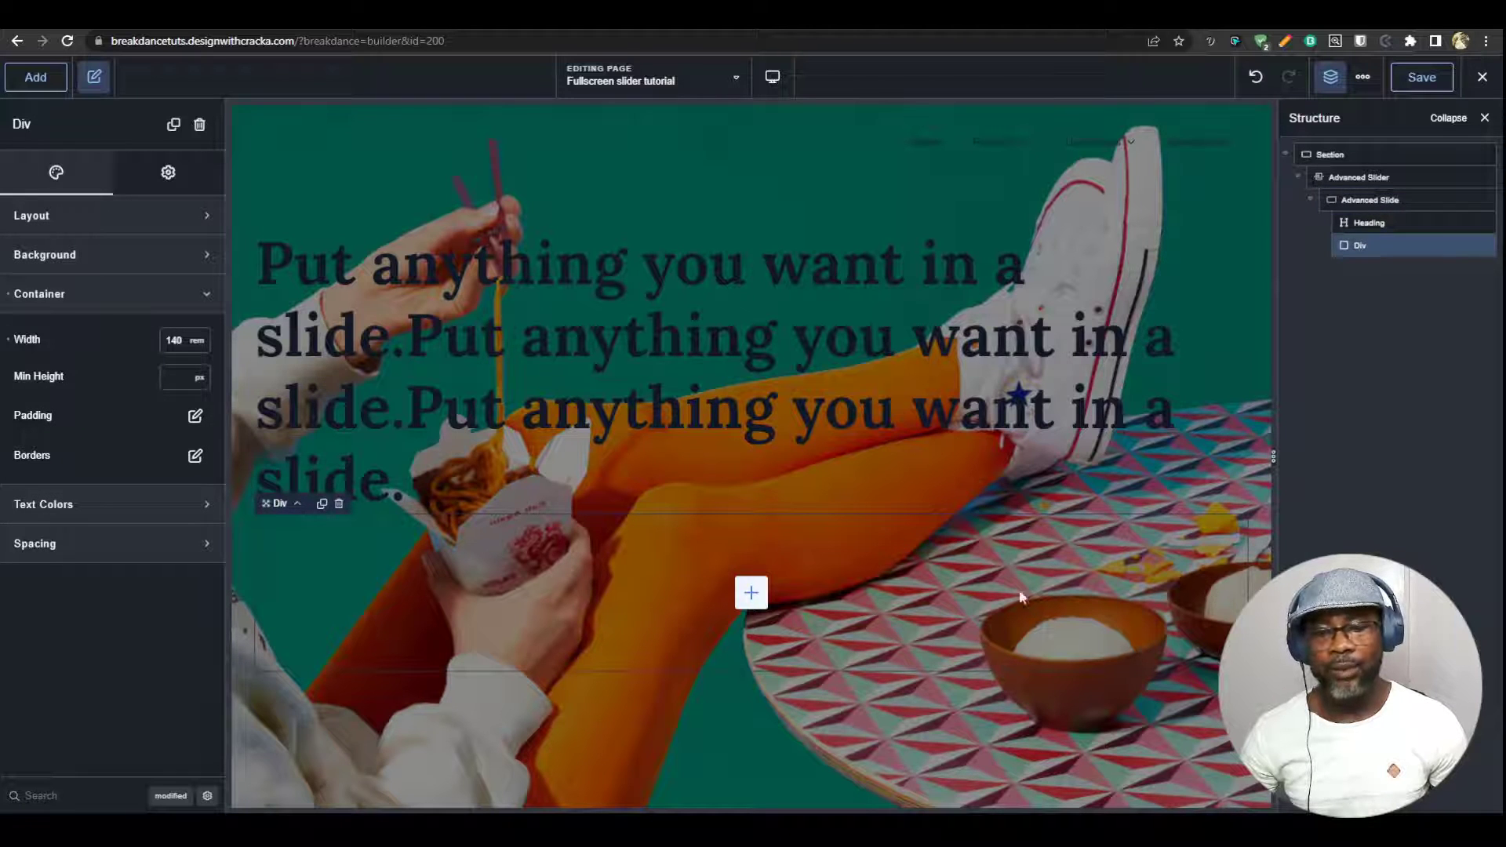
click(1373, 200)
drag(1370, 223, 1384, 251)
Set the Advanced Slide's horizontal child alignment to Center and save the page
click(1373, 202)
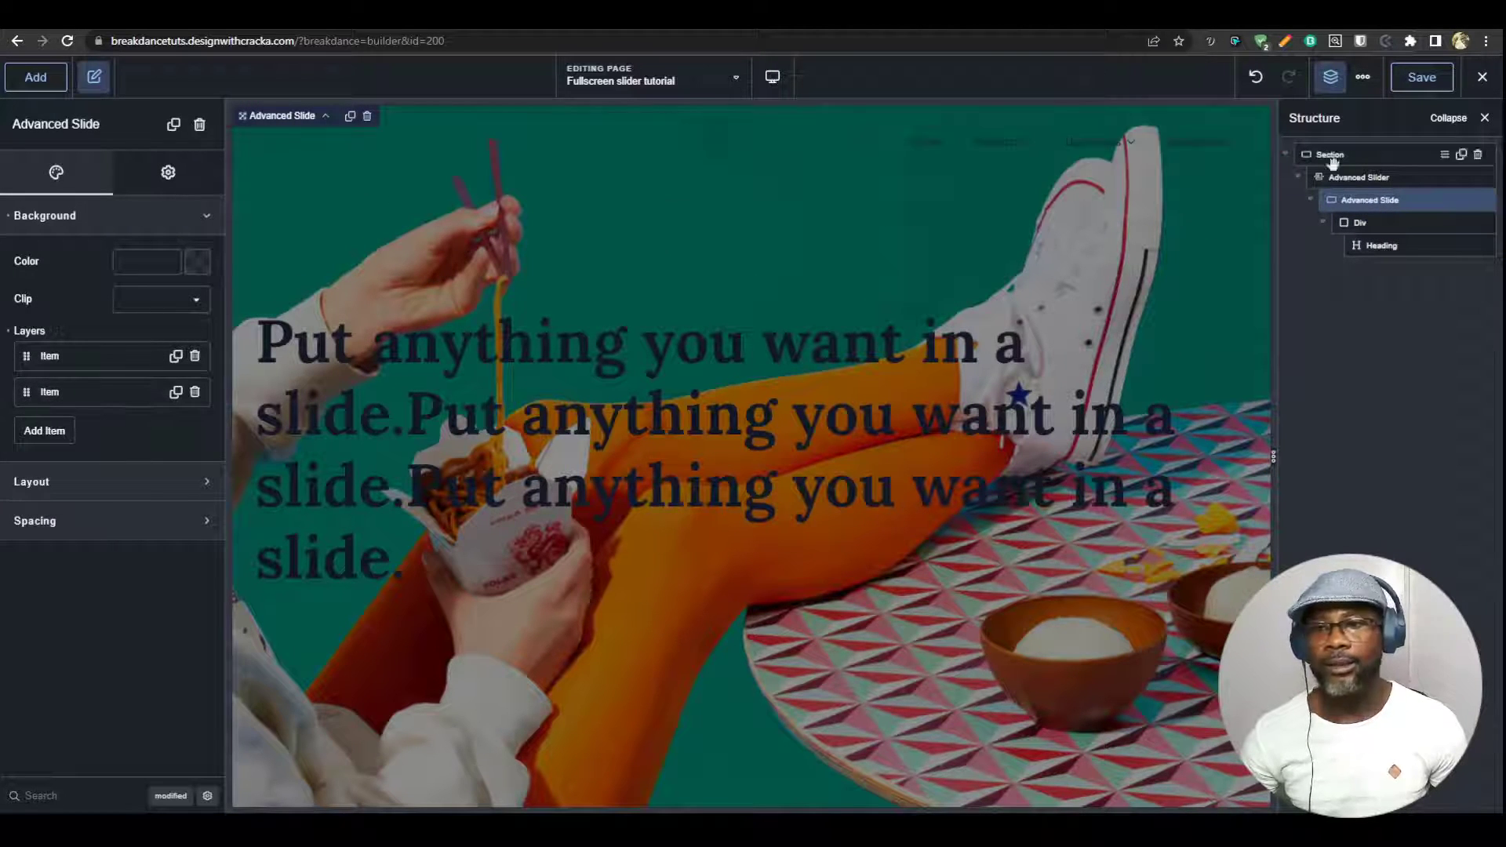
click(114, 492)
click(121, 590)
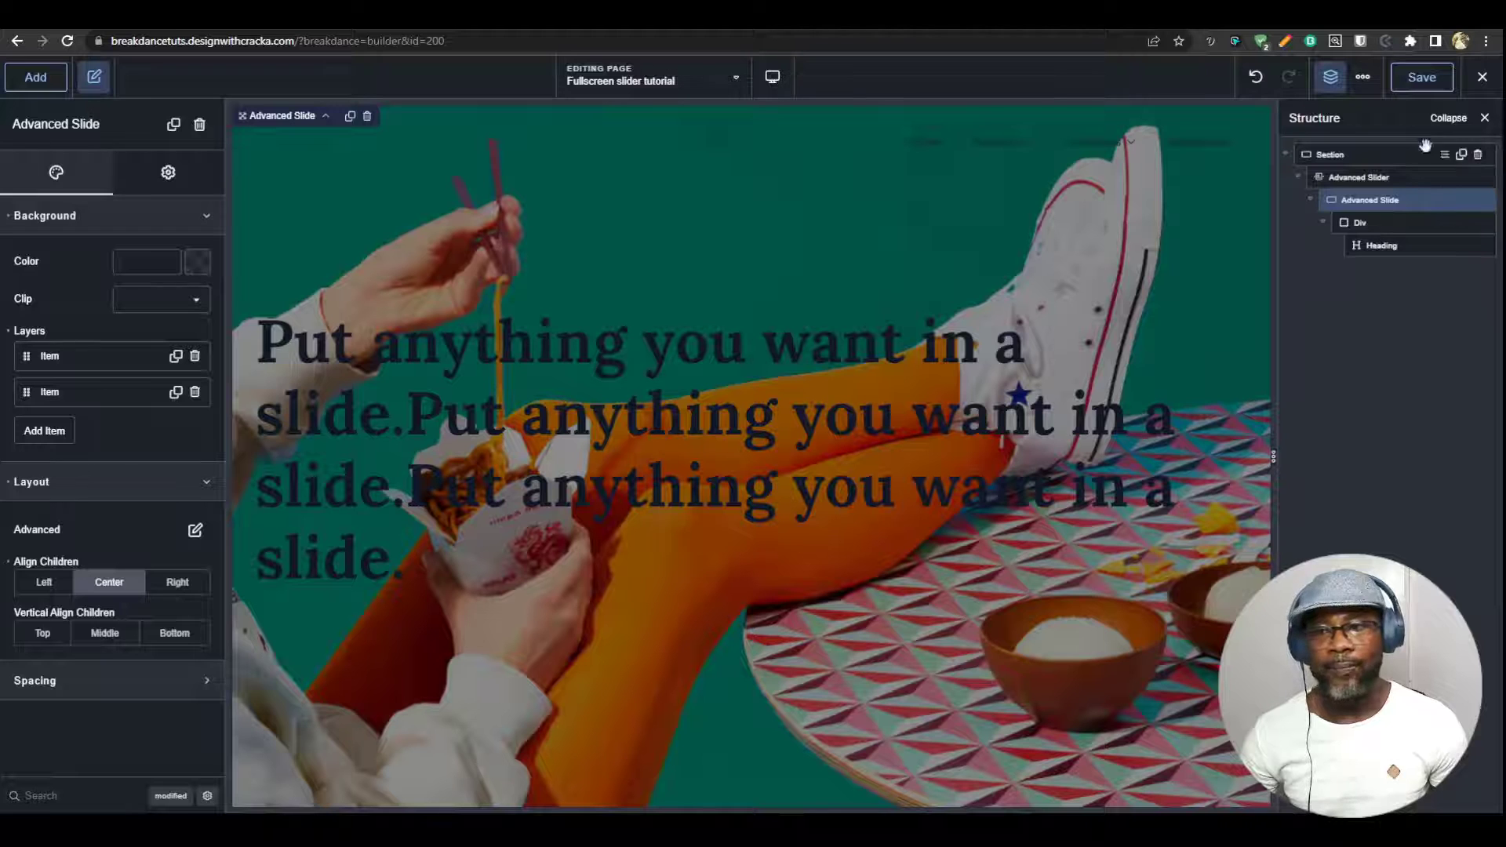
click(1422, 77)
click(1482, 77)
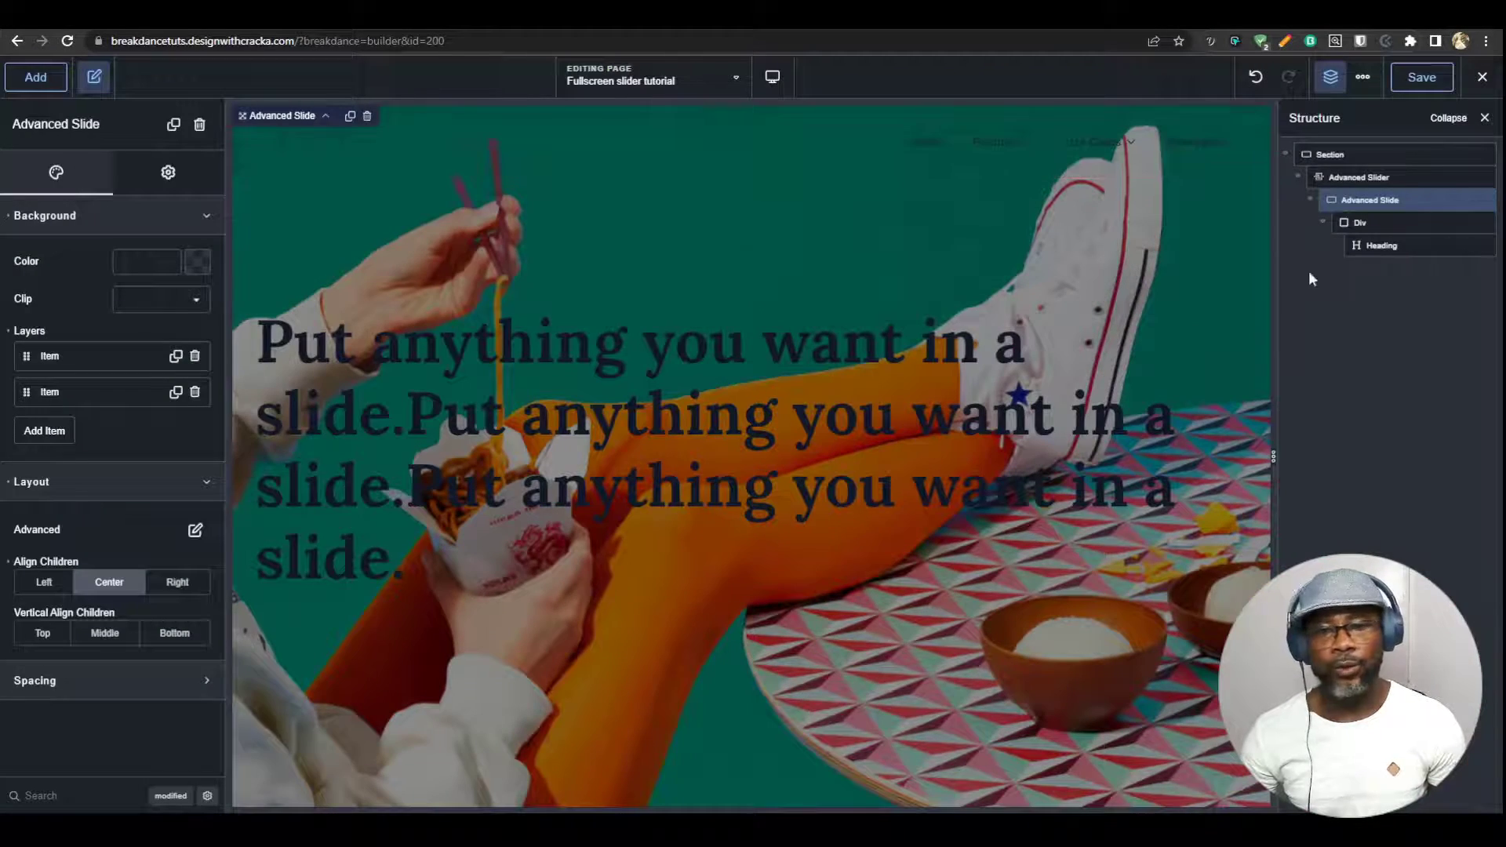
Add a Text element and a Button below the heading inside the Div
click(1361, 223)
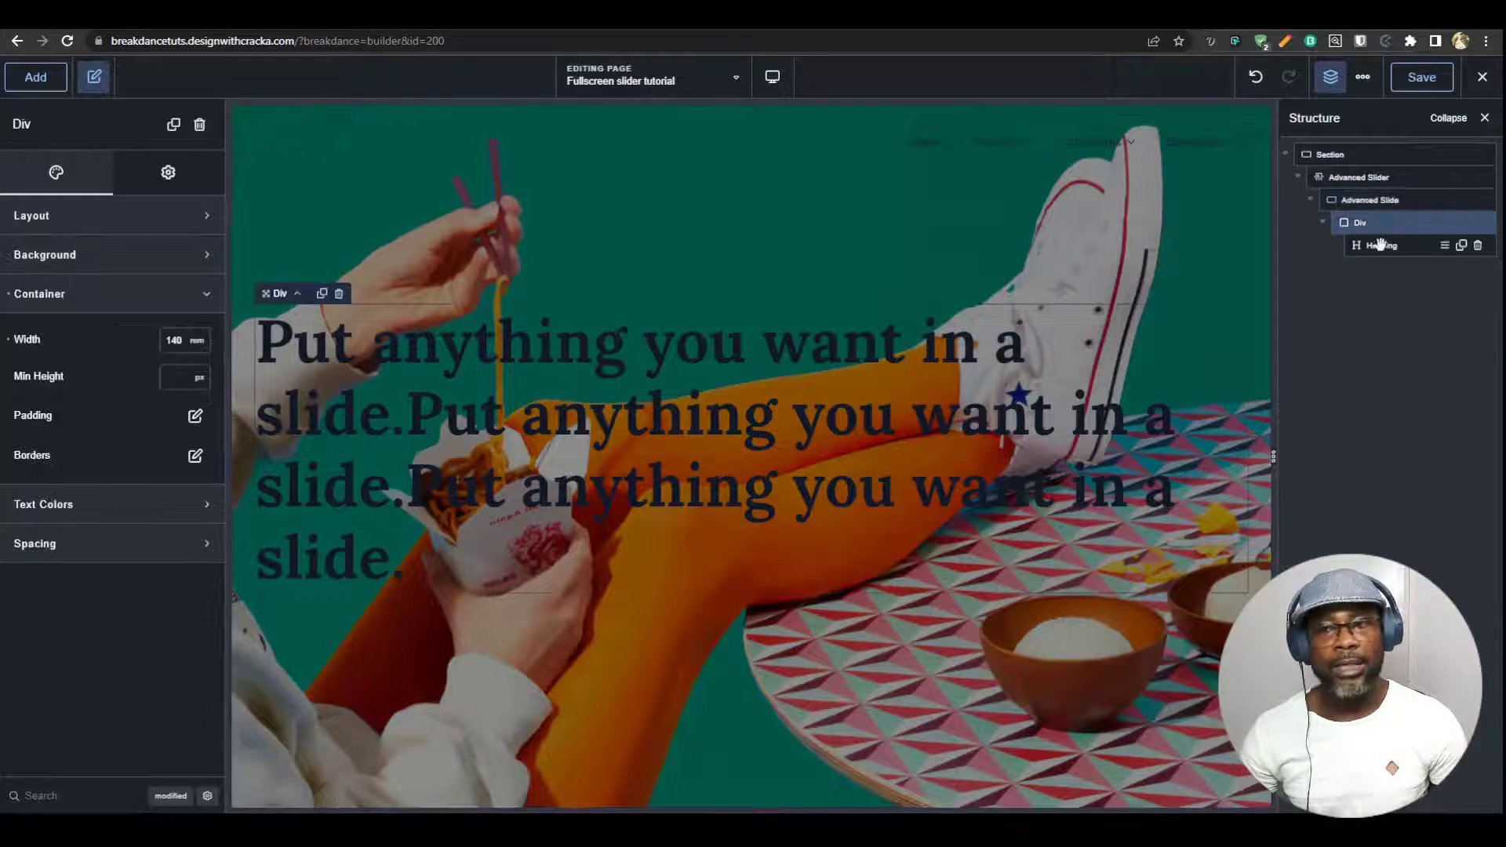
click(1381, 246)
click(43, 84)
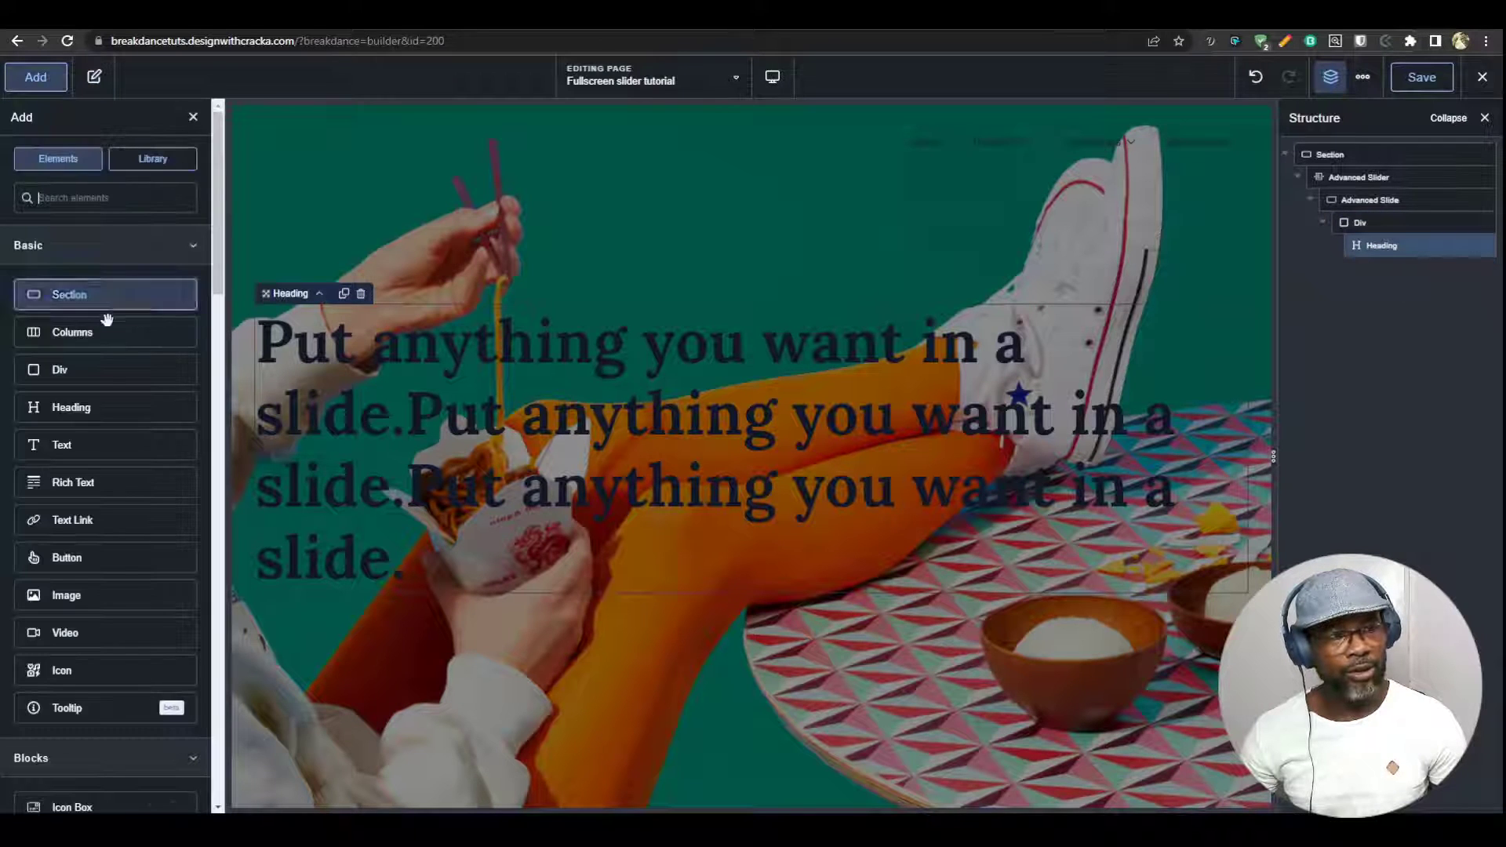
click(126, 444)
click(37, 77)
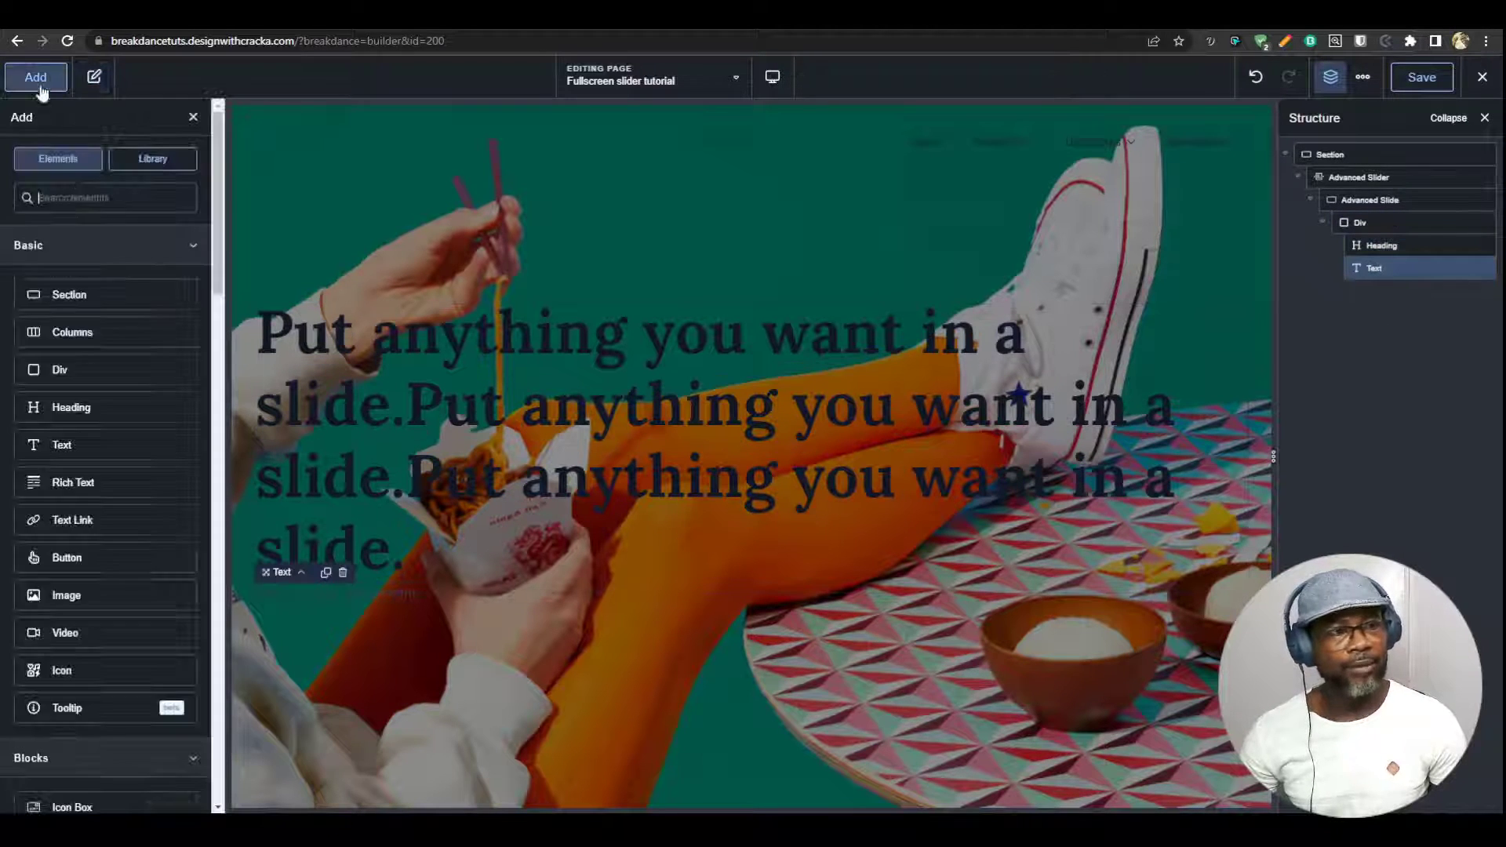
text(bu)
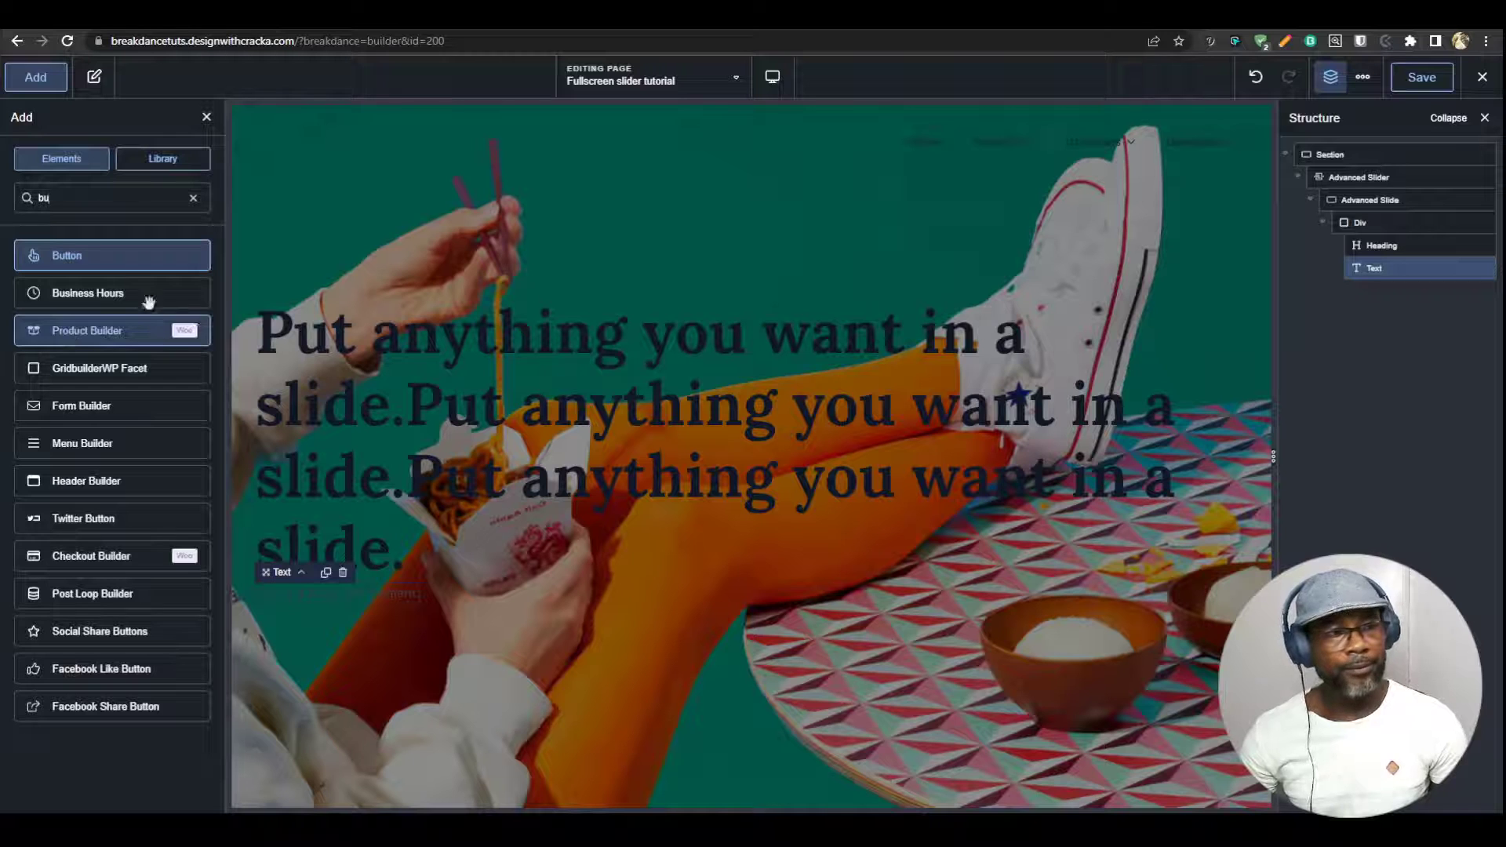
click(142, 258)
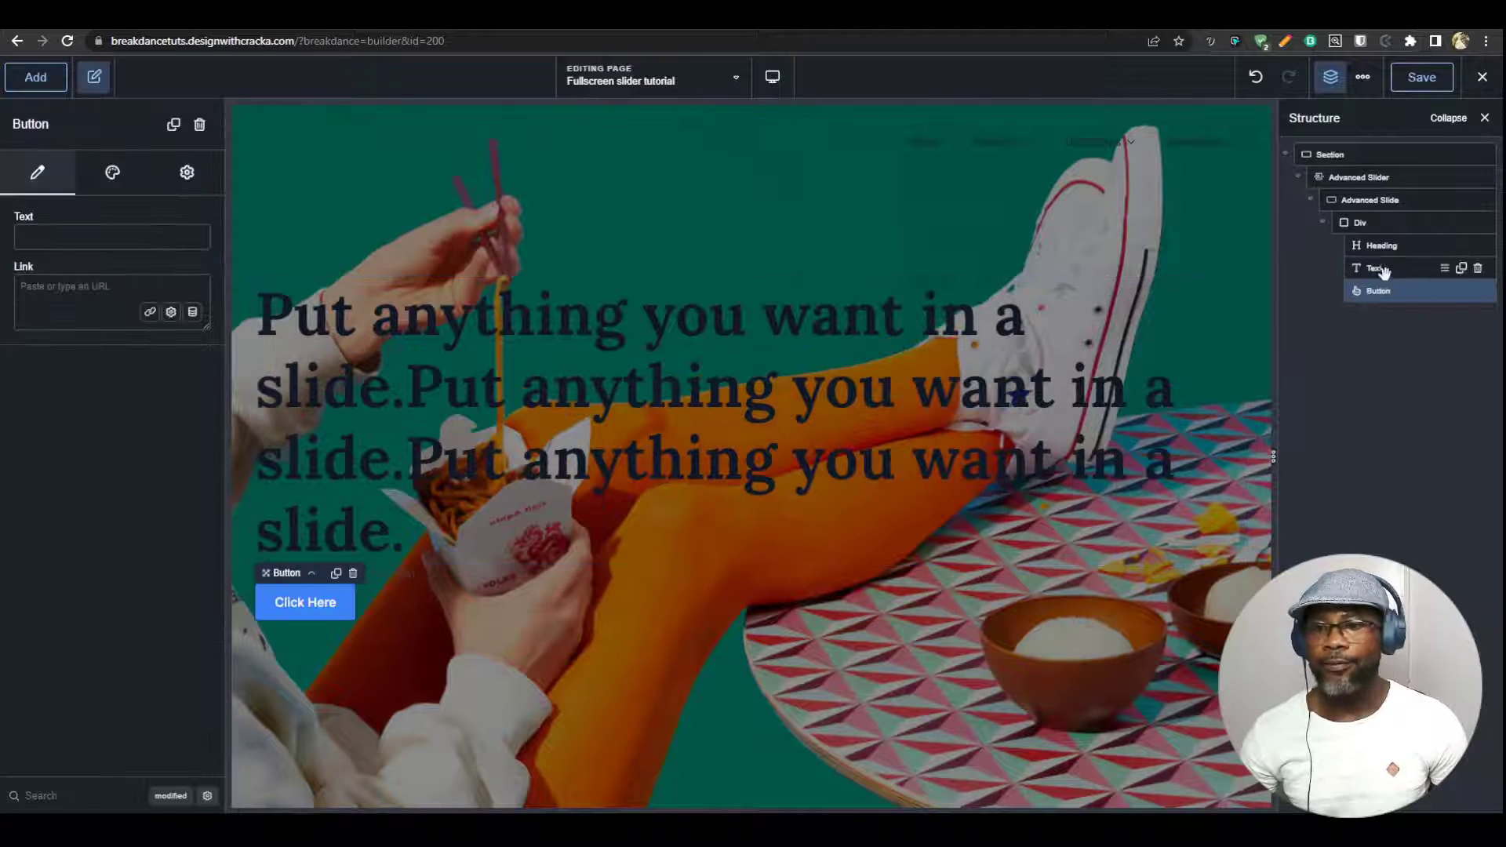
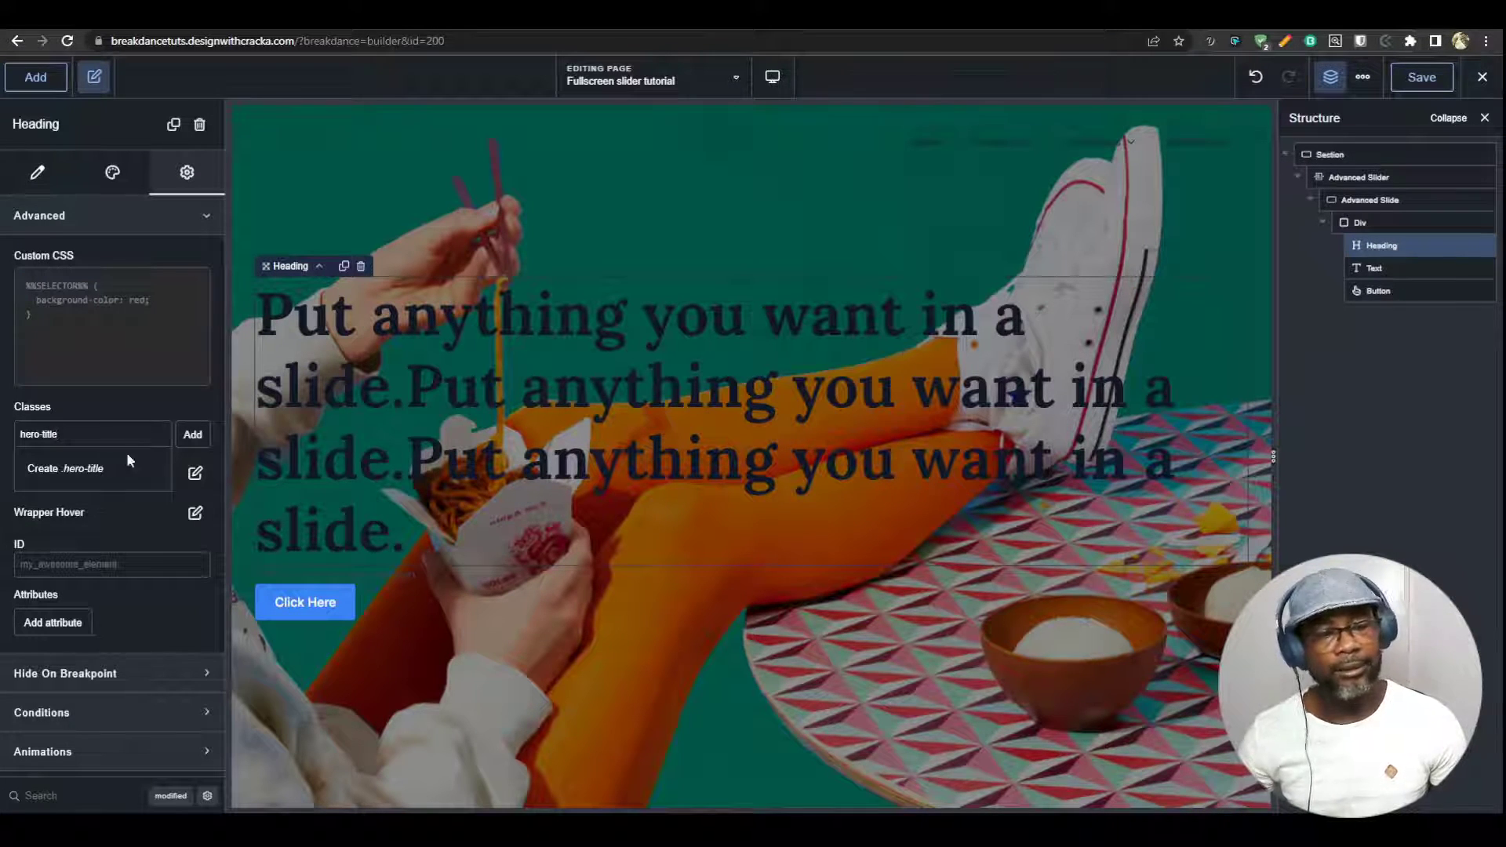
Create the hero-title class on the heading and set the class's typography color to white, #FFFFFFFF
click(88, 474)
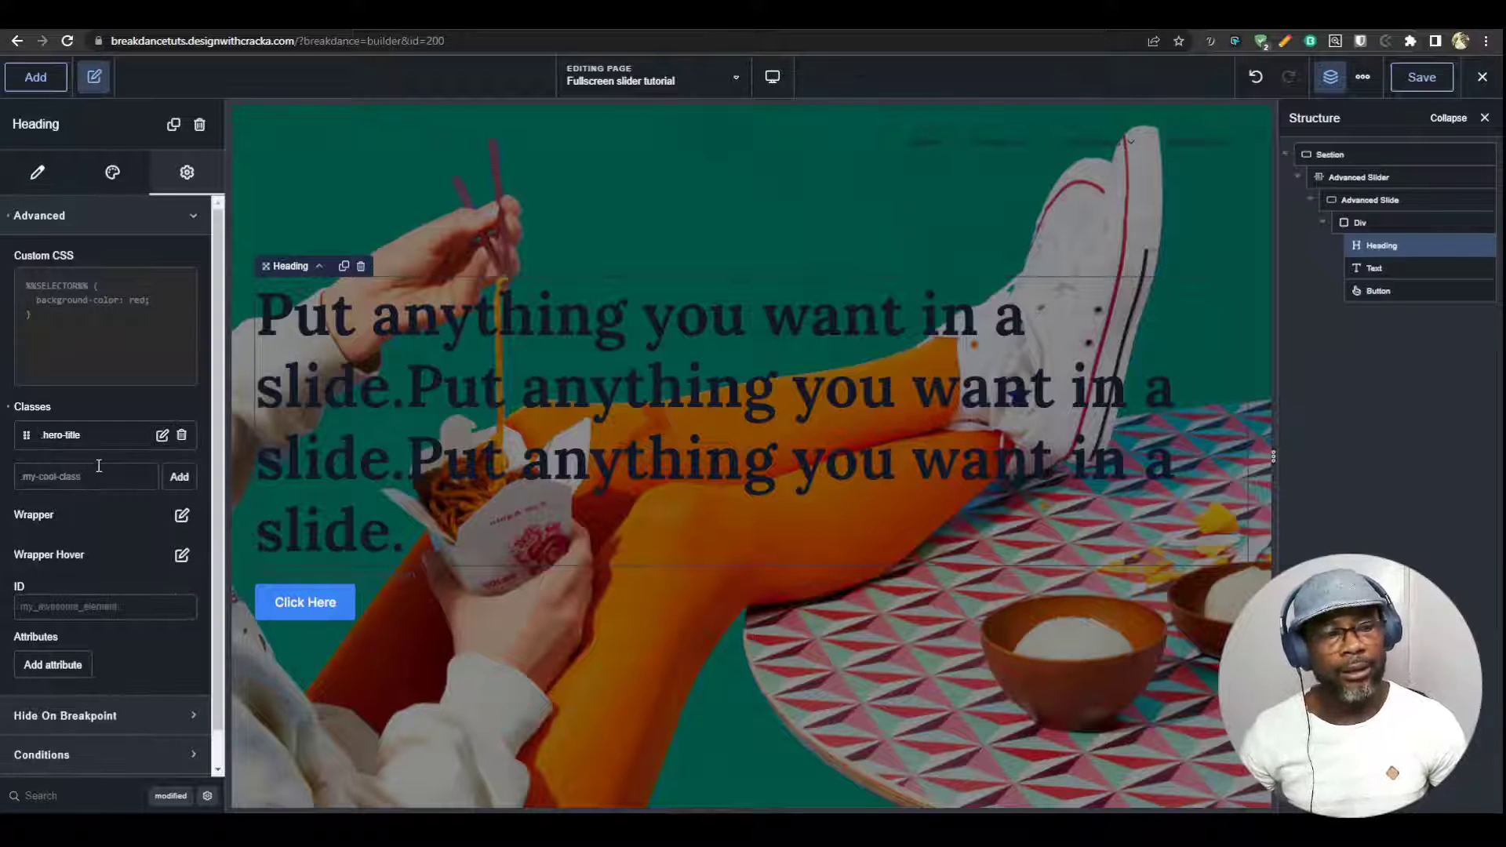
click(54, 436)
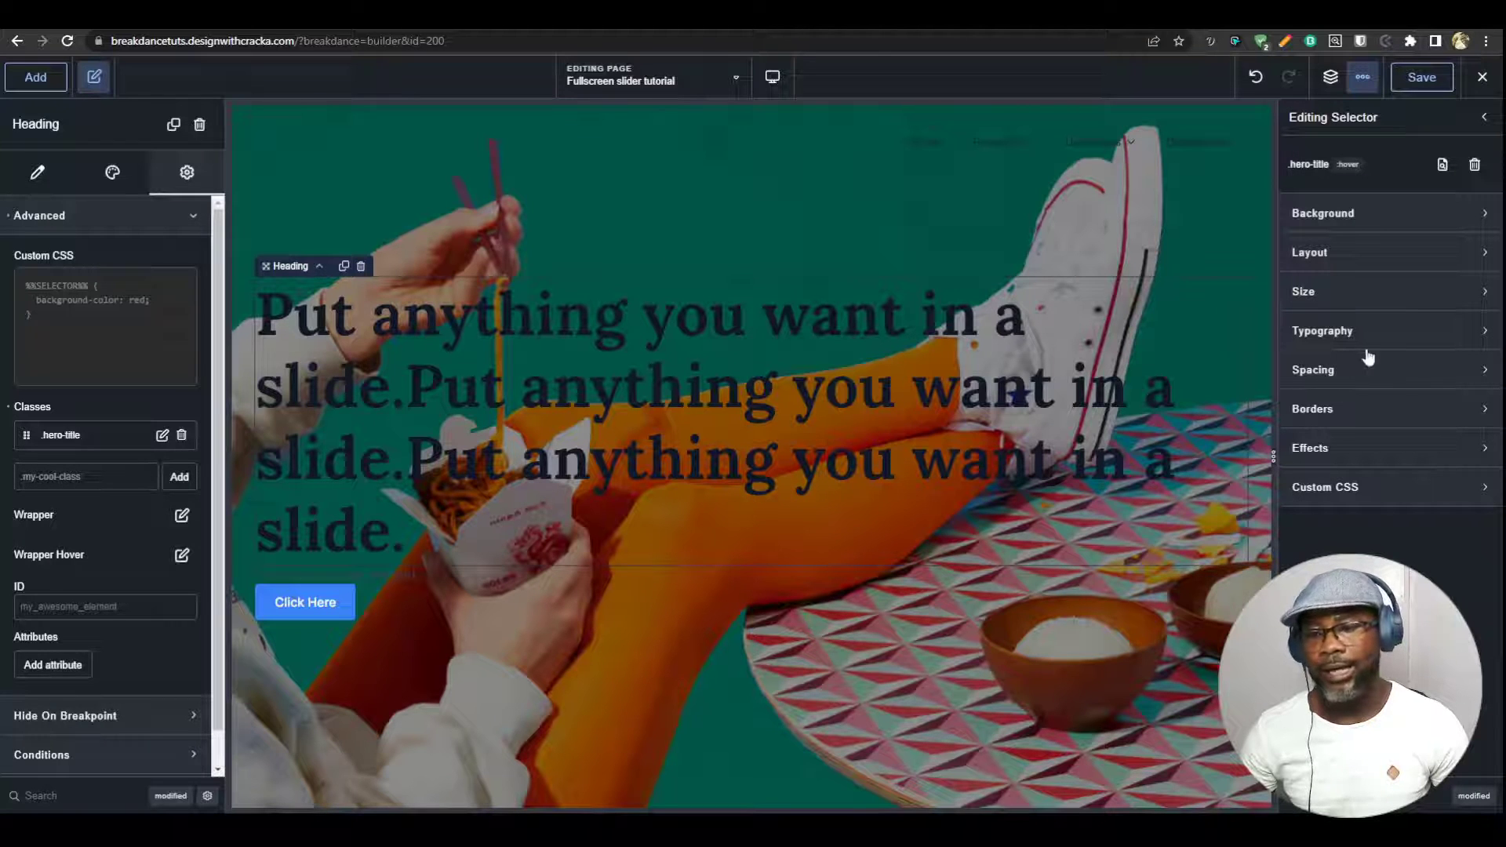
click(1350, 330)
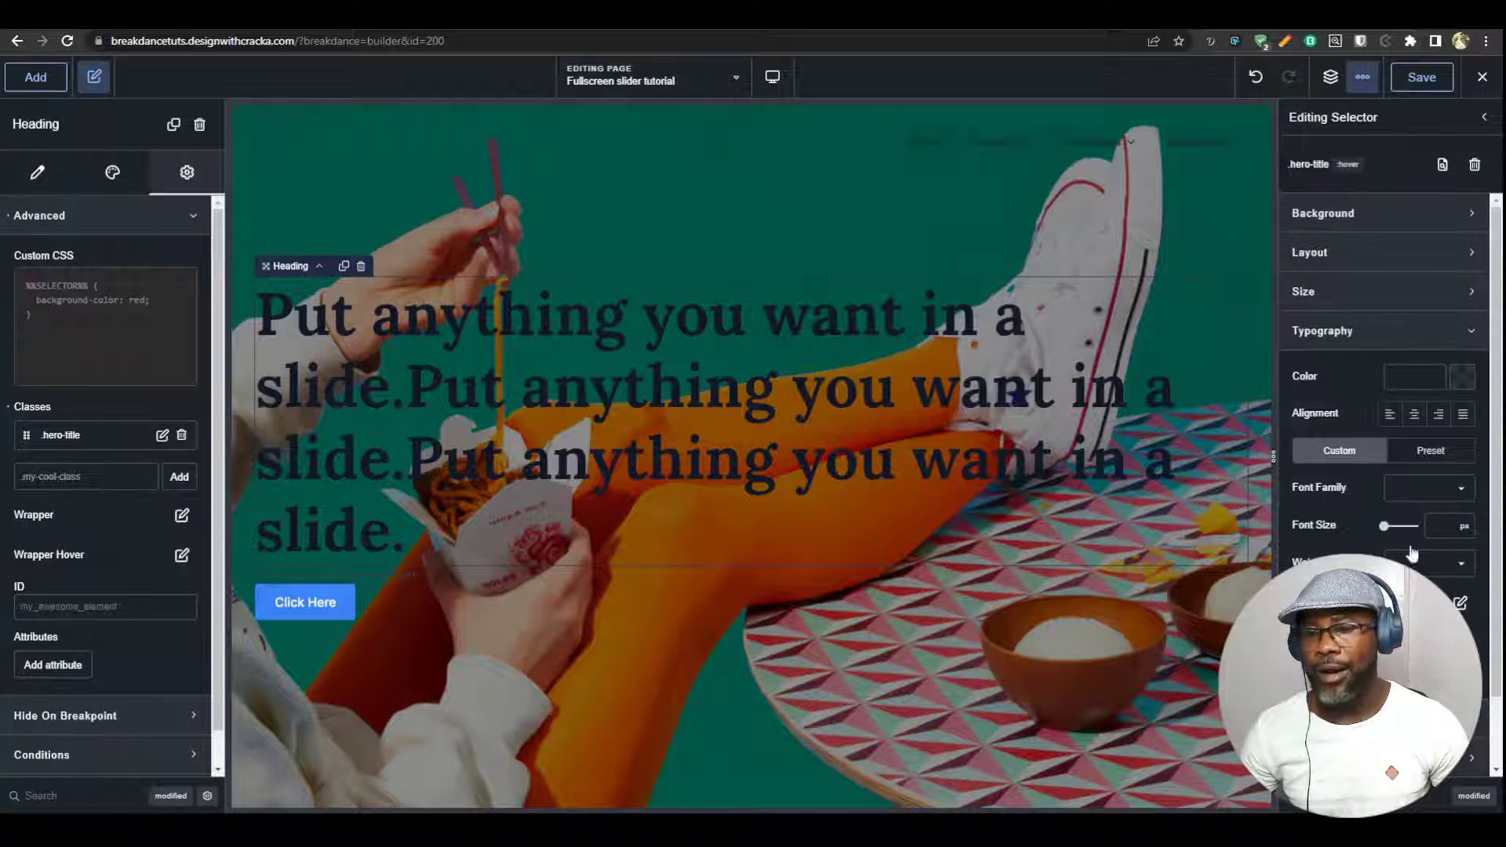
click(1463, 377)
click(1326, 448)
key(ctrl+z)
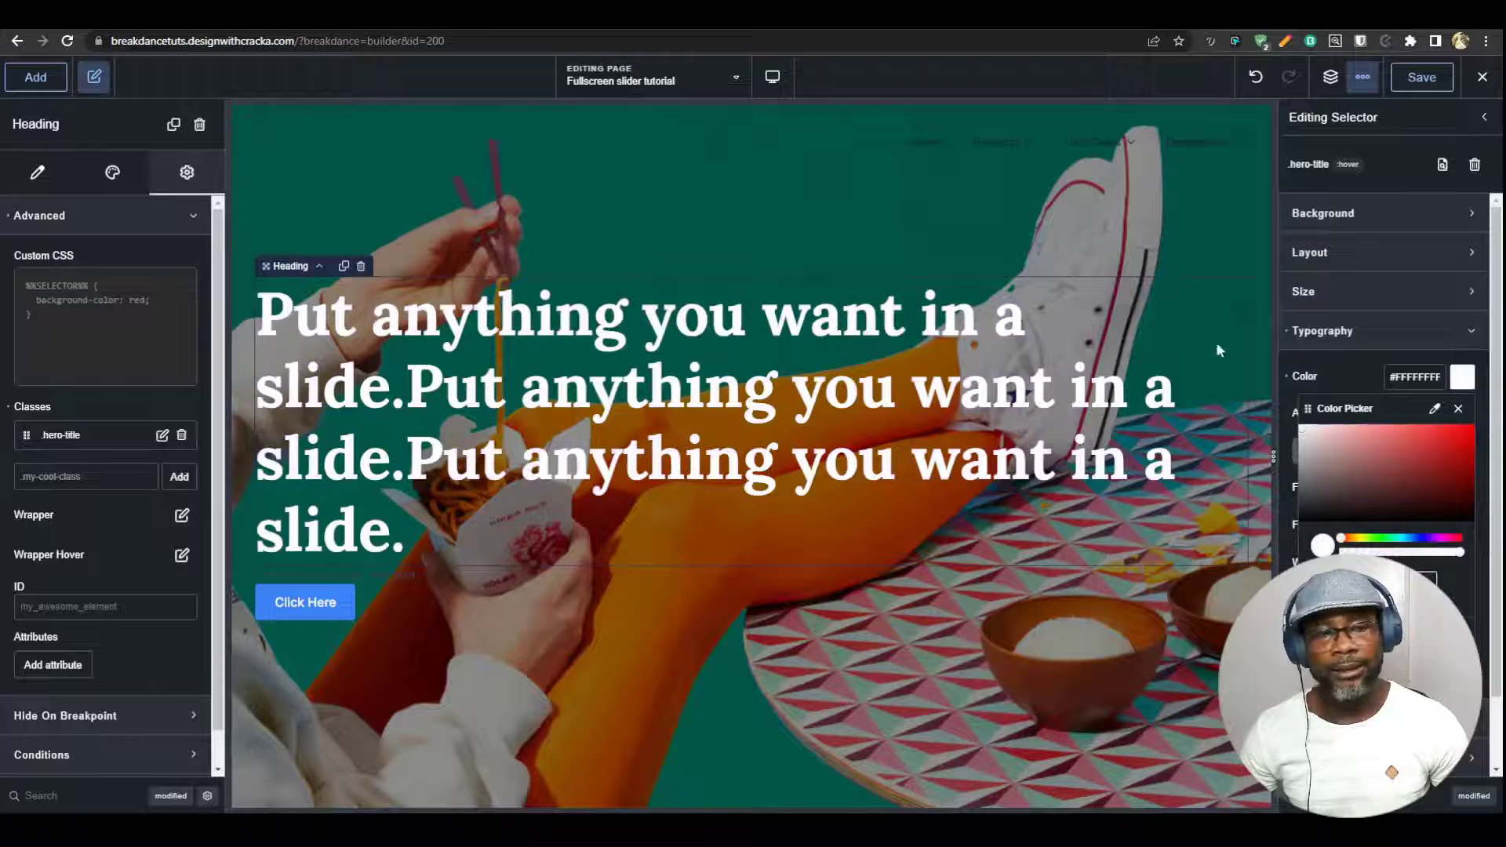
click(1361, 376)
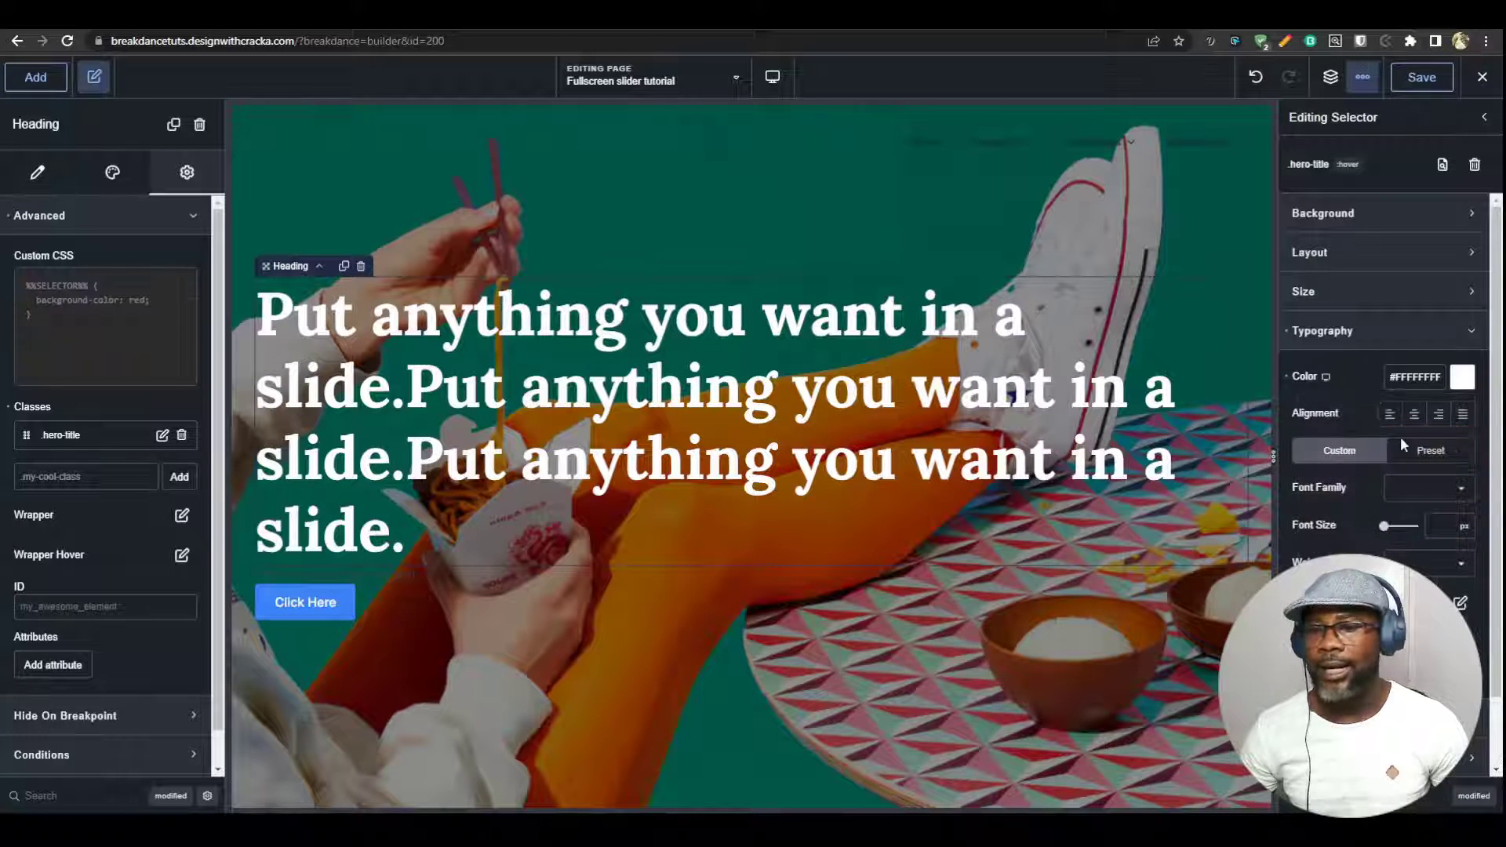
Set the font family of the hero-title class to Poppins
click(1423, 488)
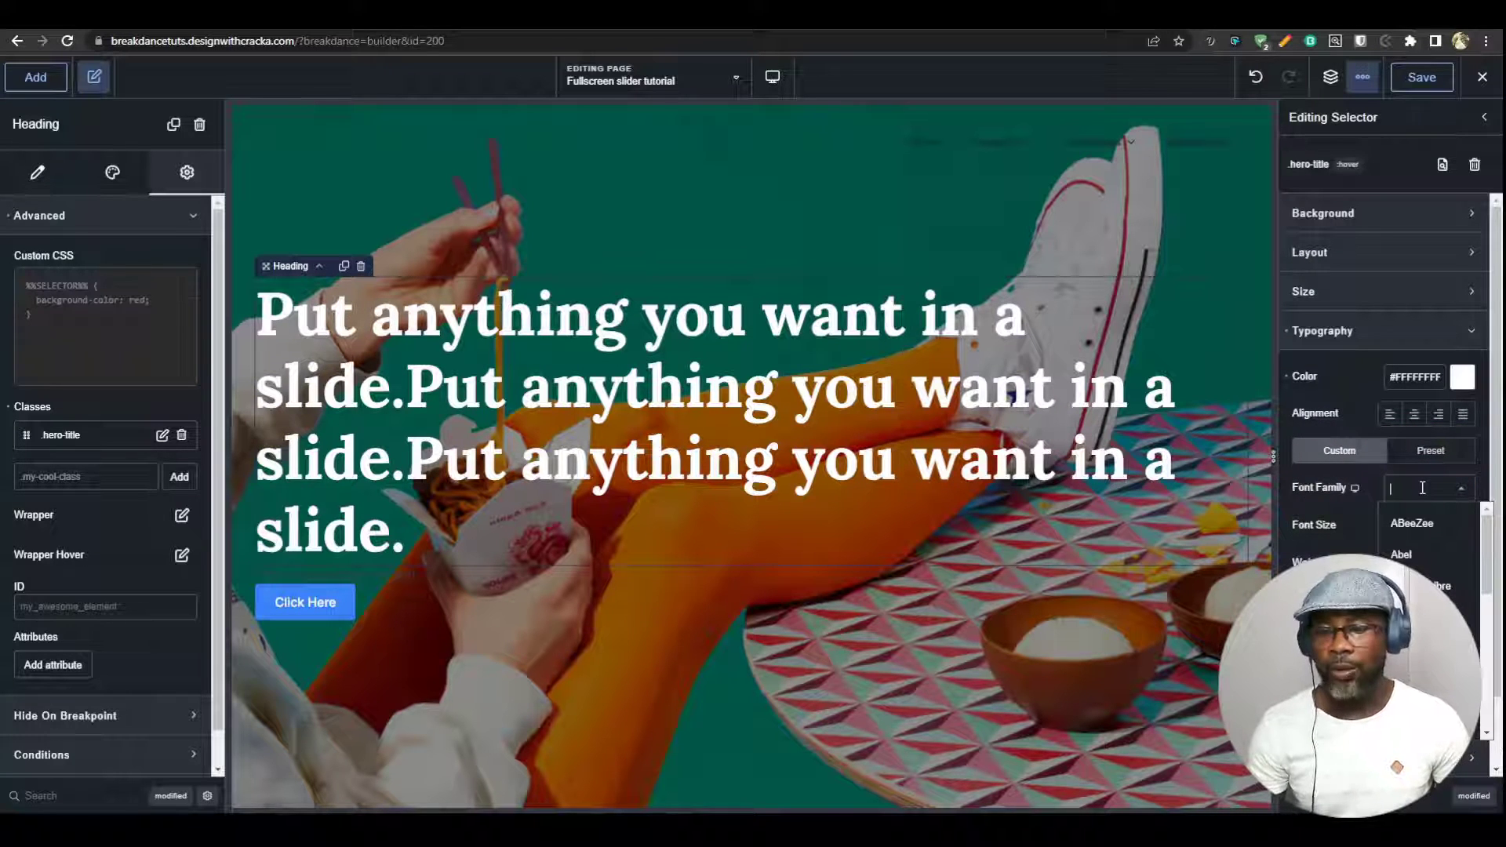
text(po)
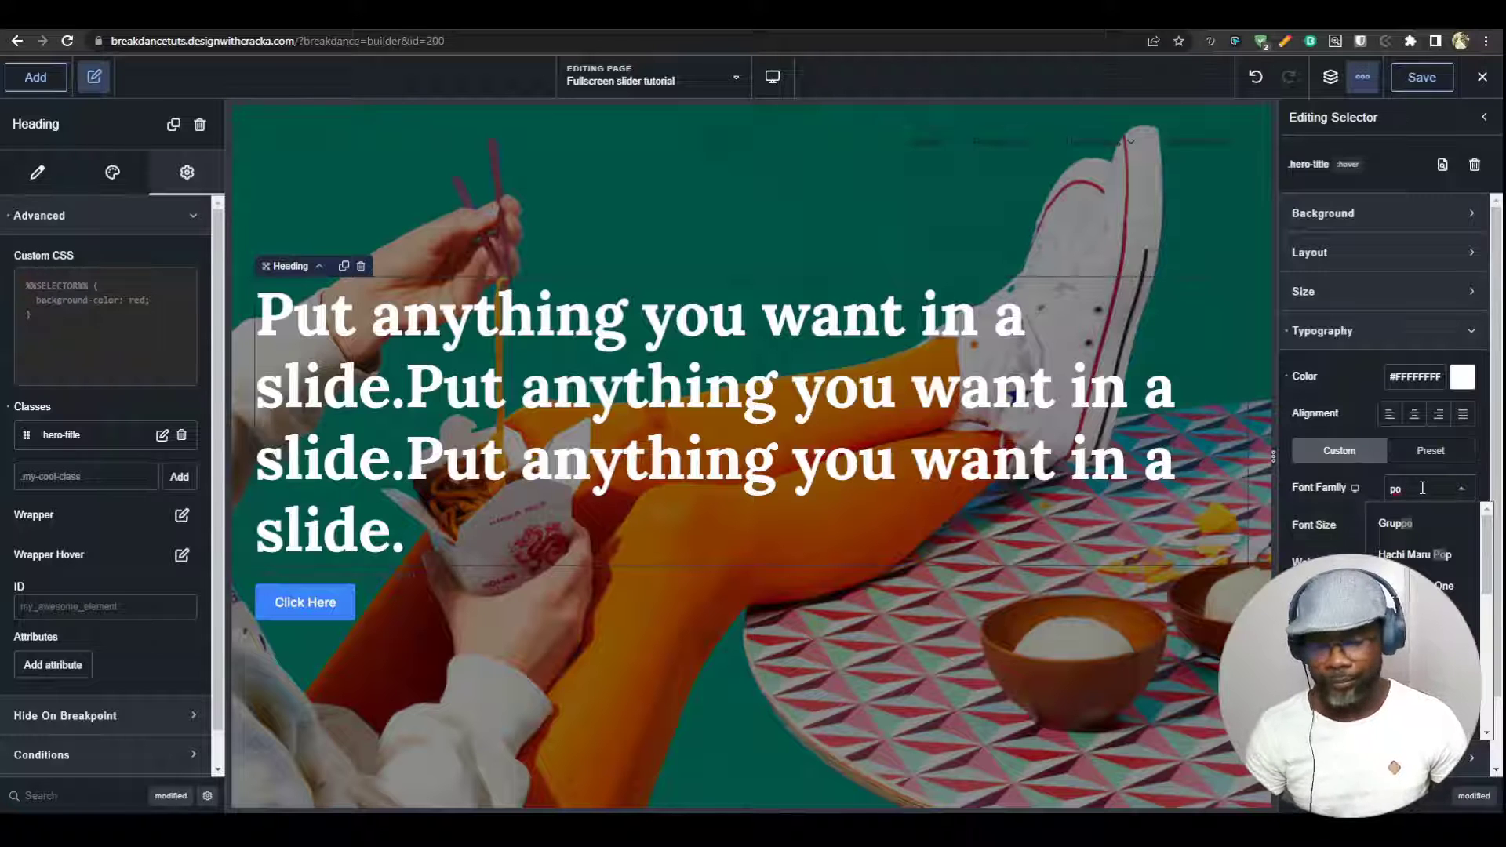
click(1412, 617)
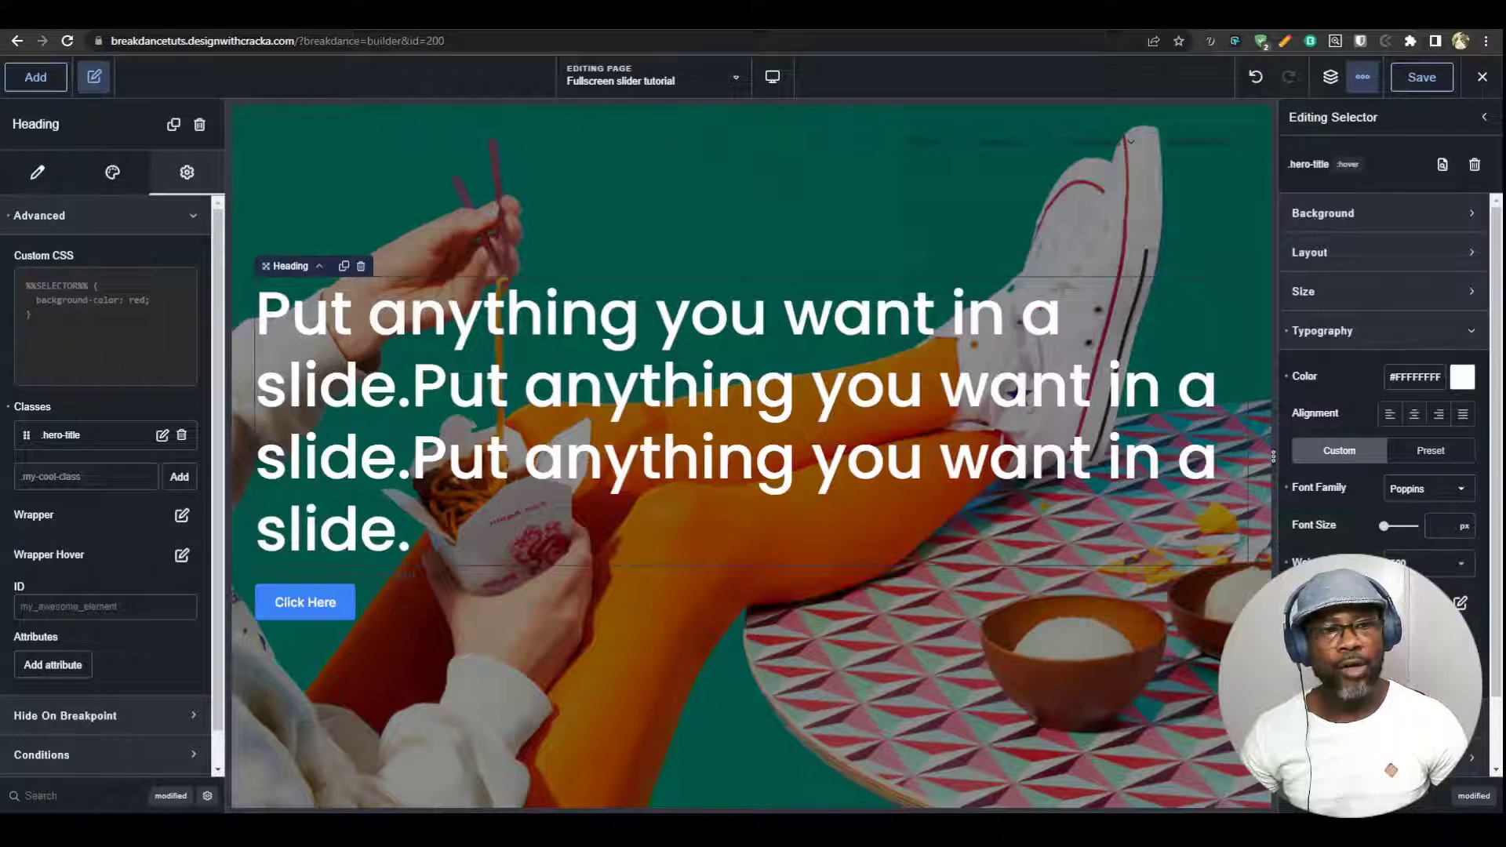
Switch to the Fluid-responsive font-size calculator and copy the generated min-max font-size expression for the 5 to 9 rem range, excluding the property name
key(ctrl+Tab)
scroll(753, 431, up, 5)
scroll(588, 445, up, 2)
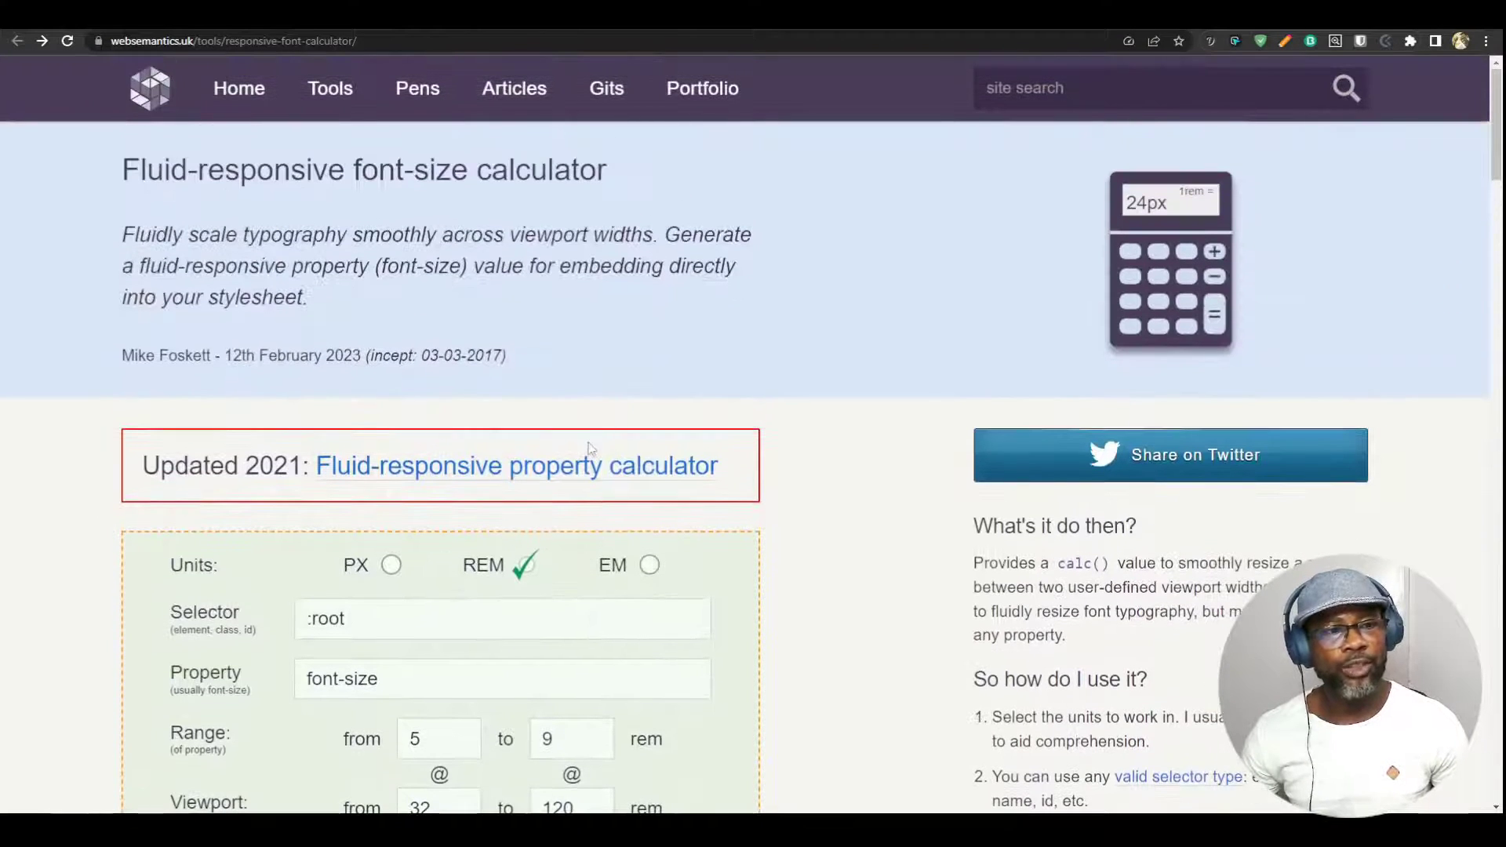
scroll(671, 358, down, 5)
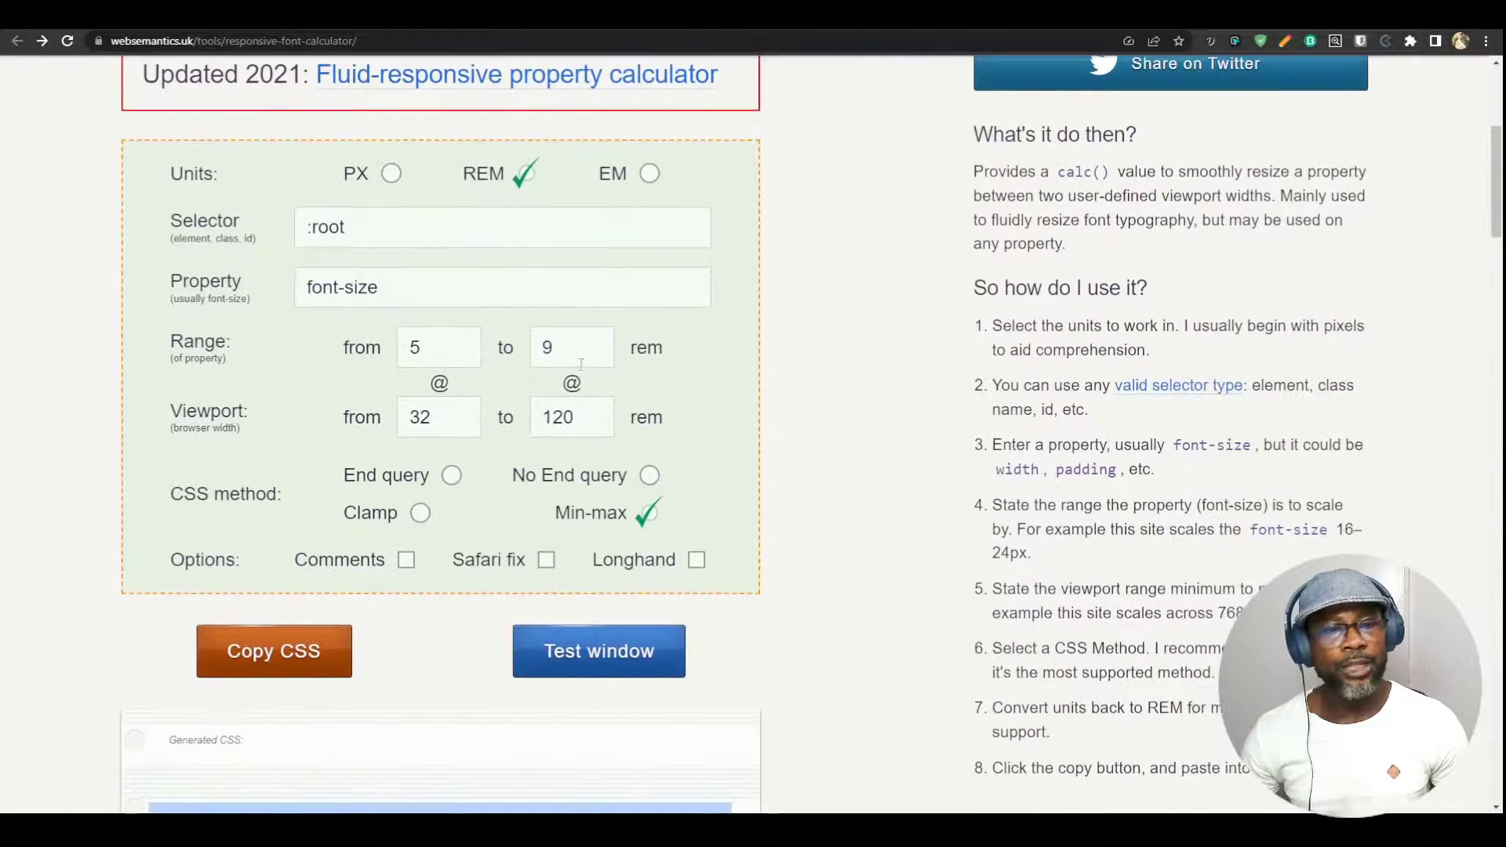
click(553, 353)
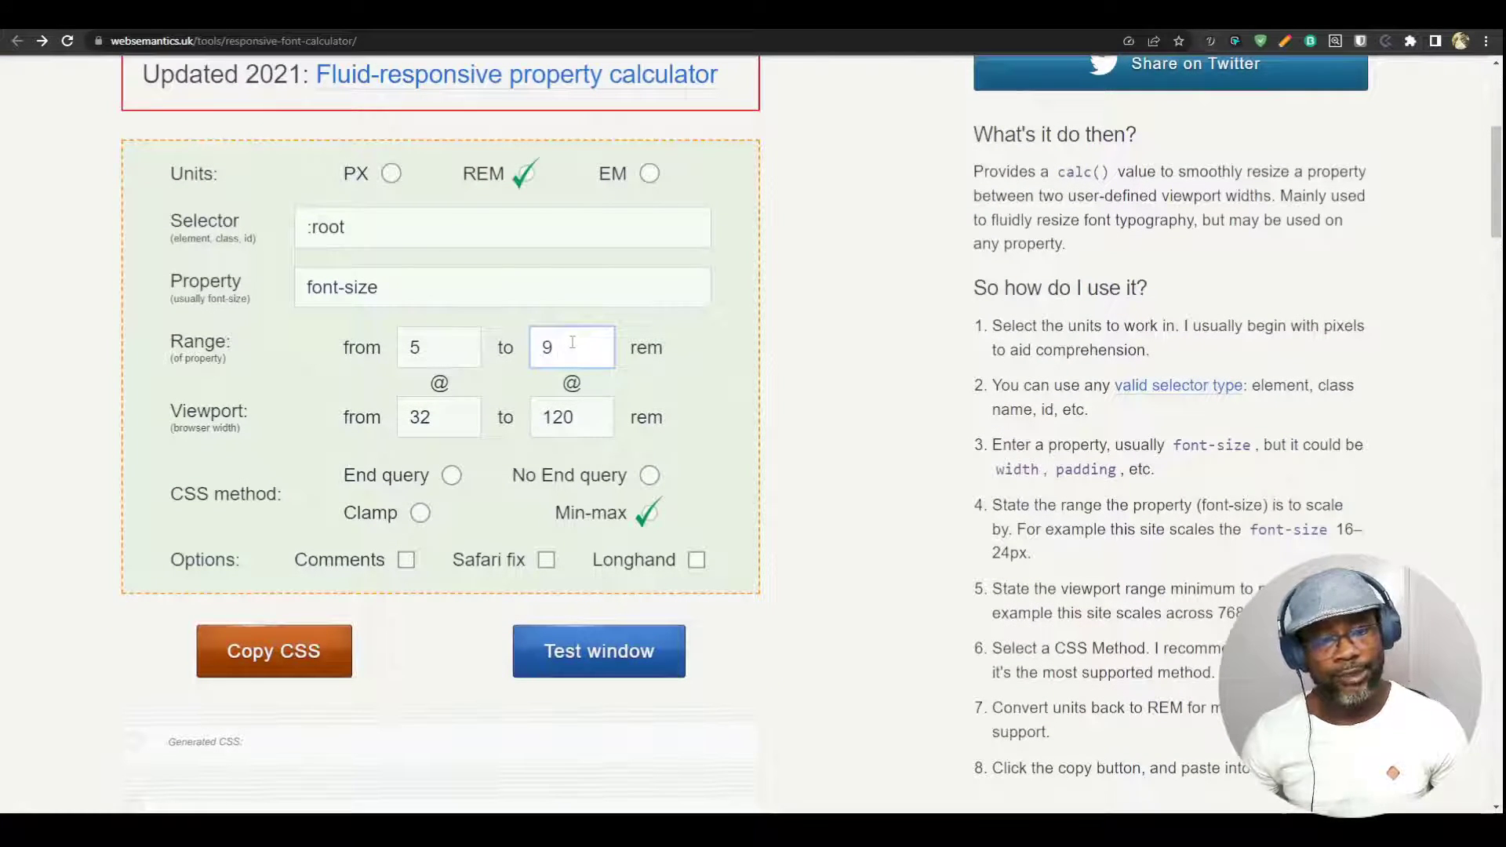
click(433, 353)
scroll(291, 512, down, 4)
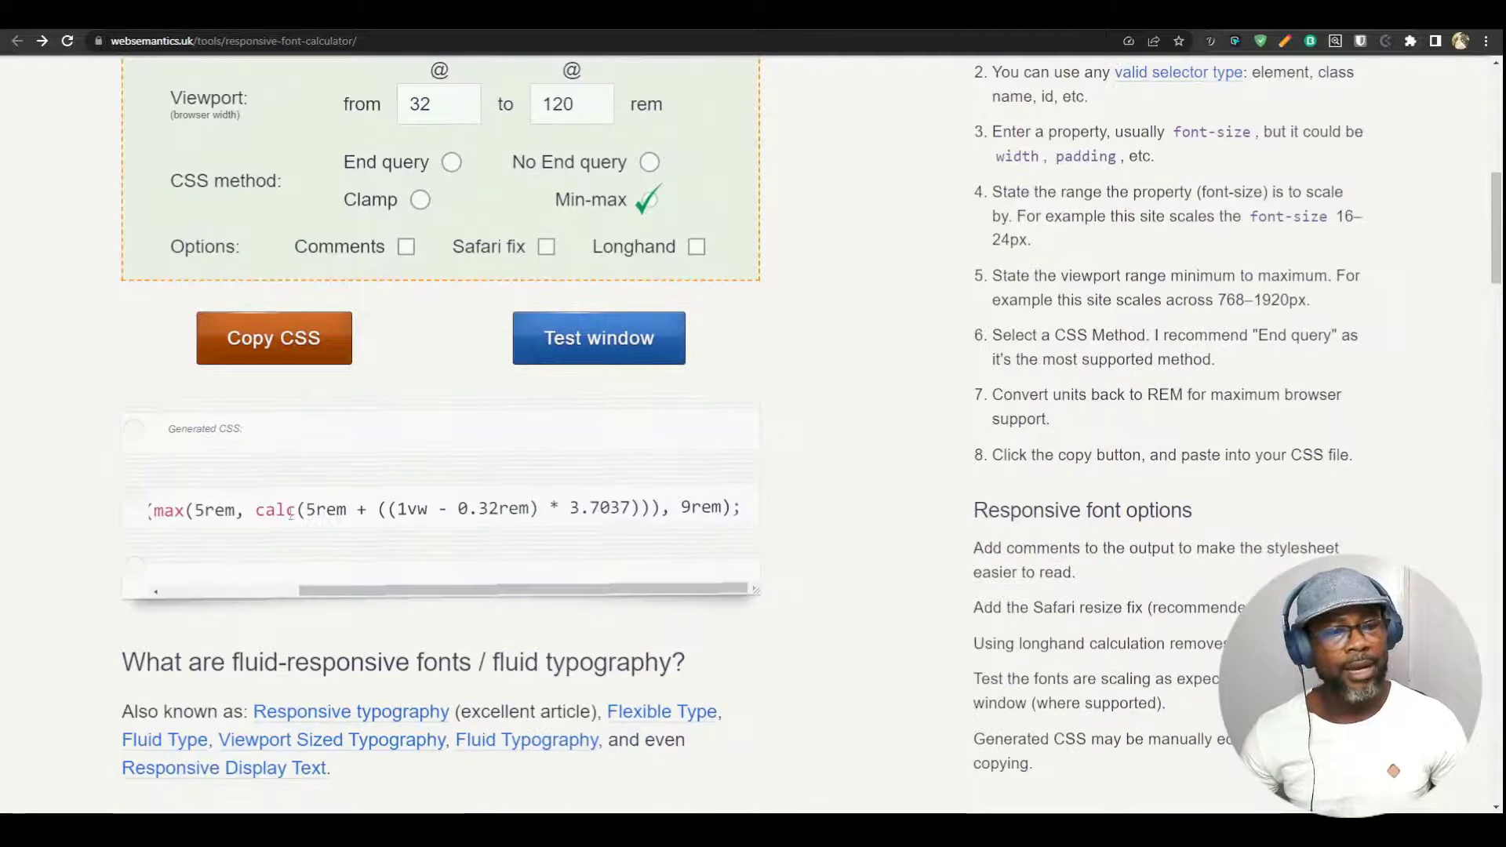
drag(393, 588, 294, 588)
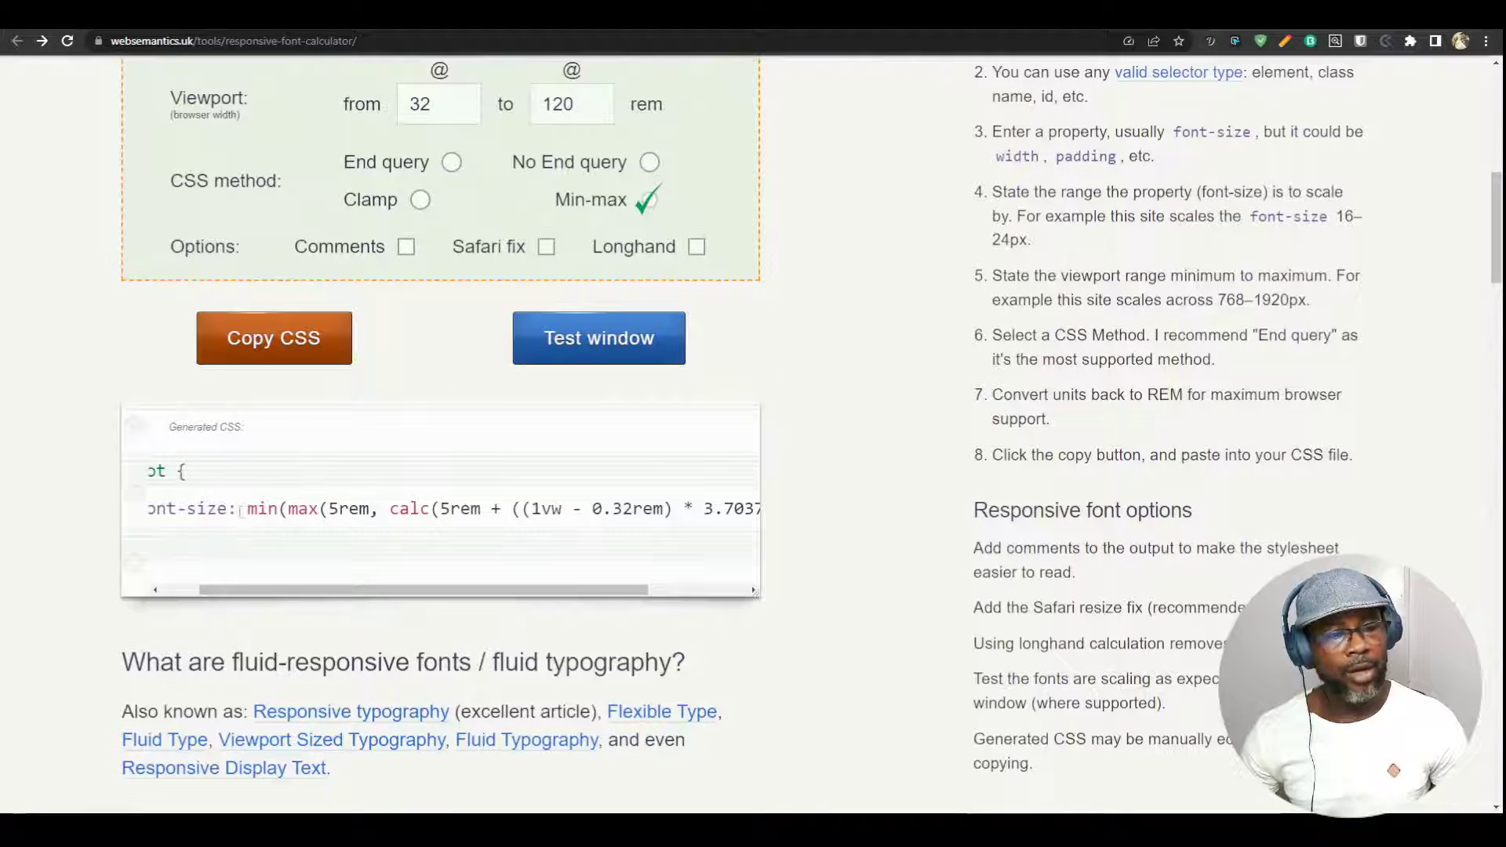
drag(243, 512, 780, 518)
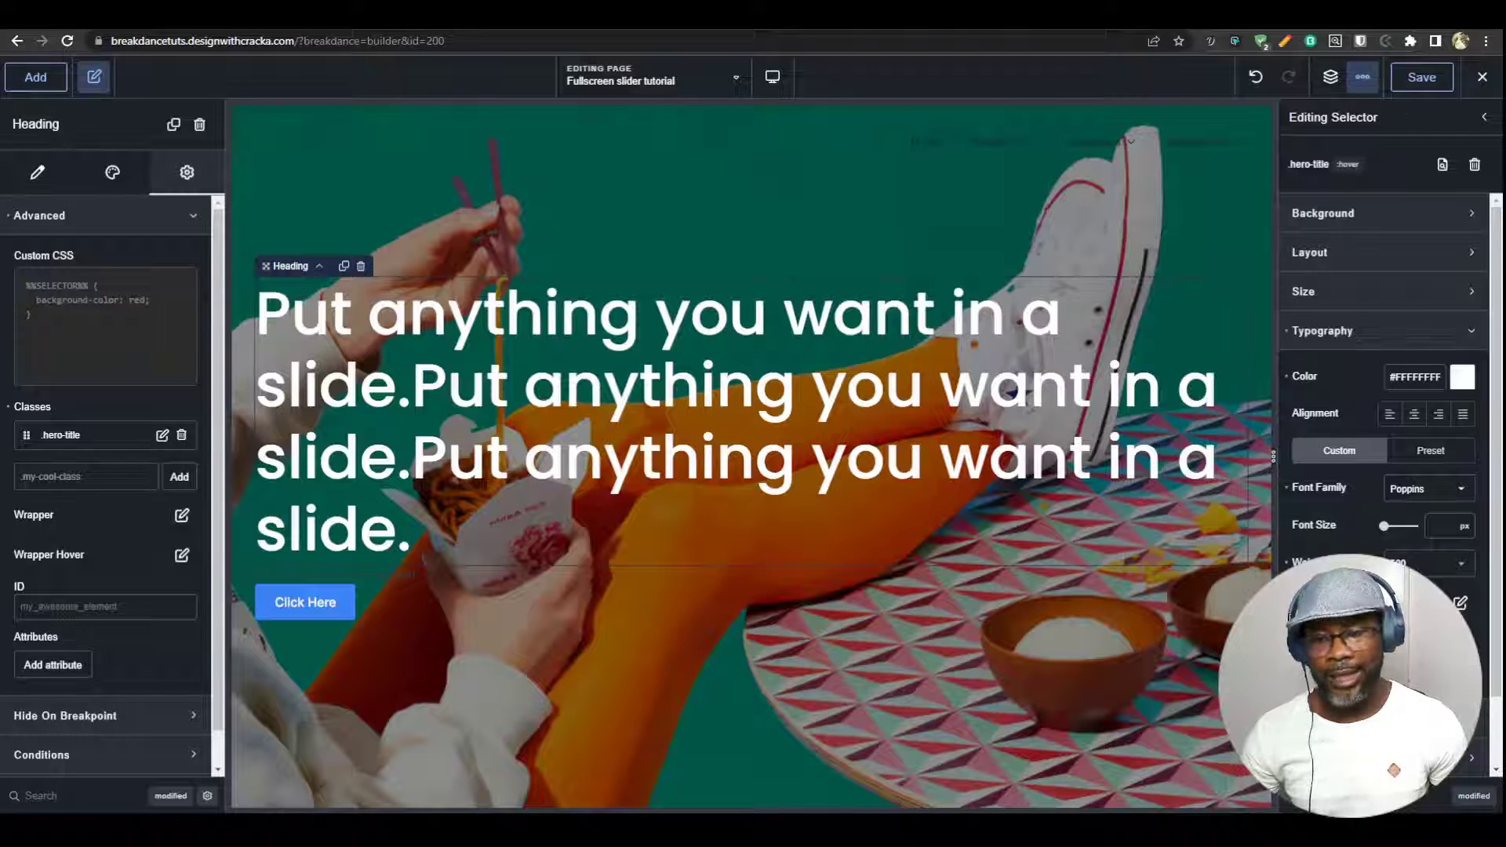
Switch the font-size unit of the hero-title class to custom
click(1464, 532)
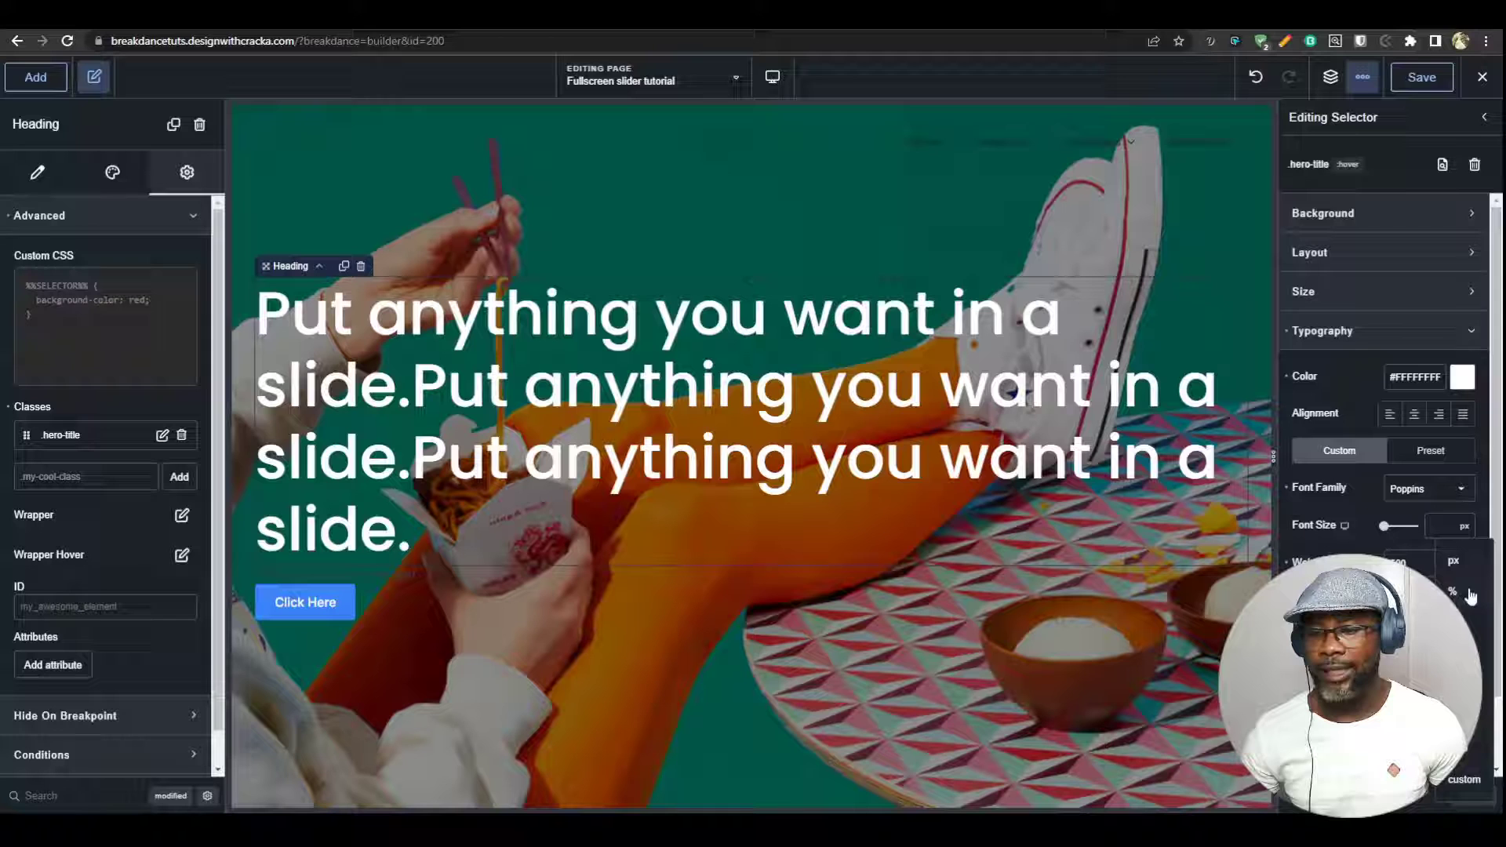
click(1462, 770)
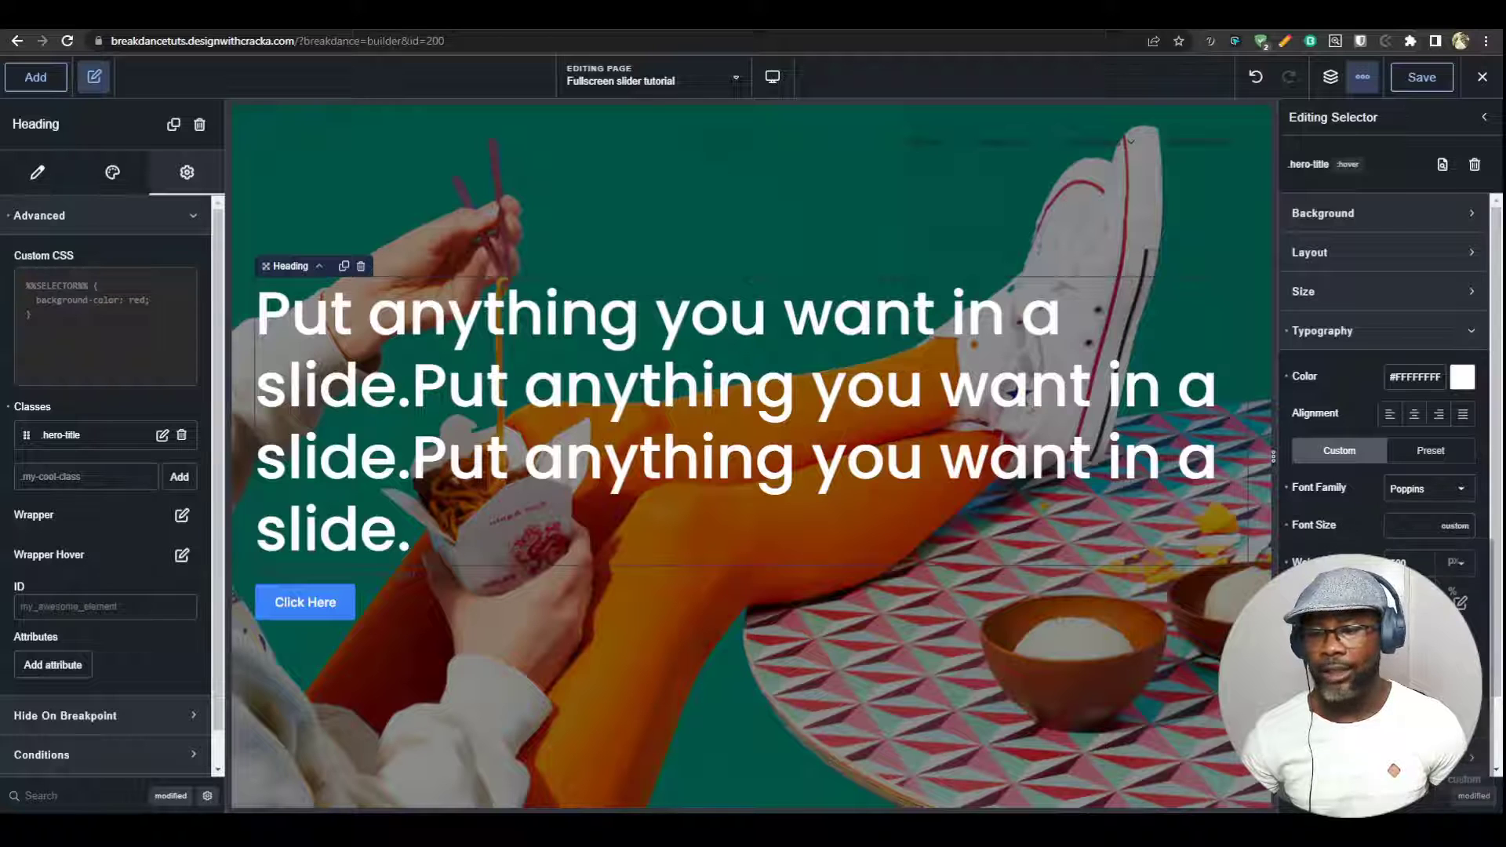
Compare the heading's size at the Phone Portrait and Desktop breakpoints, ending on Desktop
click(773, 76)
click(808, 310)
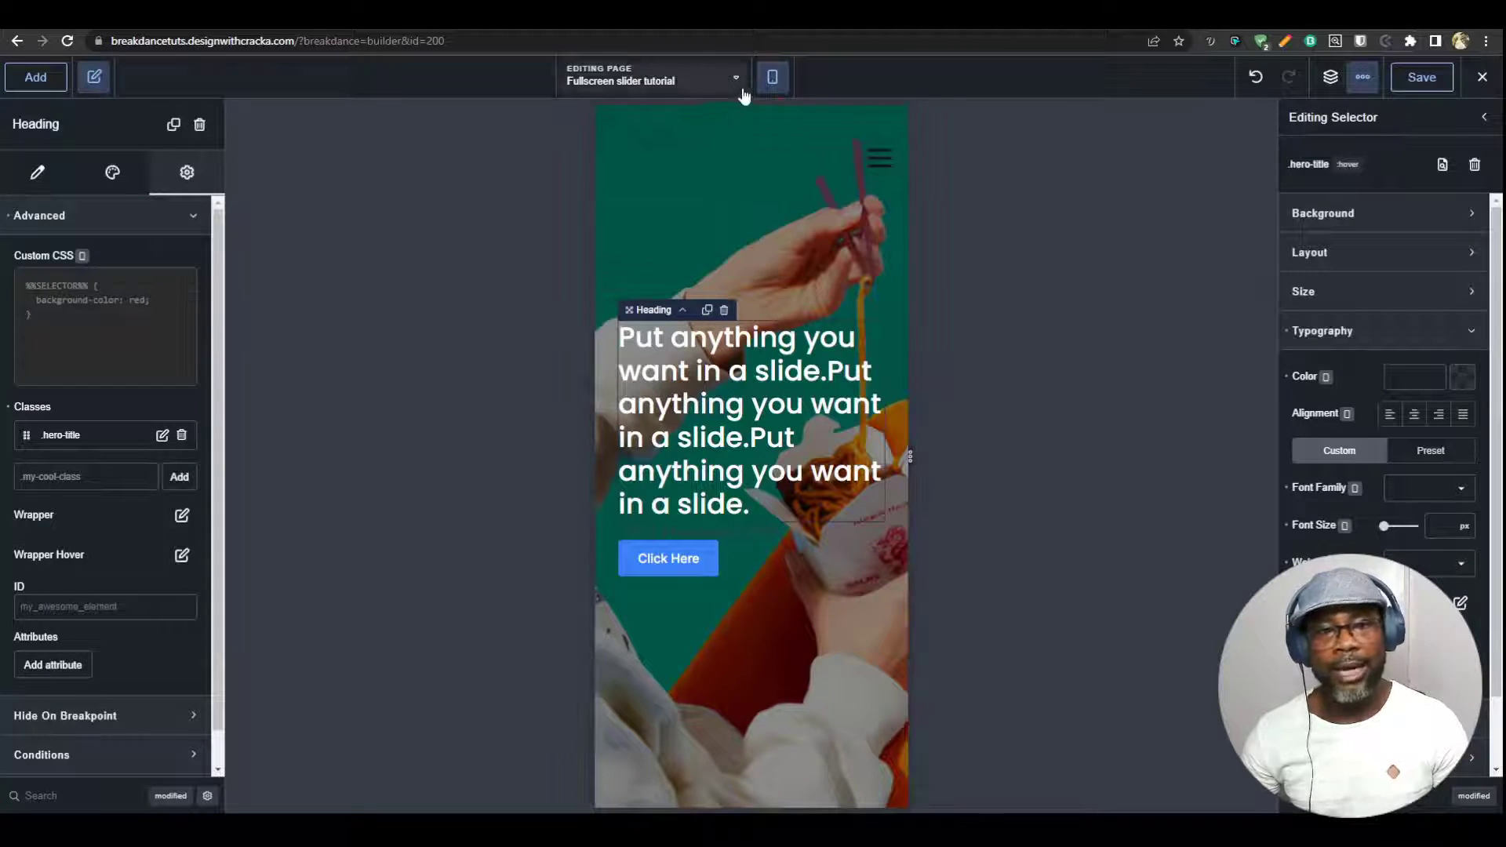
click(772, 79)
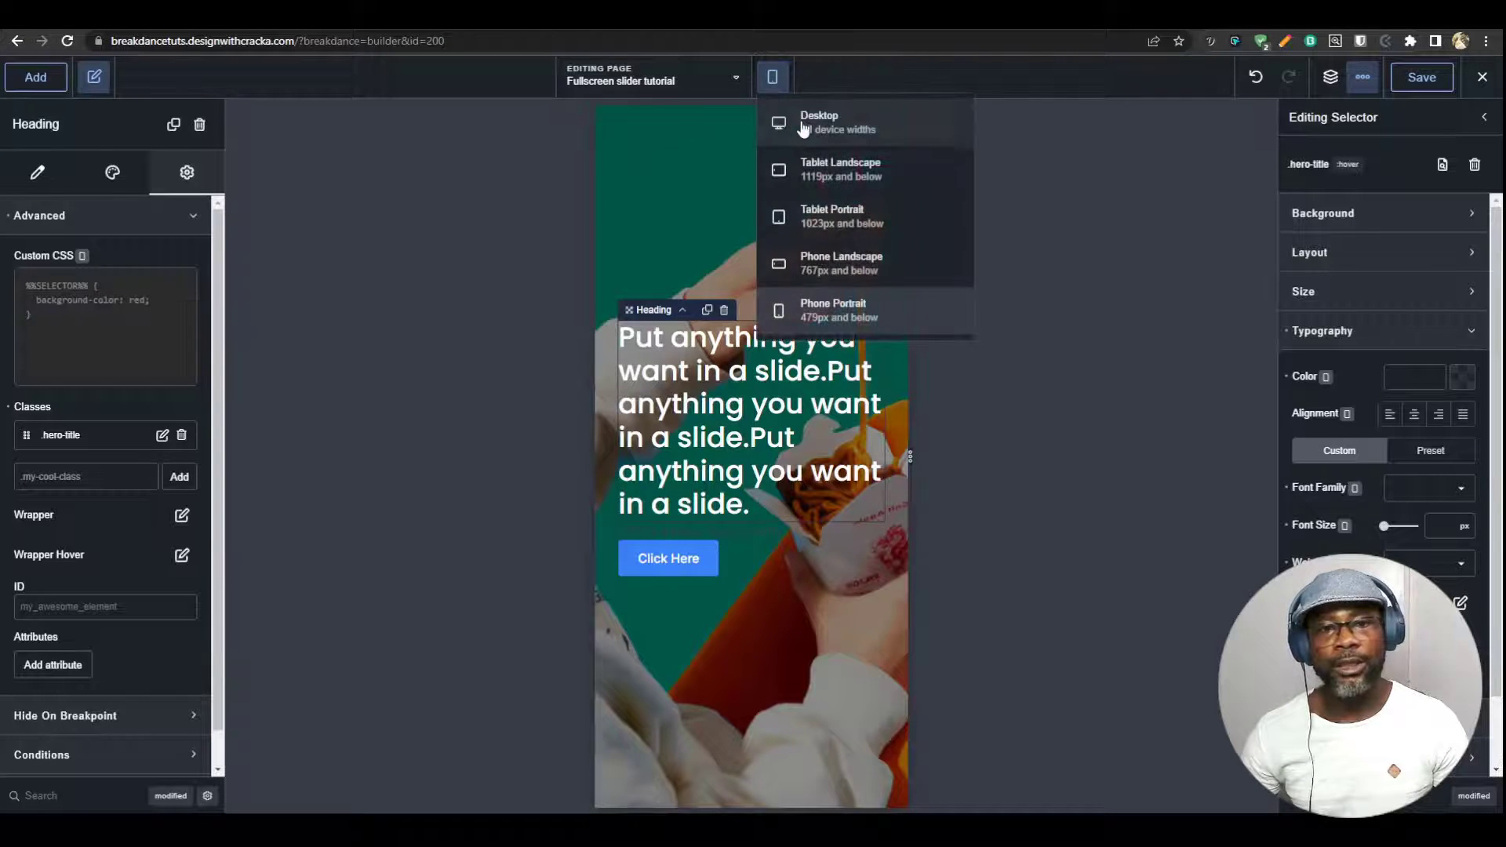
click(808, 119)
click(772, 76)
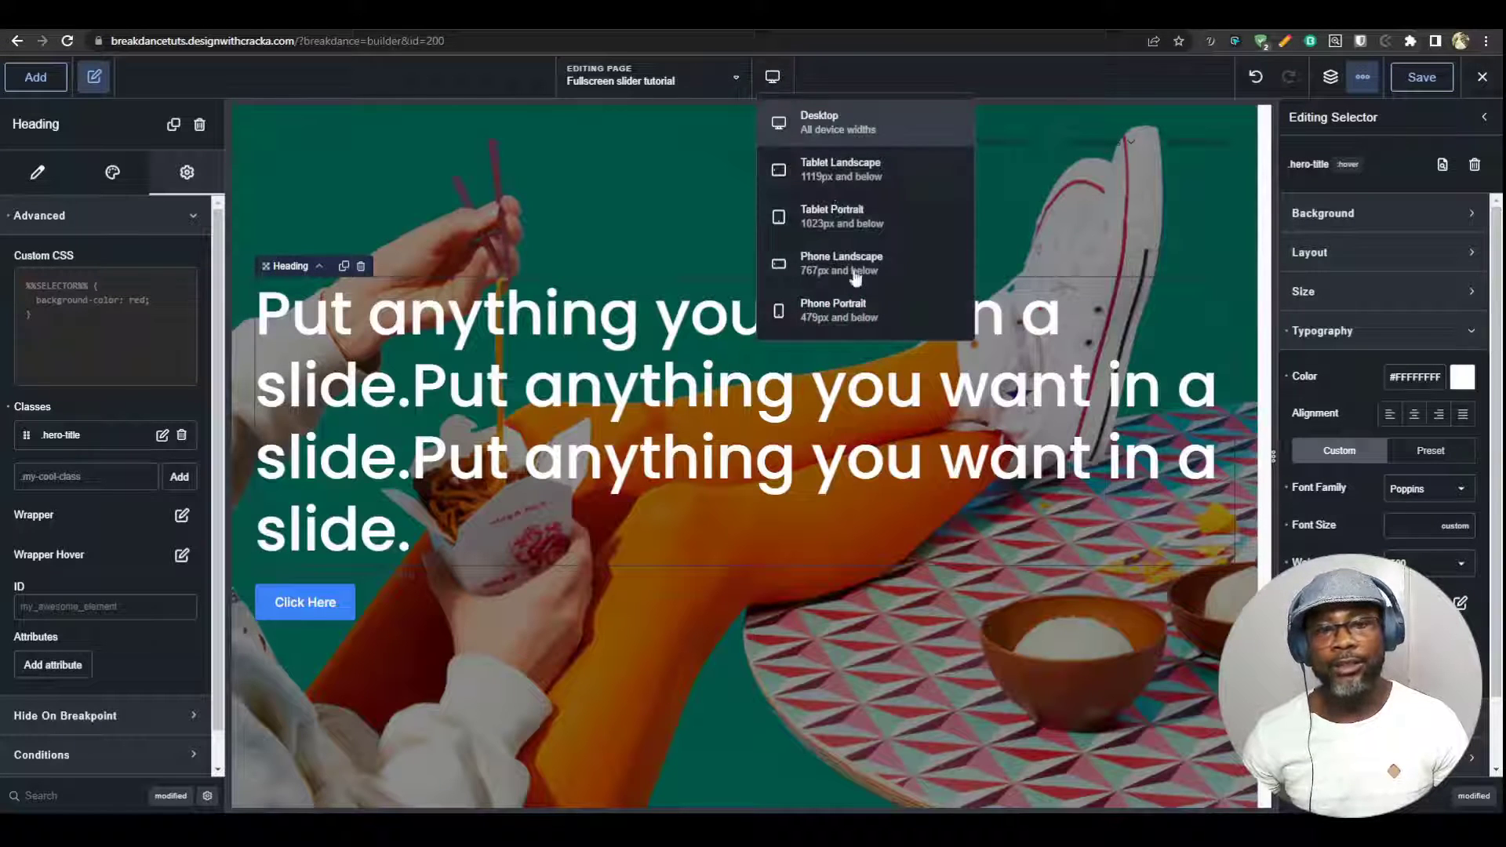
click(850, 306)
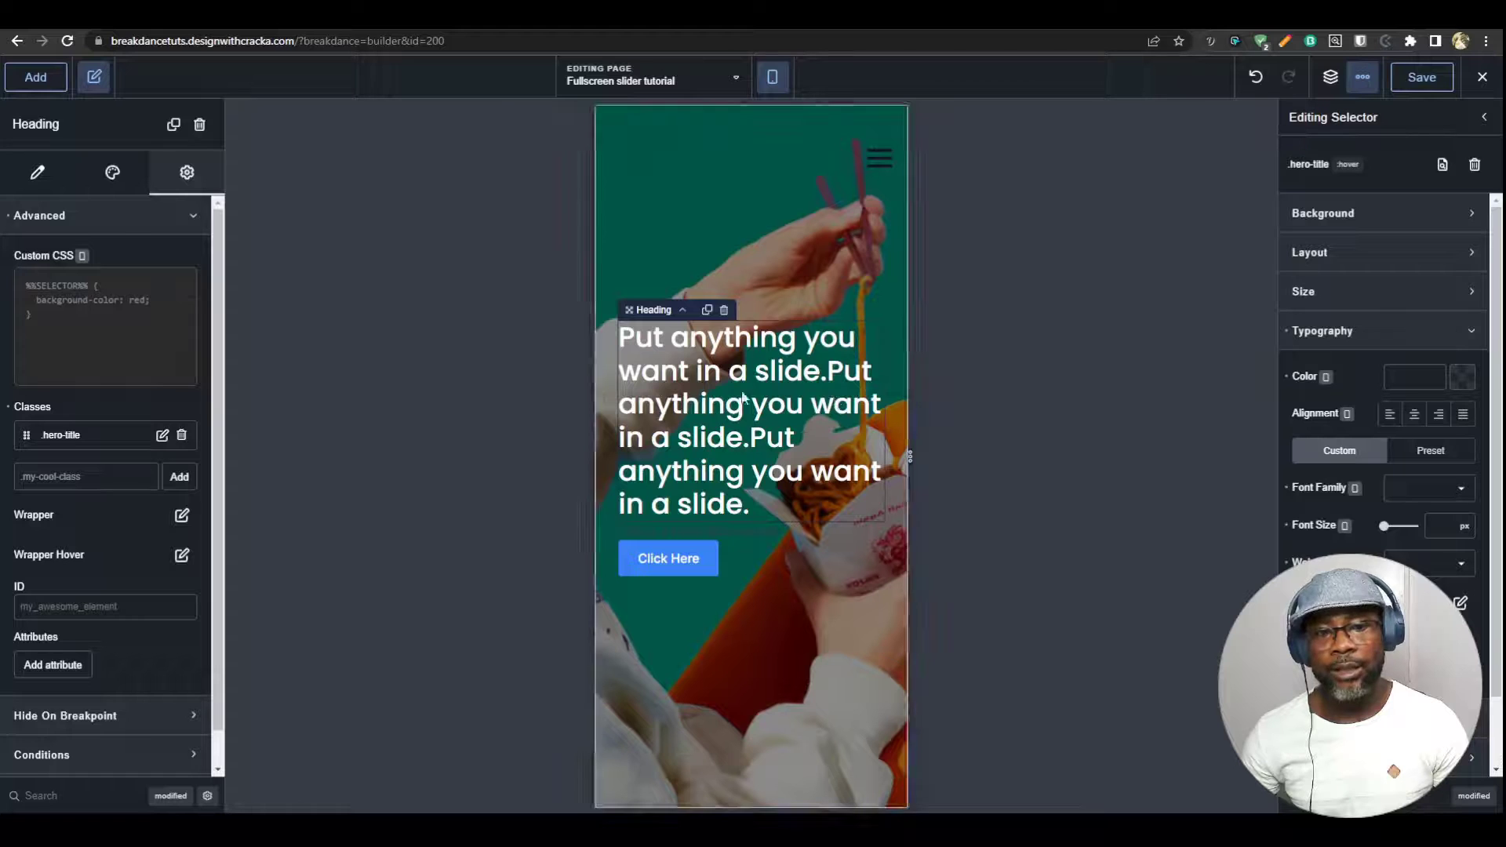
click(773, 79)
click(796, 120)
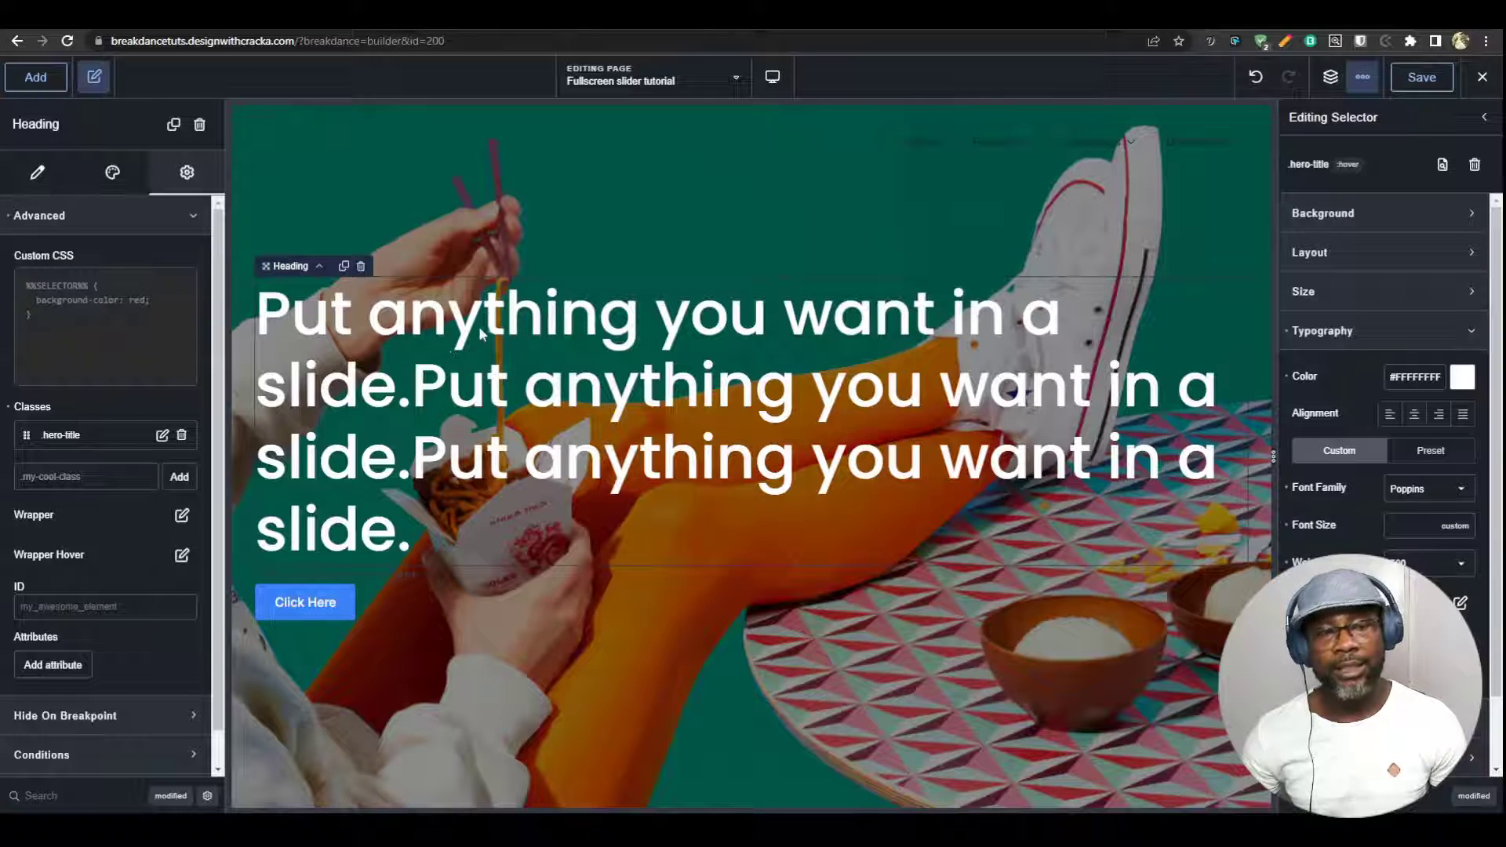
Paste the copied min-max expression as the hero-title font size and check the heading at Phone Portrait before returning to Desktop
click(1404, 525)
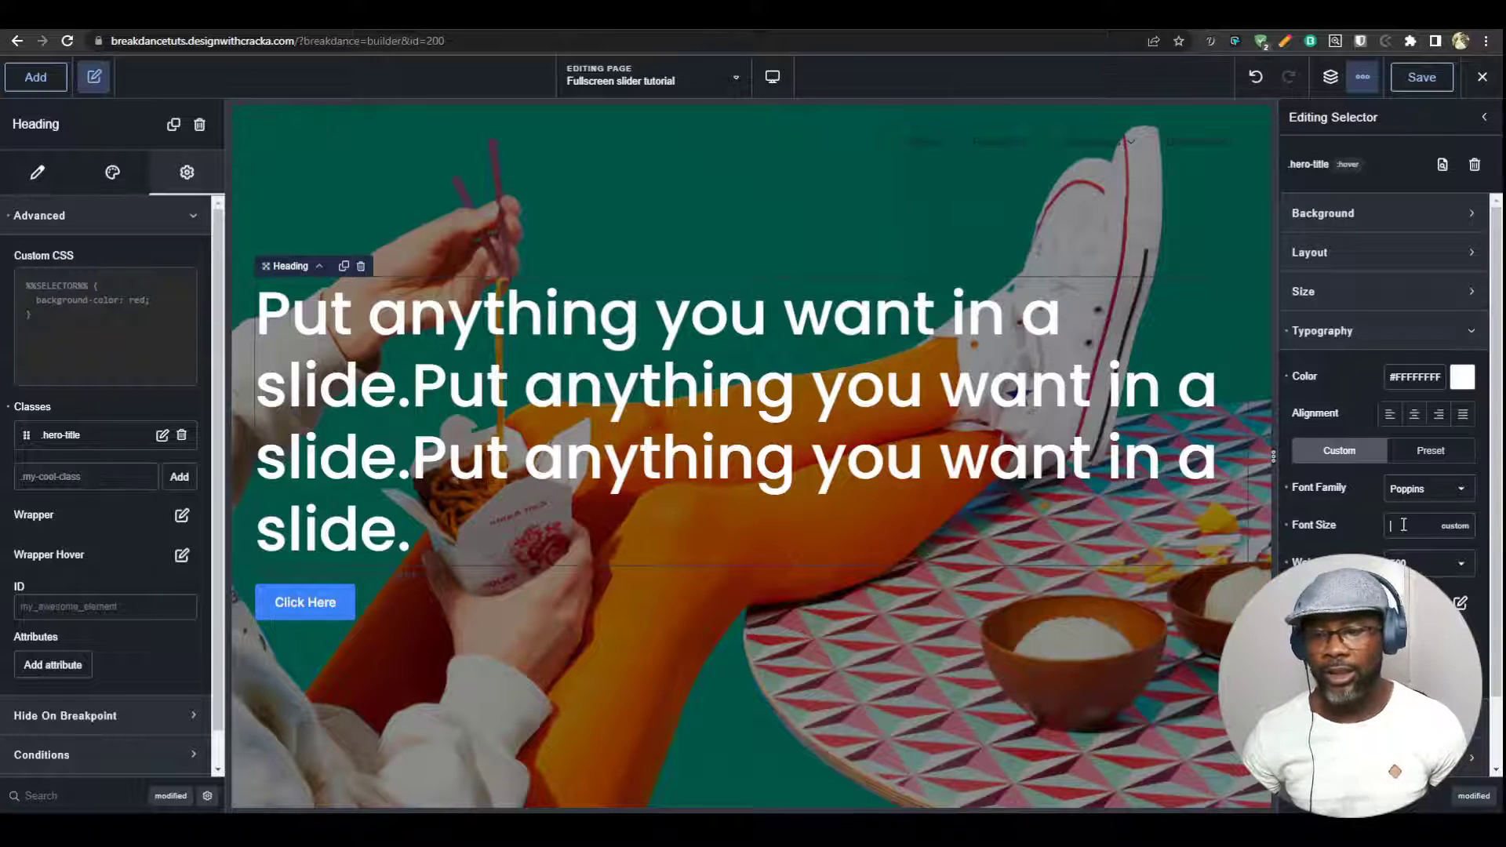
key(ctrl+v)
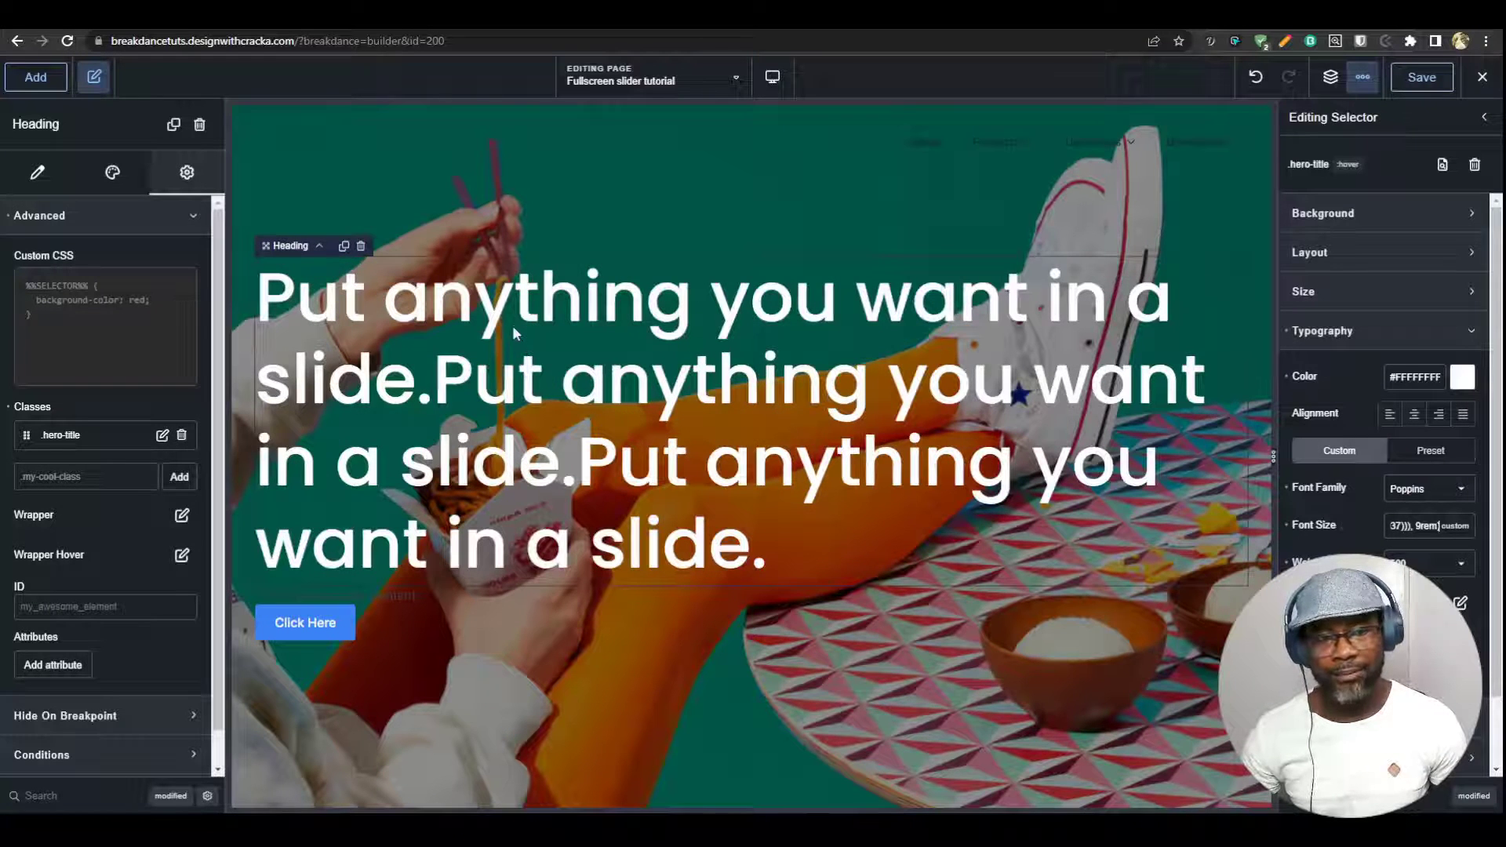
click(773, 76)
click(812, 308)
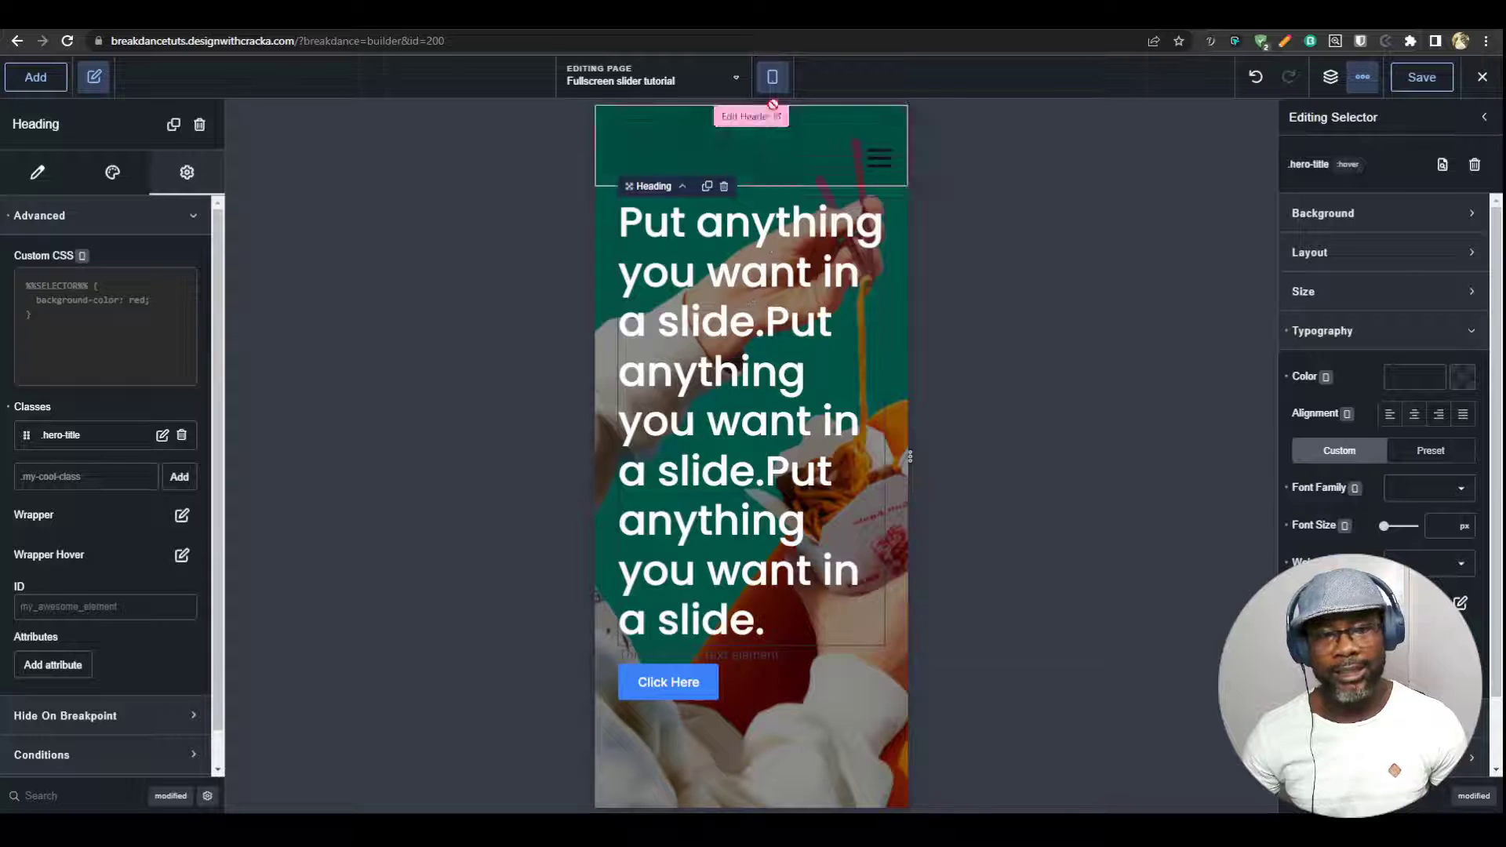
click(773, 76)
click(812, 118)
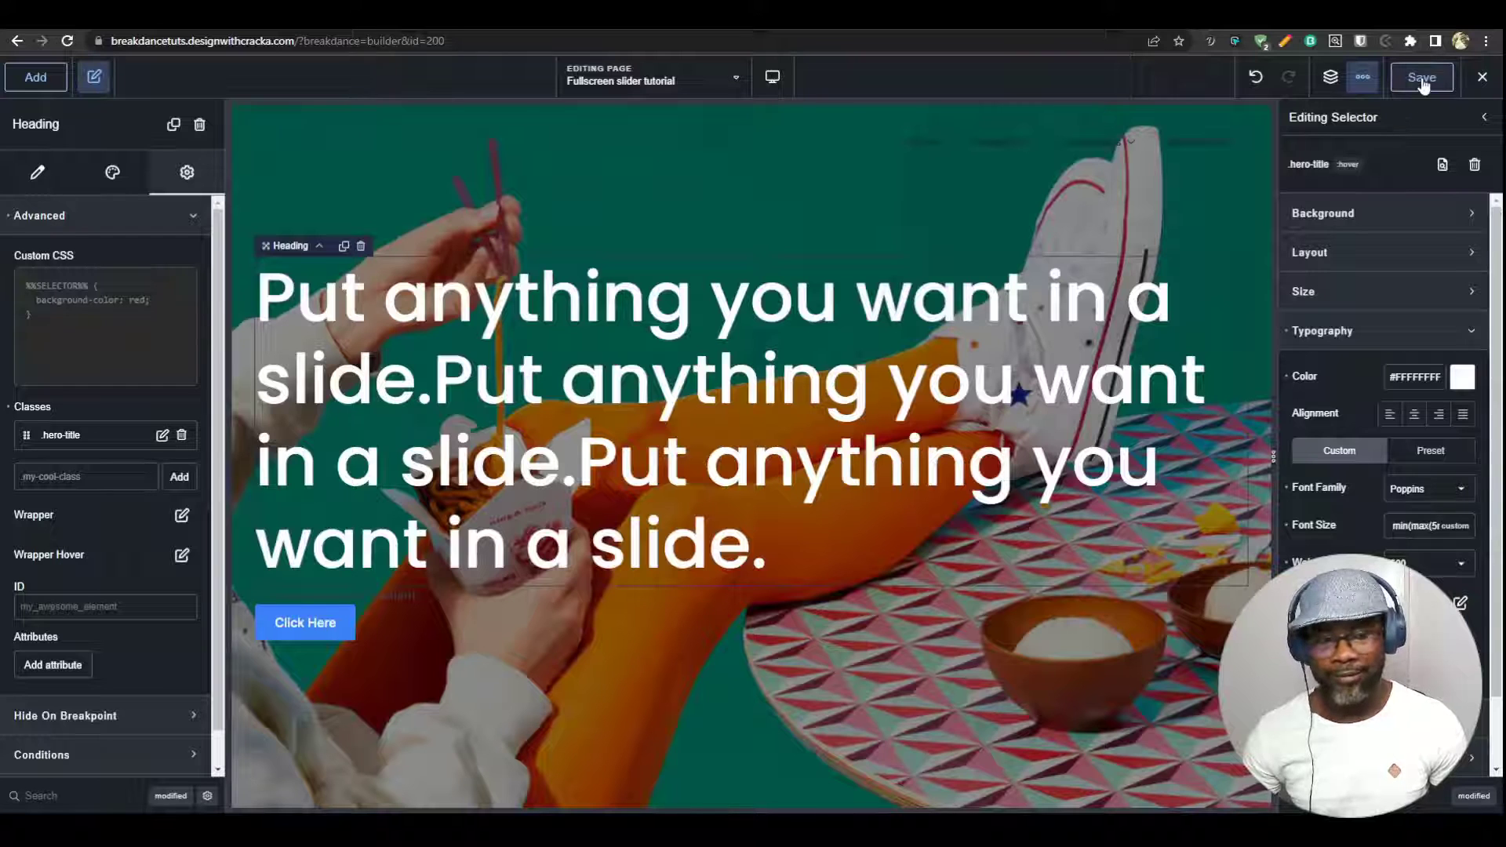
click(1331, 76)
click(1380, 269)
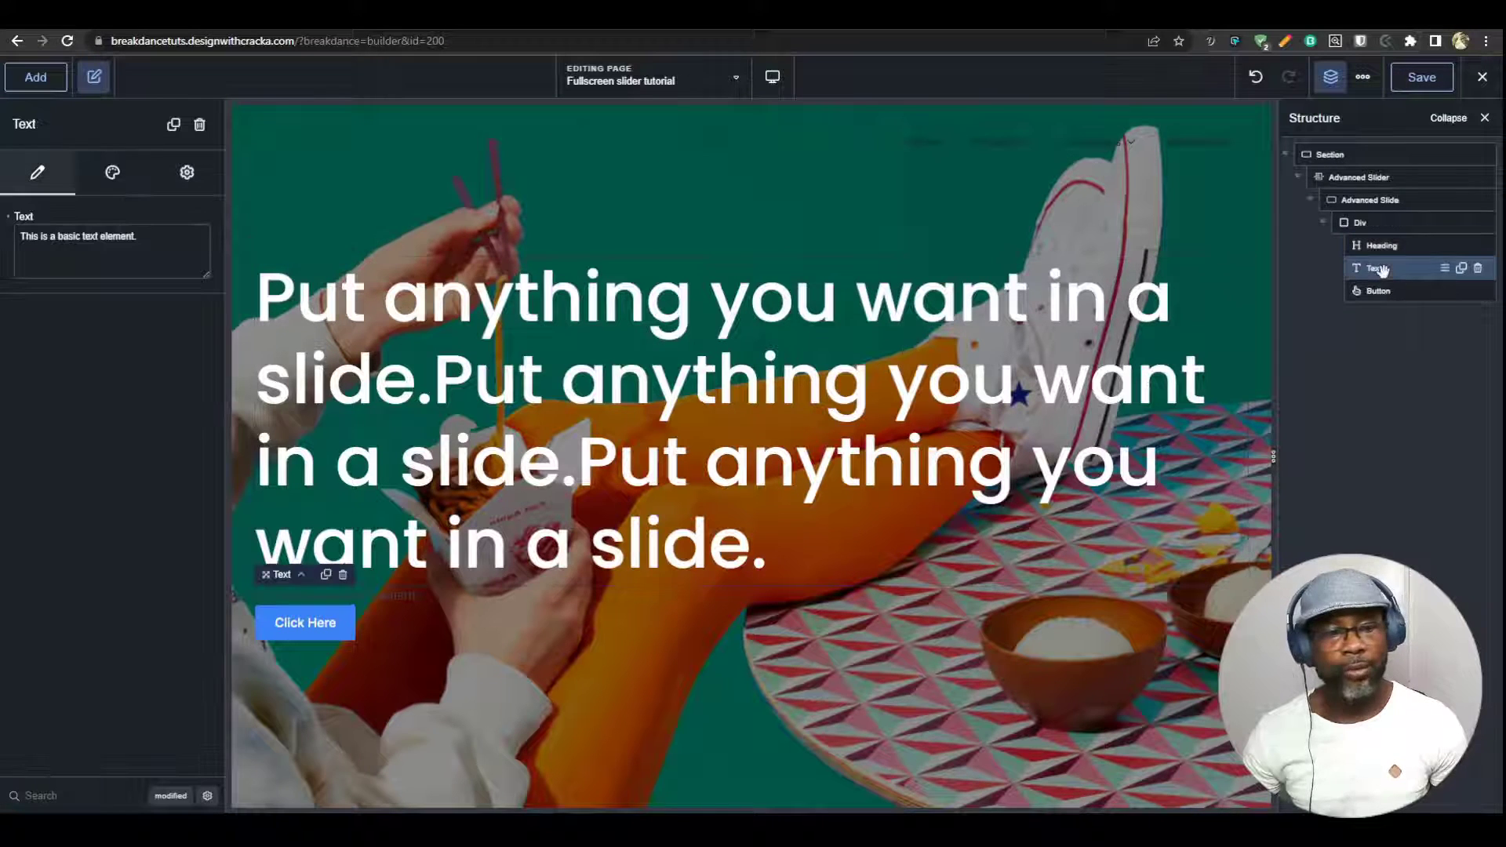
click(173, 125)
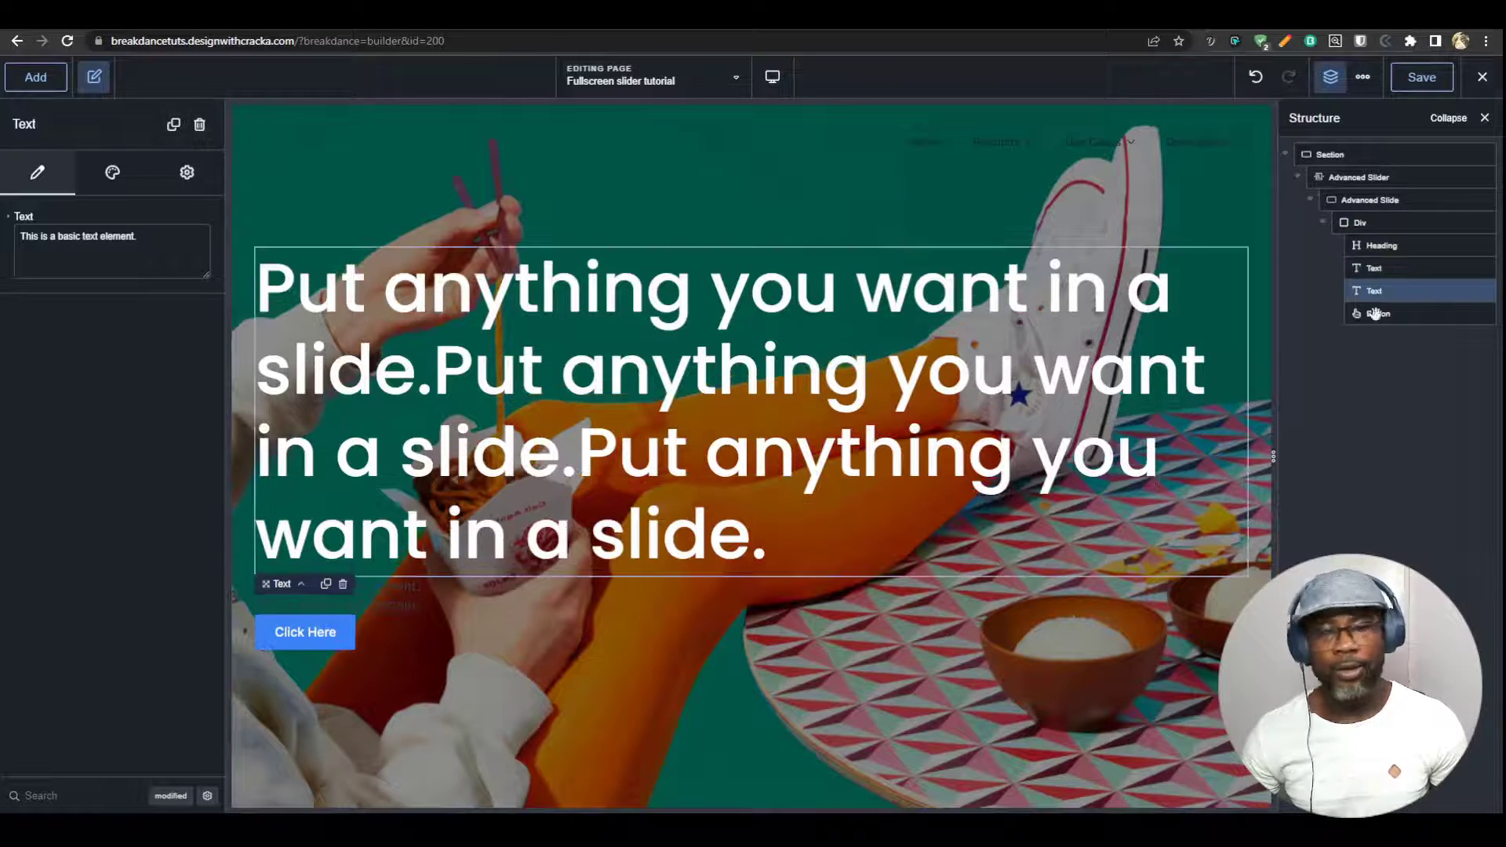
click(1481, 291)
Create the hero-txt class on the Text element and set the class's typography color to white, #FFFFFFFF
click(1404, 268)
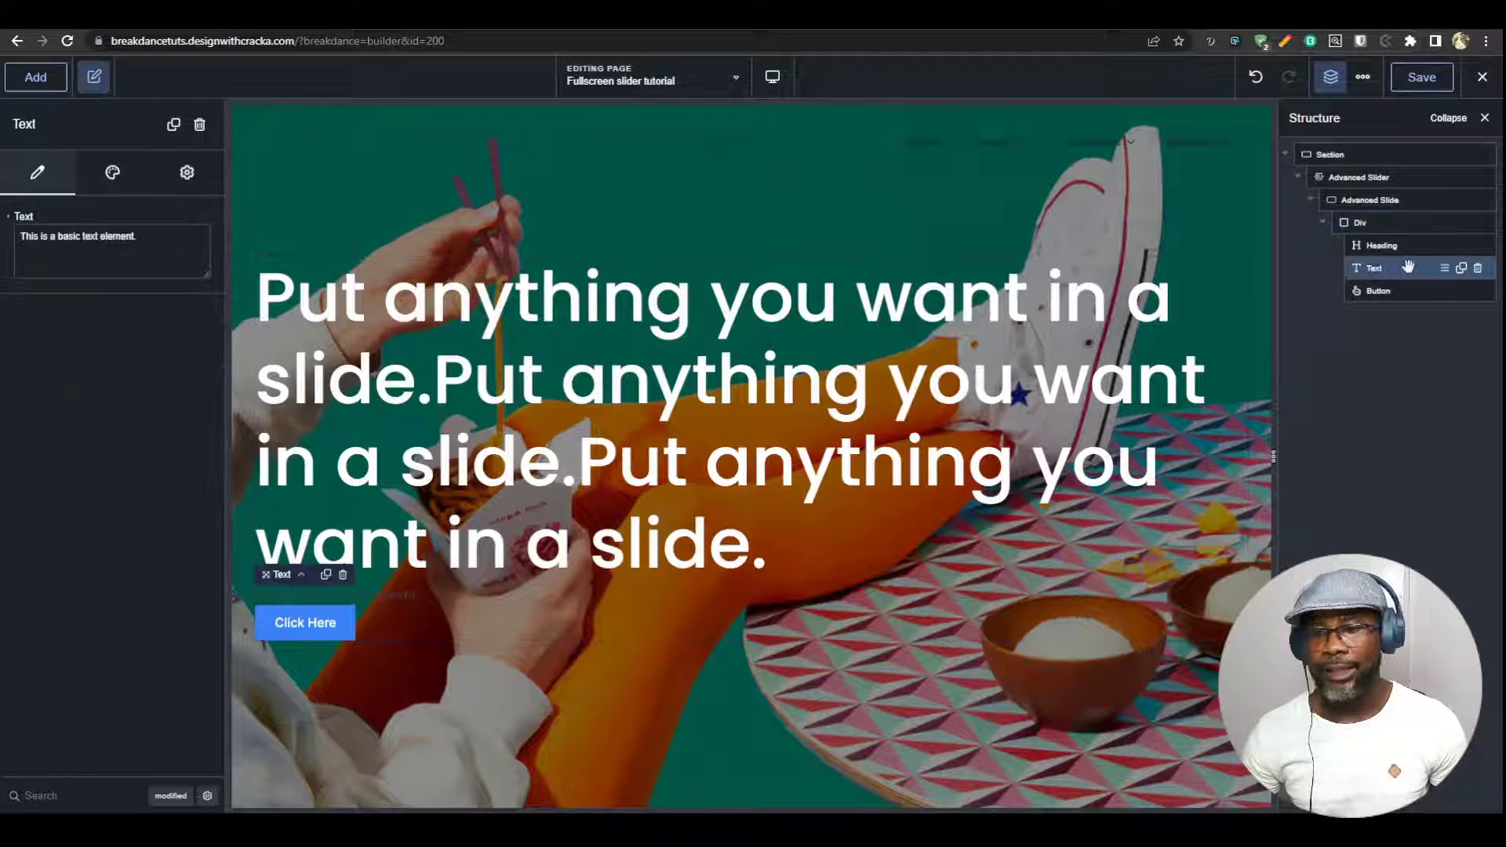
click(189, 172)
click(136, 225)
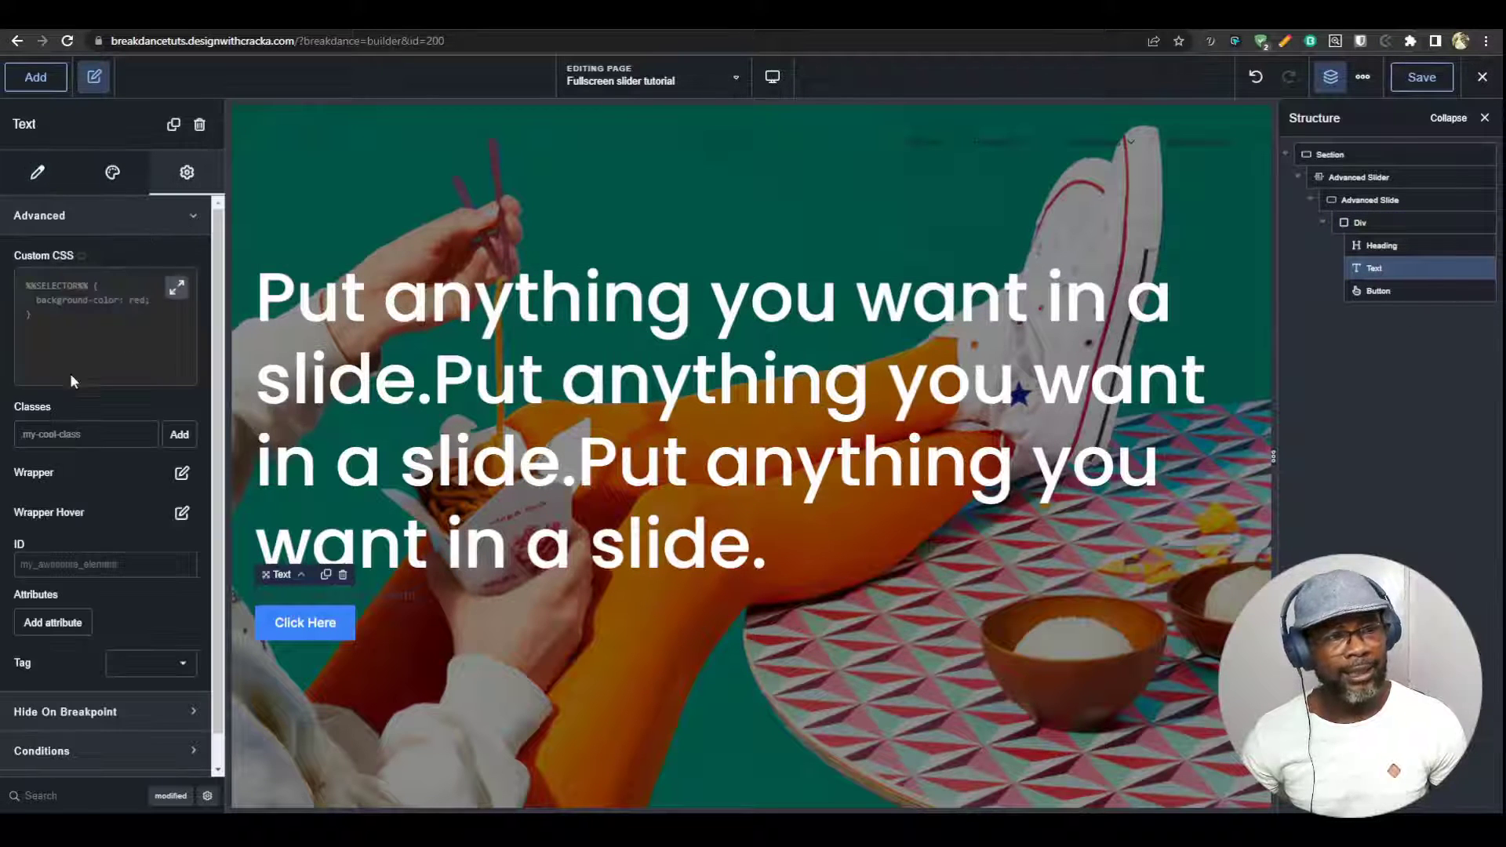
click(78, 433)
text(hero)
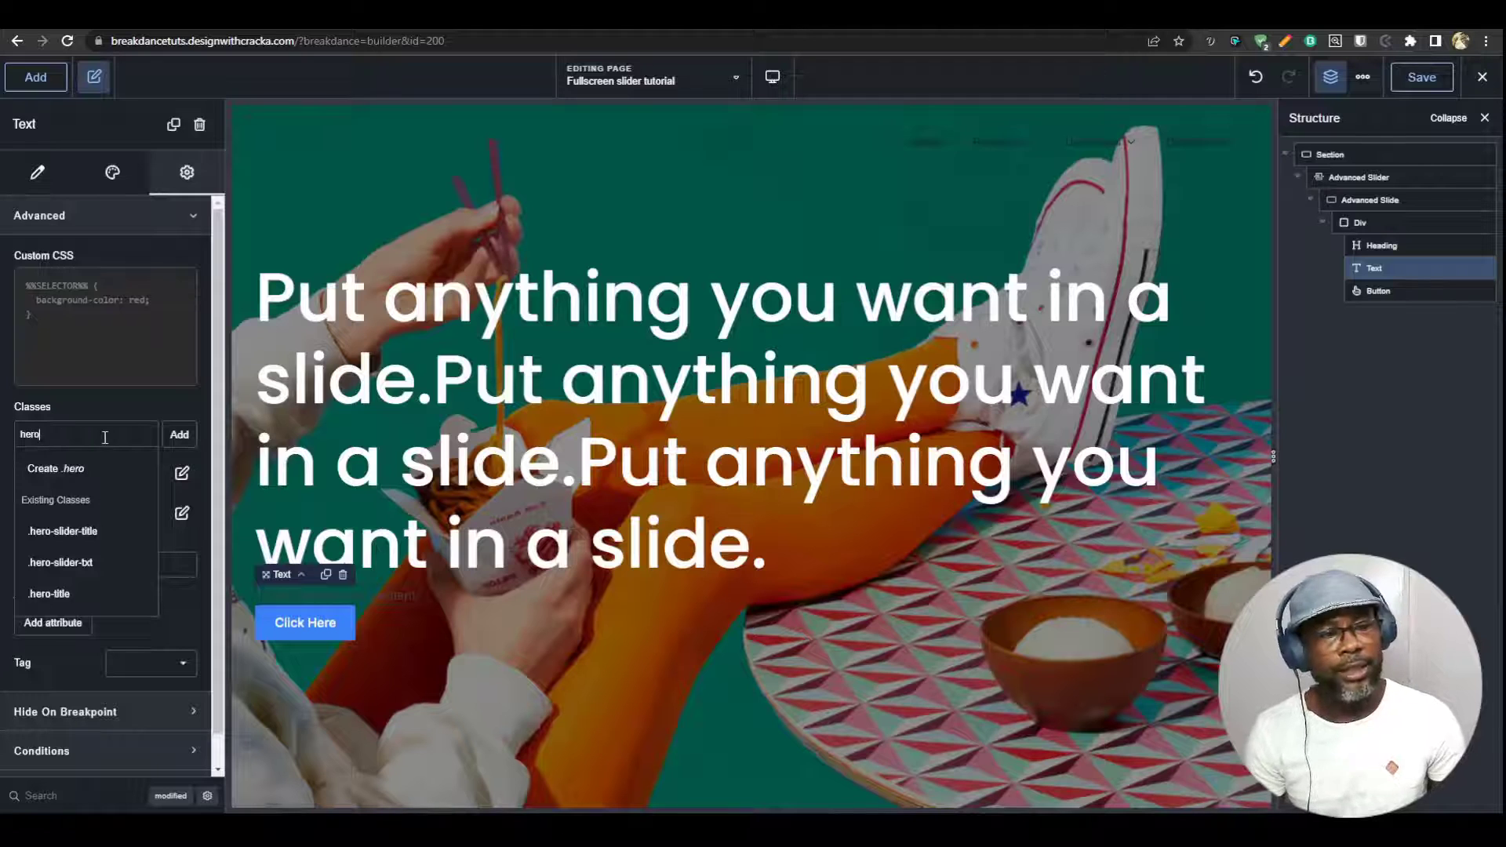
text(-txt)
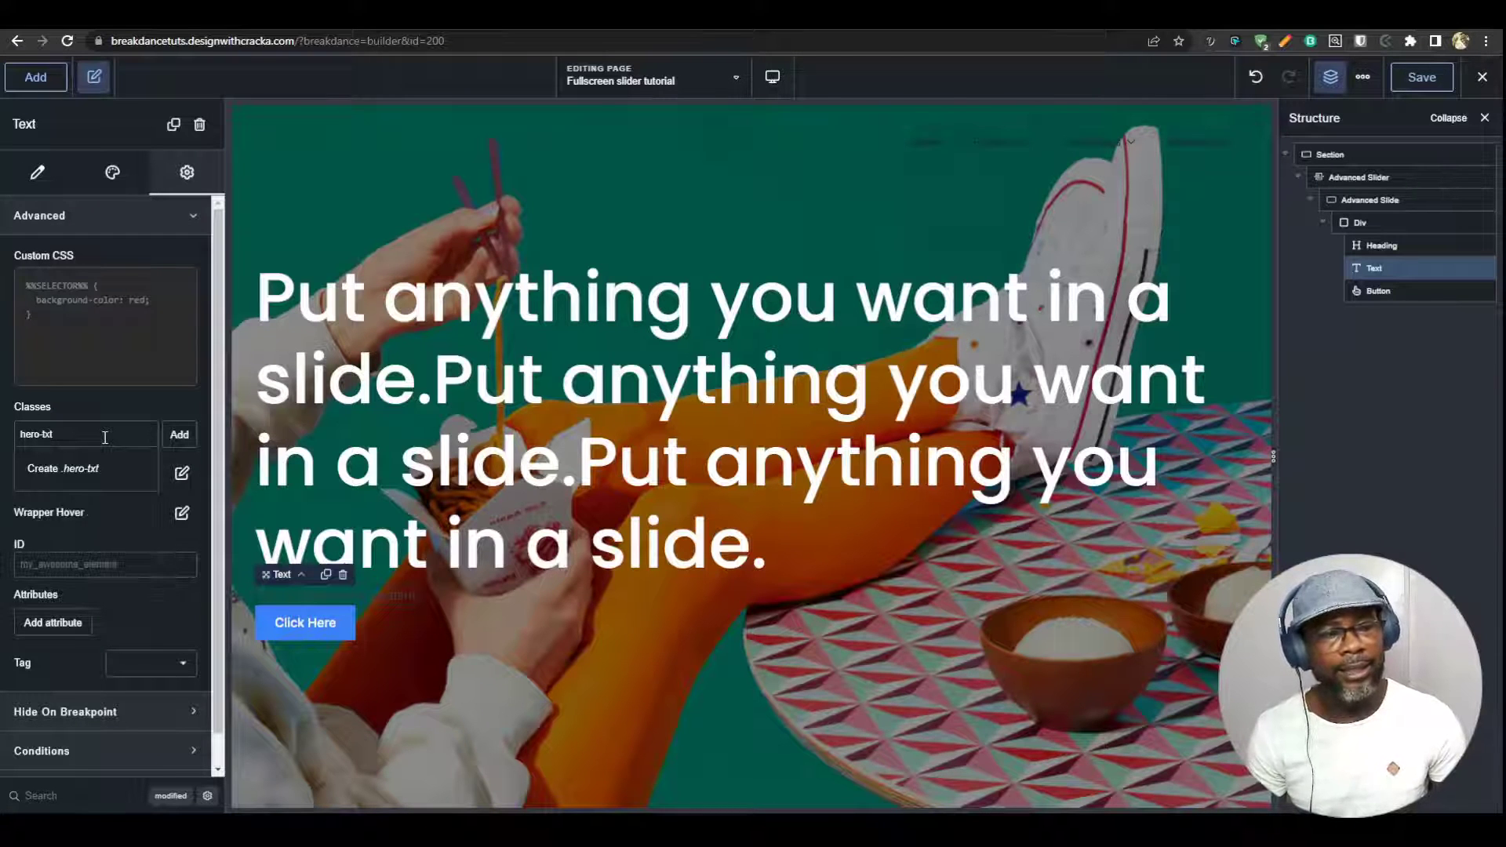
click(77, 469)
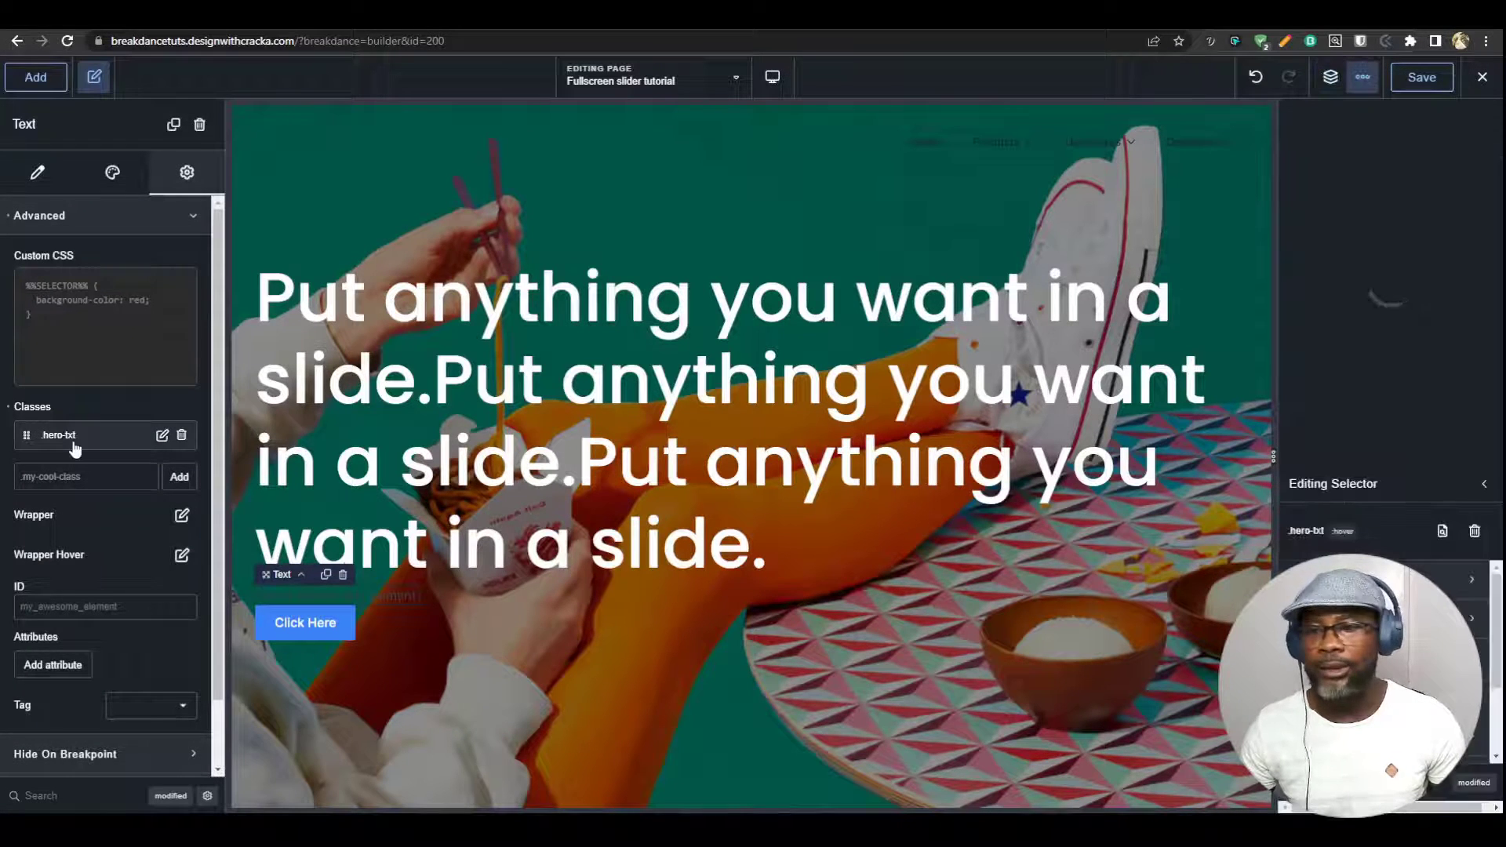
click(1334, 331)
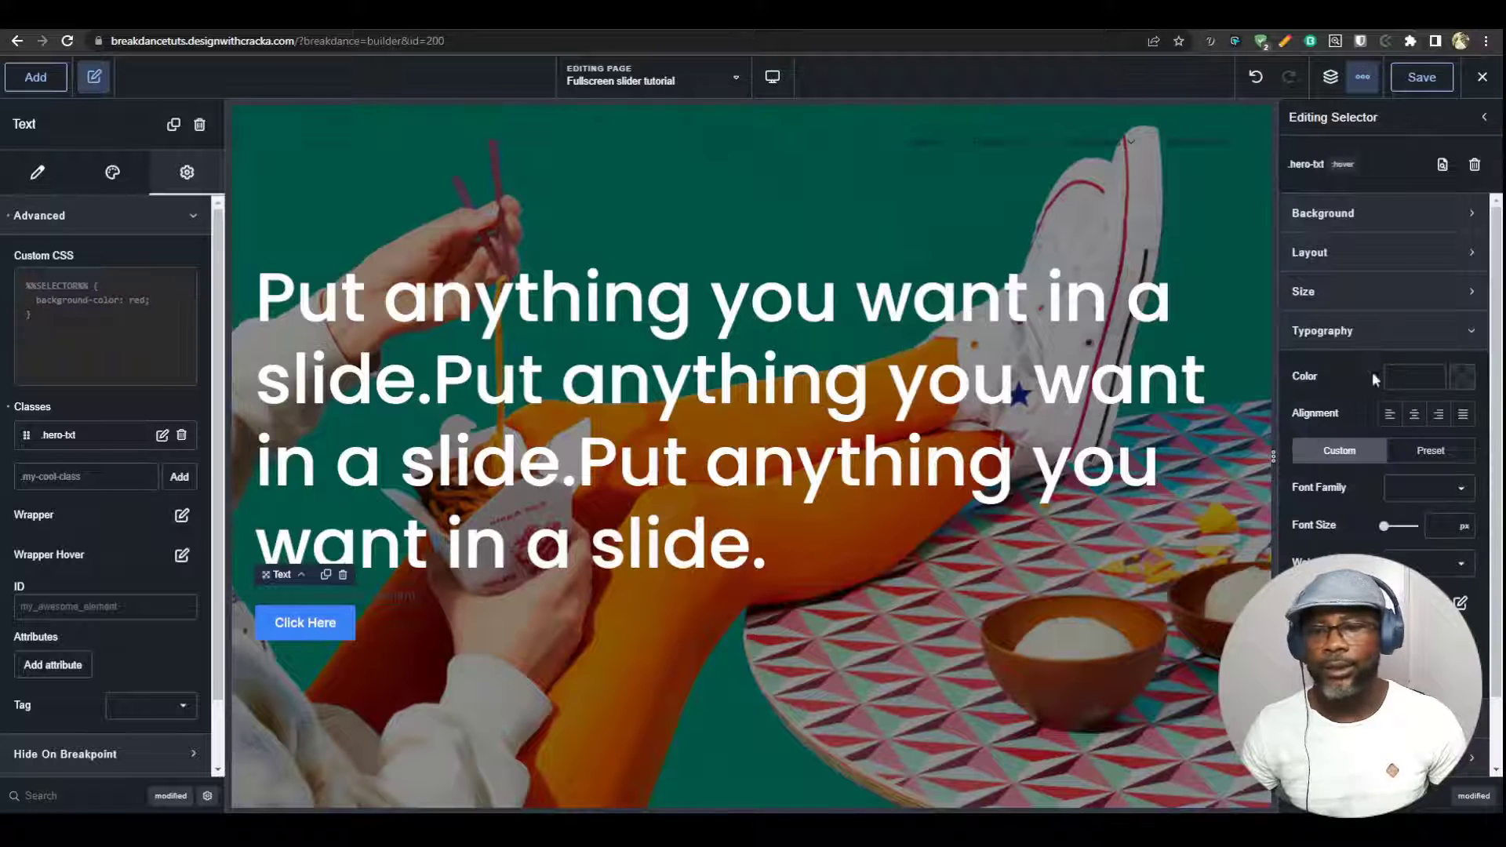
click(1464, 380)
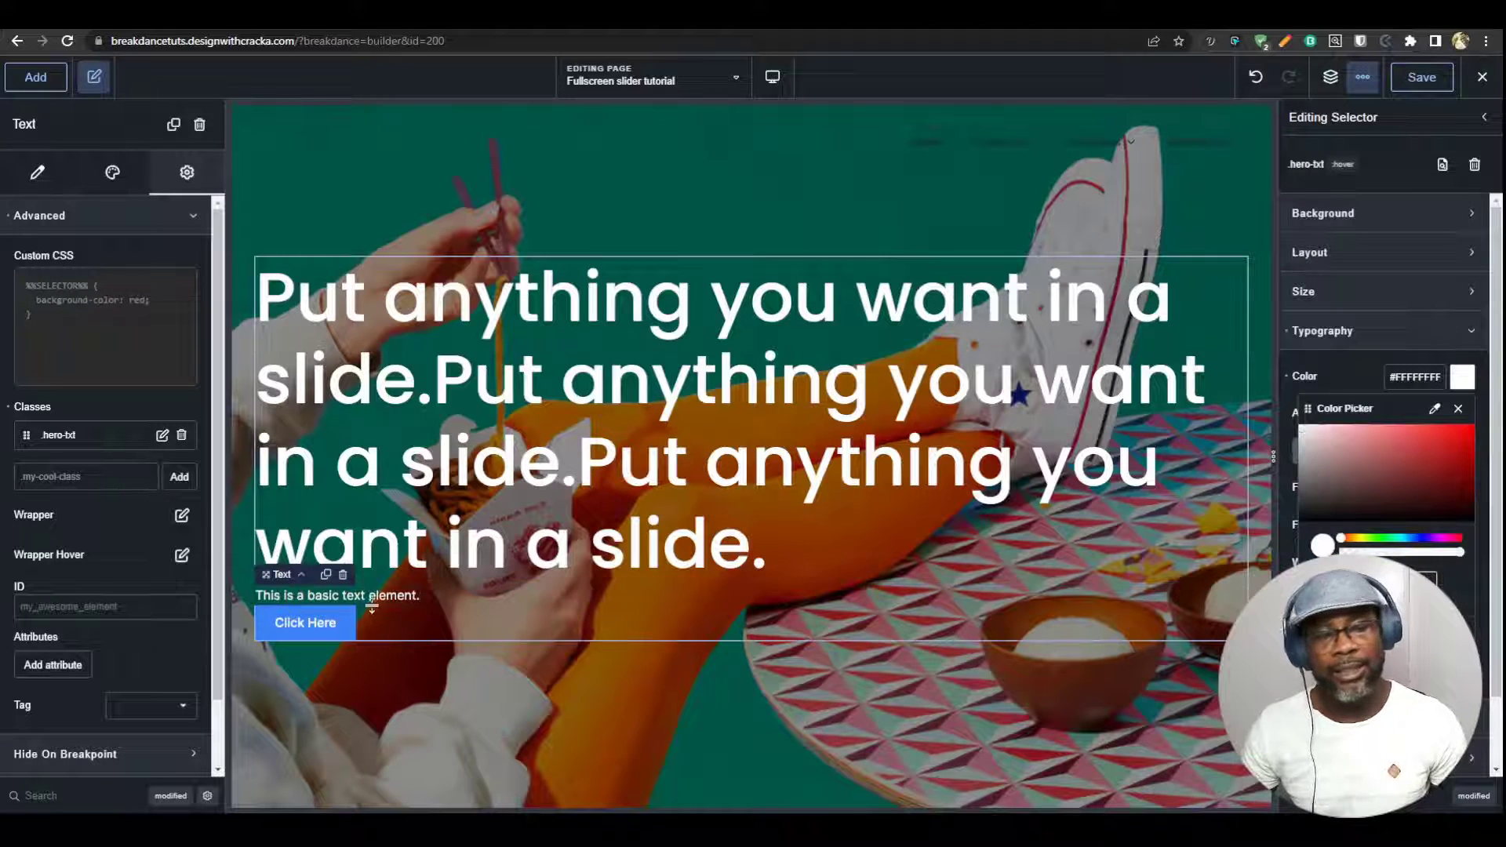
Replace the Text element's content with a placeholder paragraph from the lorem ipsum browser extension
click(1210, 41)
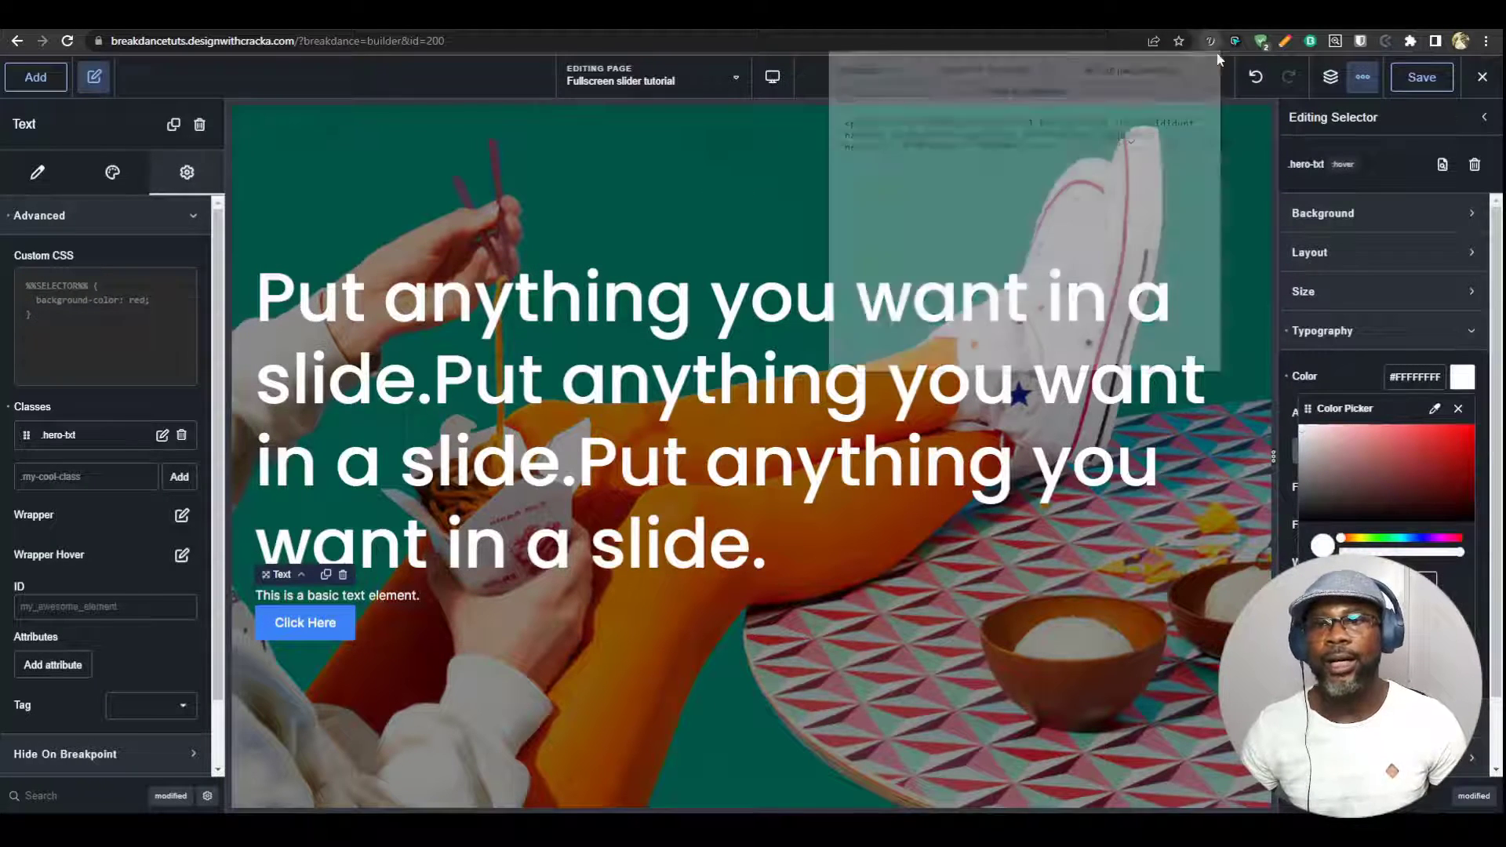
click(345, 595)
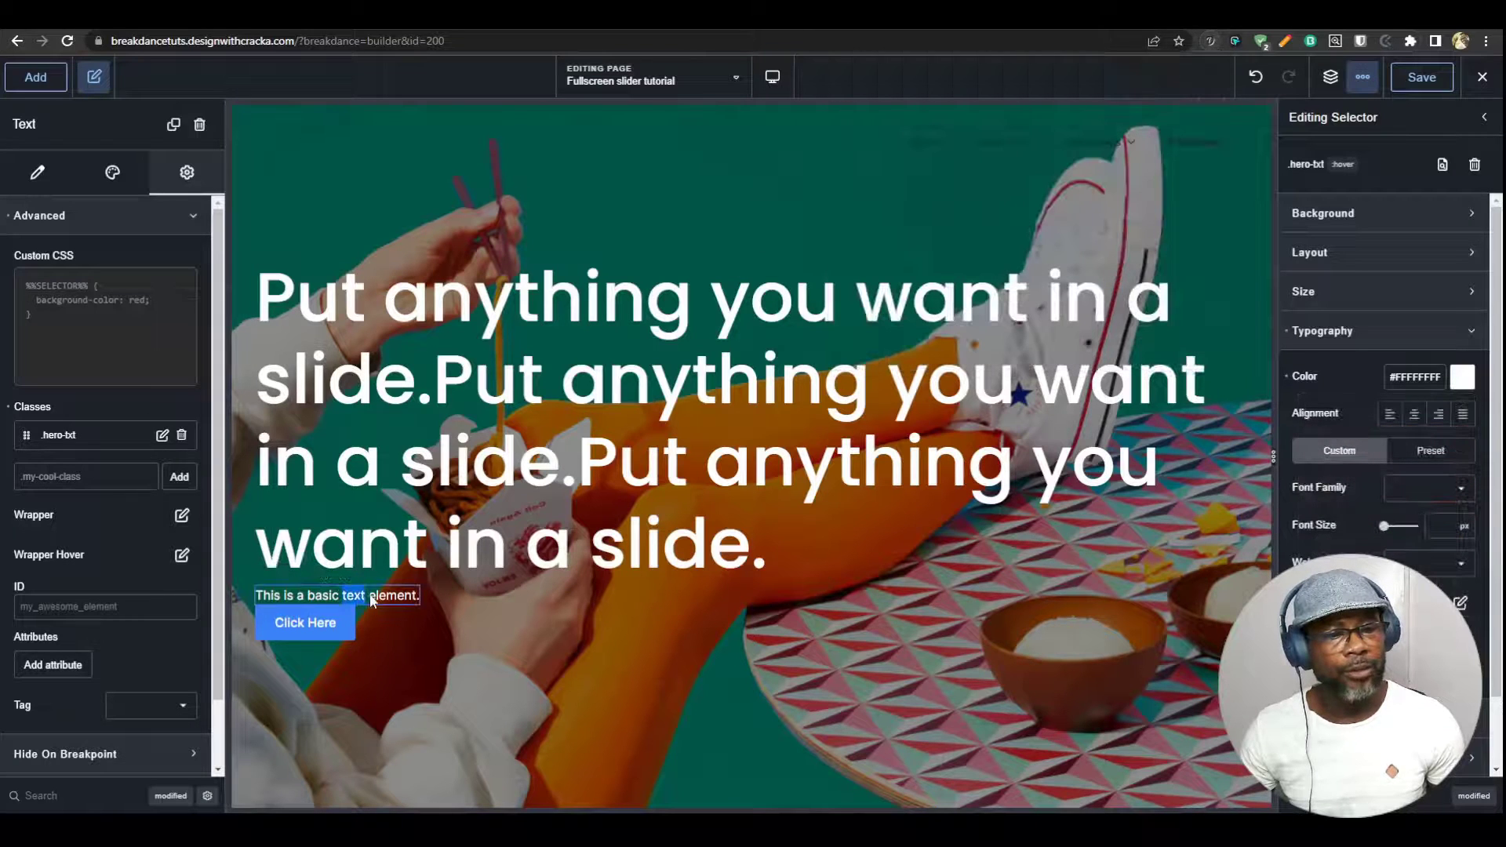
click(57, 176)
triple_click(78, 237)
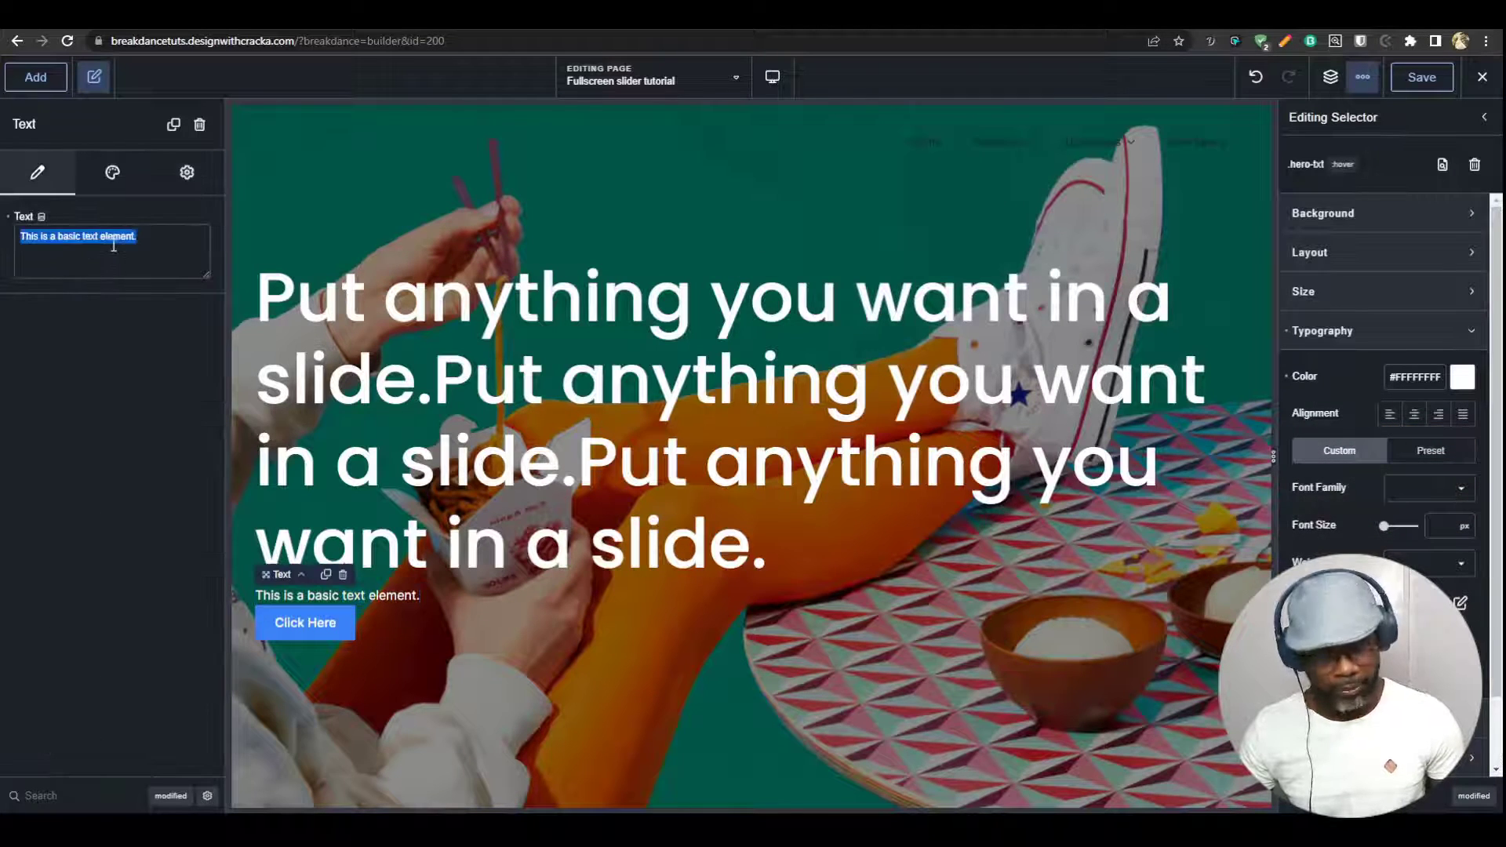
key(ctrl+v)
Change the label of the button below the text to "Book a tasting"
click(318, 639)
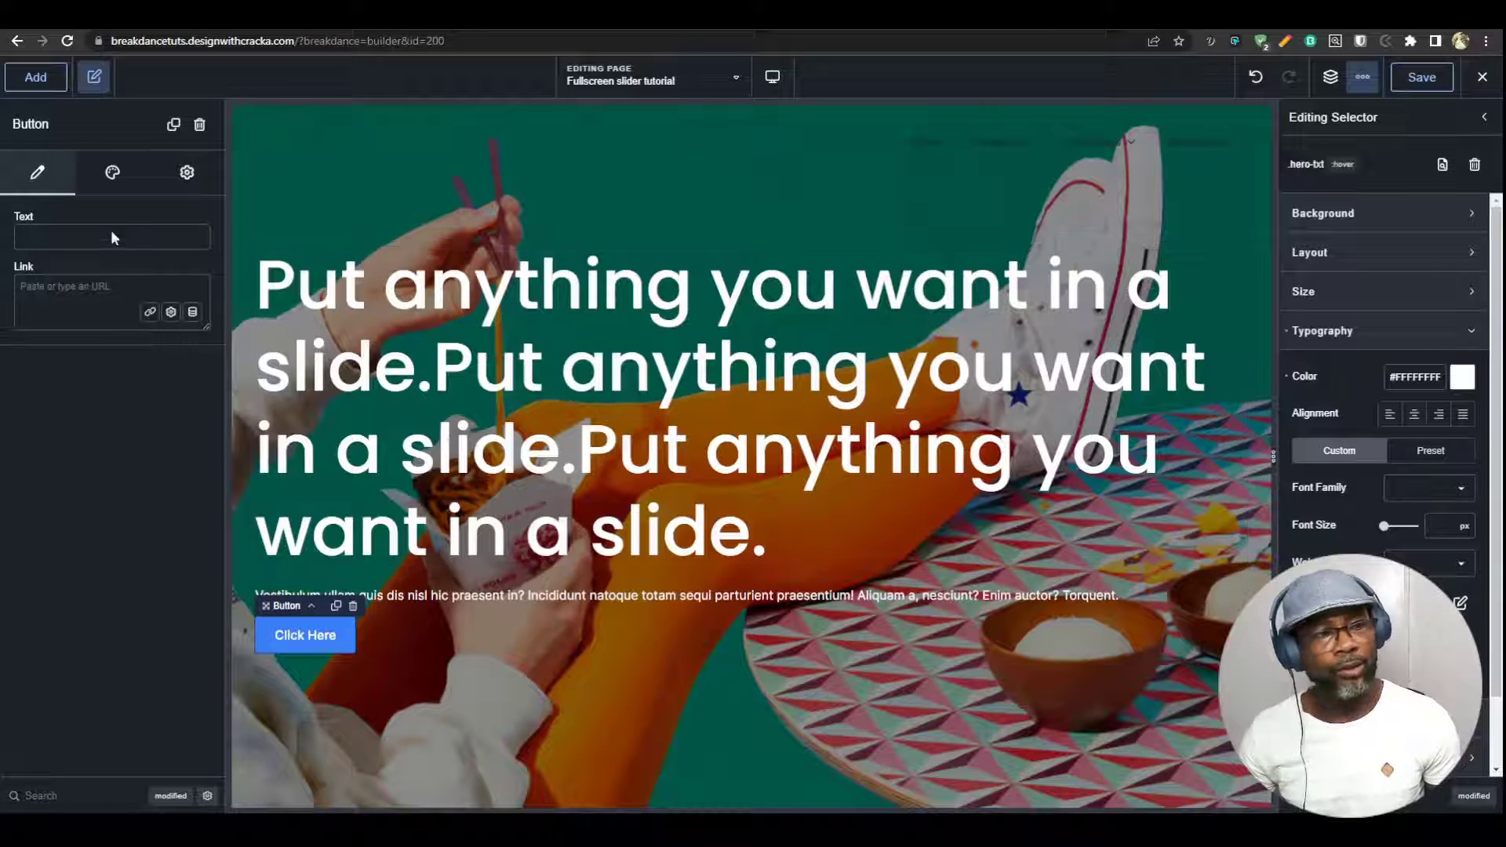
text(/b)
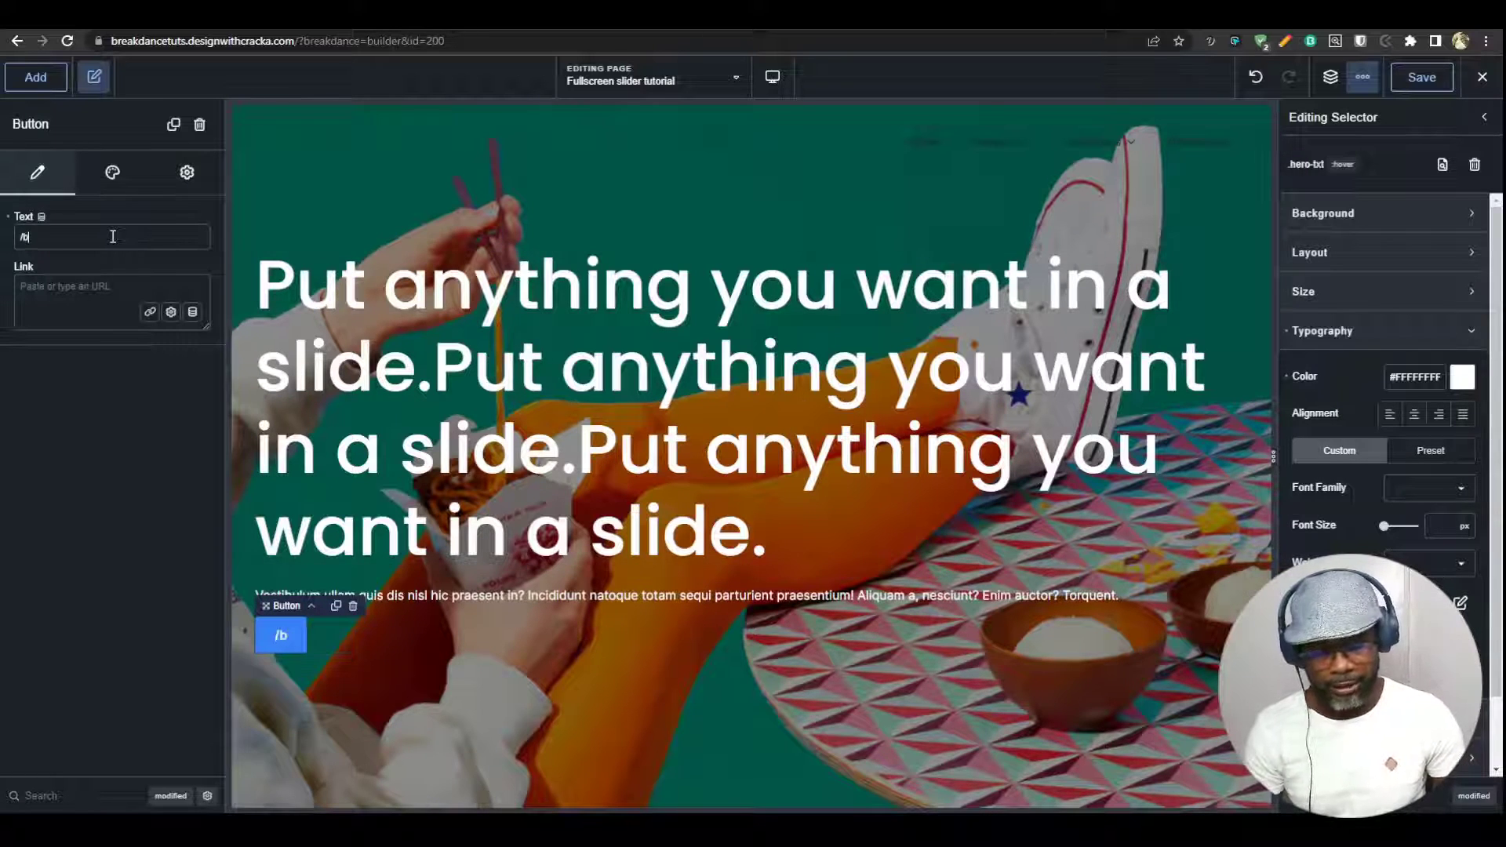
text(Bo)
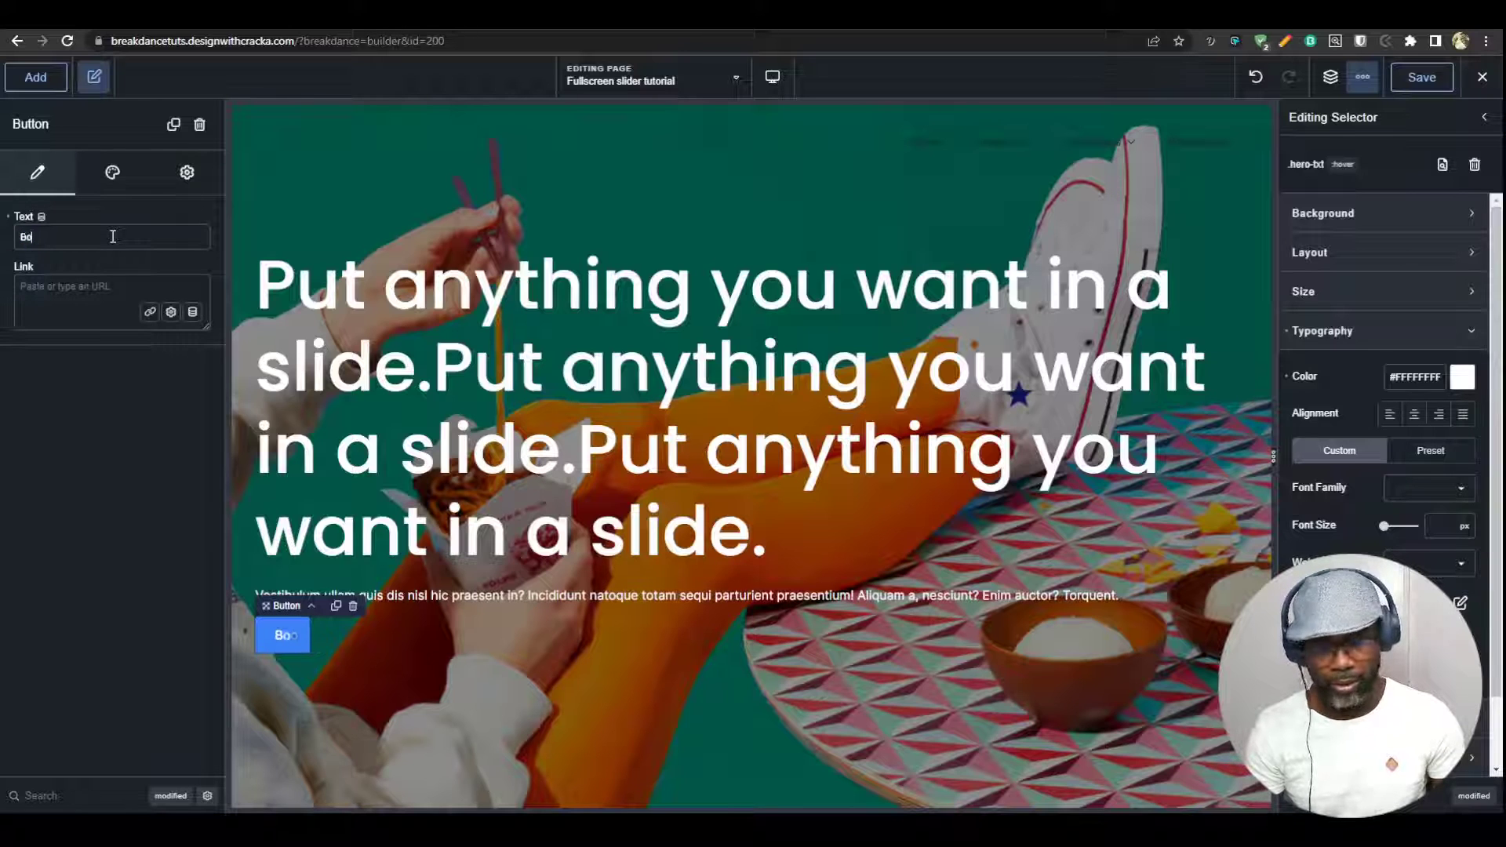
text(ok a testing)
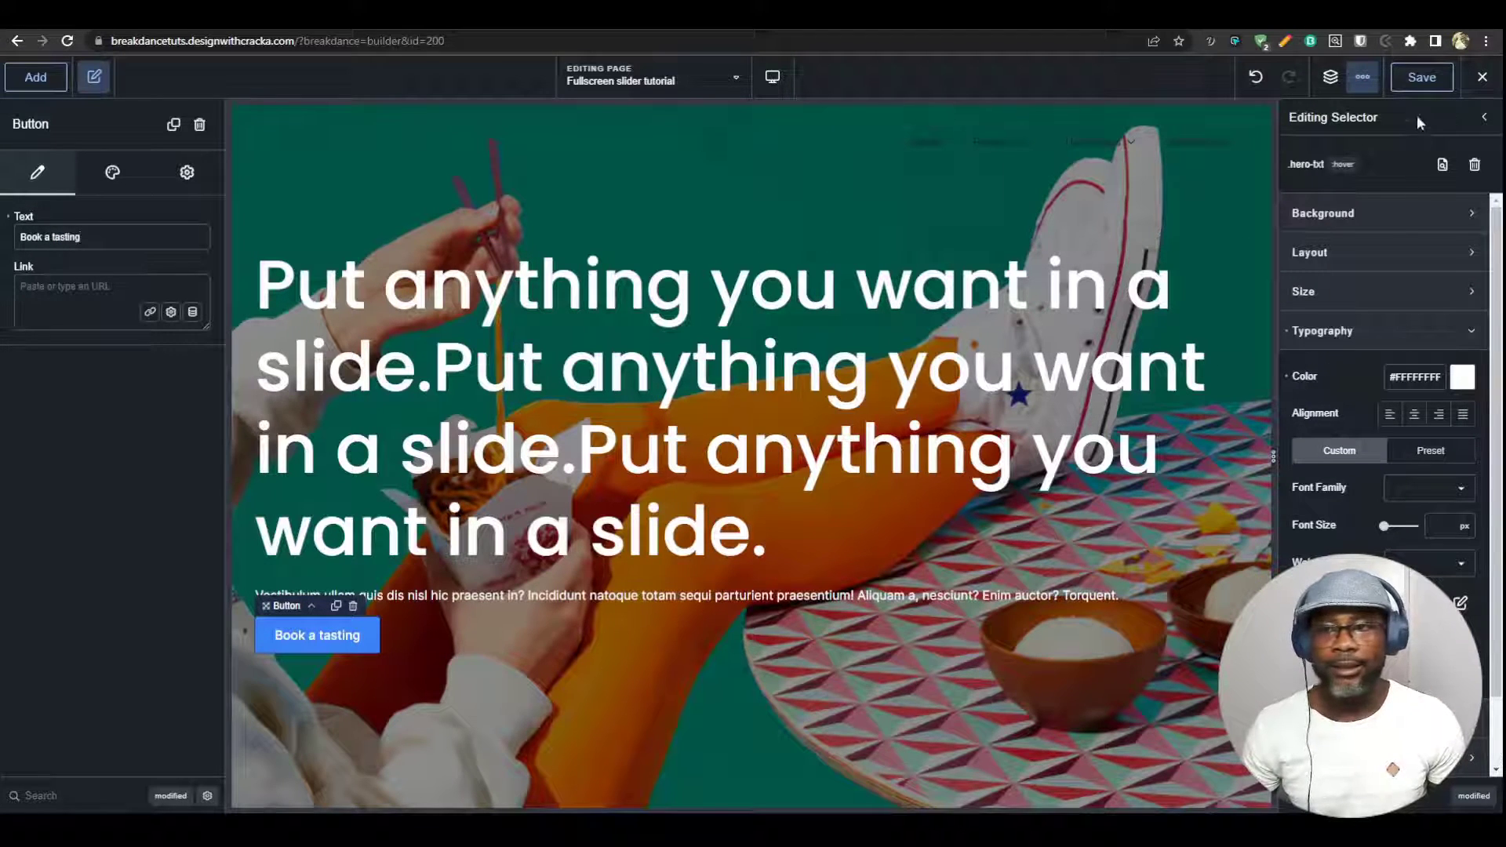
Replace the heading's text in the slide with "Great Recipe"
click(871, 596)
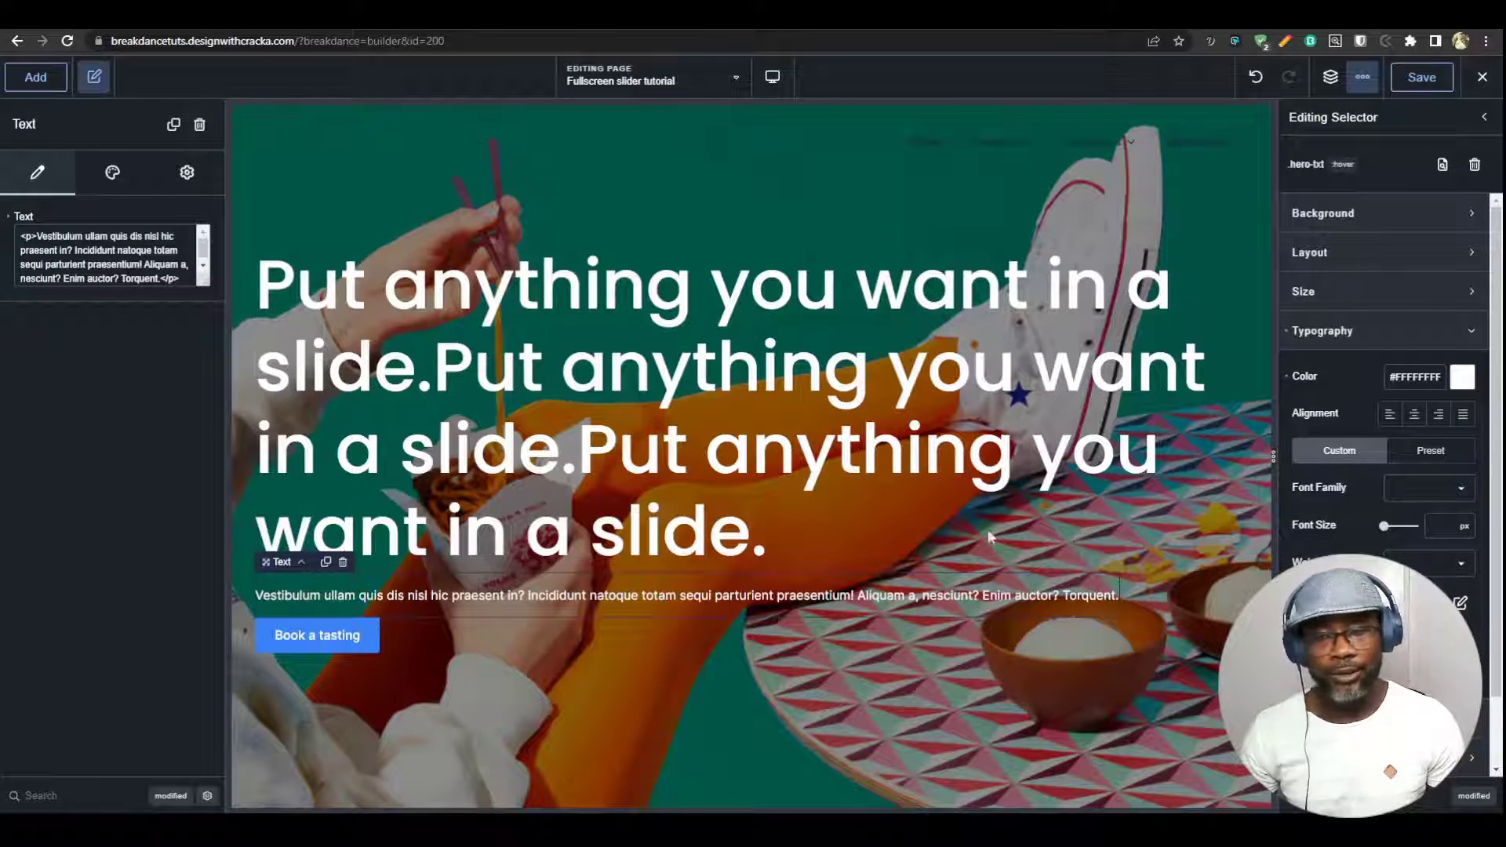
click(1334, 78)
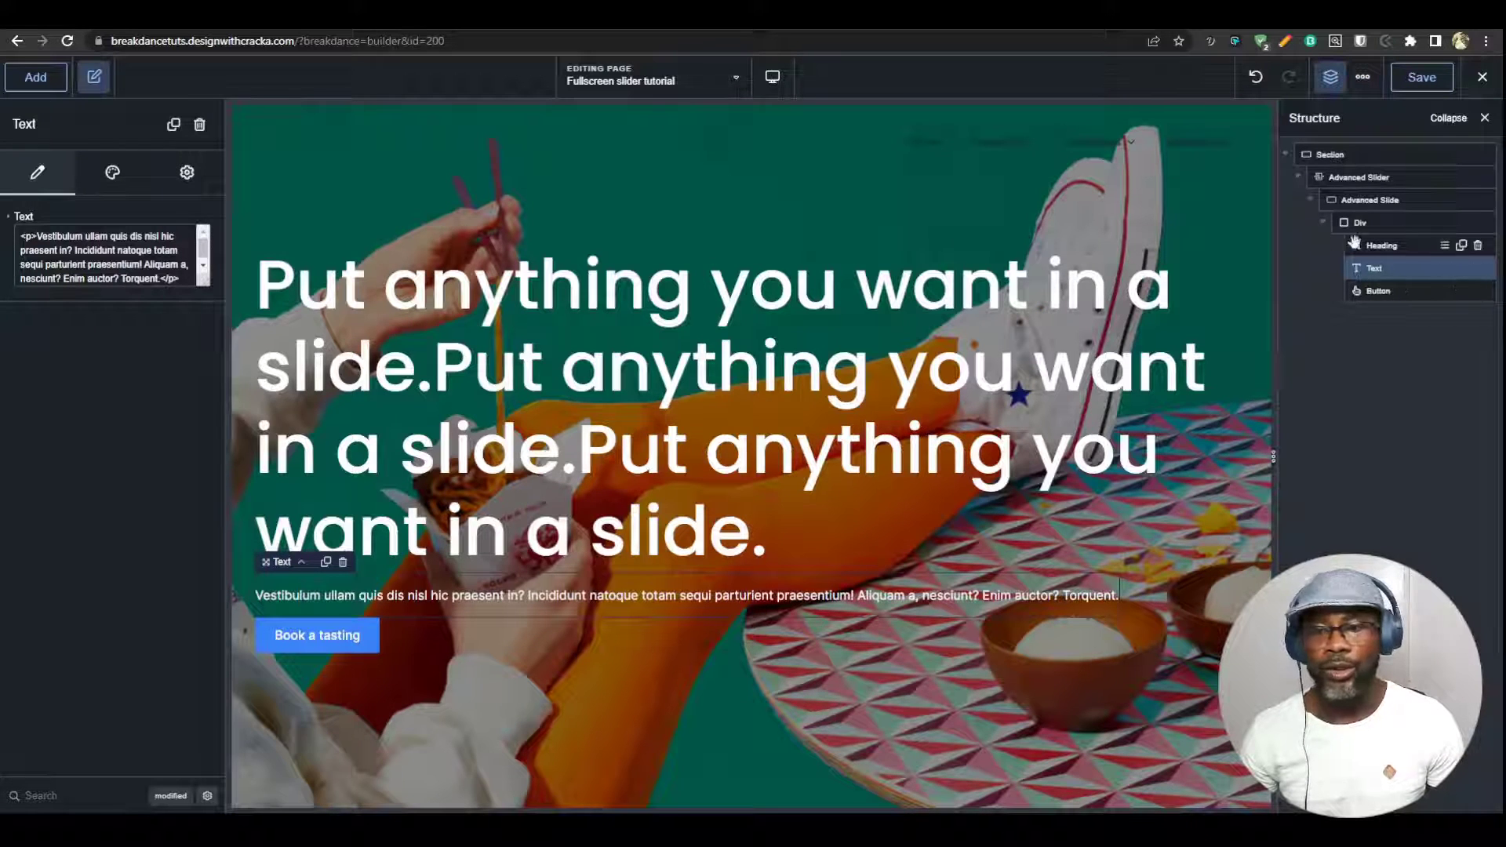
click(665, 430)
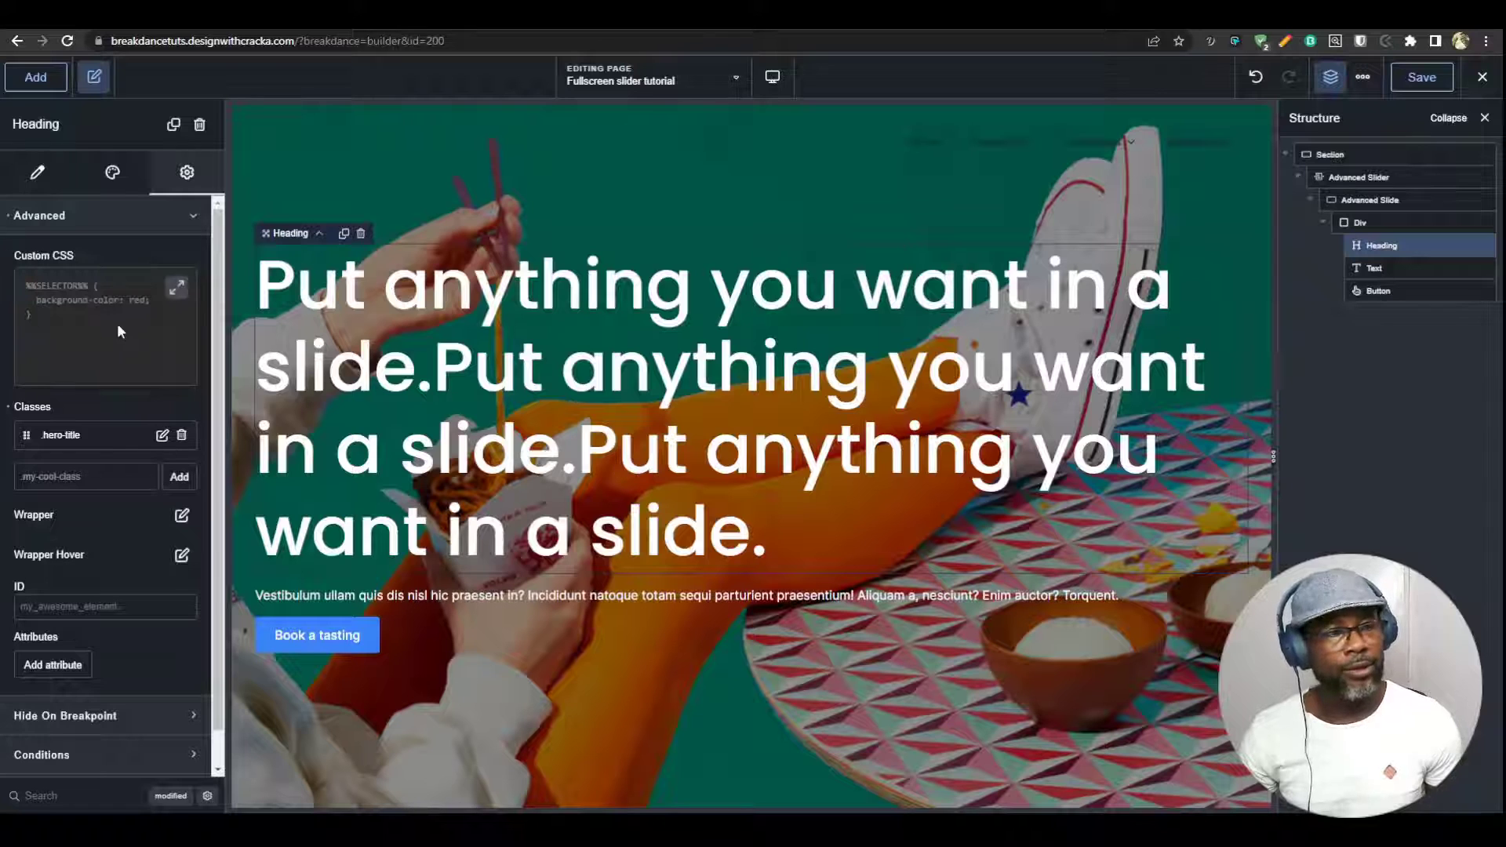
click(72, 175)
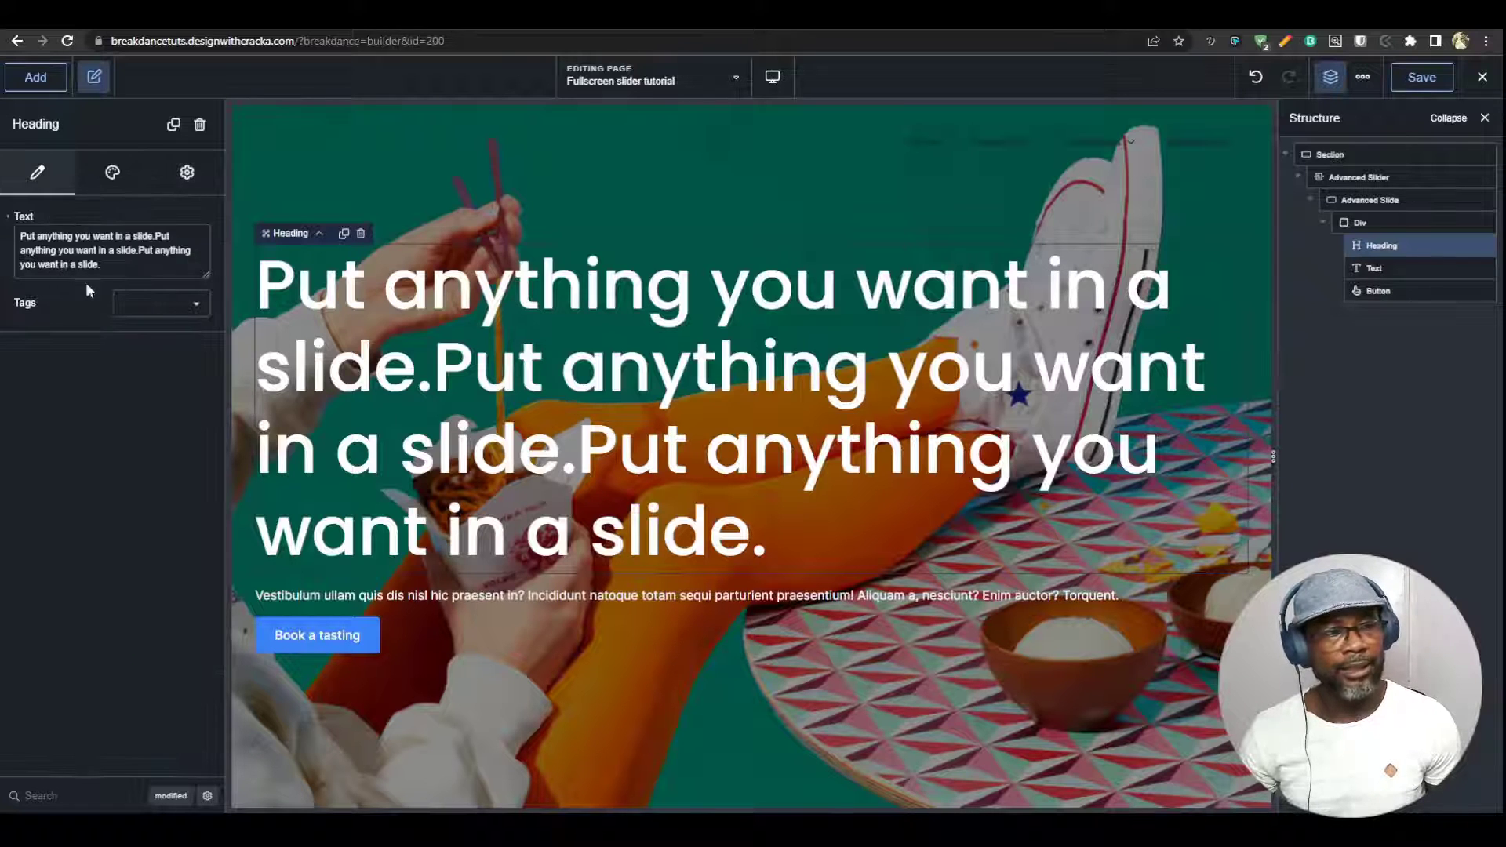
triple_click(140, 272)
text(Gr)
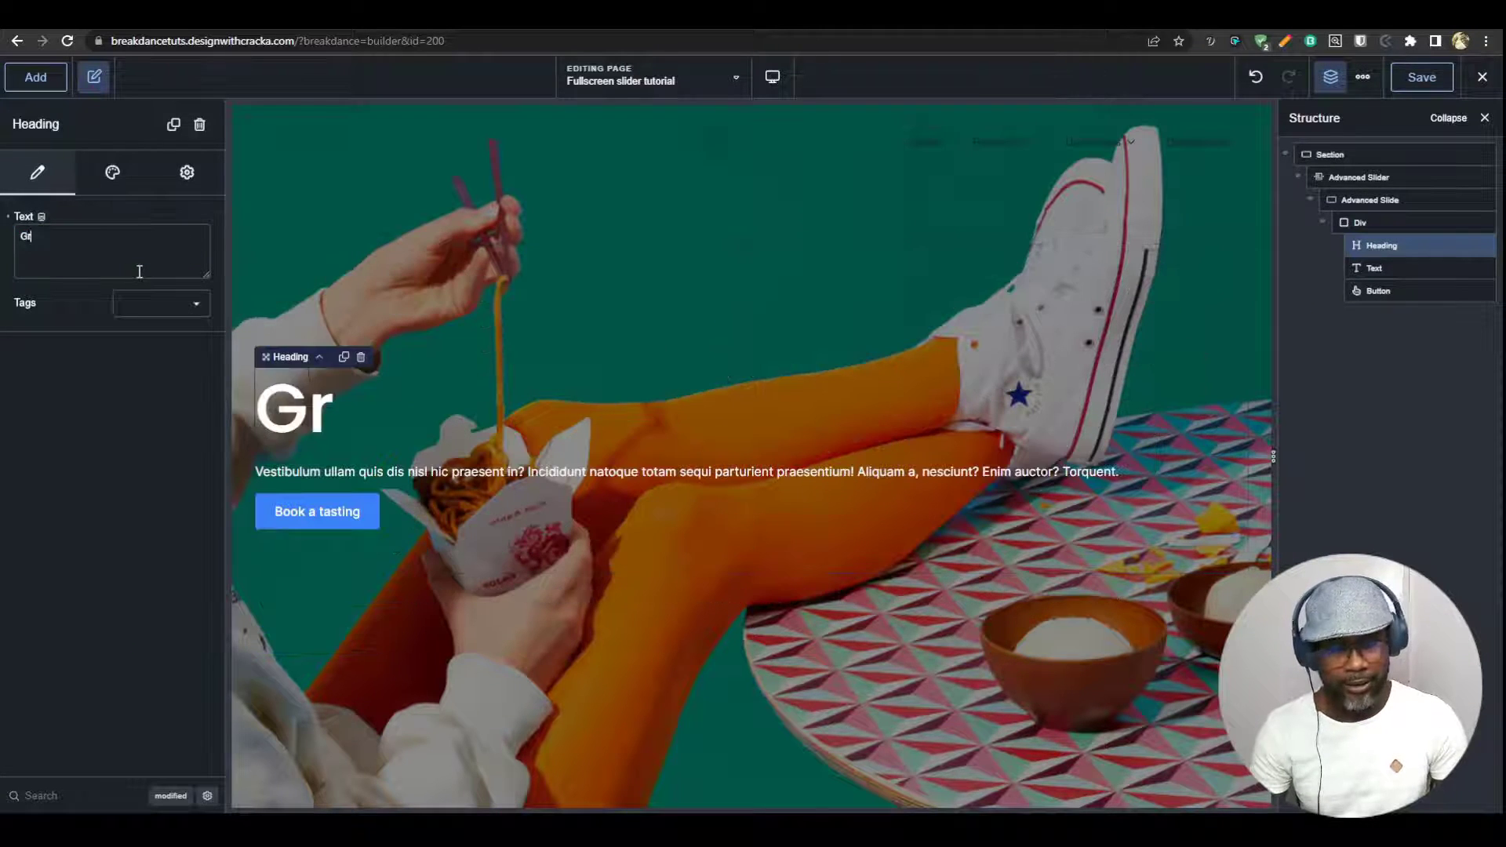
text(eat Recipe)
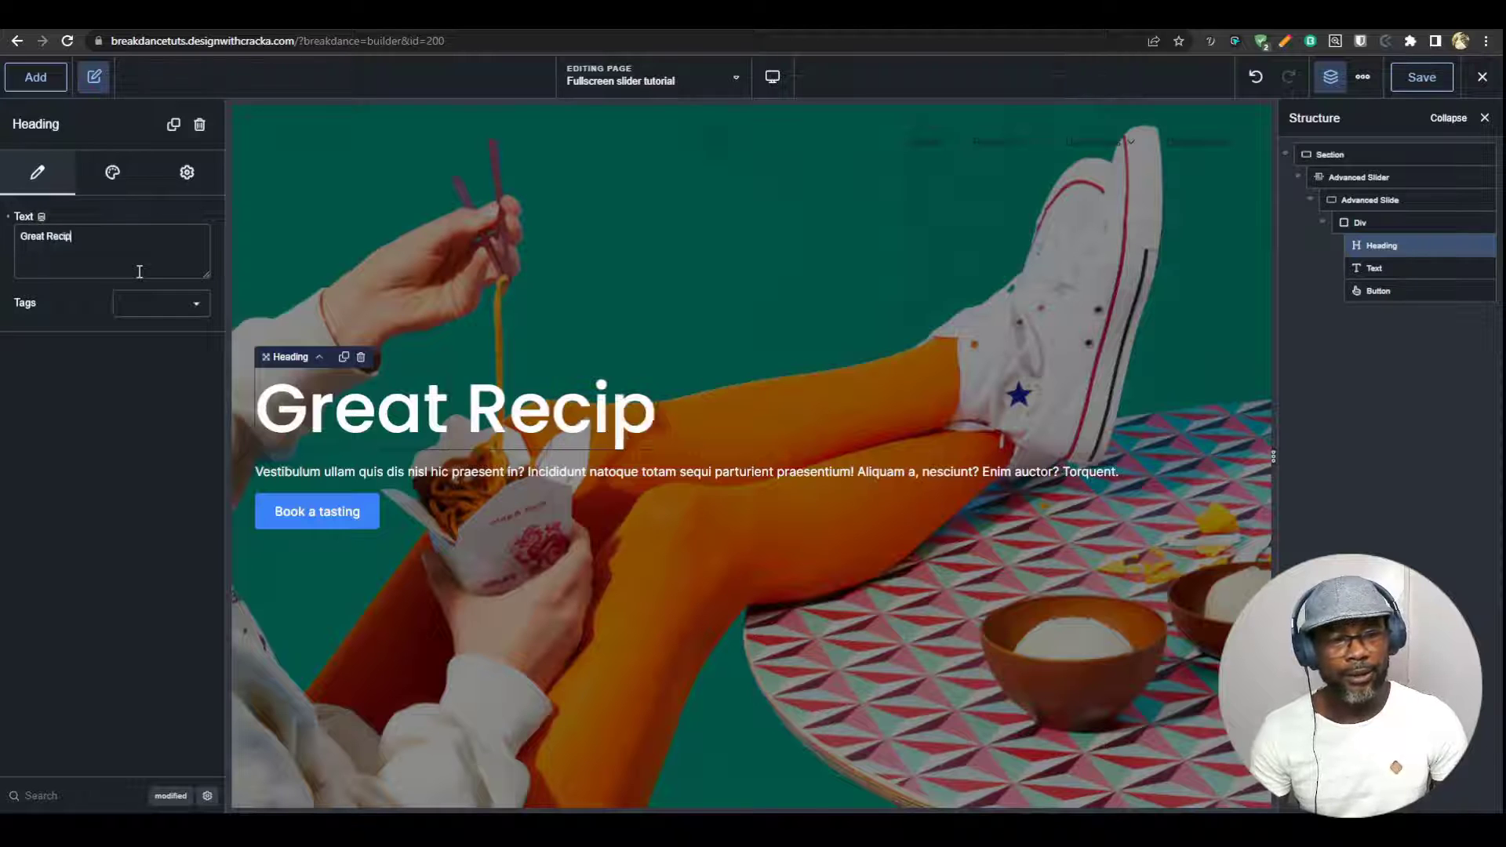
Set the width of the Text element's hero-txt class to 720 px and save the page
click(1371, 291)
click(1369, 224)
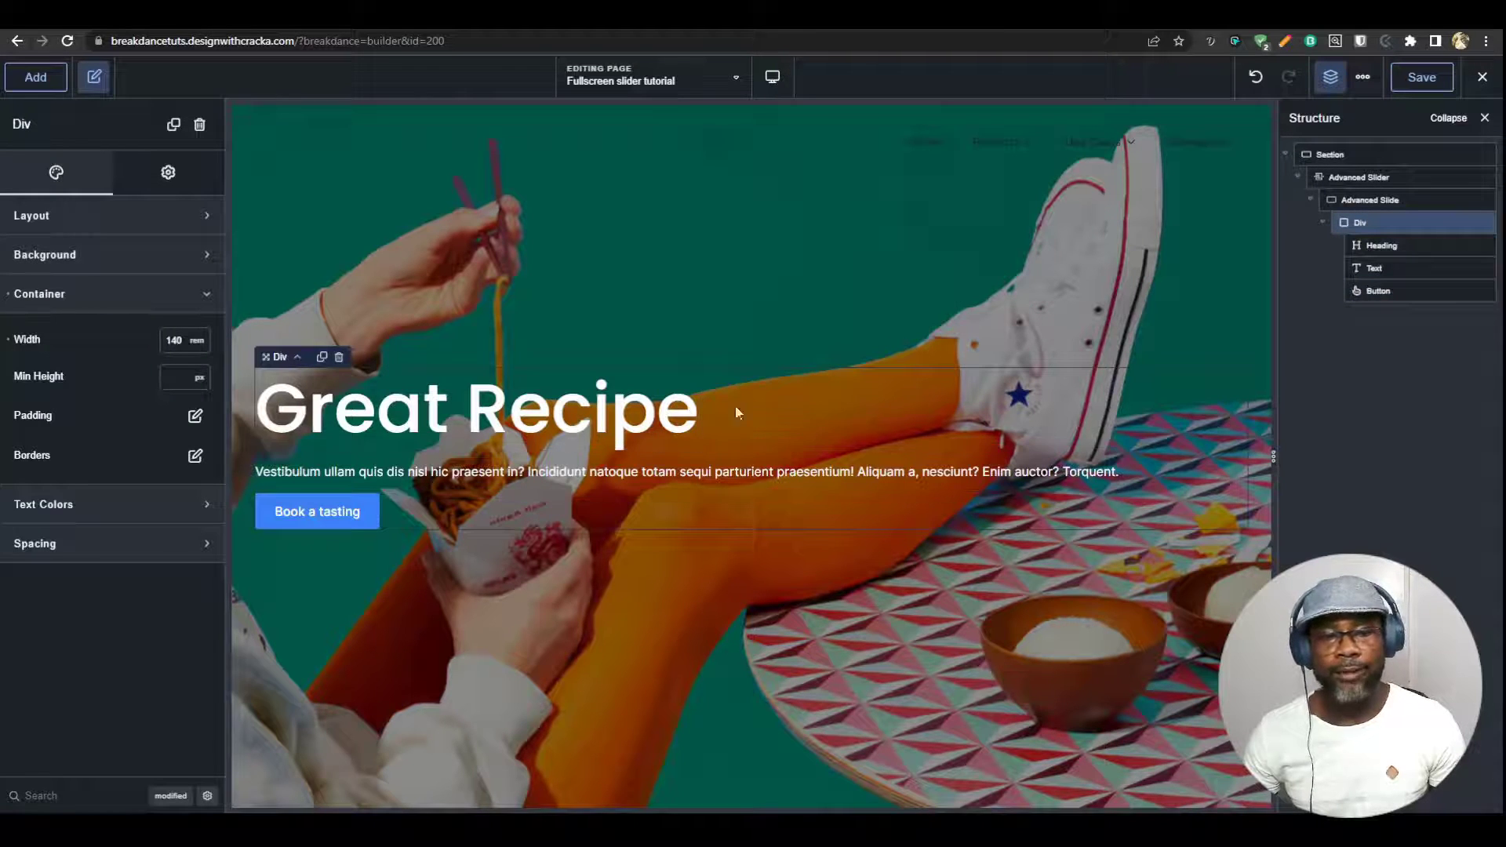
click(945, 475)
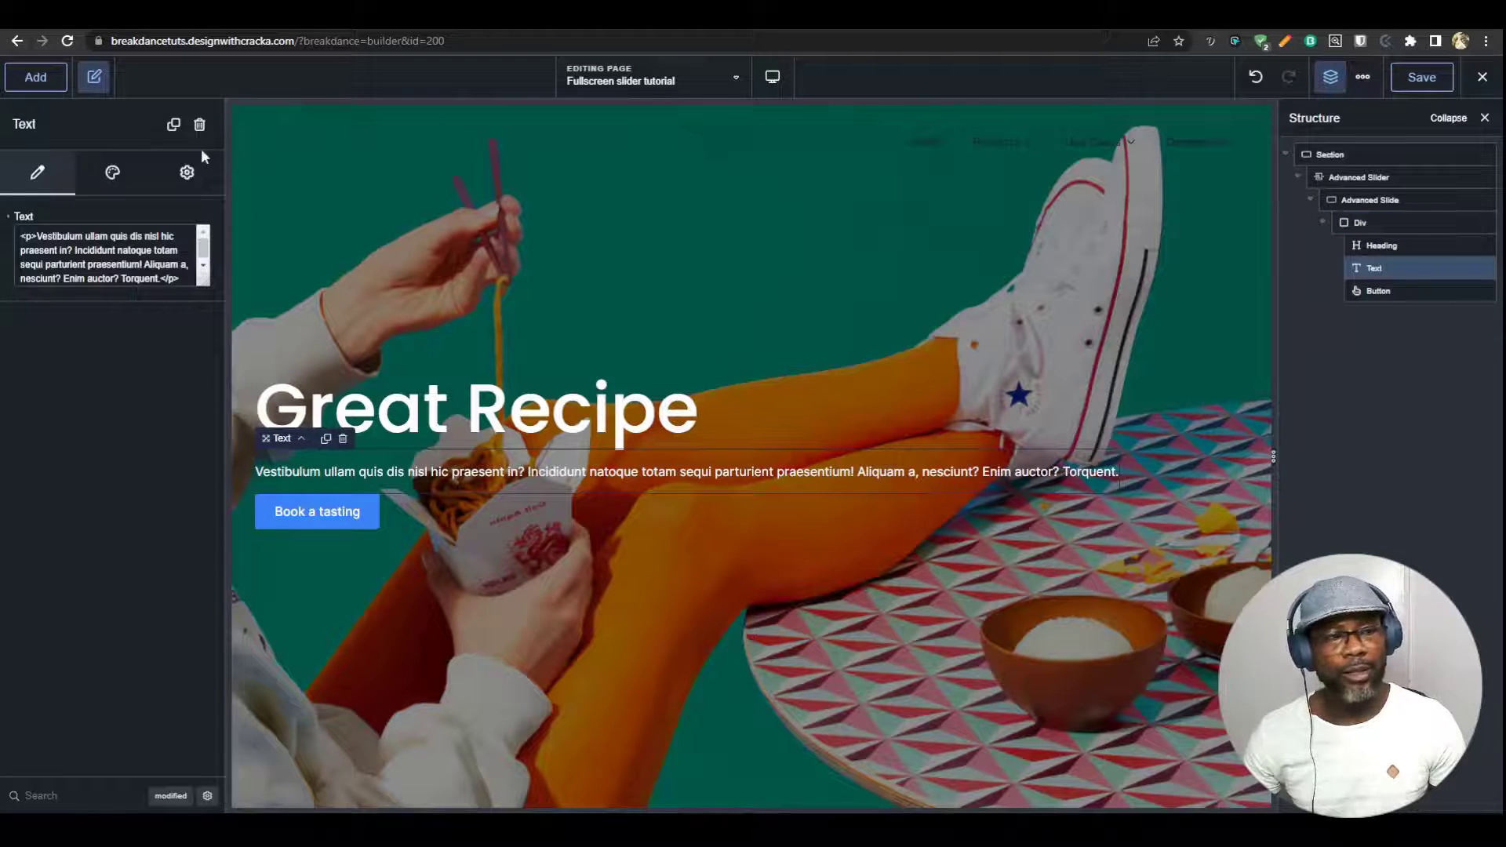
click(187, 176)
click(58, 436)
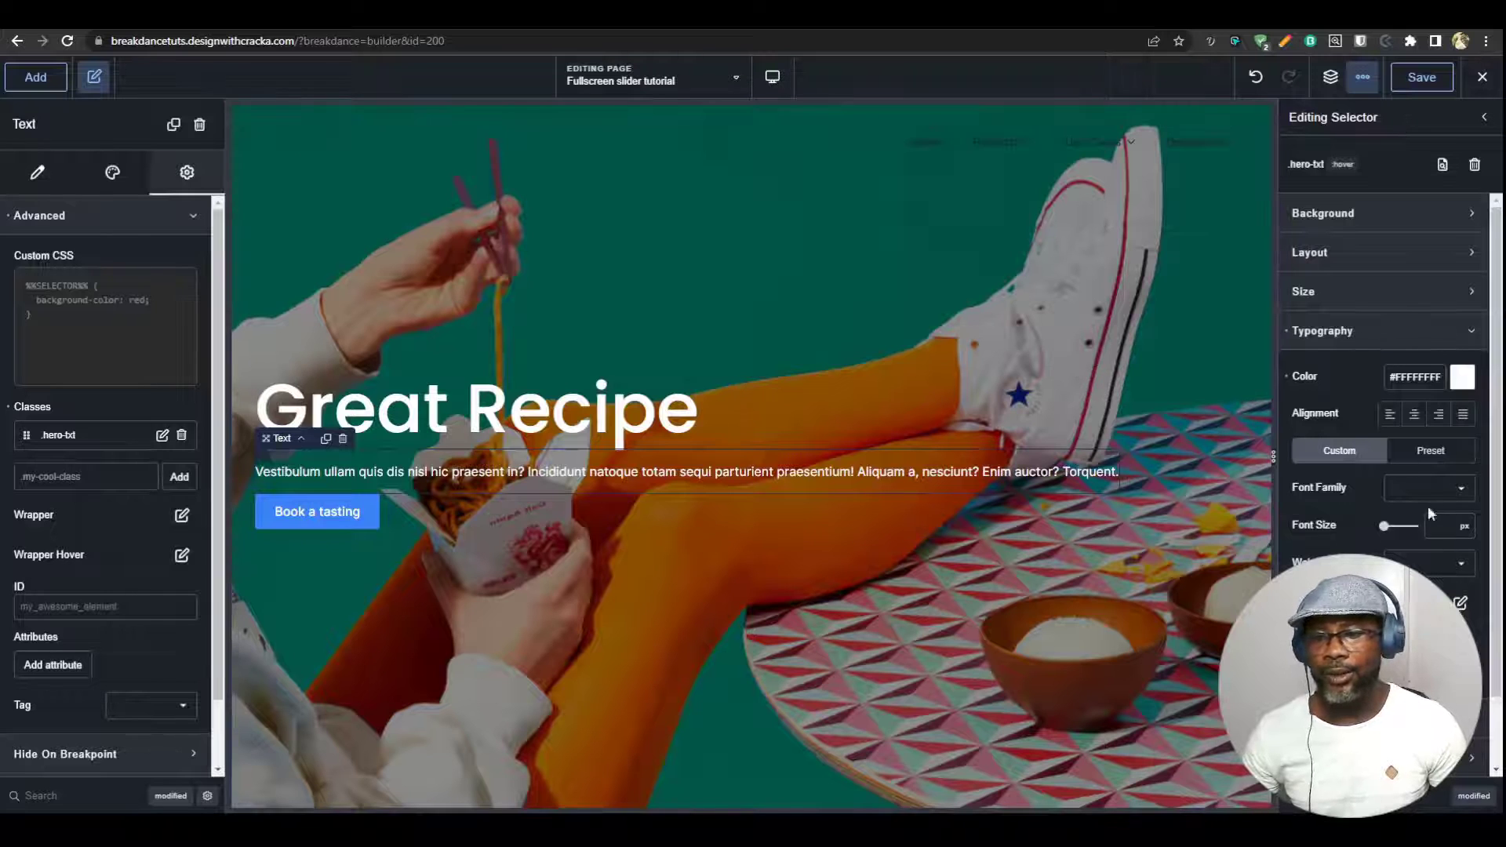
click(1372, 295)
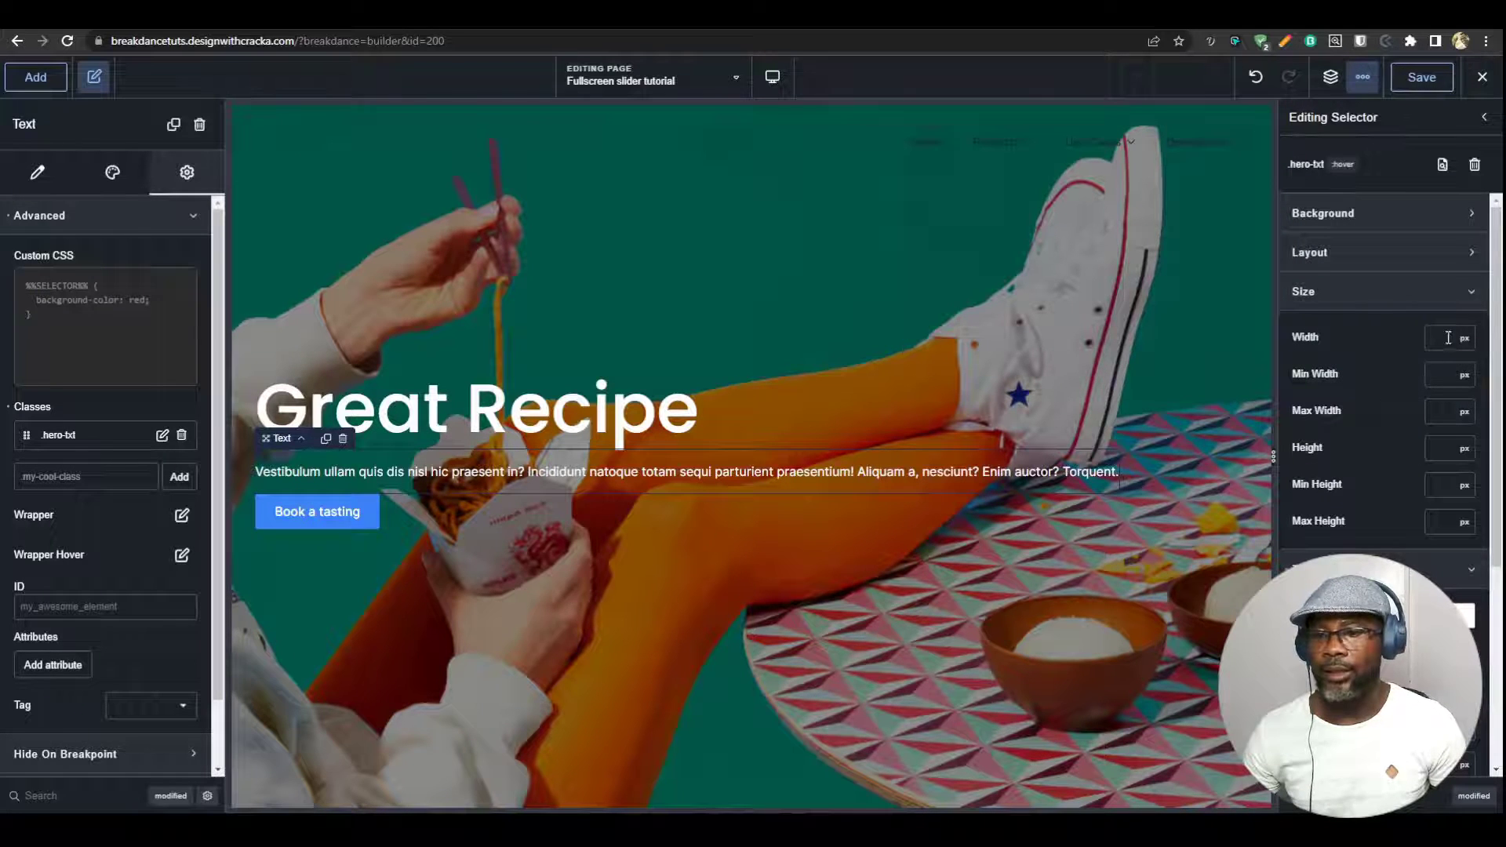
text(720)
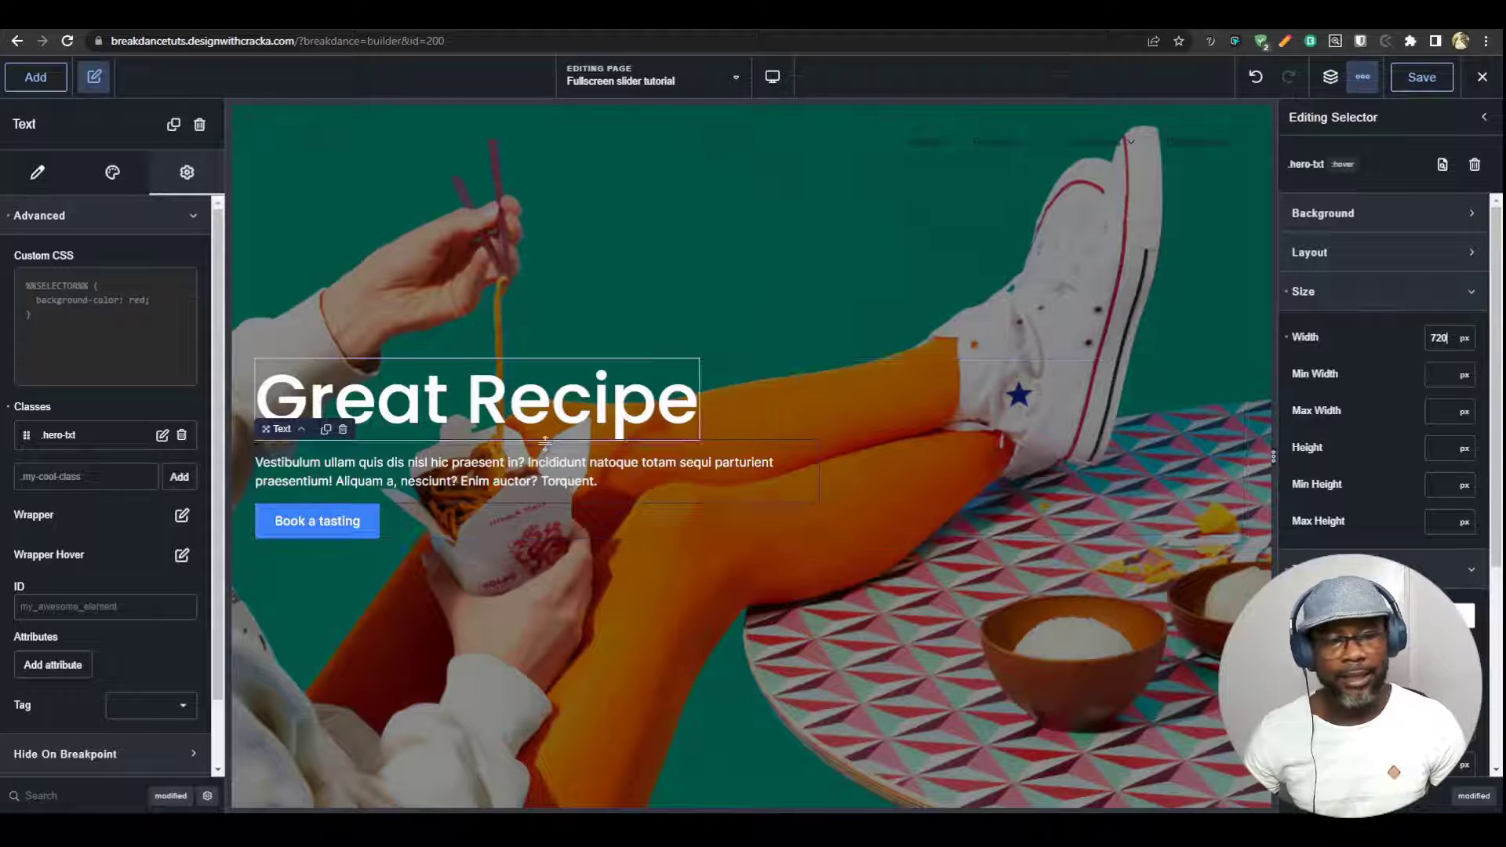
click(1420, 79)
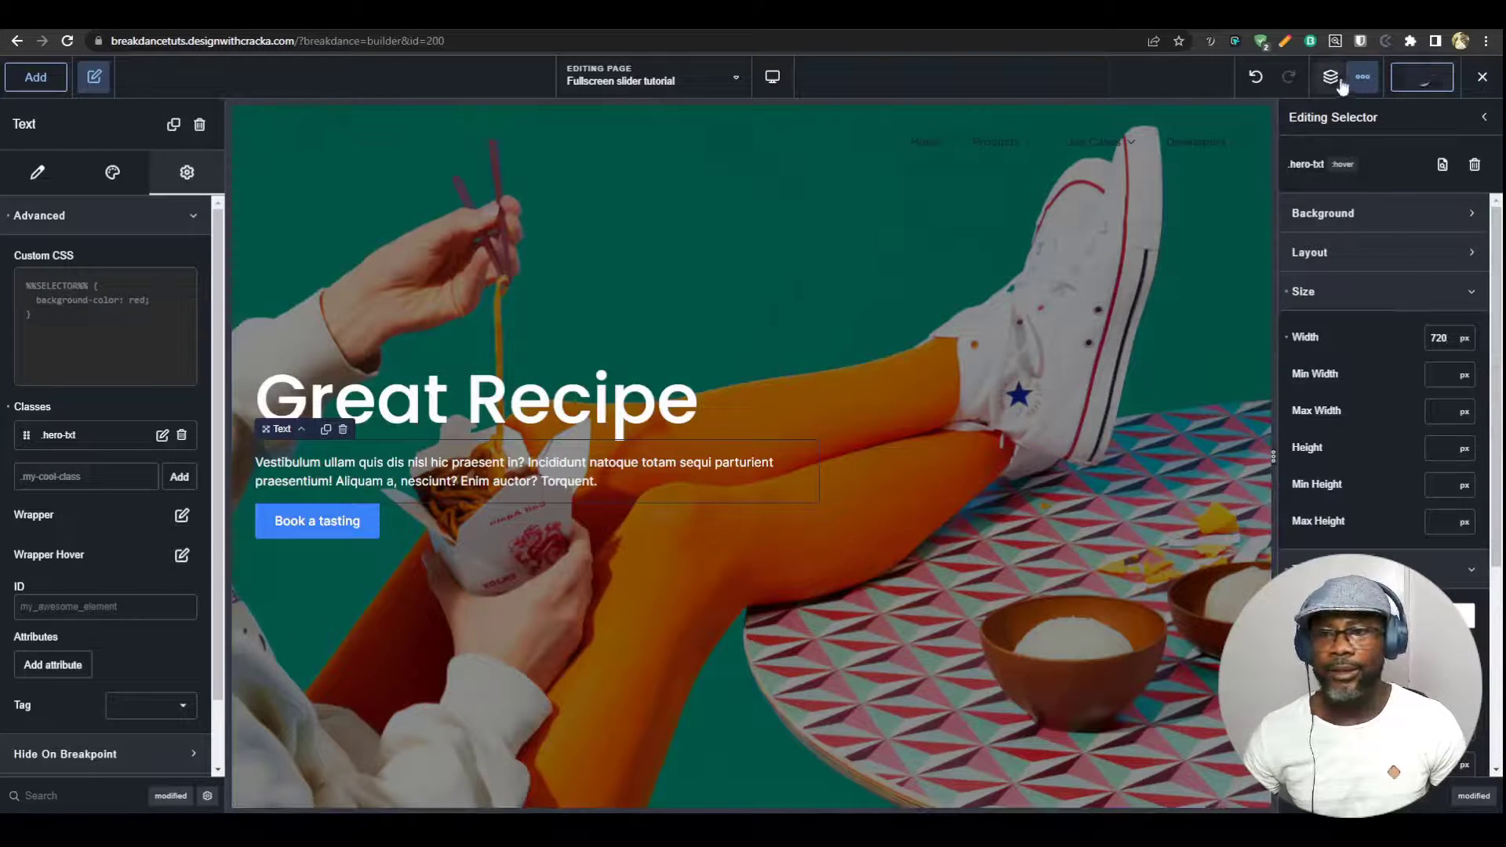
Set the layout gap of the Div holding the slide's content to 2 rem
click(1331, 79)
click(1377, 227)
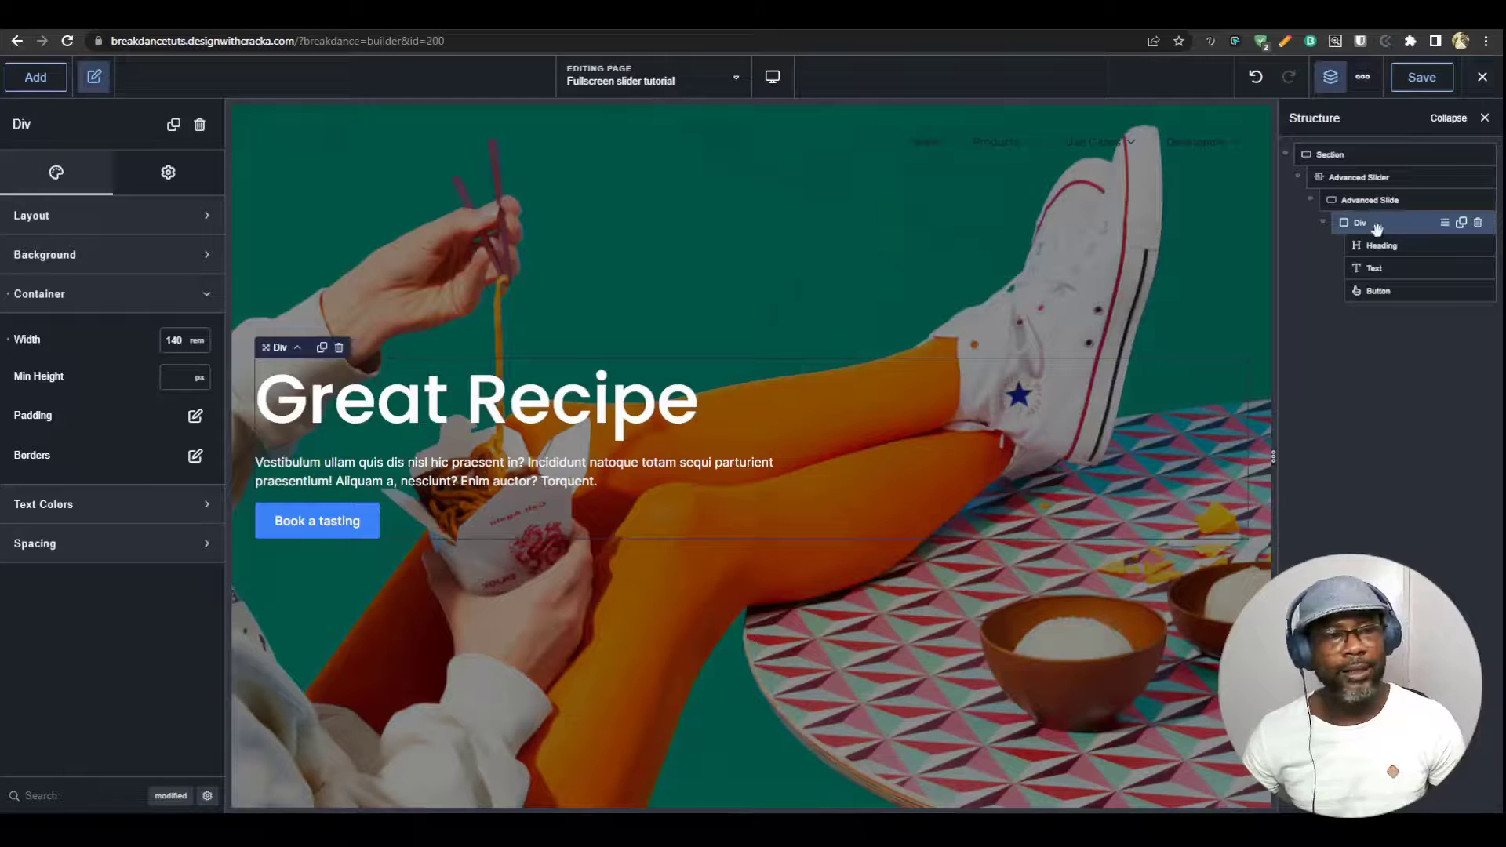
click(168, 215)
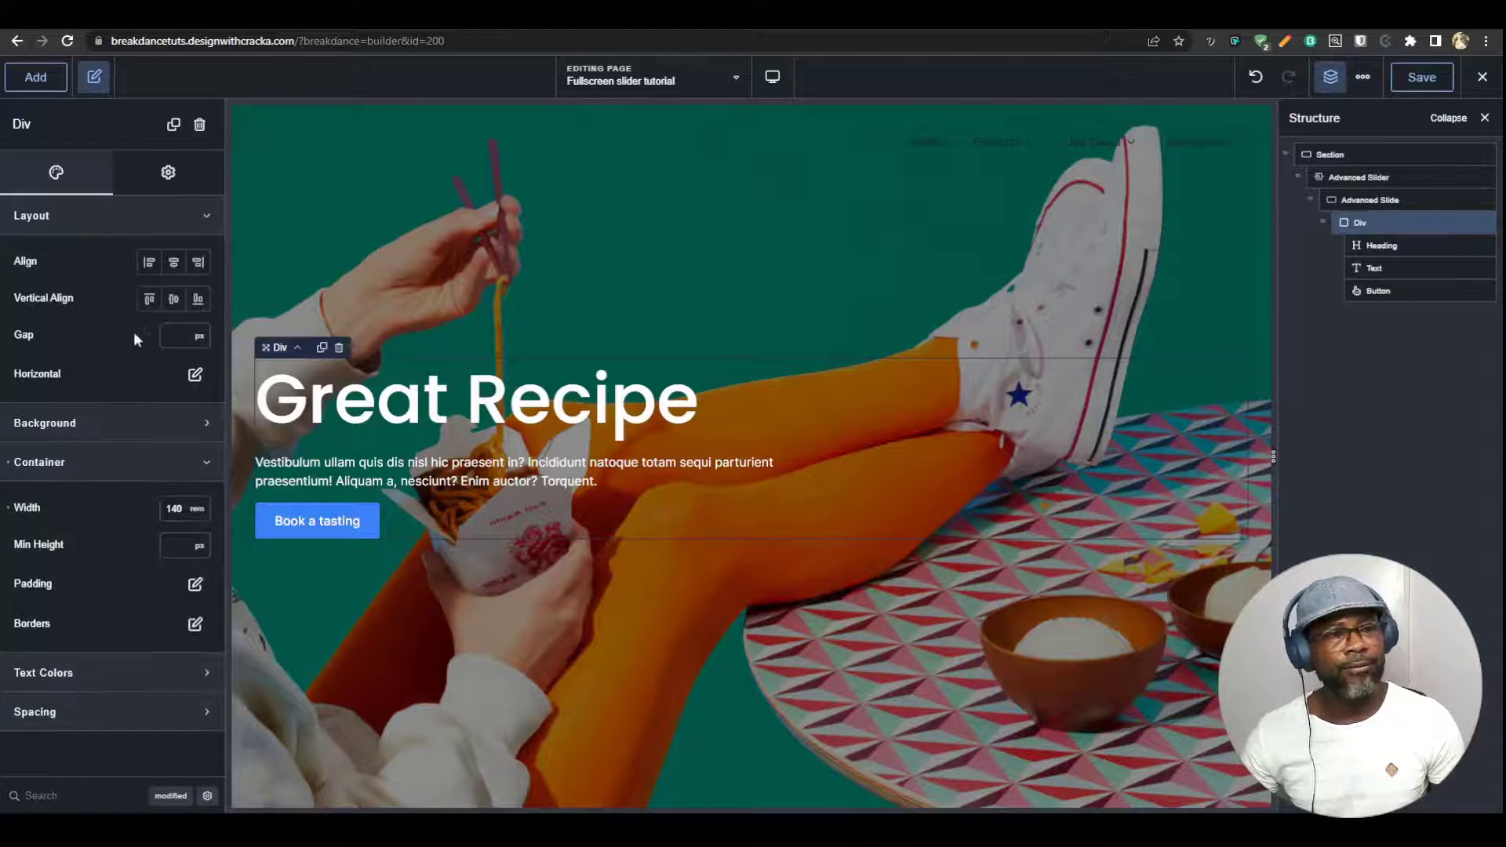
click(182, 342)
text(2)
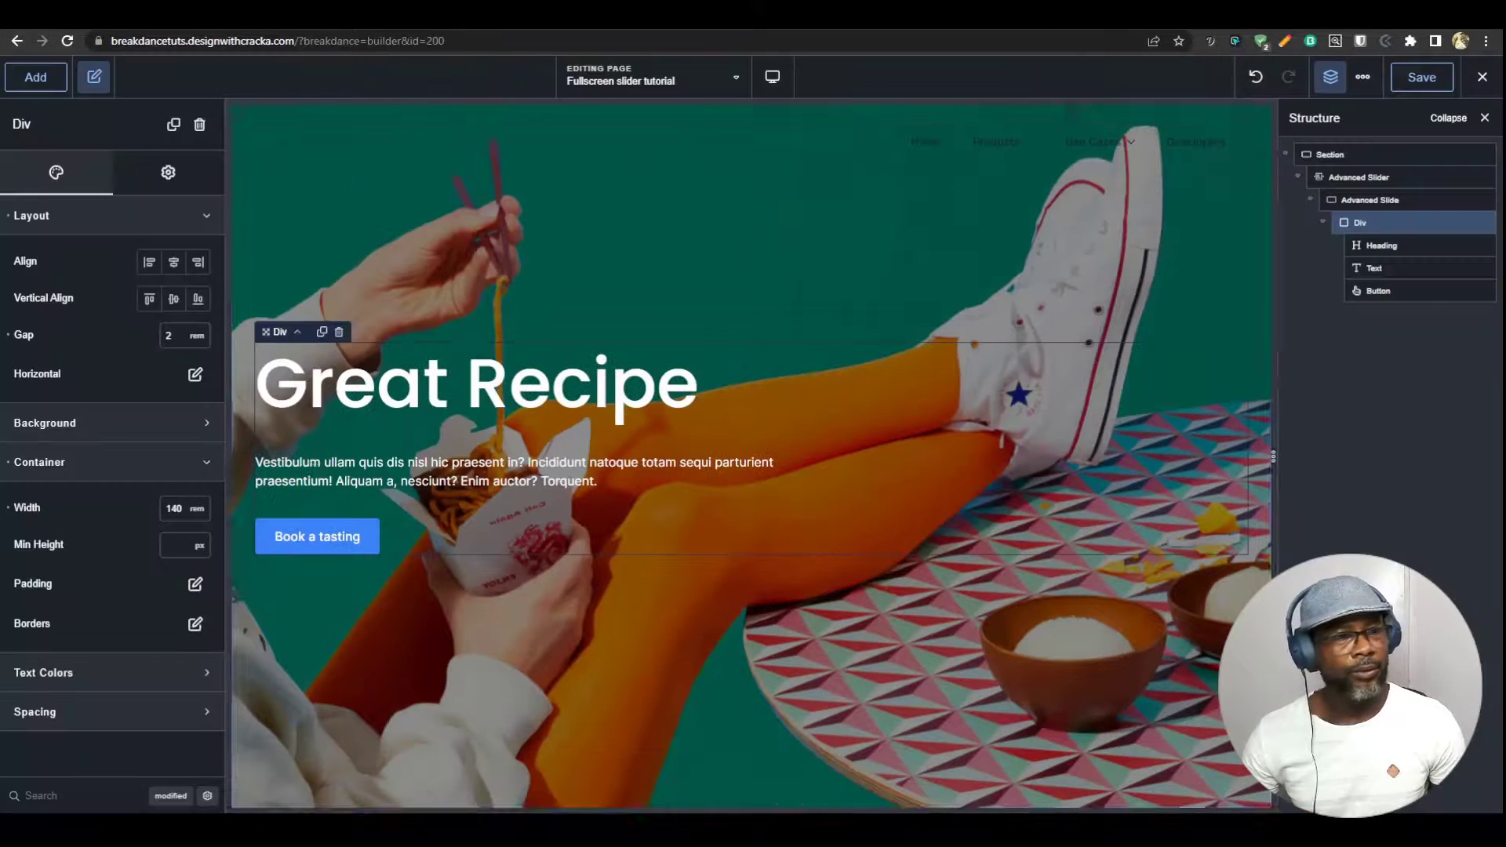
Duplicate the finished Advanced Slide twice so the slider holds three slides
click(1323, 222)
click(1311, 200)
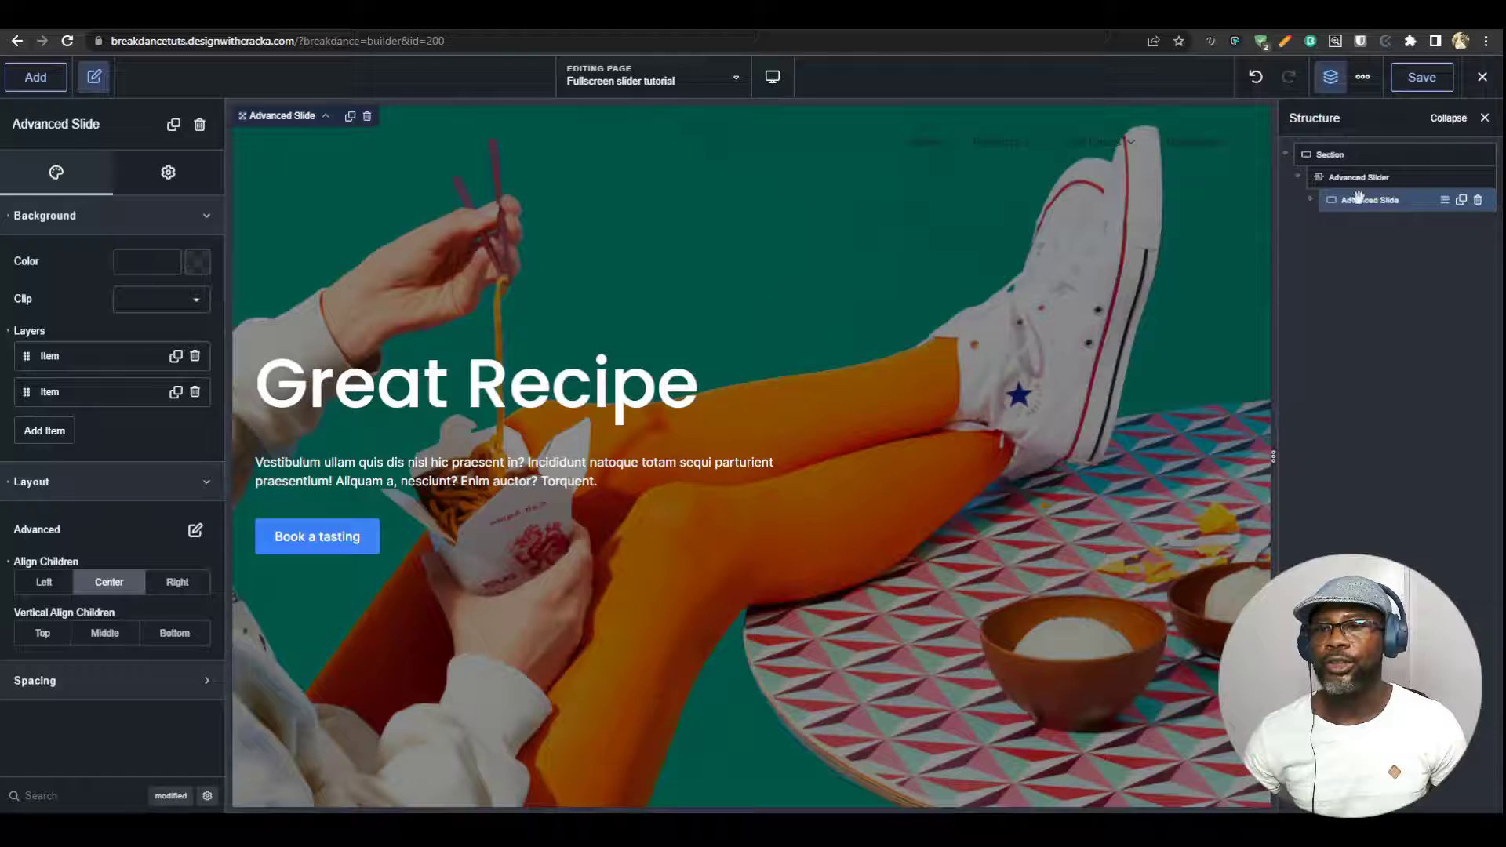
click(1462, 201)
click(1461, 201)
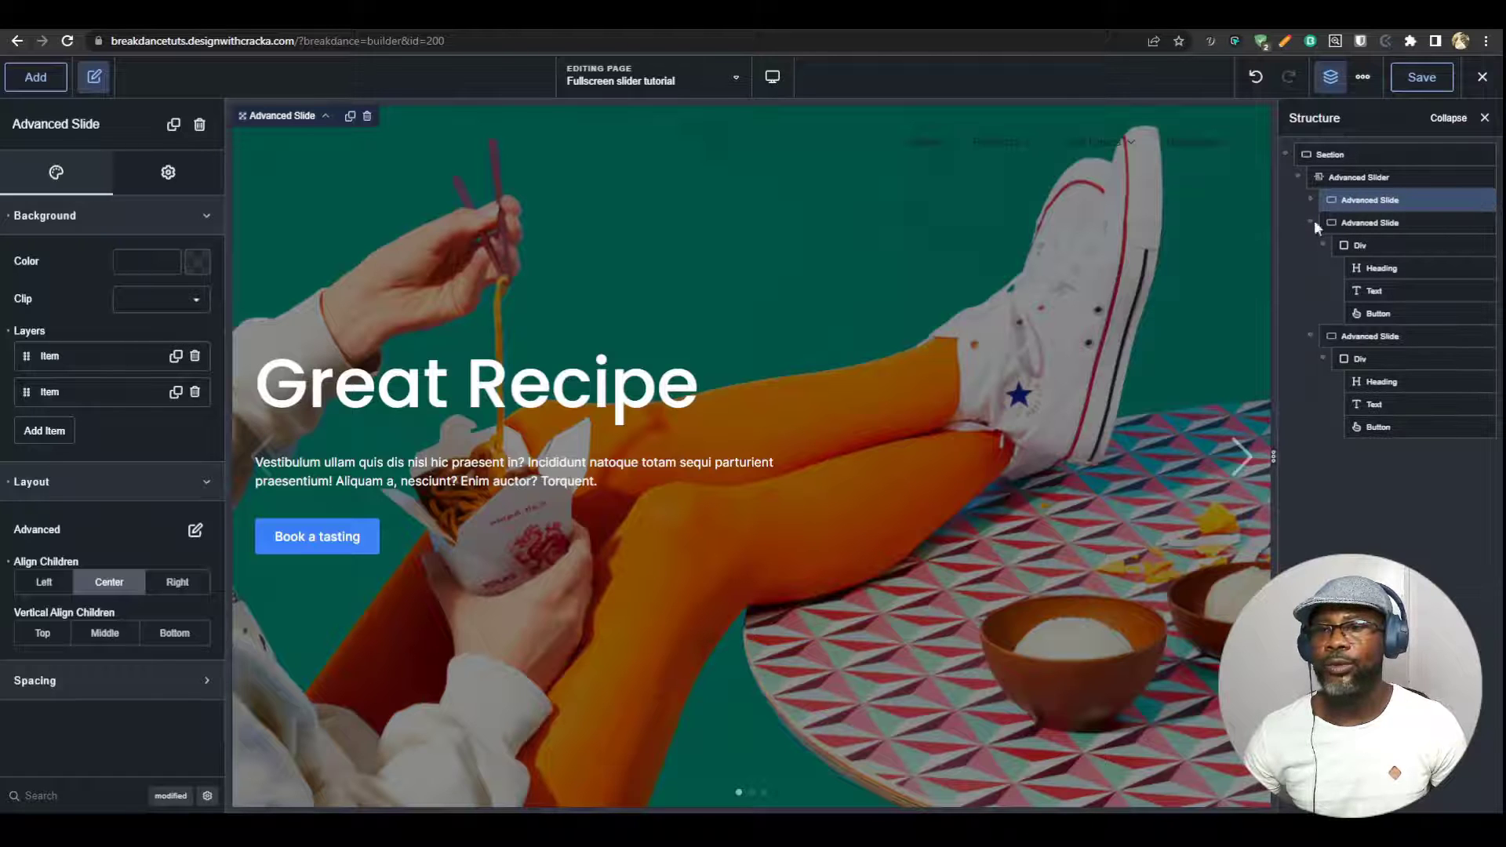
Replace the second slide's background layer image with hero_image5.jpg from the media library
click(1315, 225)
click(1356, 225)
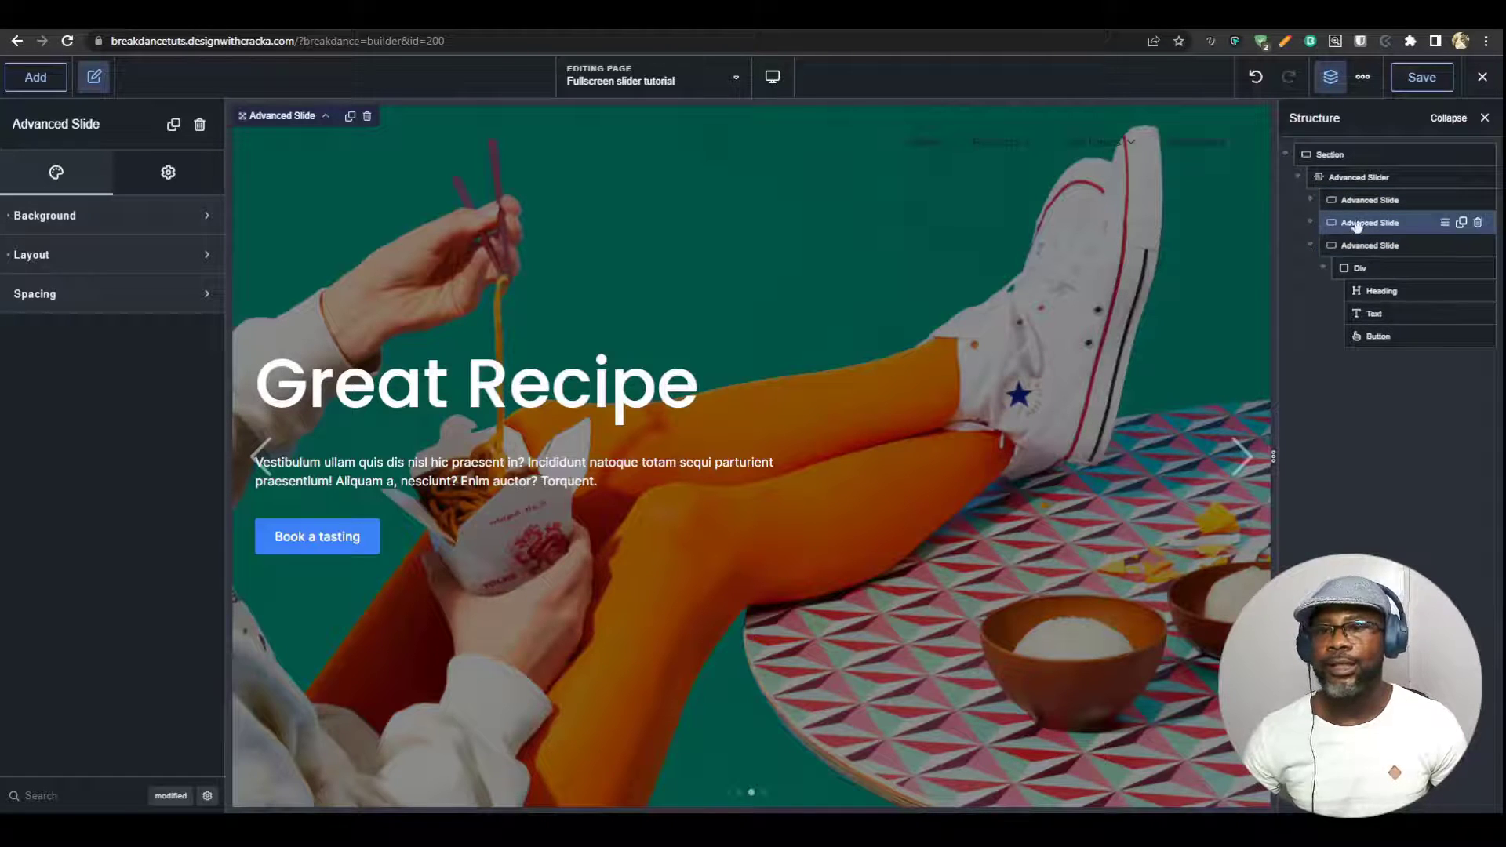
click(118, 218)
click(118, 357)
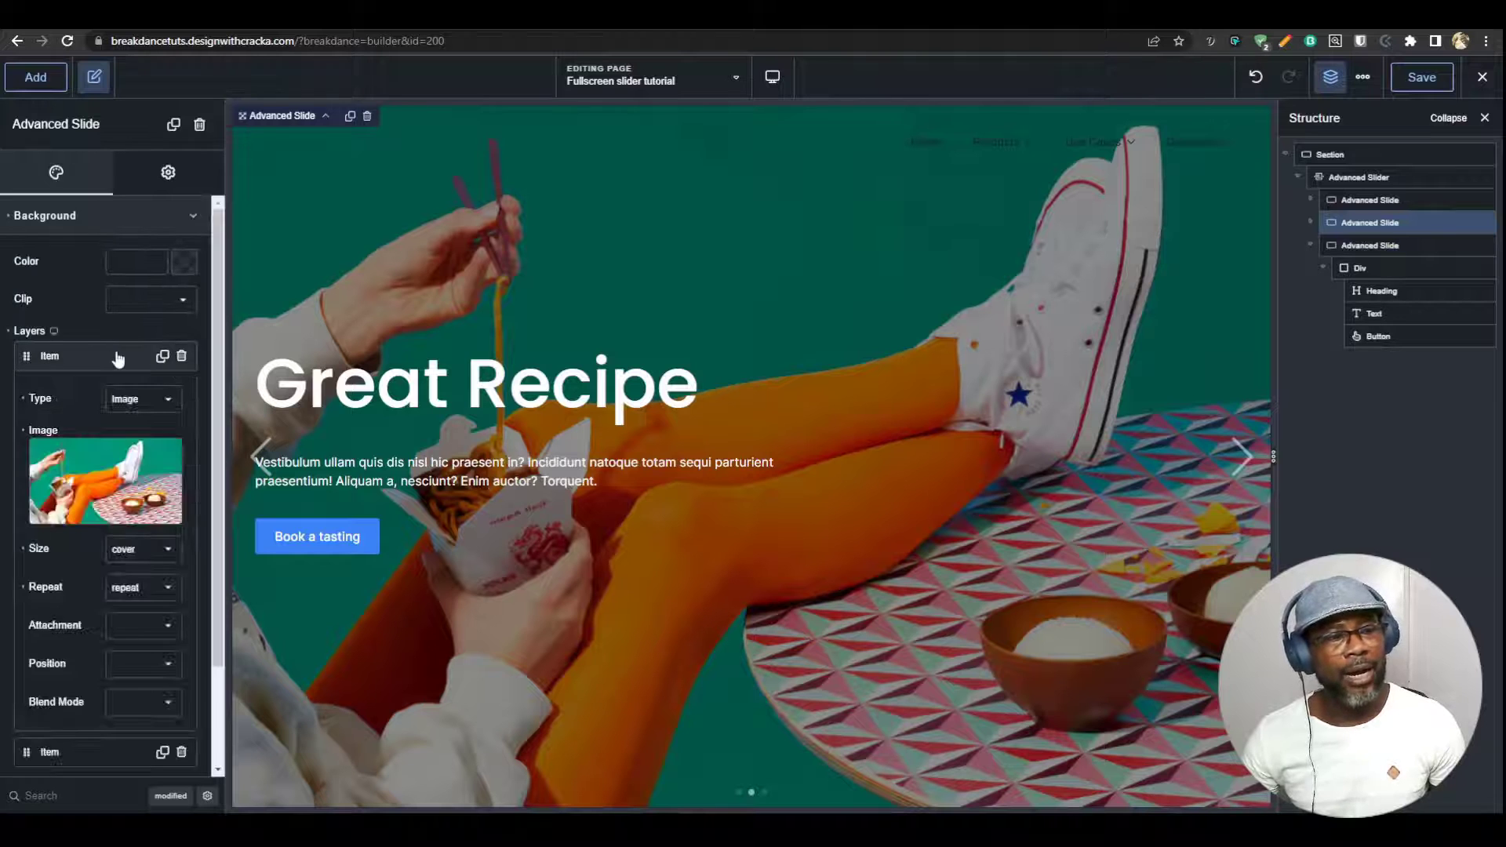
click(134, 486)
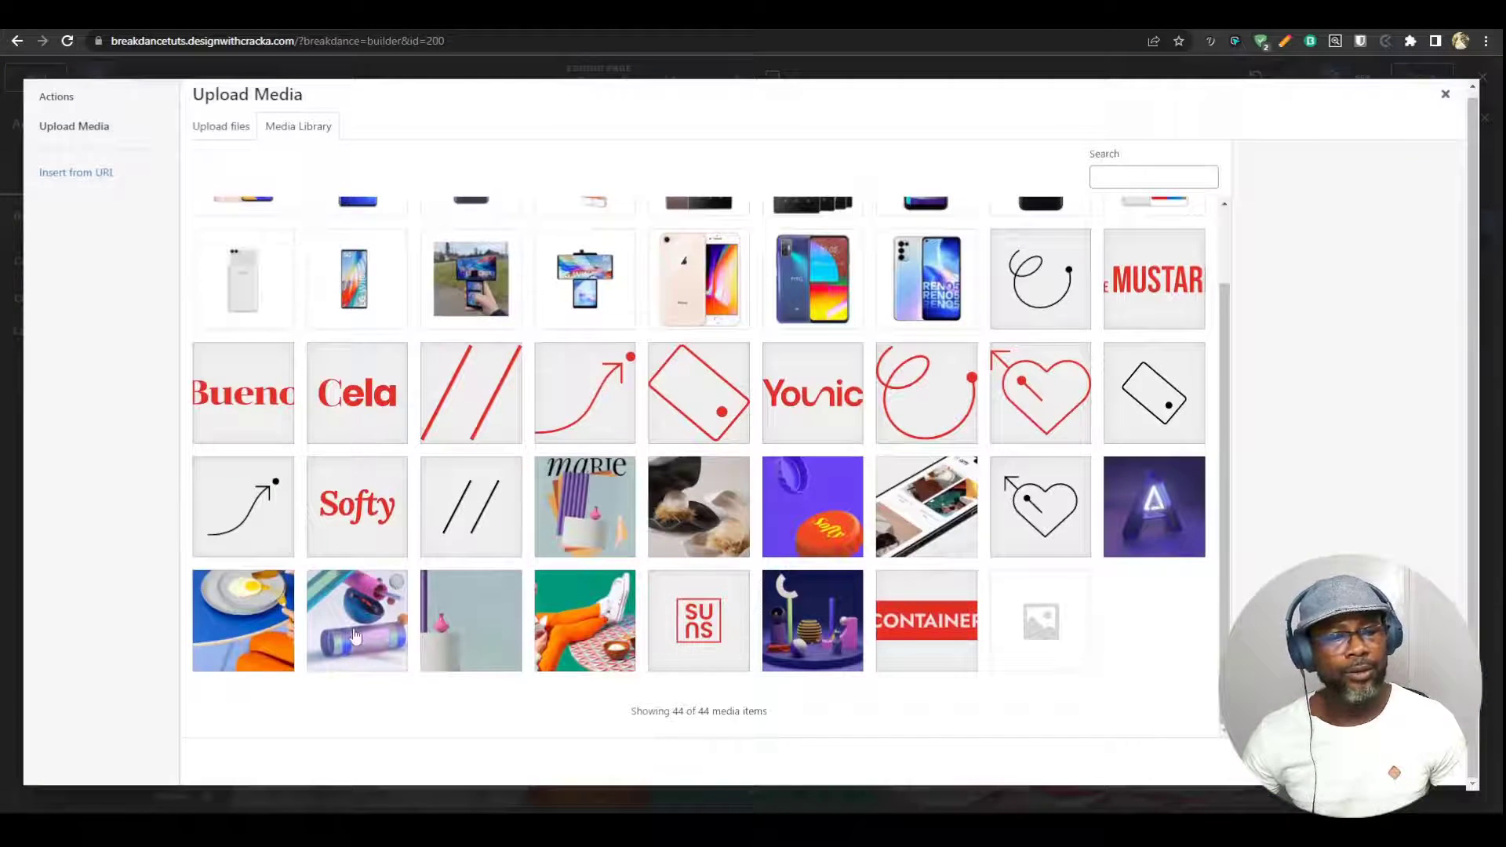
click(356, 635)
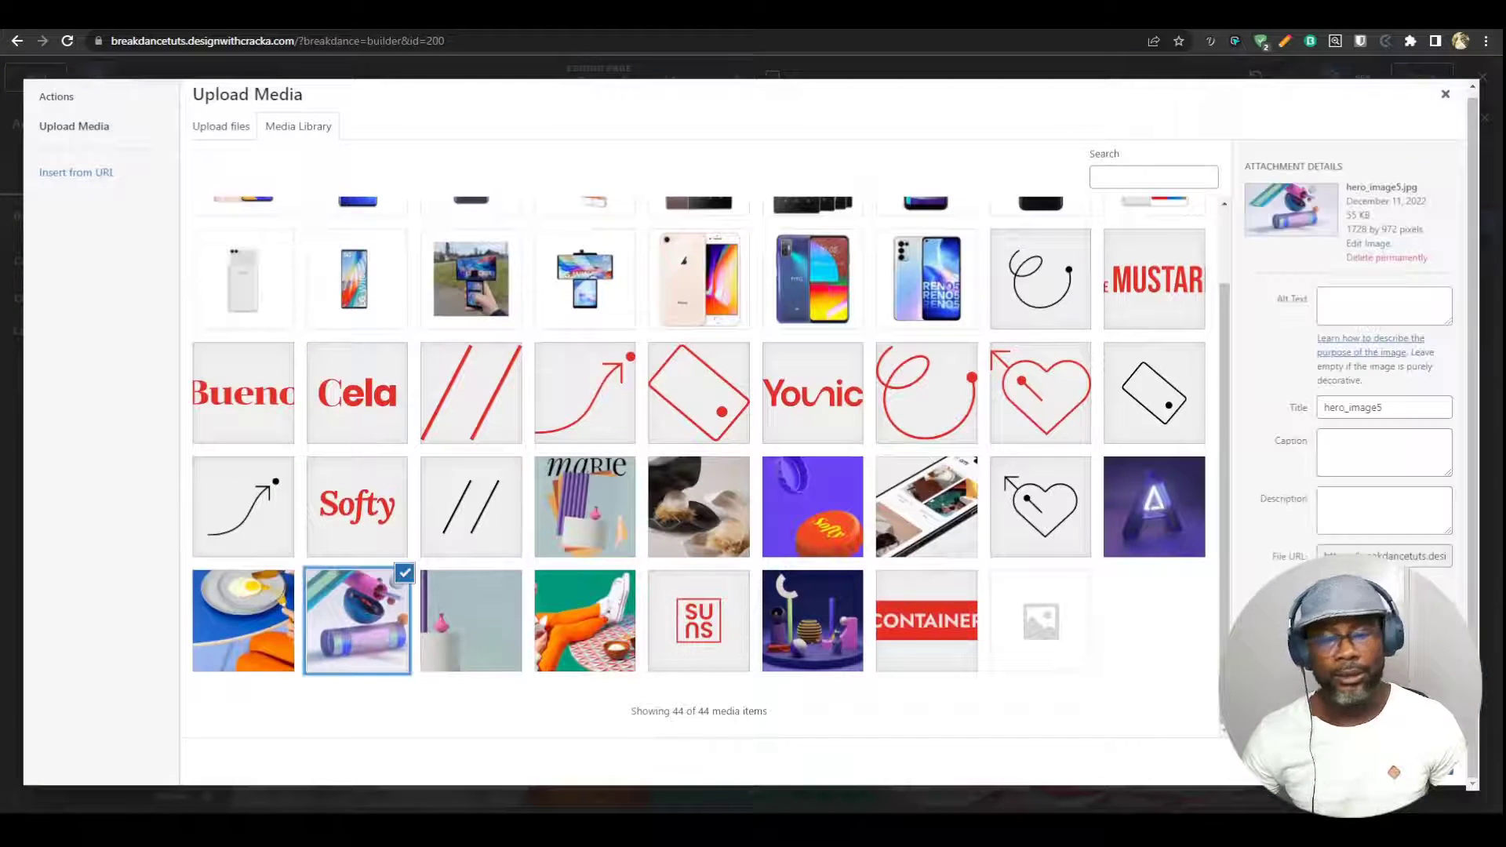
click(1412, 760)
Replace the third slide's background layer image with hero_image4.jpg from the media library
click(1359, 248)
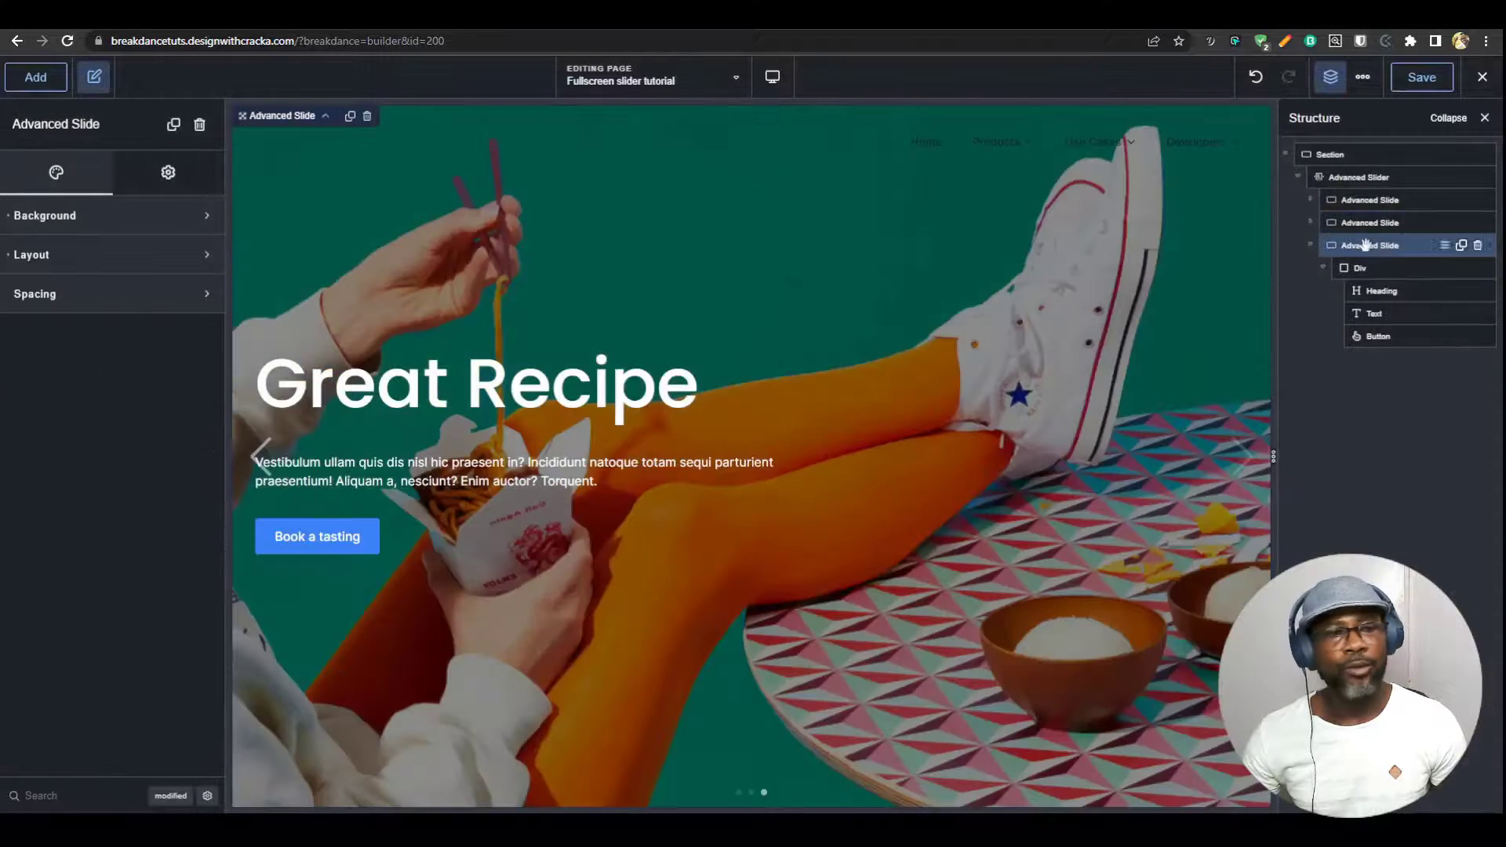
click(85, 221)
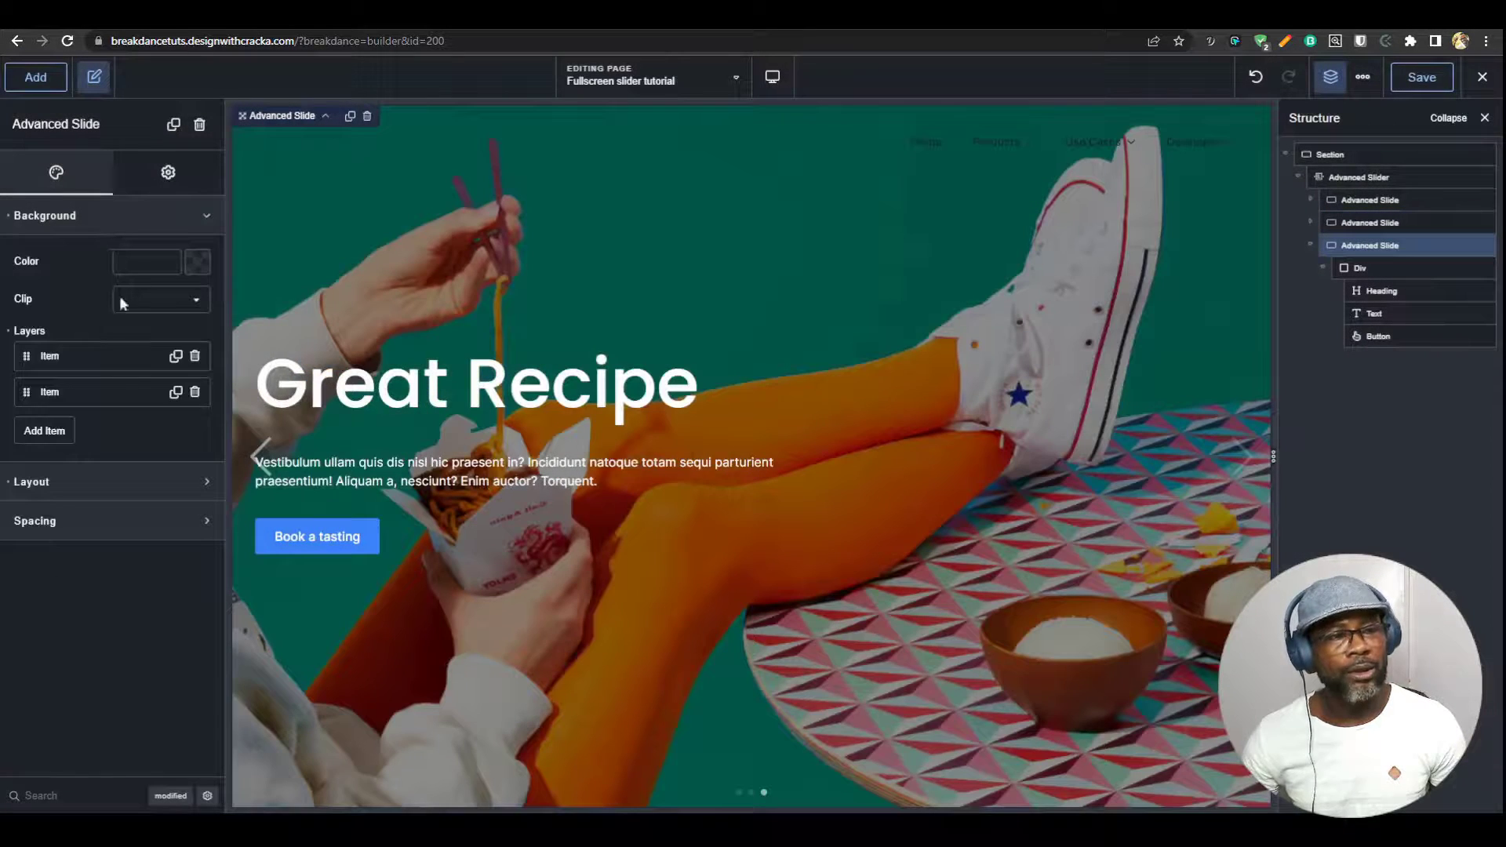
click(86, 355)
click(102, 479)
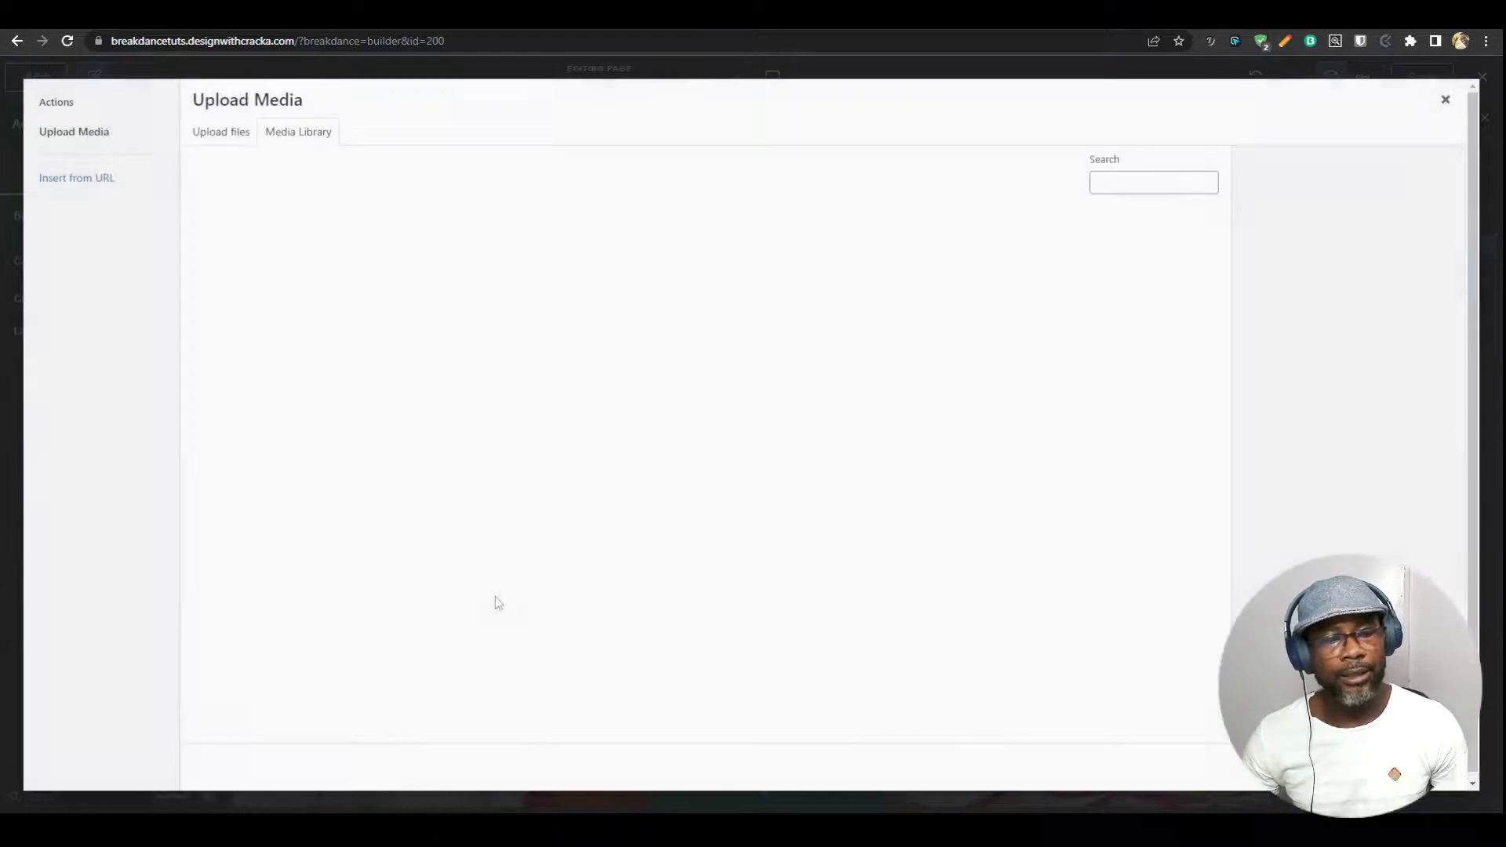
scroll(392, 619, down, 1)
click(276, 645)
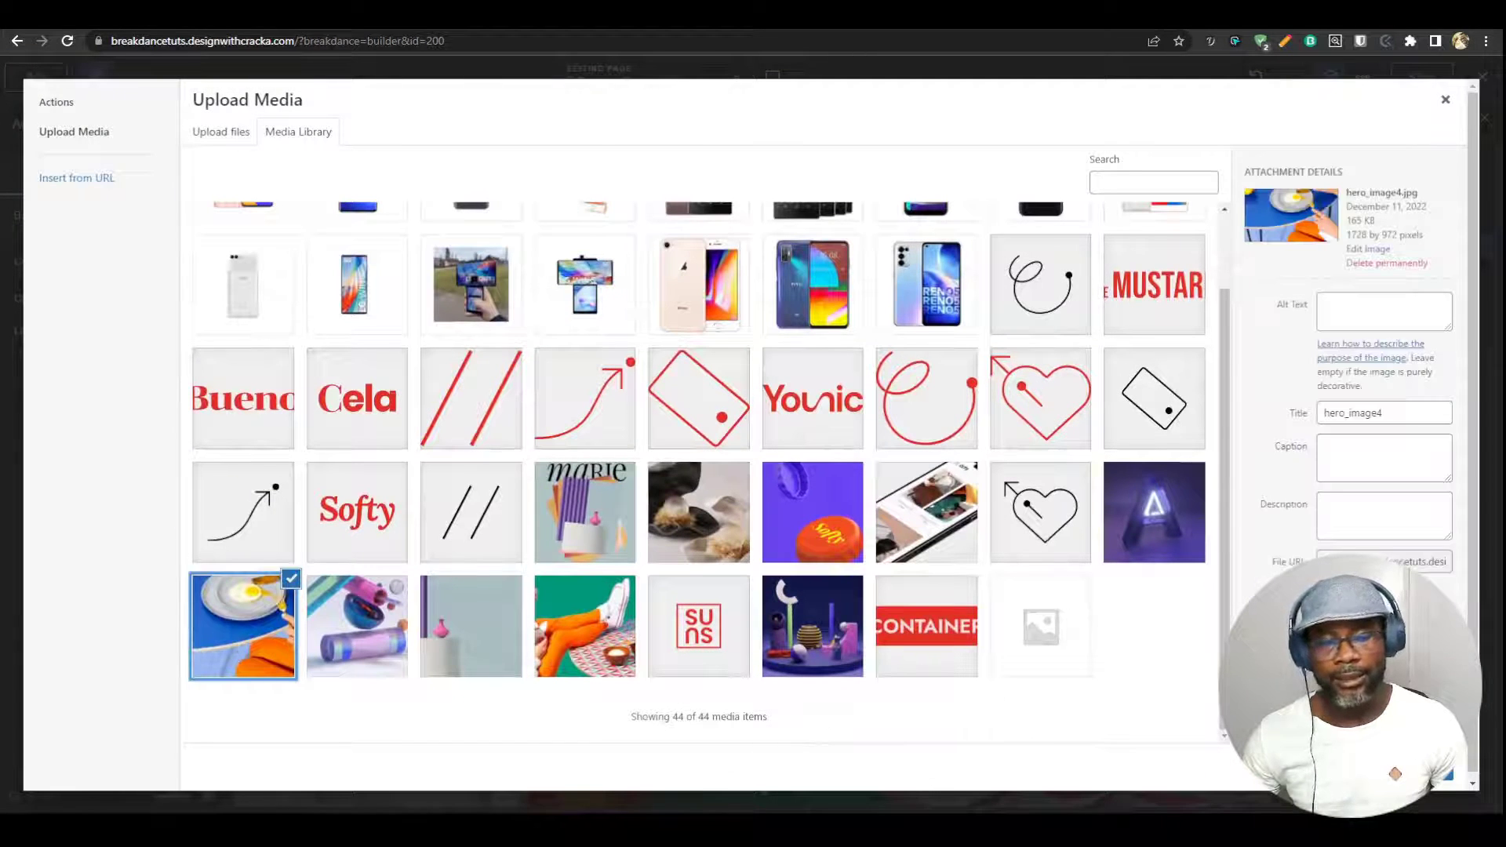
double_click(243, 626)
Check the background images of the three slides on the canvas
click(1365, 201)
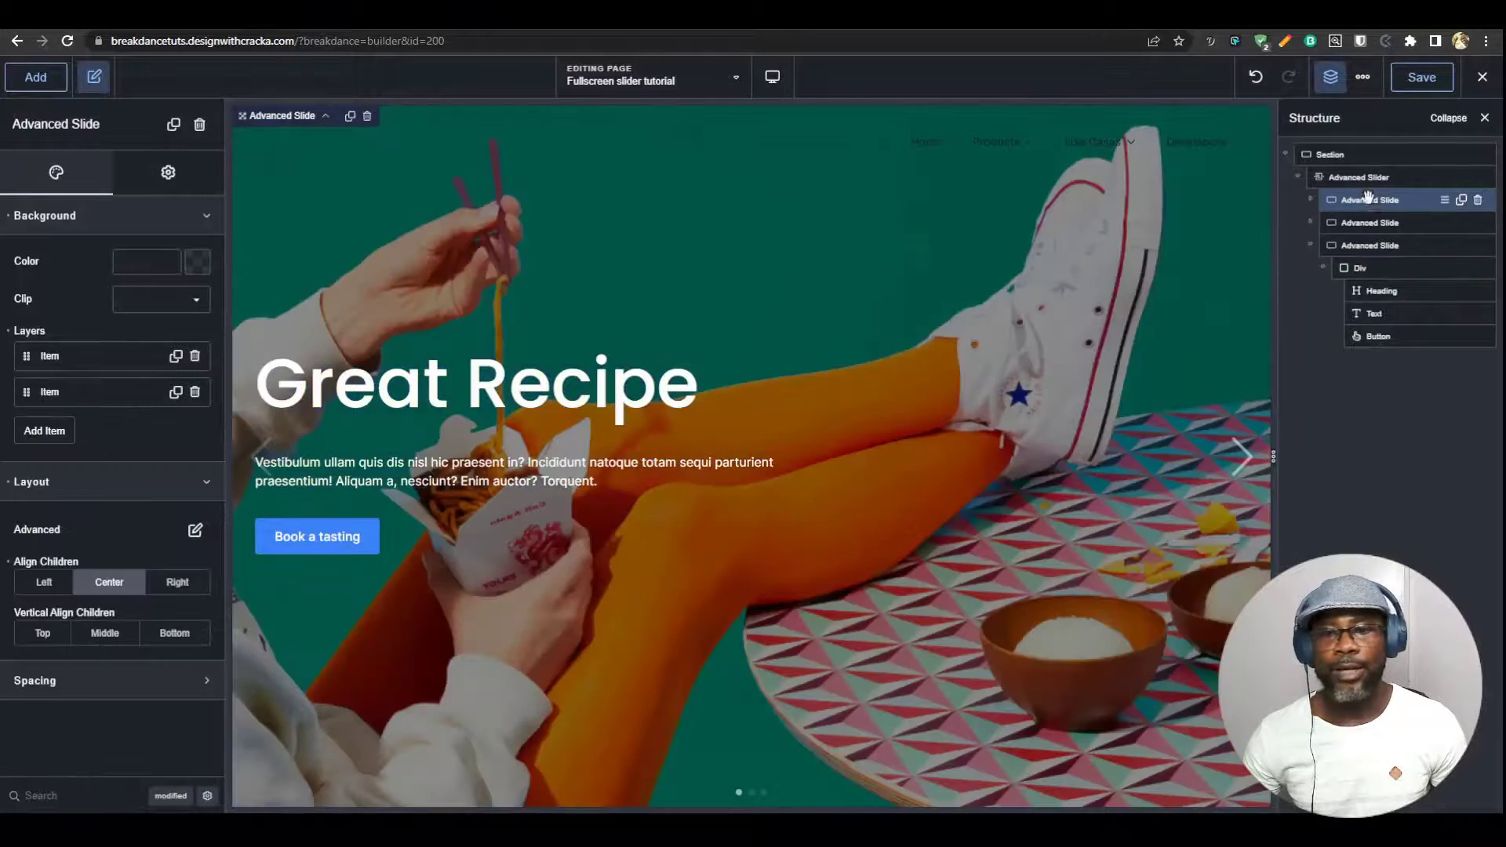
click(1371, 223)
click(1369, 246)
click(1369, 225)
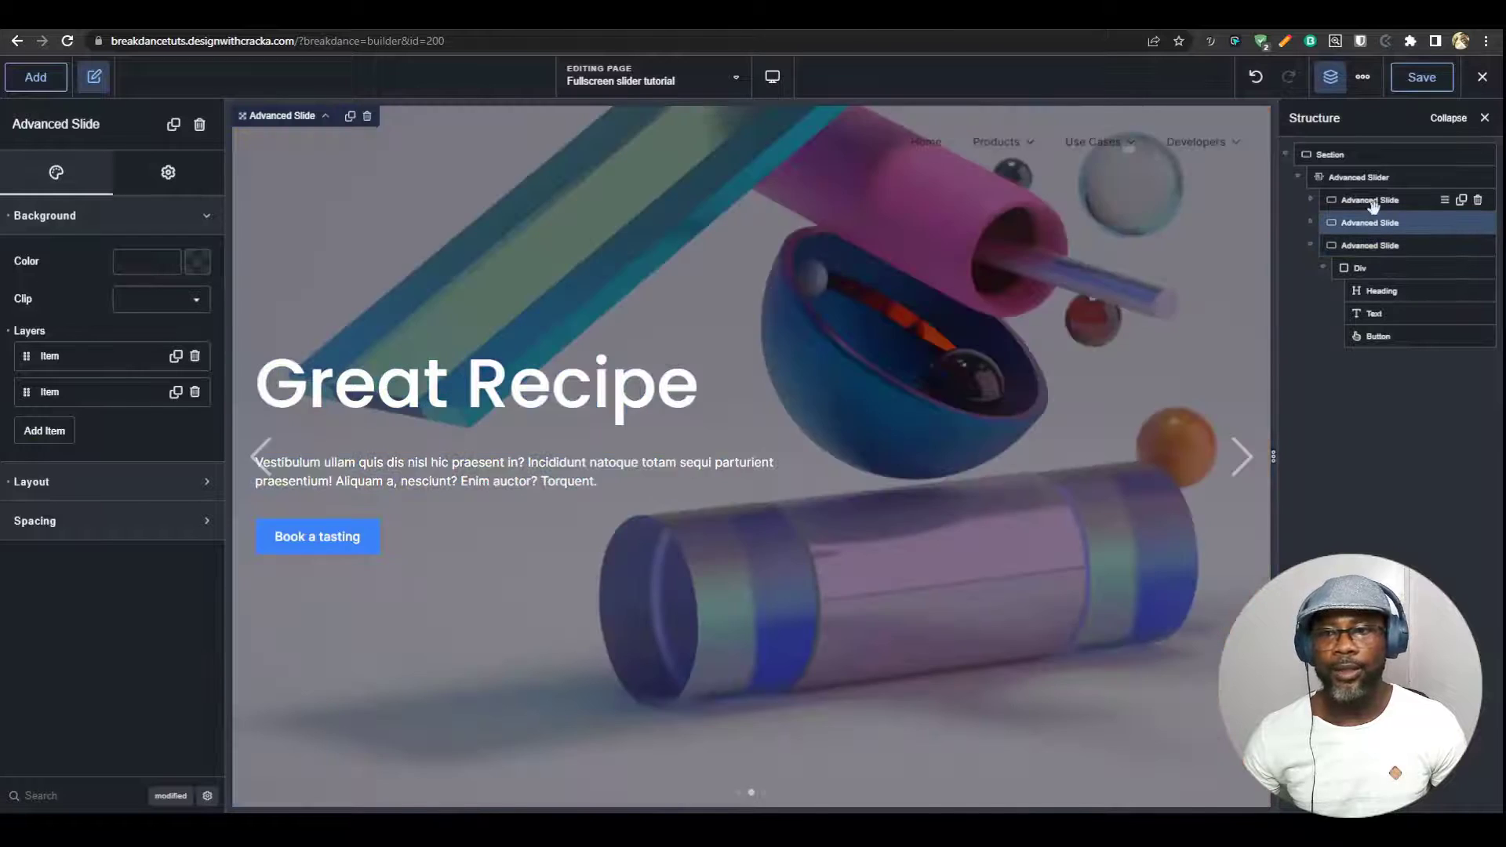
click(1372, 202)
Change the second slide's heading text to "Delightful Taste"
click(1371, 223)
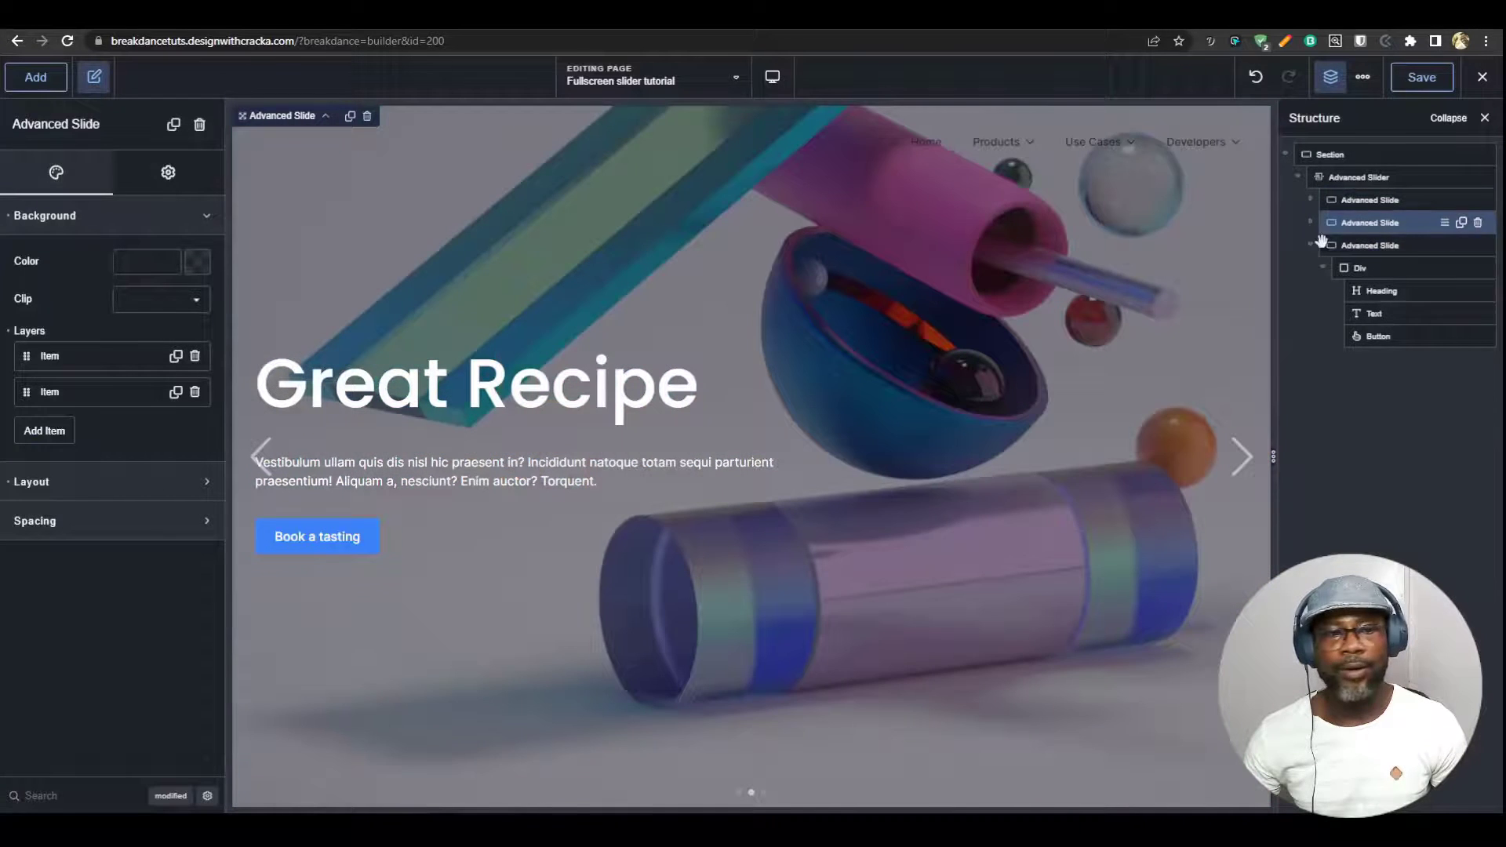
click(408, 408)
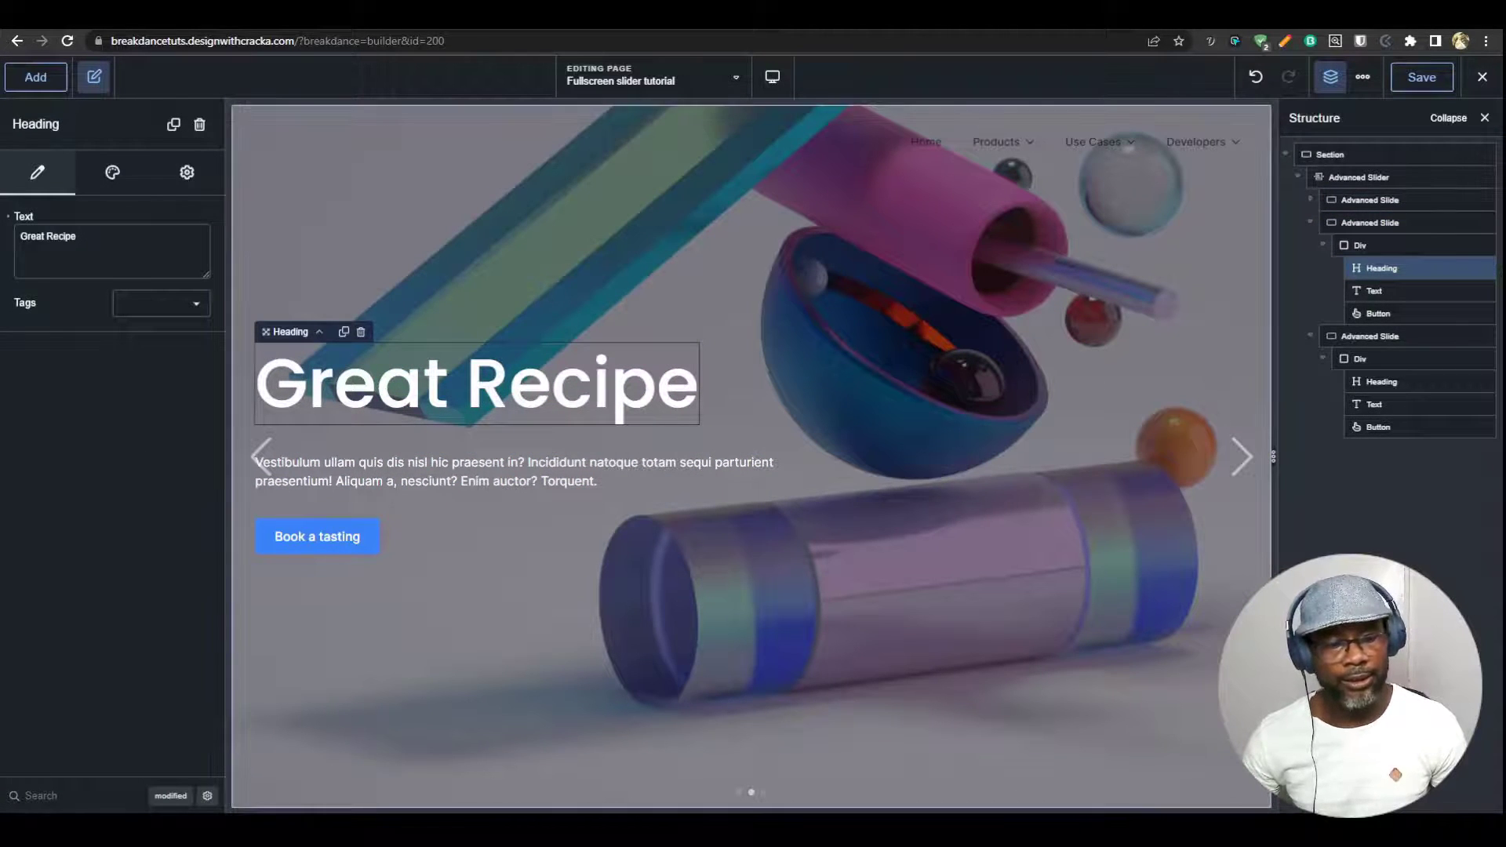
double_click(542, 387)
triple_click(102, 241)
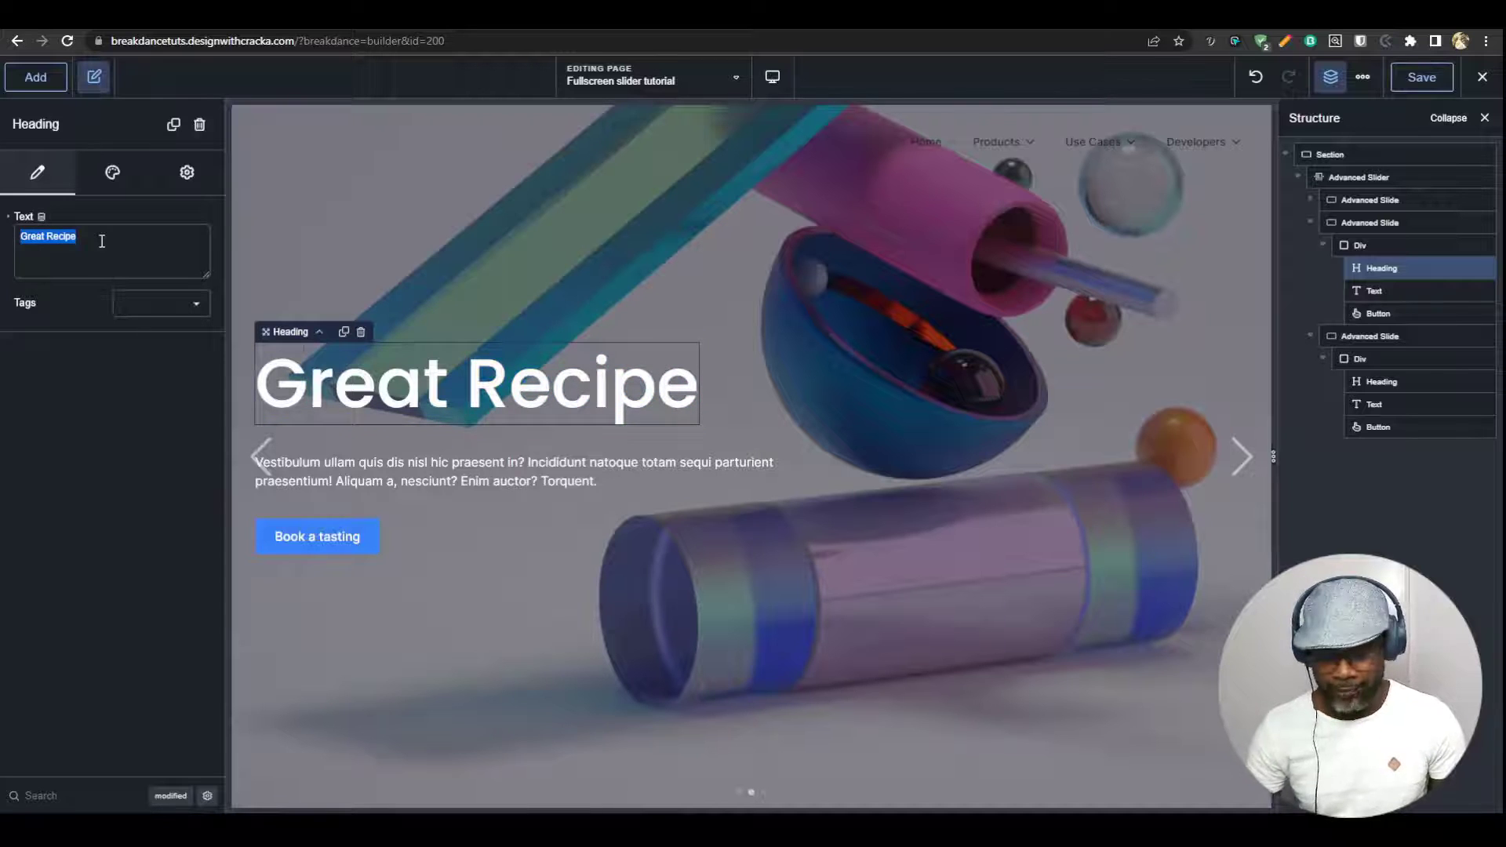
text(Delight)
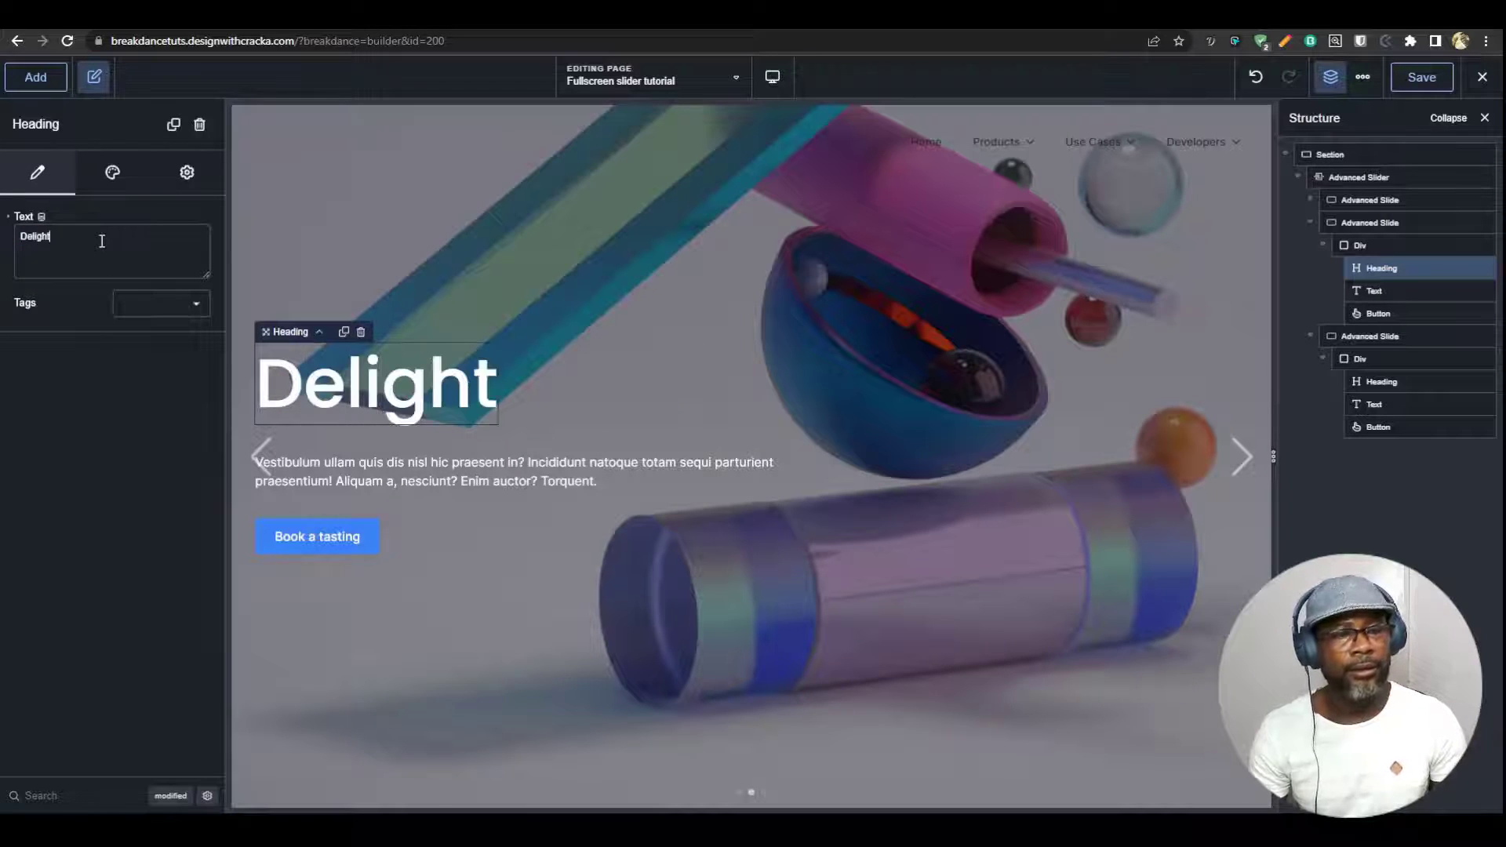
text(ful Taste)
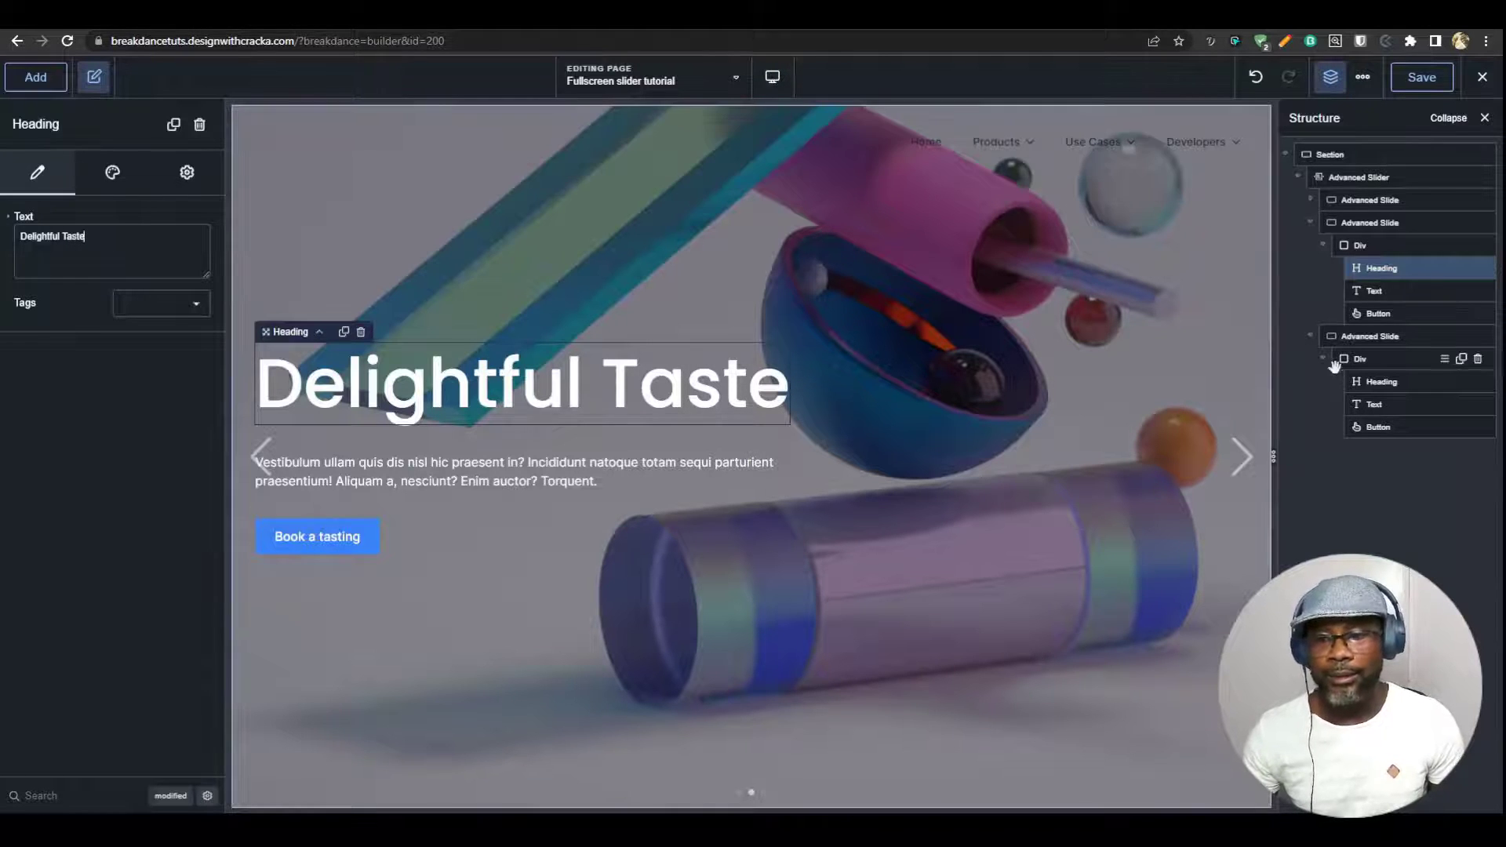
Change the third slide's heading text to "Best Chef" and save the page
click(1370, 336)
click(483, 372)
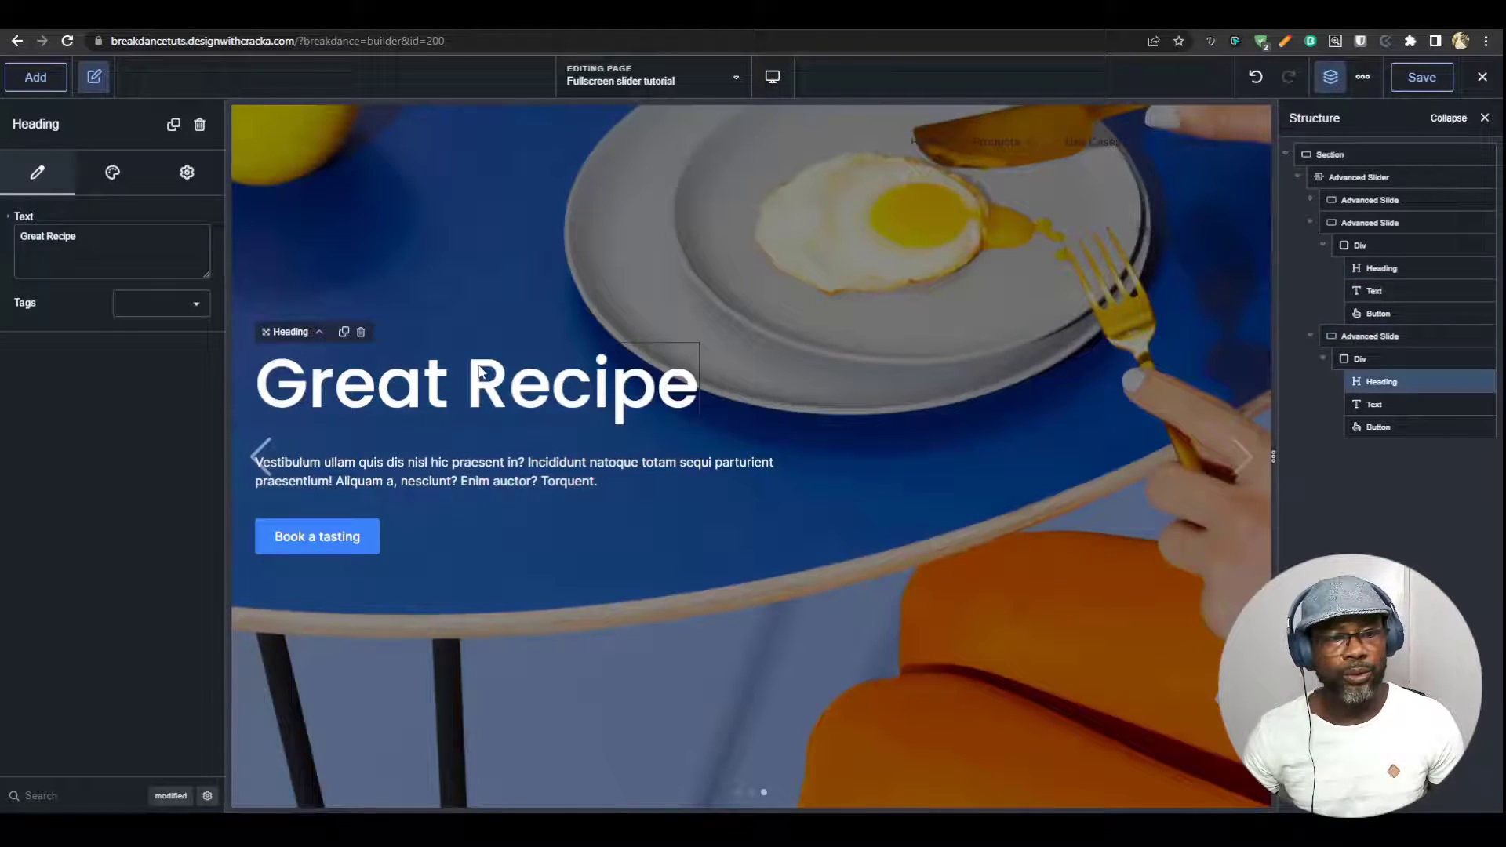
triple_click(67, 235)
text(Best)
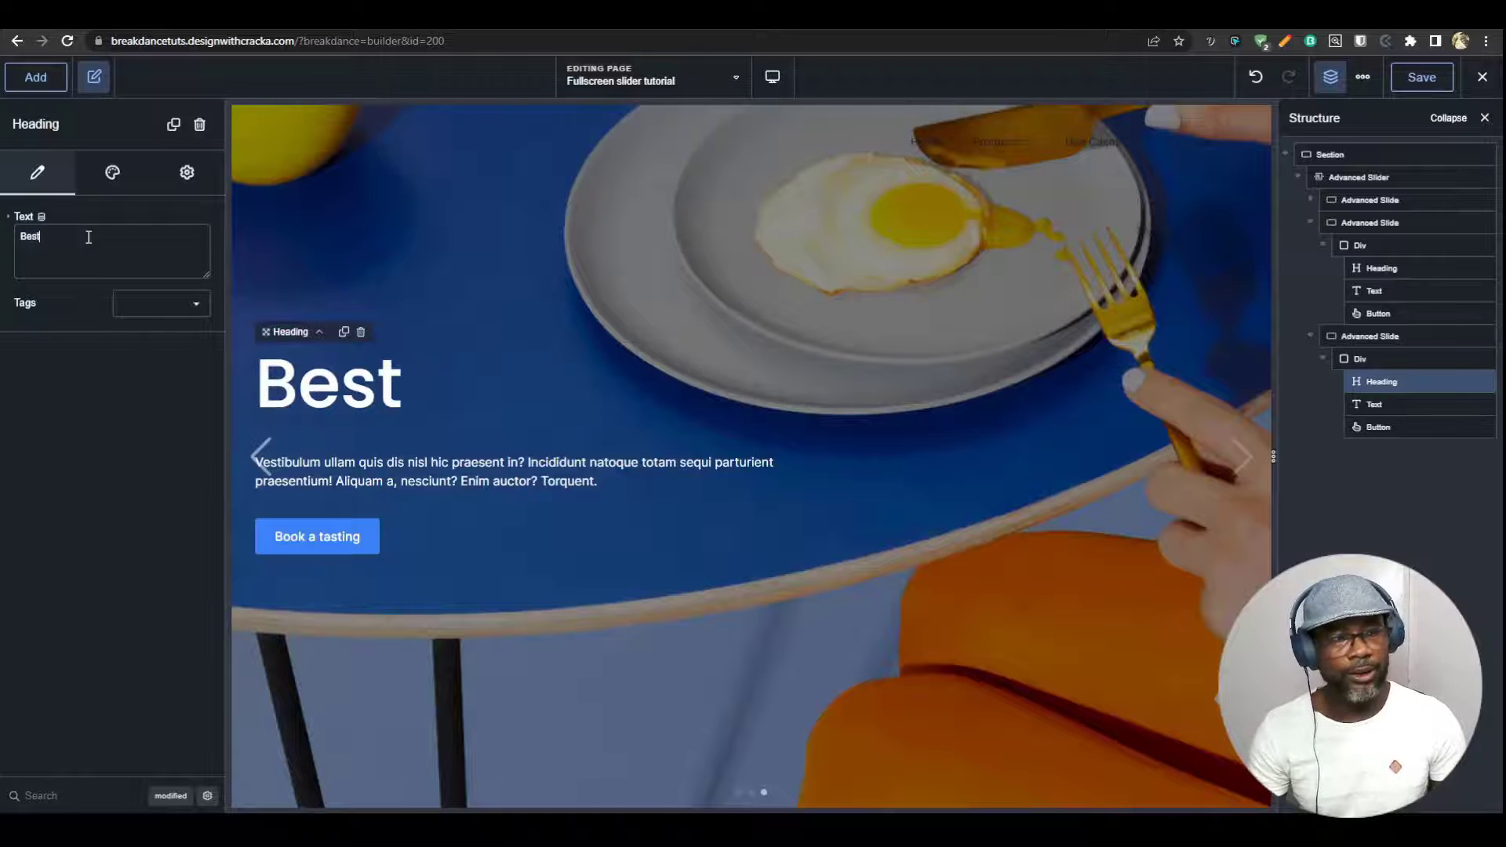
text( Chef)
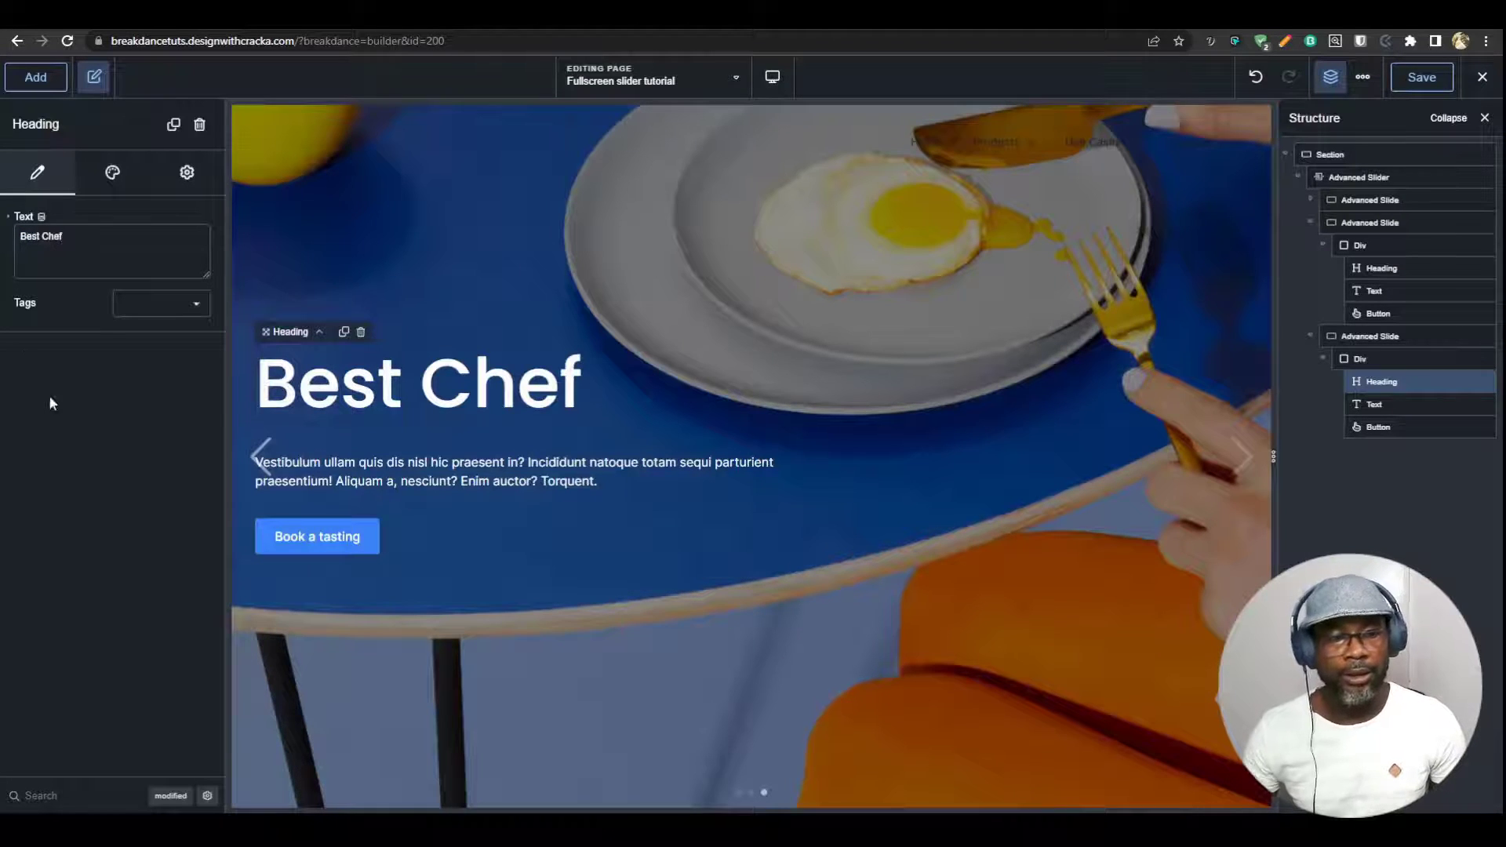
click(1421, 77)
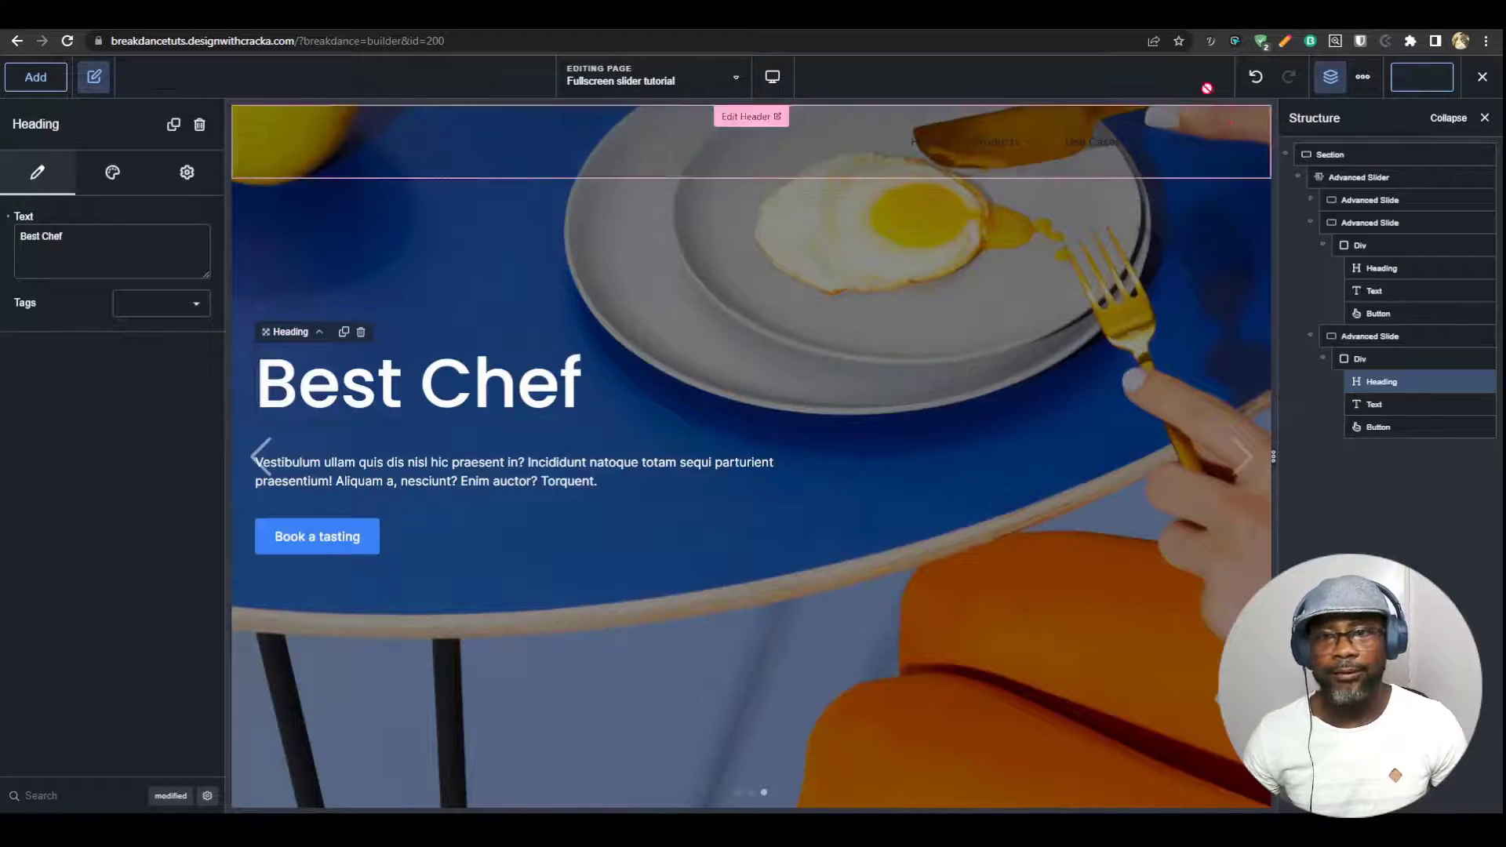
View the published fullscreen slider page and advance through the second and third slides
click(1483, 77)
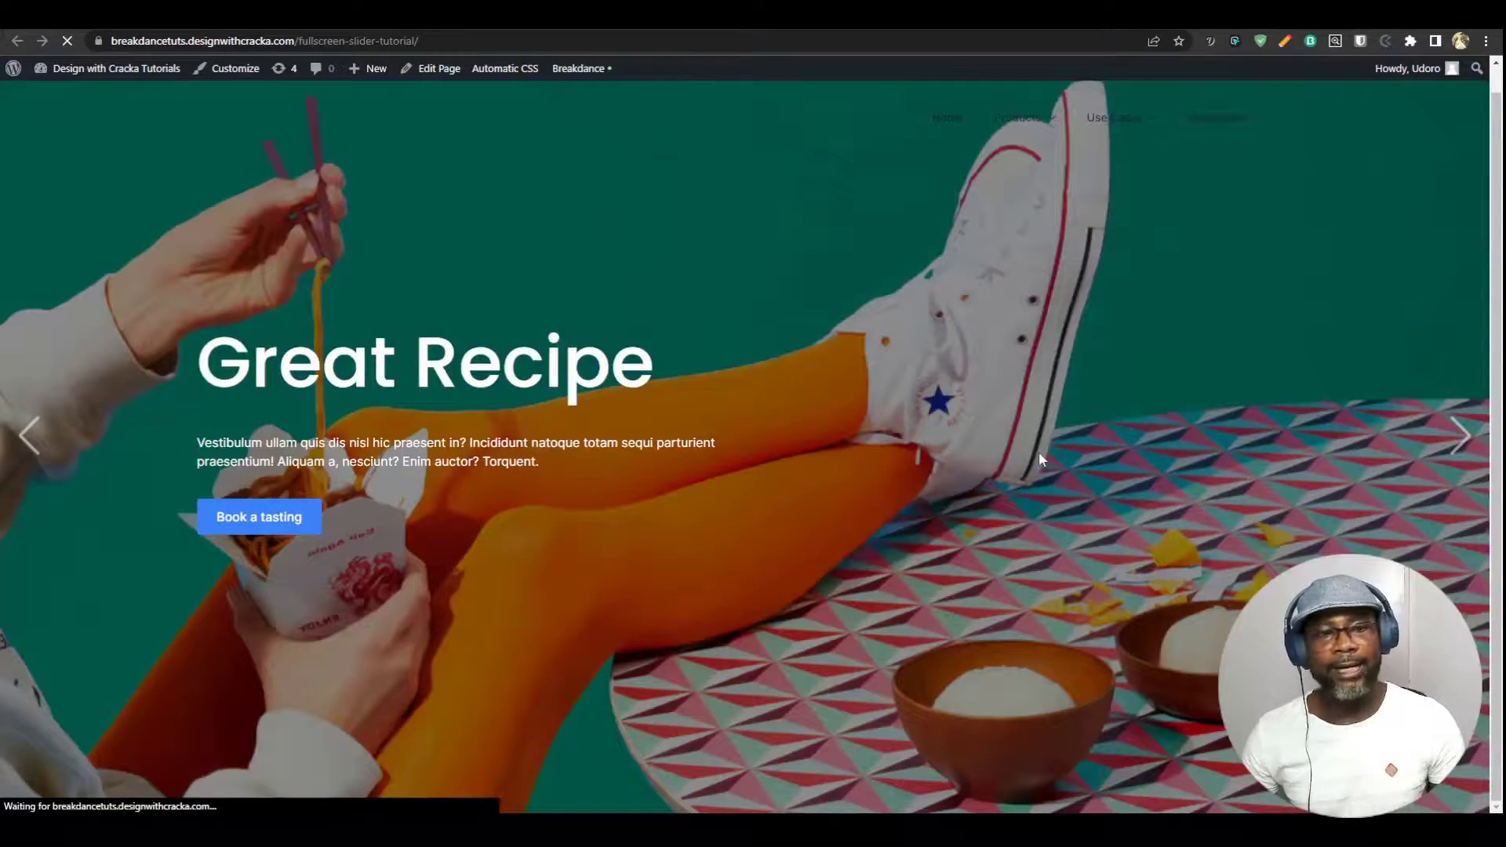
click(1459, 436)
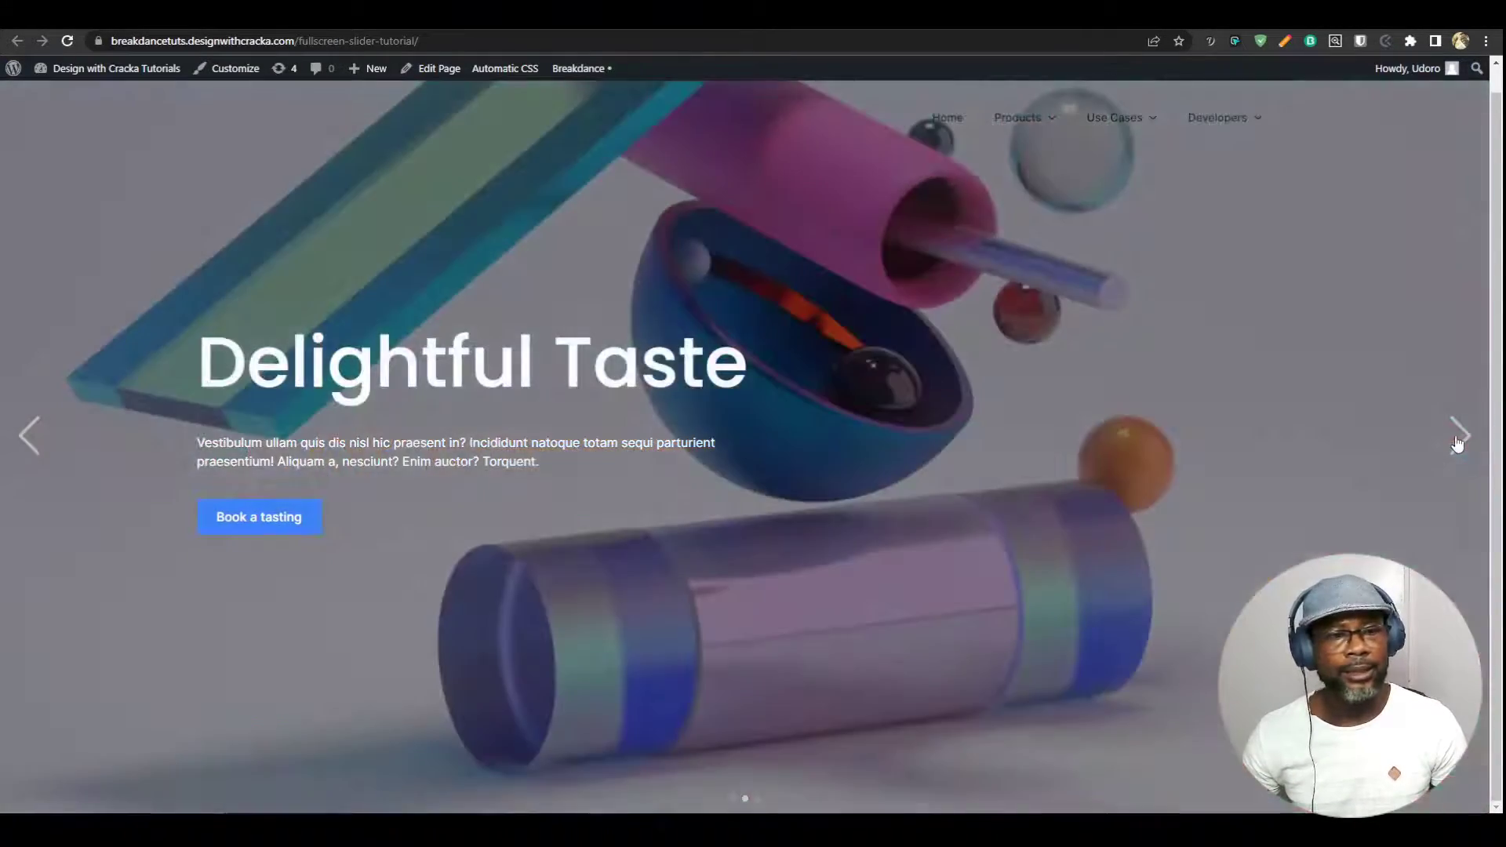
click(1460, 436)
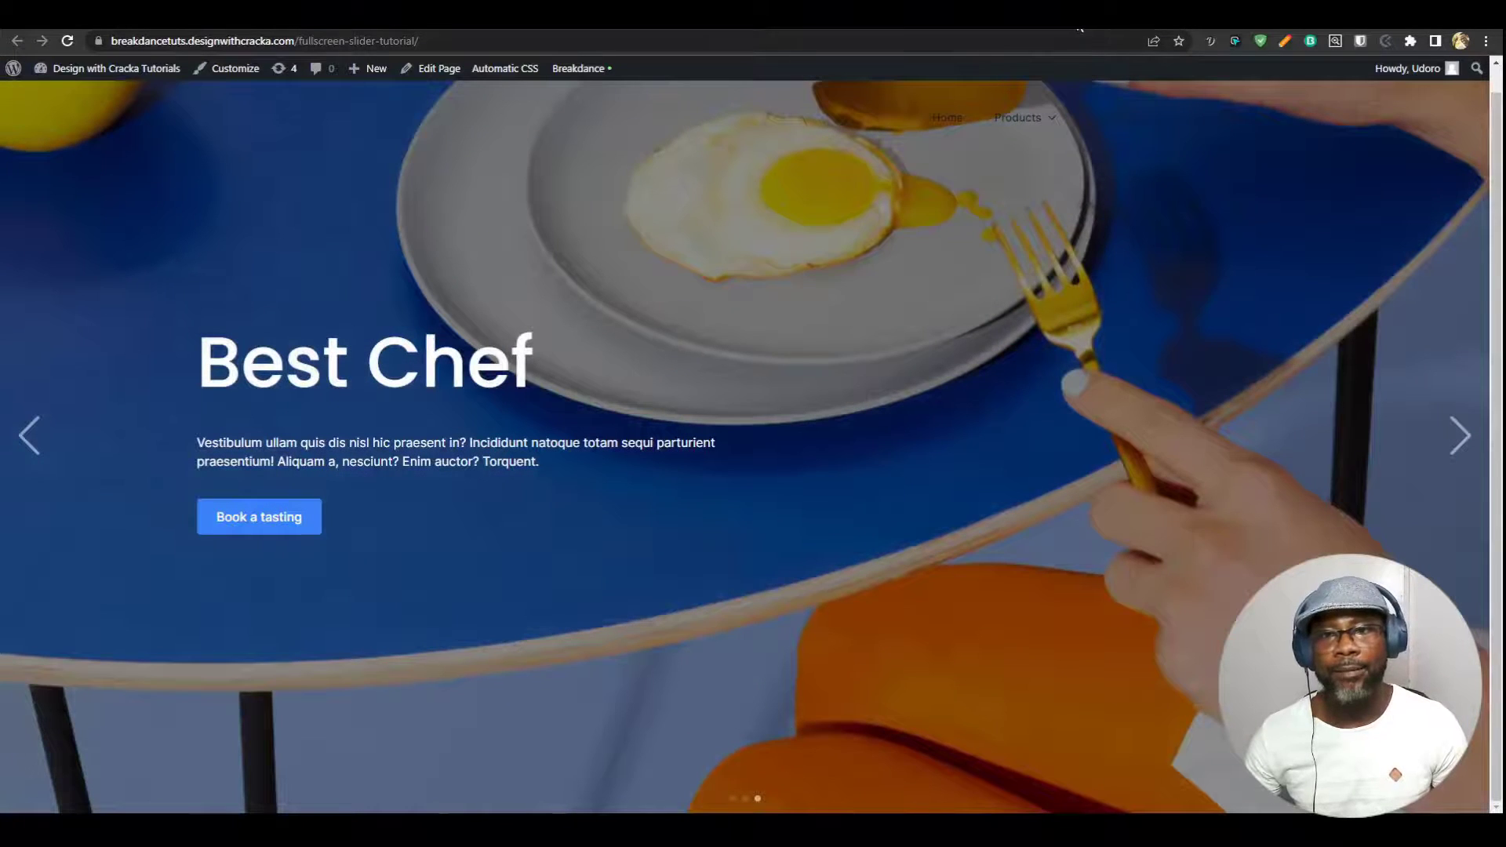
Return to the page builder and preview the slides at the Phone Portrait breakpoint
click(1098, 14)
mouse_move(773, 76)
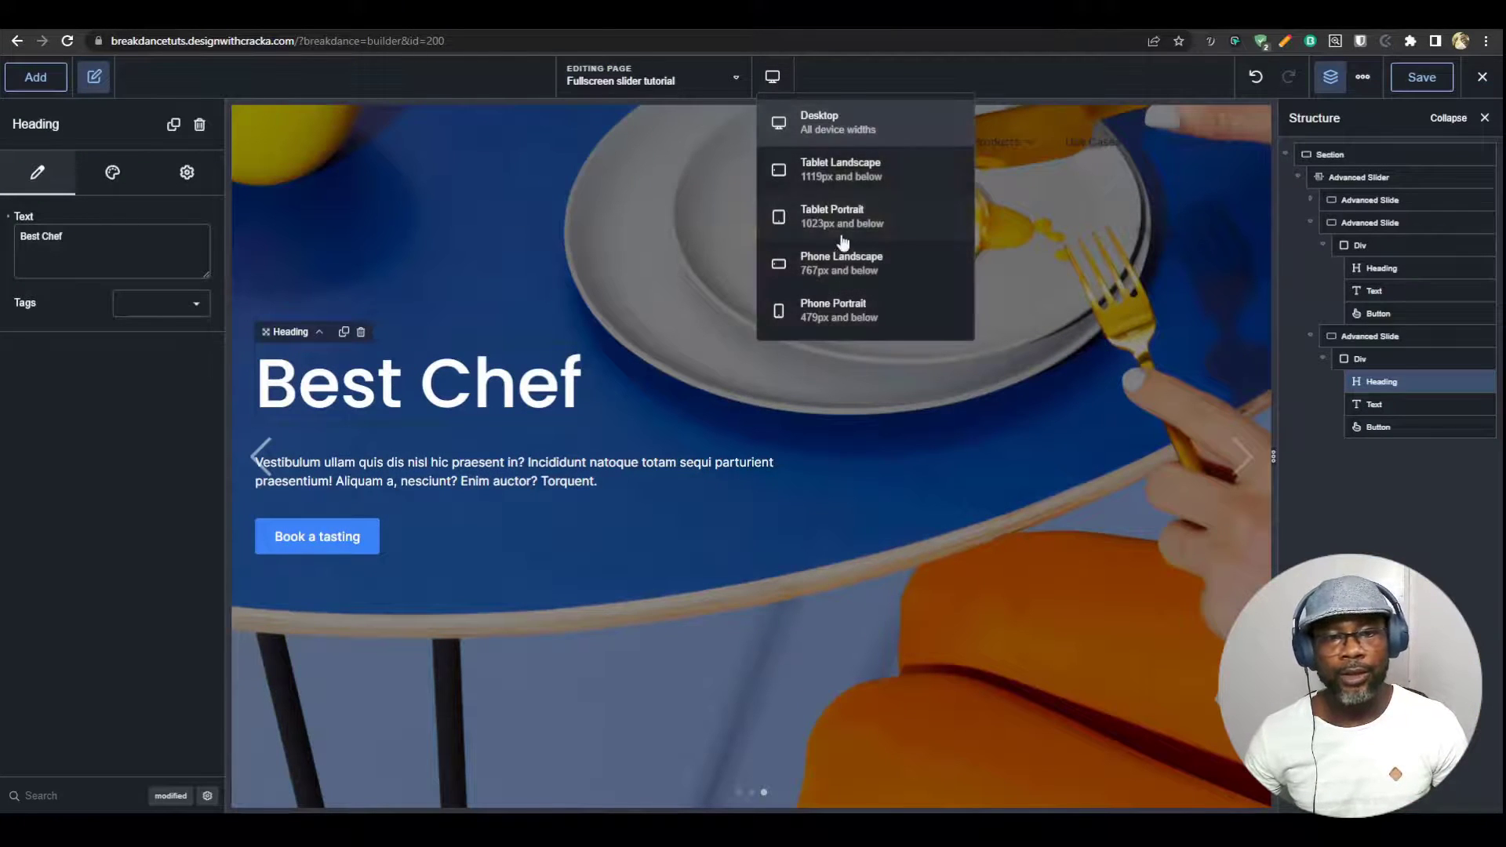
click(840, 312)
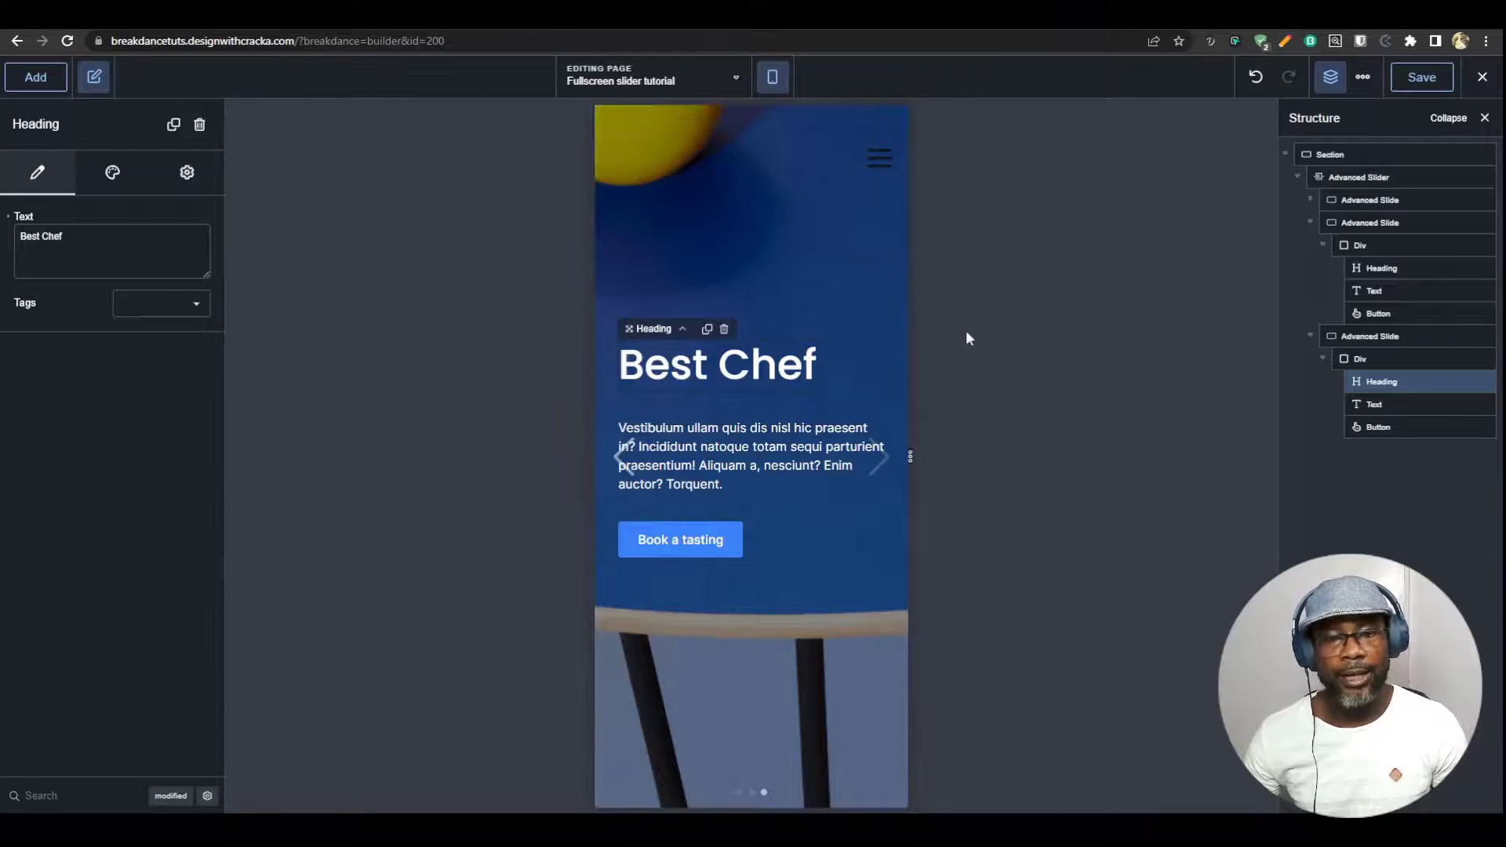
click(1369, 336)
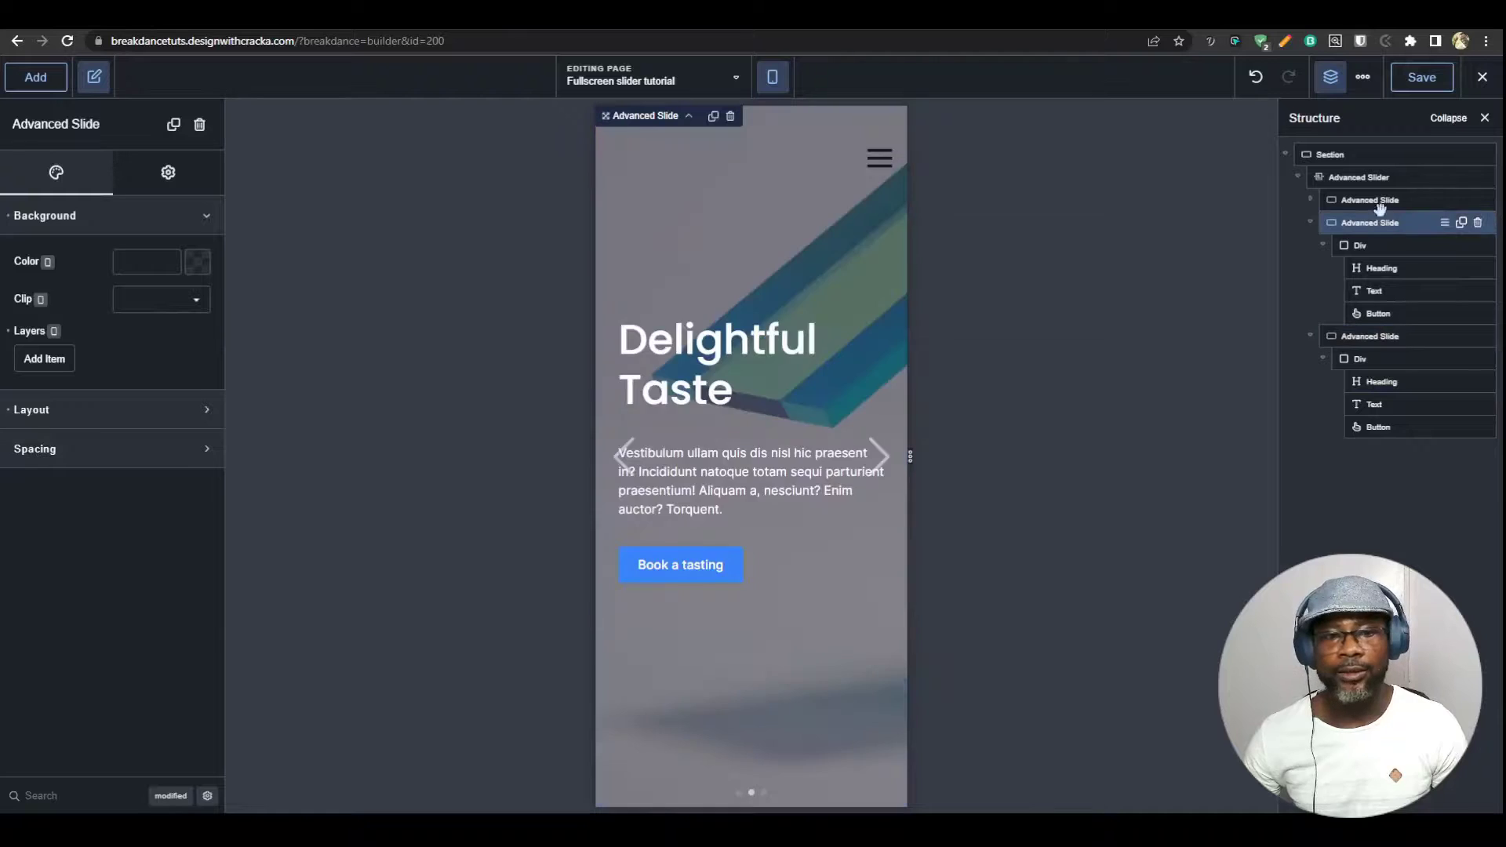